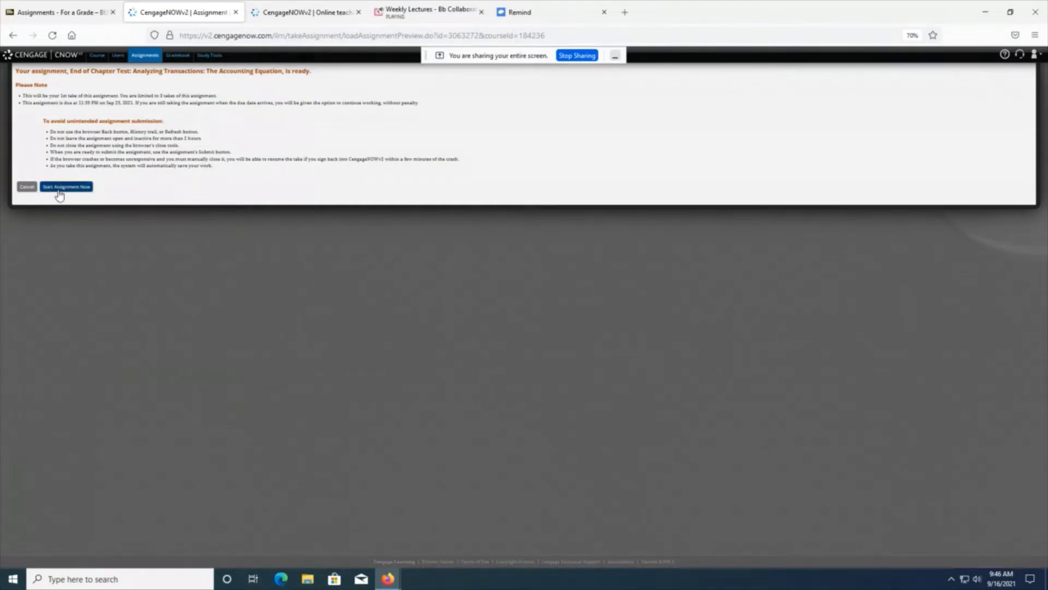
- Close the extra assignment start-page tab and collapse the question list beside the Mastery Problem
left_click(235, 12)
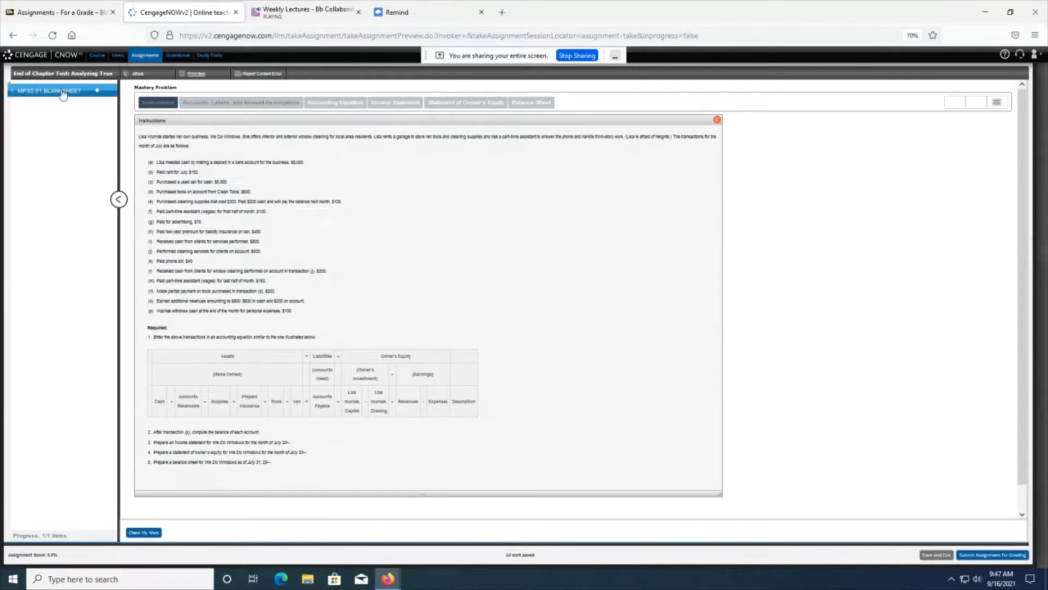
left_click(118, 201)
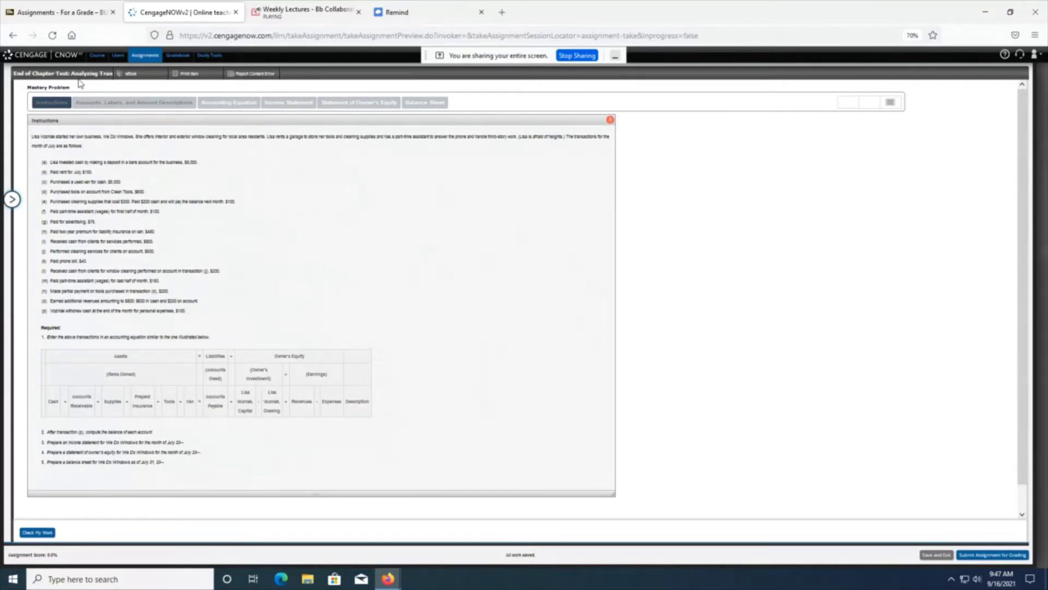
- Preview the printout of the Mastery Problem instructions across its pages, then cancel printing
left_click(146, 78)
left_click(188, 80)
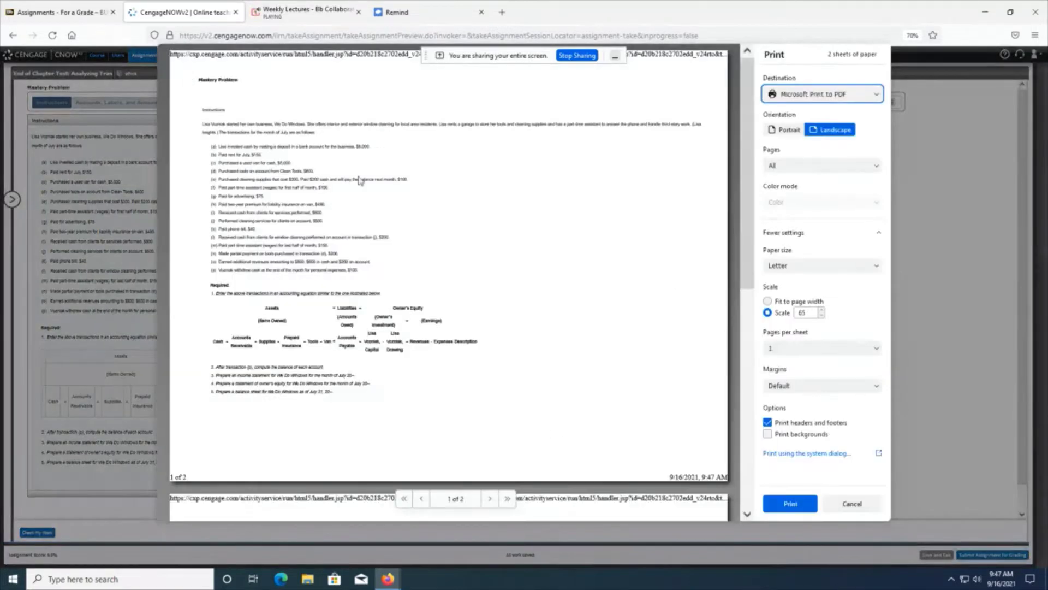
scroll(434, 377, "down", 8)
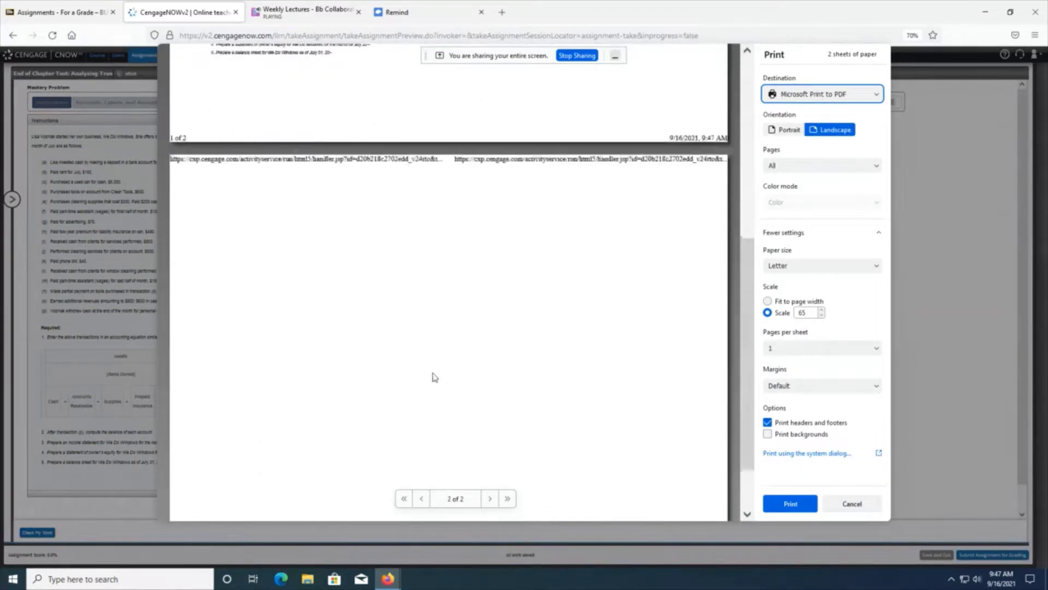
scroll(434, 377, "up", 8)
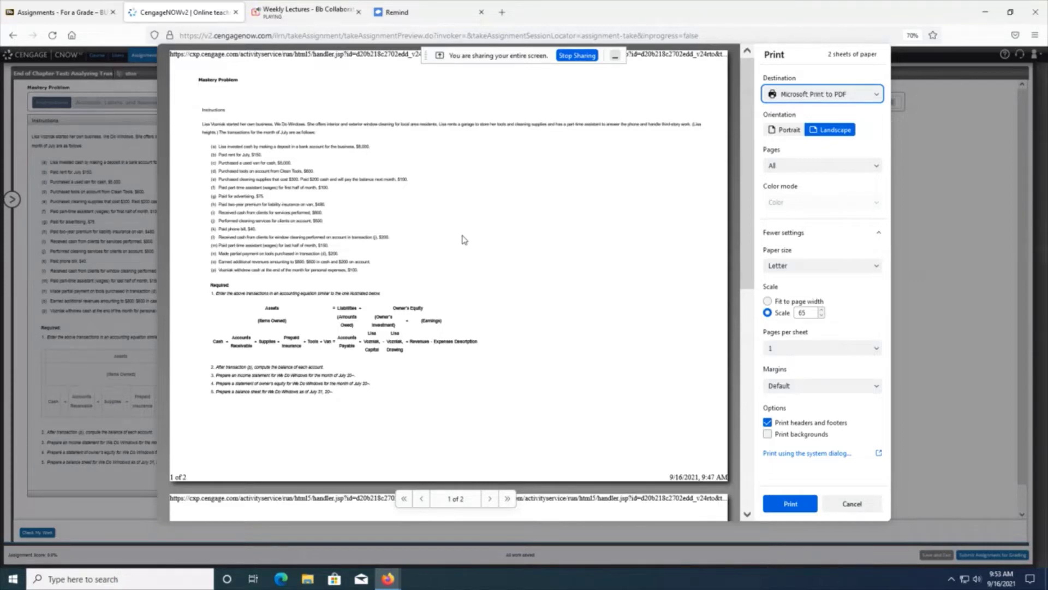
left_click(846, 503)
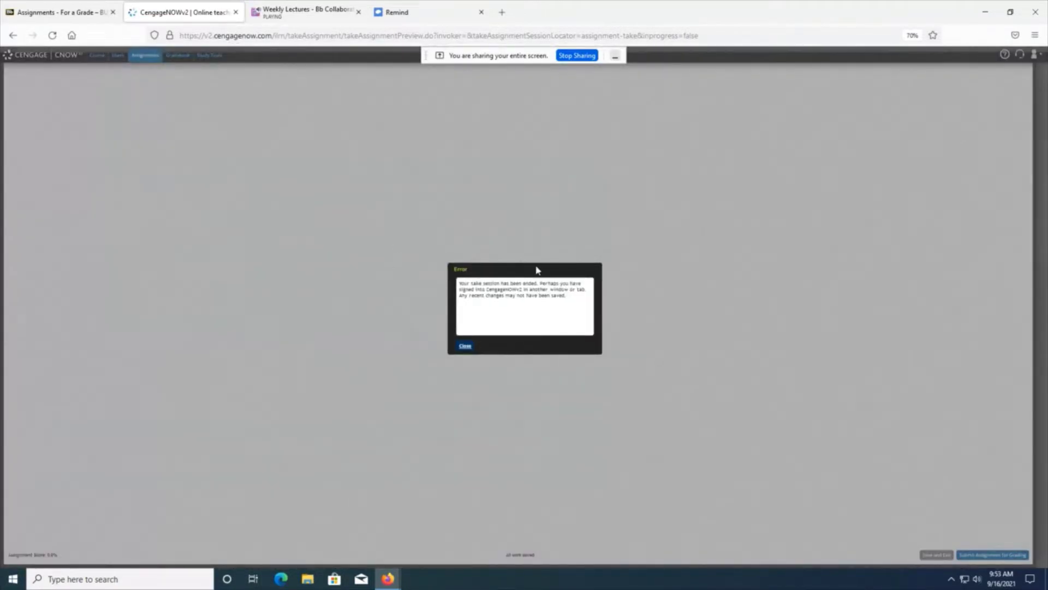
- Dismiss the session error and close the signed-out CengageNOWv2 tab, returning to the course's Assignments - For a Grade page
left_click(462, 344)
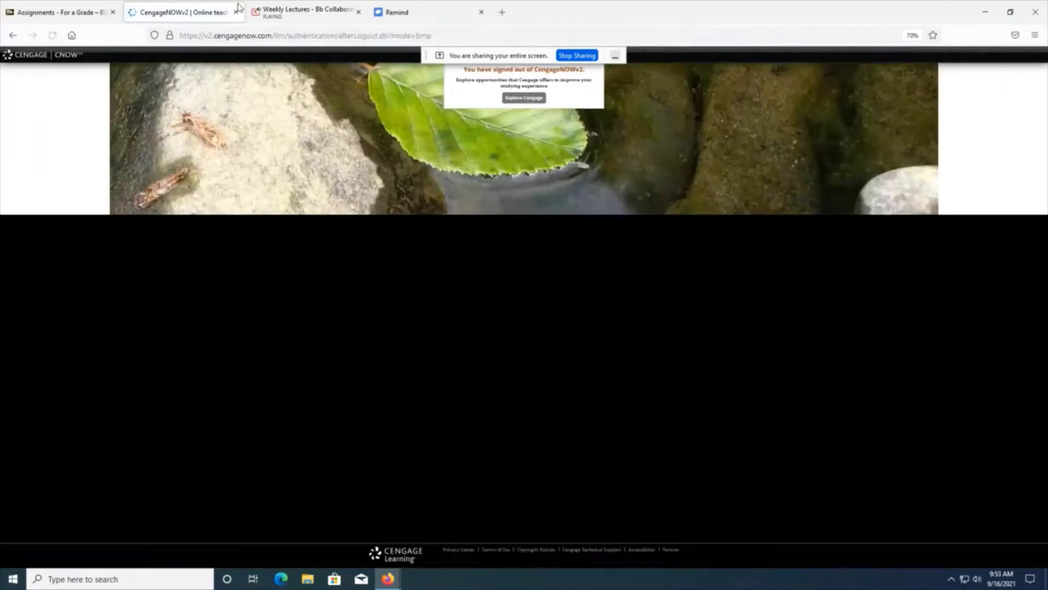
left_click(236, 12)
left_click(58, 12)
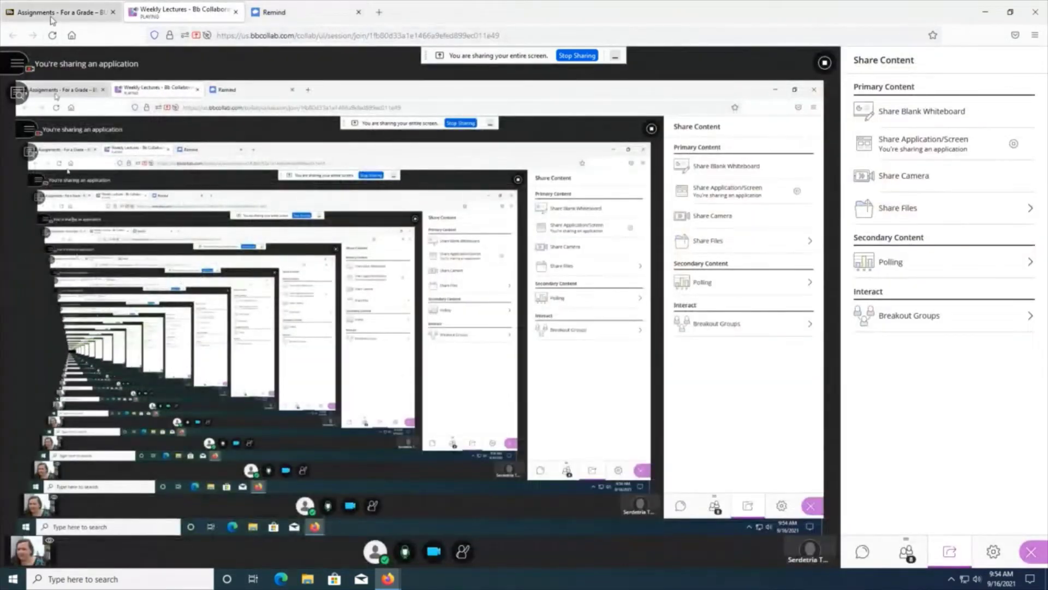
- Open End of Chapter Test: Analyzing Transactions: The Accounting Equation from the assignments page and start the assignment
left_click(235, 173)
scroll(262, 327, "down", 2)
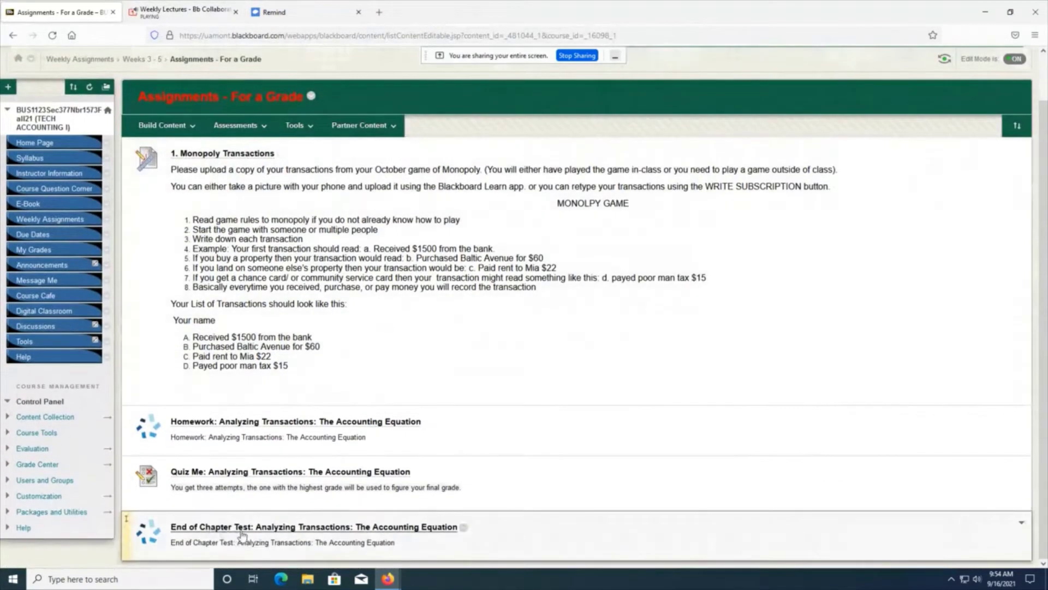
left_click(401, 532)
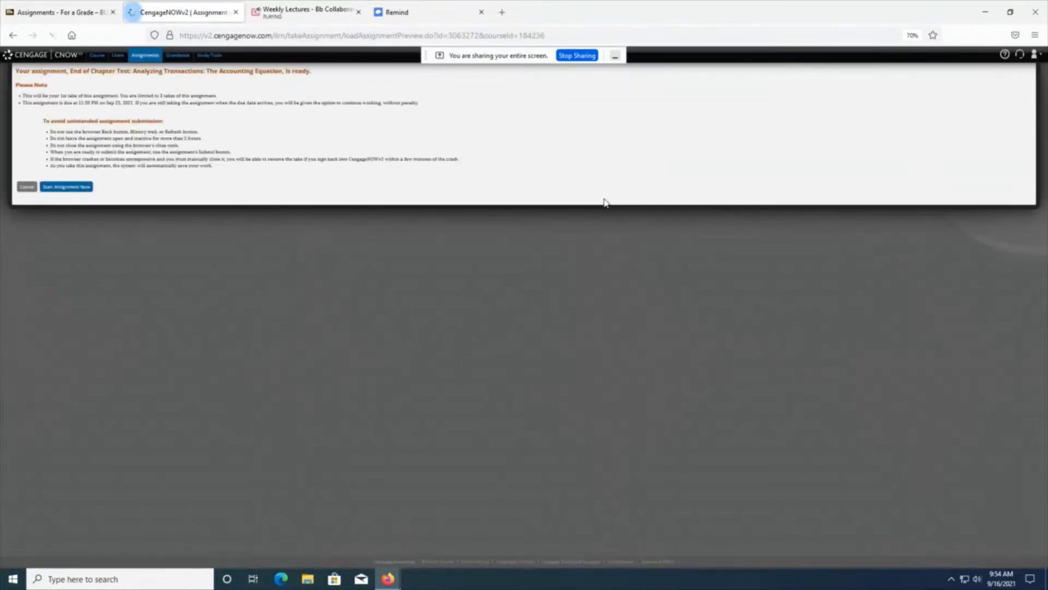
left_click(53, 187)
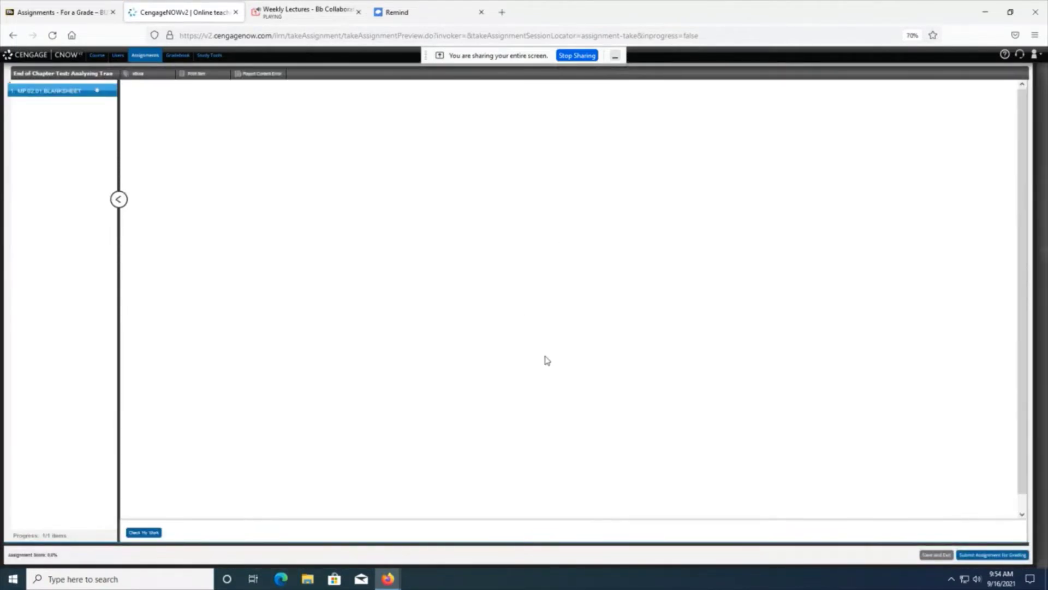
- Collapse the question list and resize the Instructions panel, making it narrower and tall enough for the full text
left_click(118, 200)
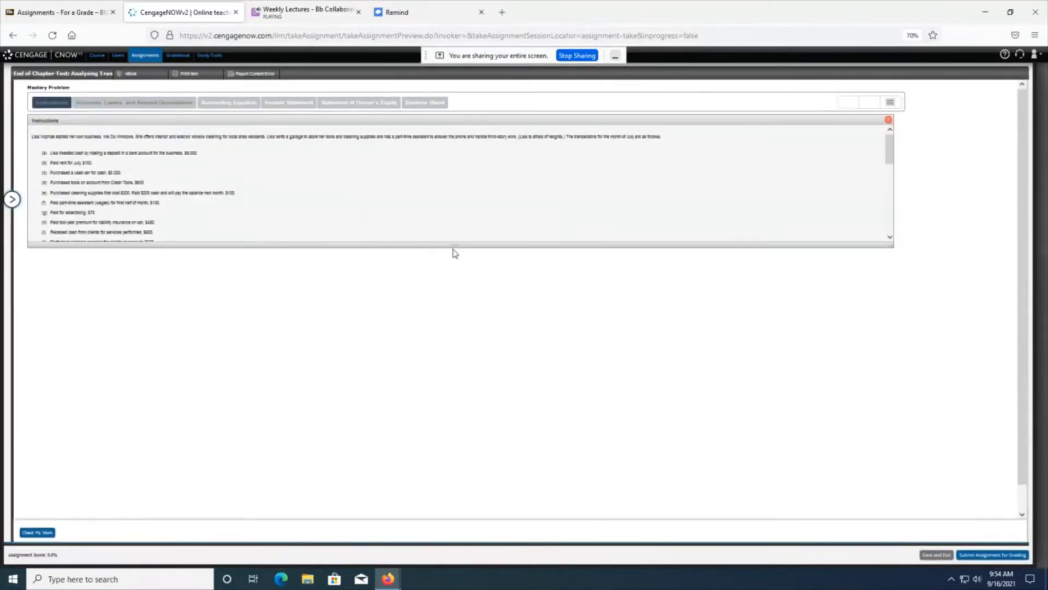
left_click_drag(453, 246, 471, 378)
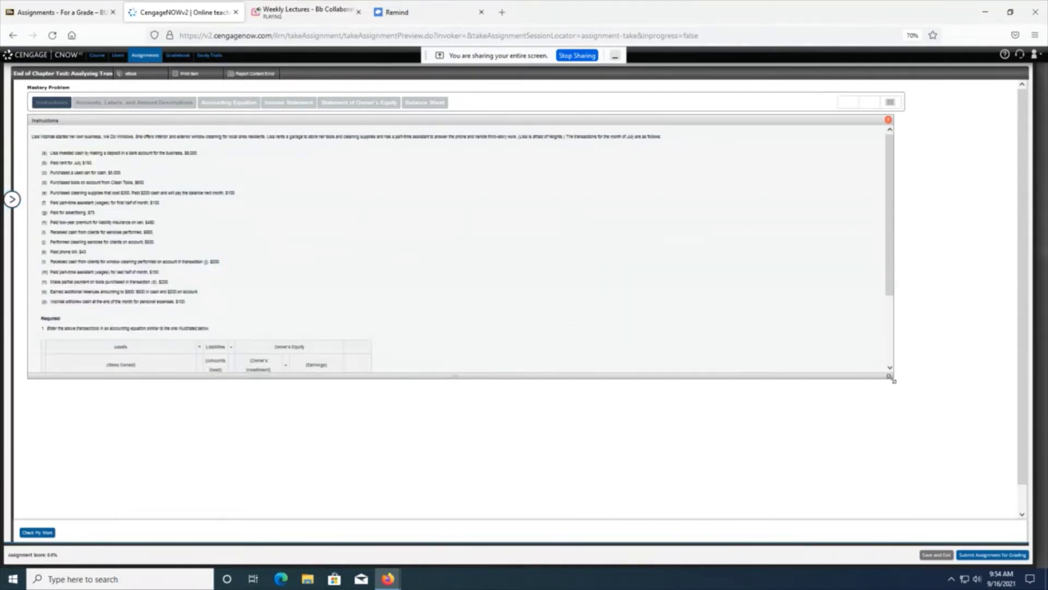
left_click_drag(893, 380, 412, 510)
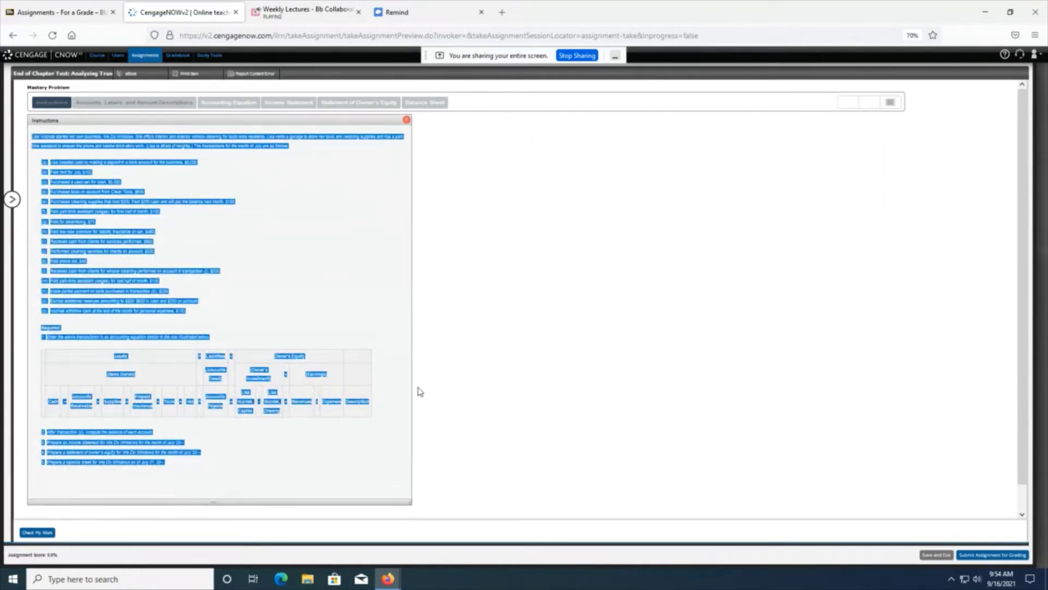
left_click(324, 273)
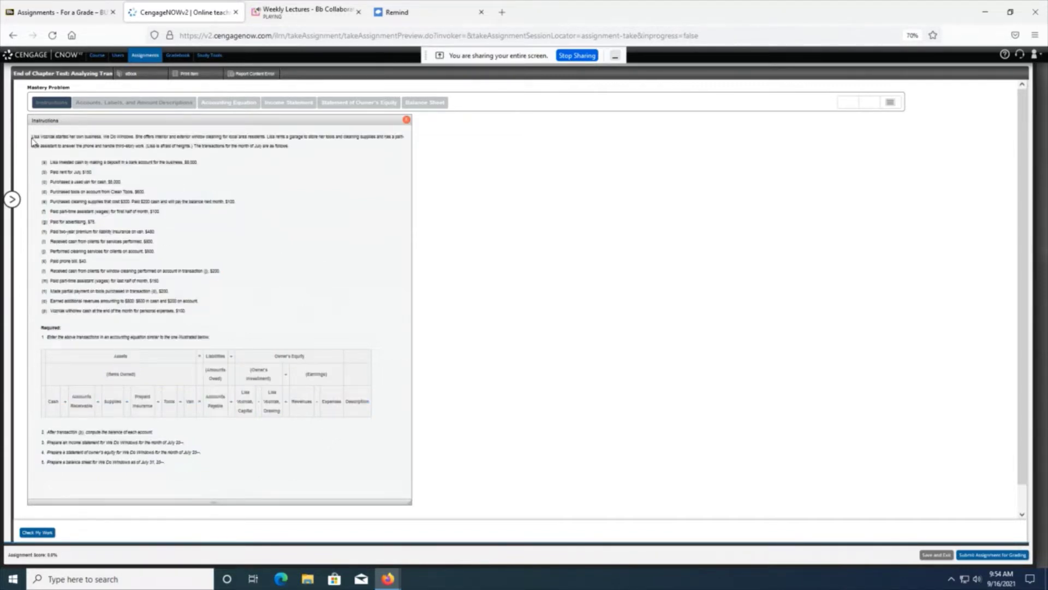
- Copy the entire instructions text, from the opening paragraph through requirement 5
left_click_drag(35, 138, 219, 477)
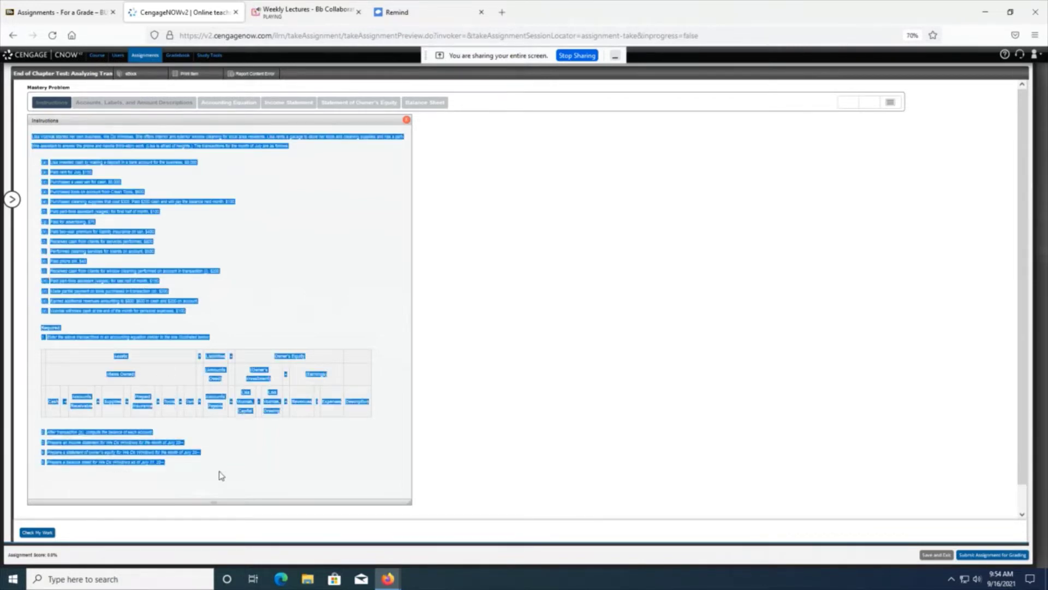
right_click(233, 301)
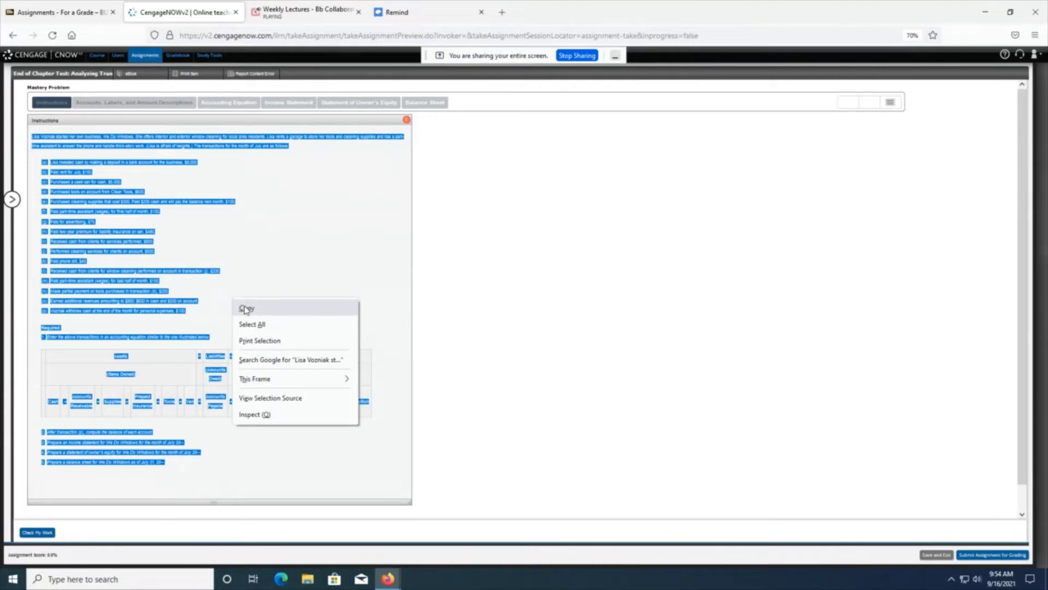
left_click(245, 309)
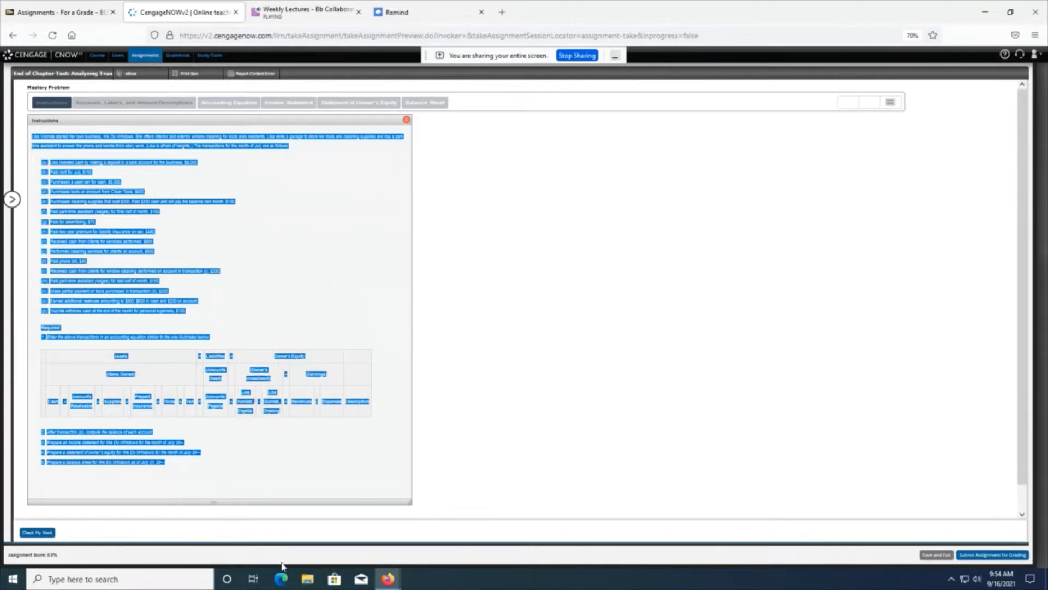
- Launch Word and create a blank document
left_click(13, 578)
scroll(64, 388, "down", 3)
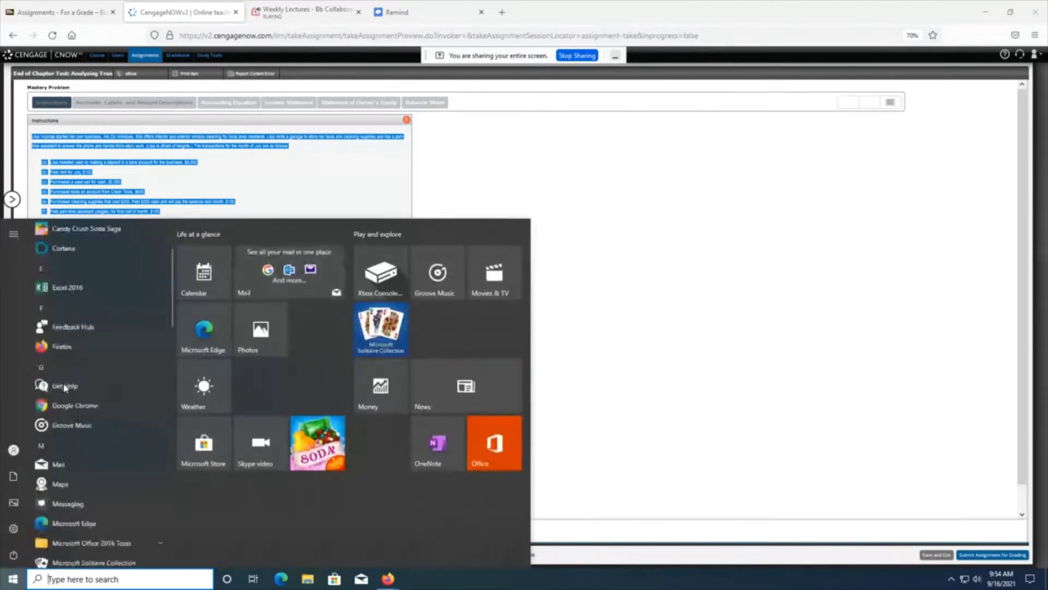
scroll(65, 388, "down", 10)
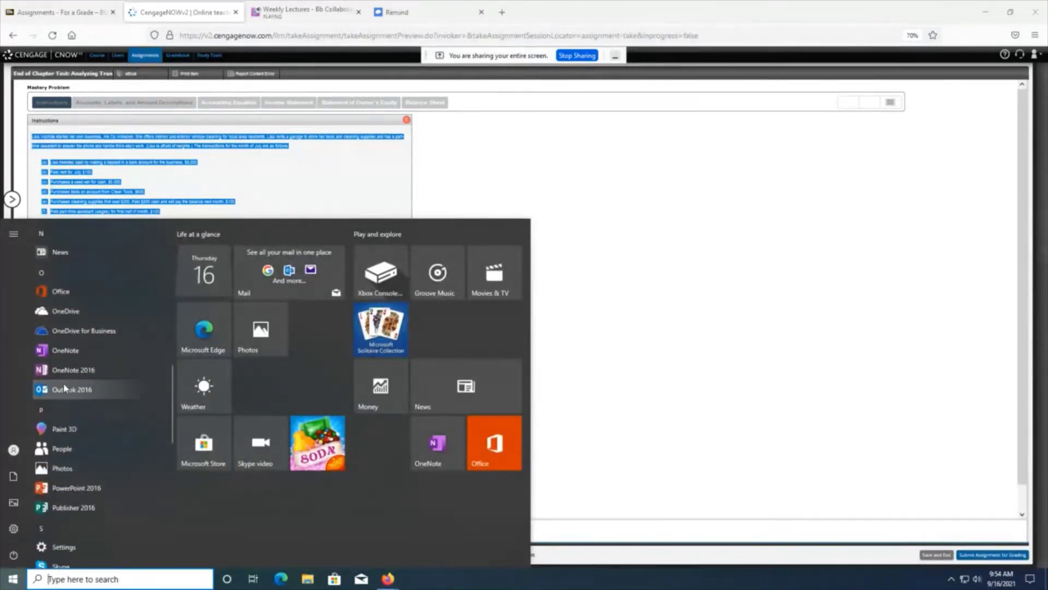
scroll(65, 388, "down", 10)
scroll(64, 387, "down", 3)
left_click(183, 438)
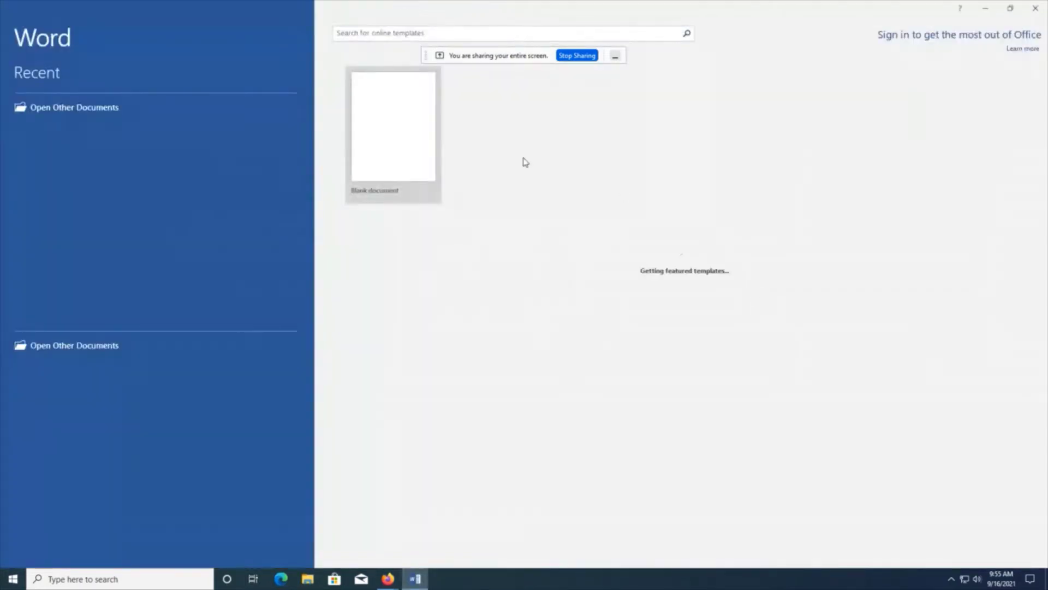
left_click(403, 151)
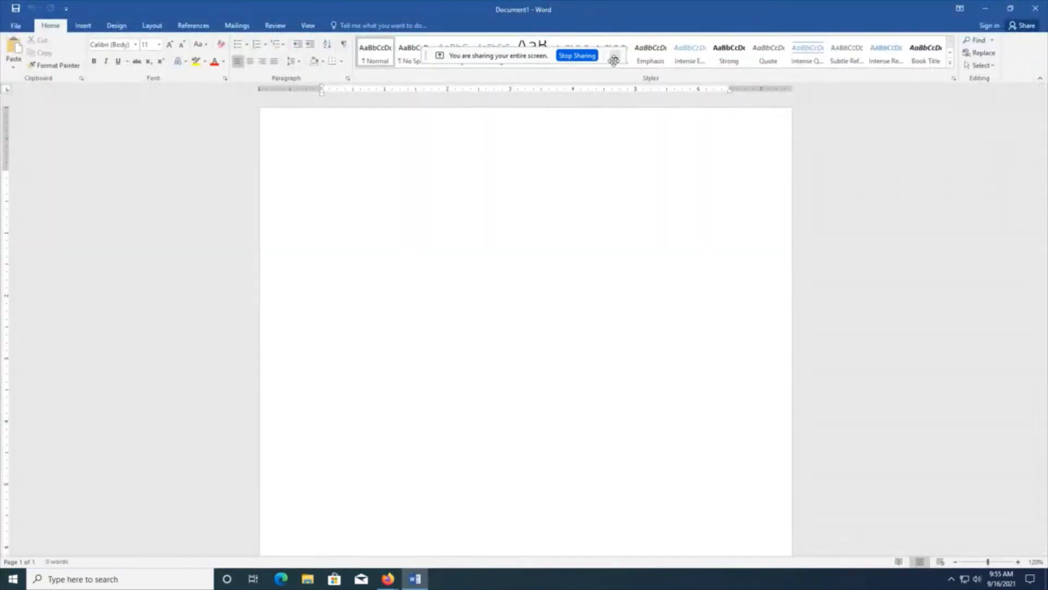
- Hide the screen-sharing bar and paste the copied assignment instructions into the blank document
left_click(615, 57)
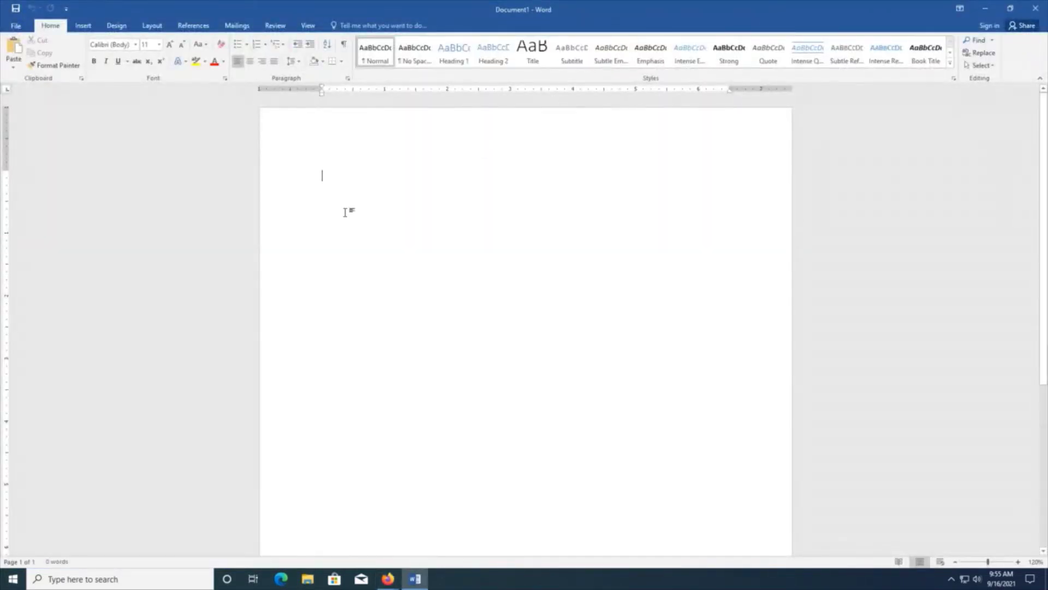
key("ctrl+v")
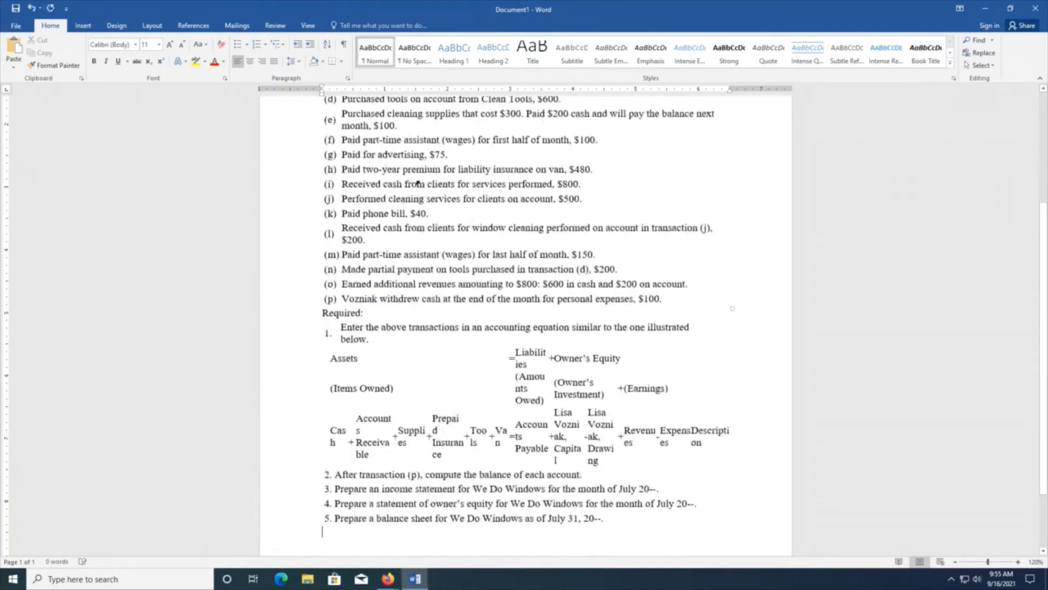
scroll(417, 184, "up", 5)
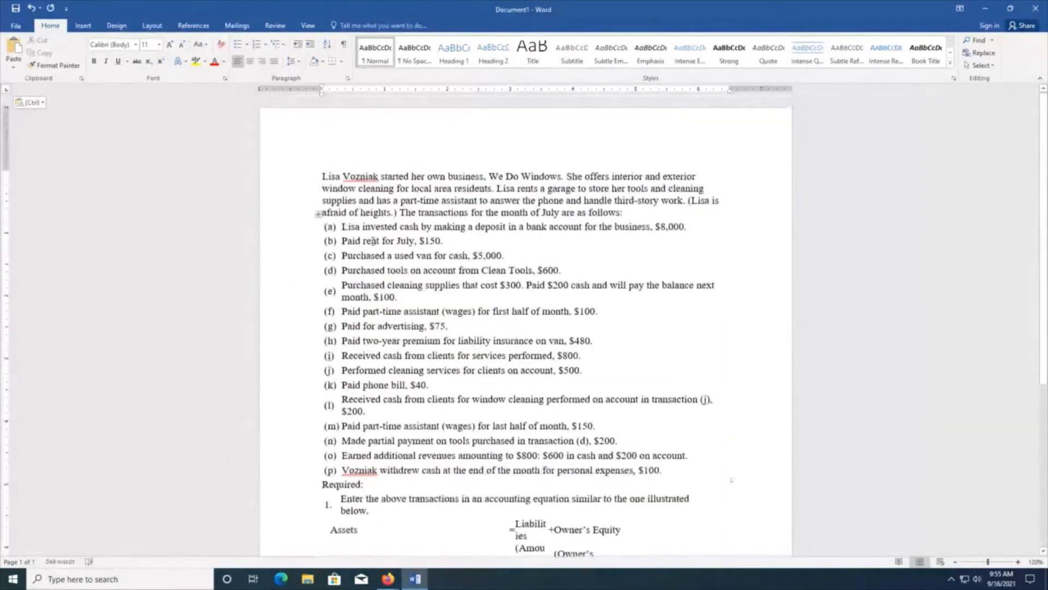
- Delete the accounting equation table with Assets, Liabilities and Owner's Equity beneath requirement 1
scroll(295, 305, "down", 5)
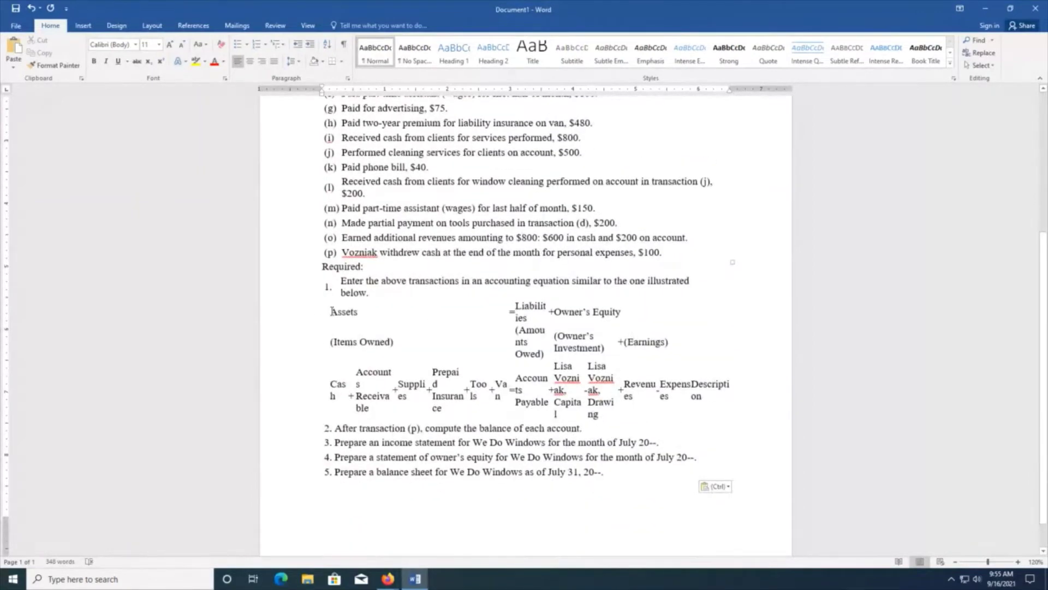
left_click_drag(332, 311, 739, 392)
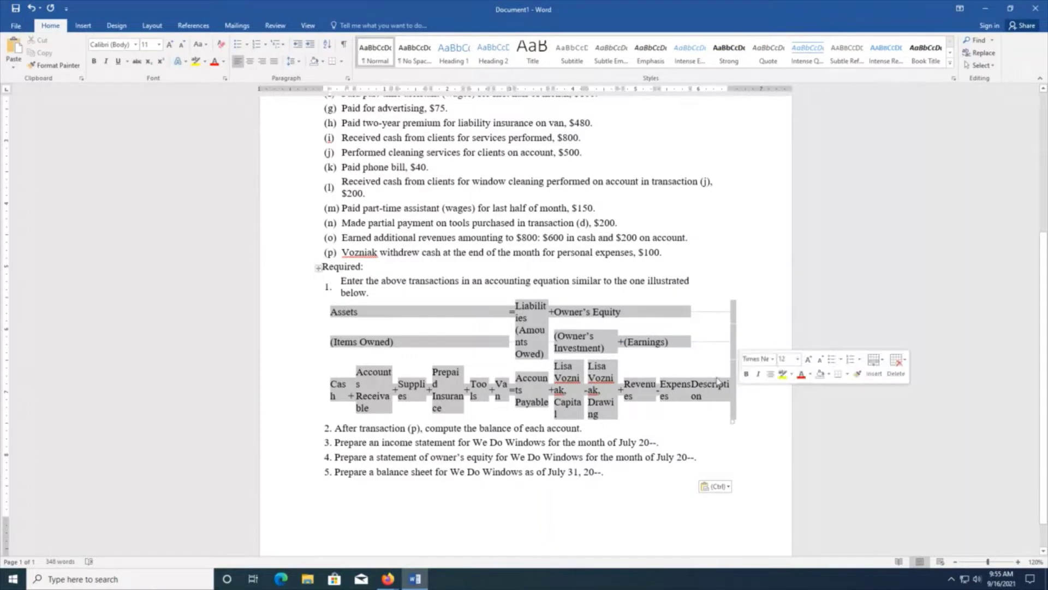
key("BackSpace")
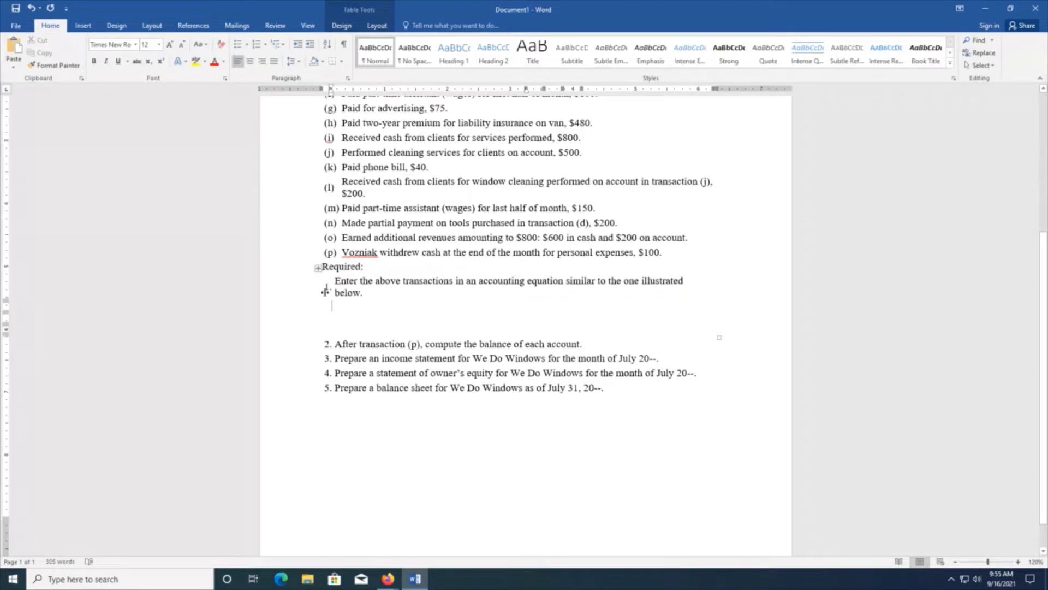
left_click(460, 357)
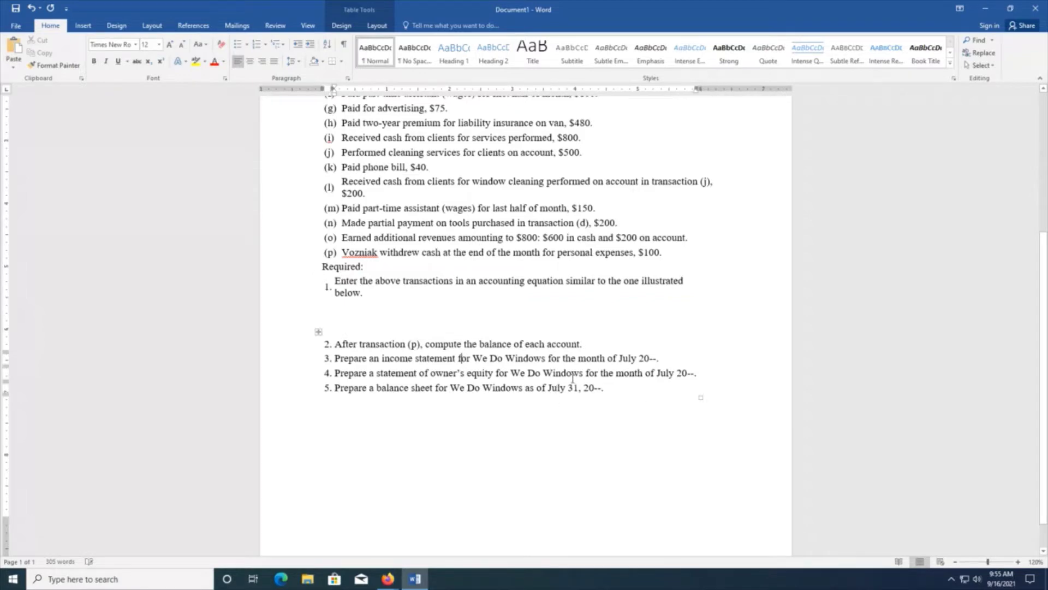
- Insert a blank line between the introductory paragraph and transaction (a)
scroll(551, 256, "up", 5)
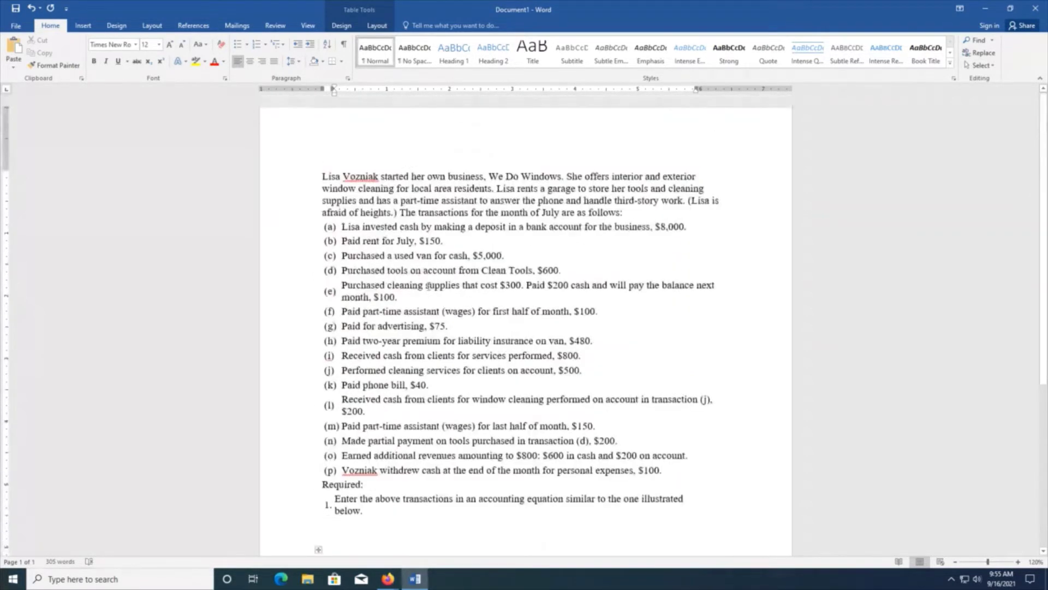
left_click(663, 216)
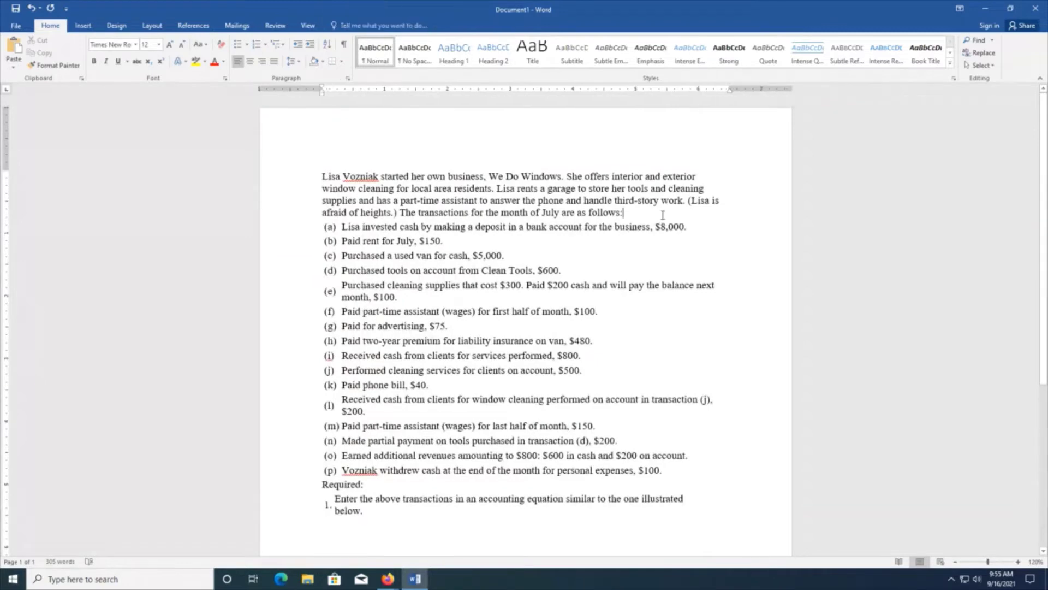
key("Return")
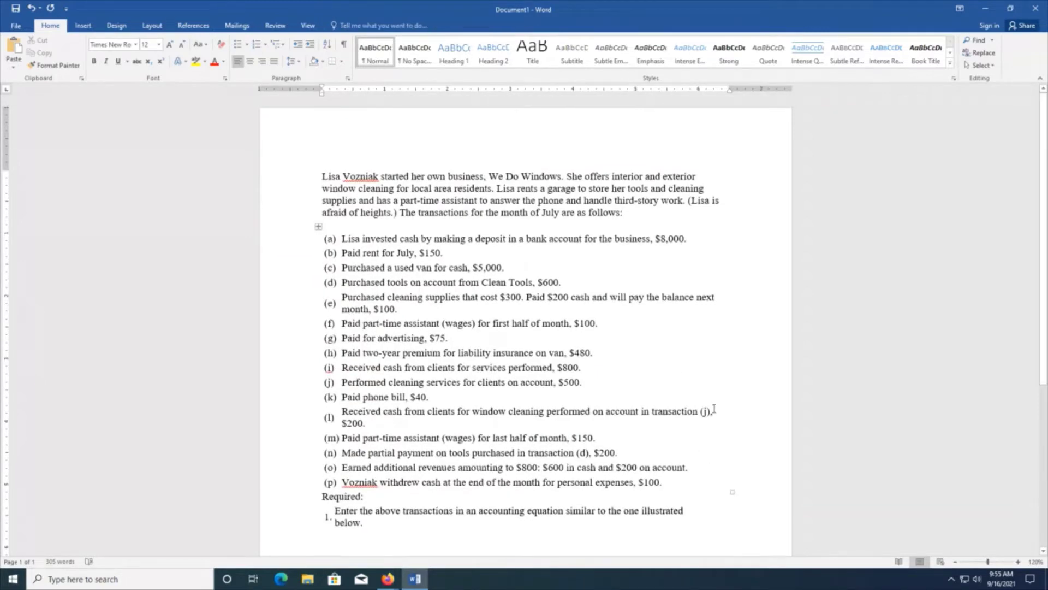
scroll(714, 408, "down", 4)
scroll(713, 411, "up", 4)
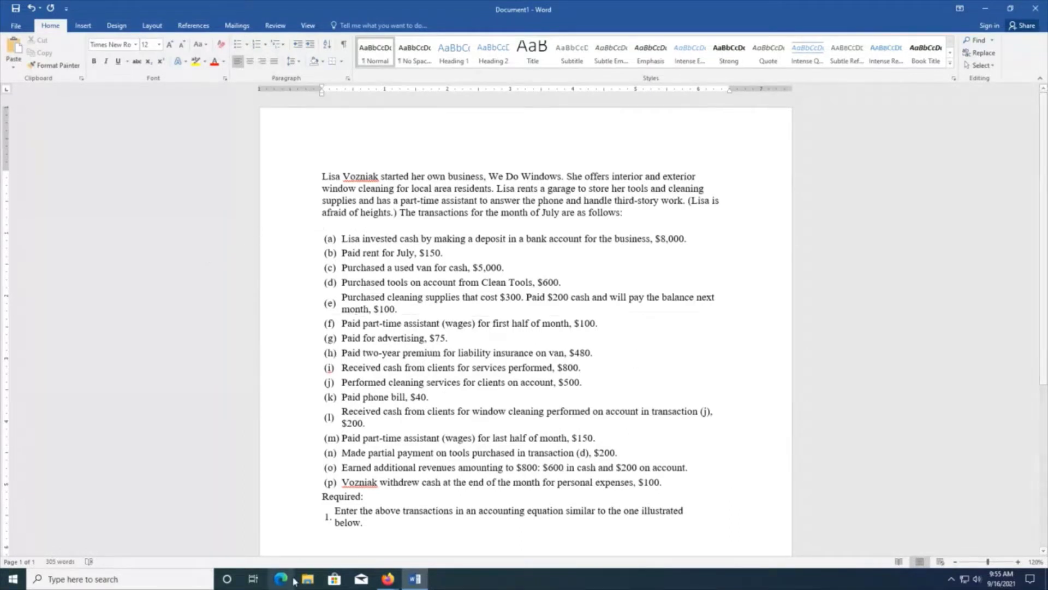
- Switch back to the CengageNOWv2 assignment in Firefox and clear the text selection in the instructions
mouse_move(387, 580)
left_click(340, 540)
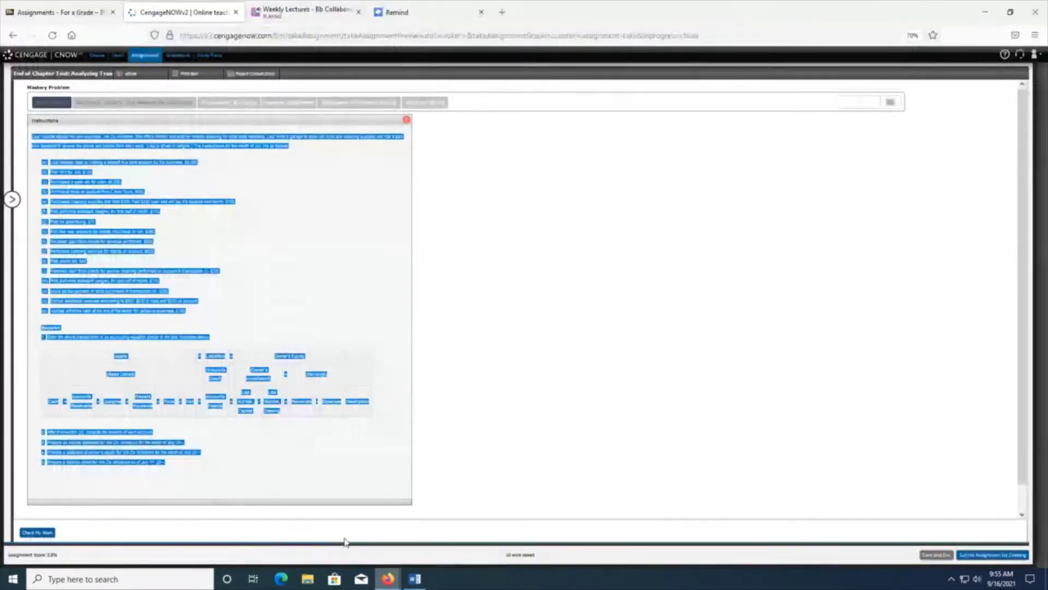
left_click(330, 298)
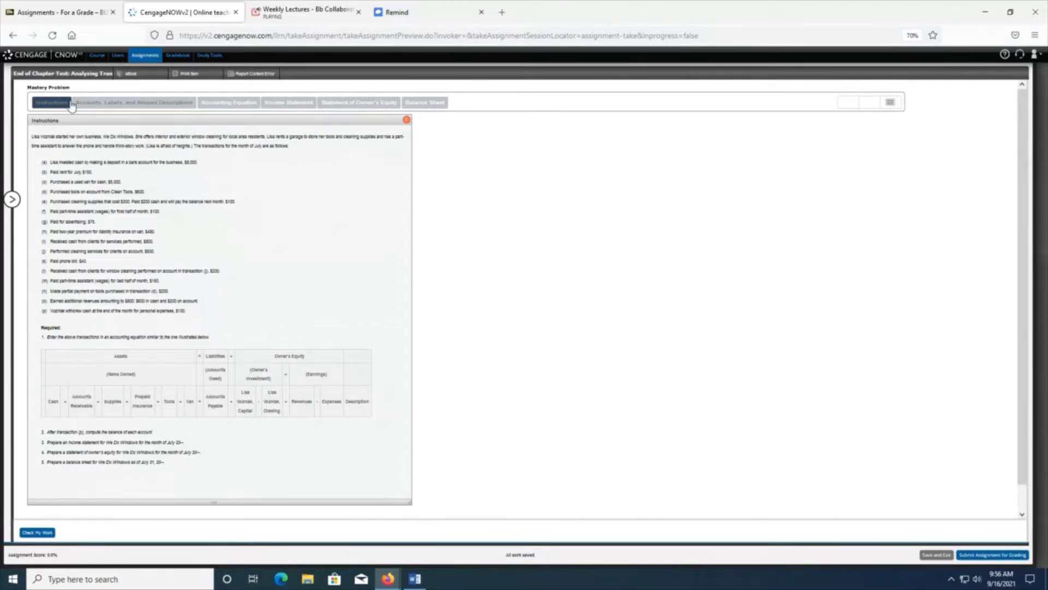
- Open the Accounts, Labels, and Amount Descriptions window beside the Instructions and lengthen it to show the whole list
left_click(106, 109)
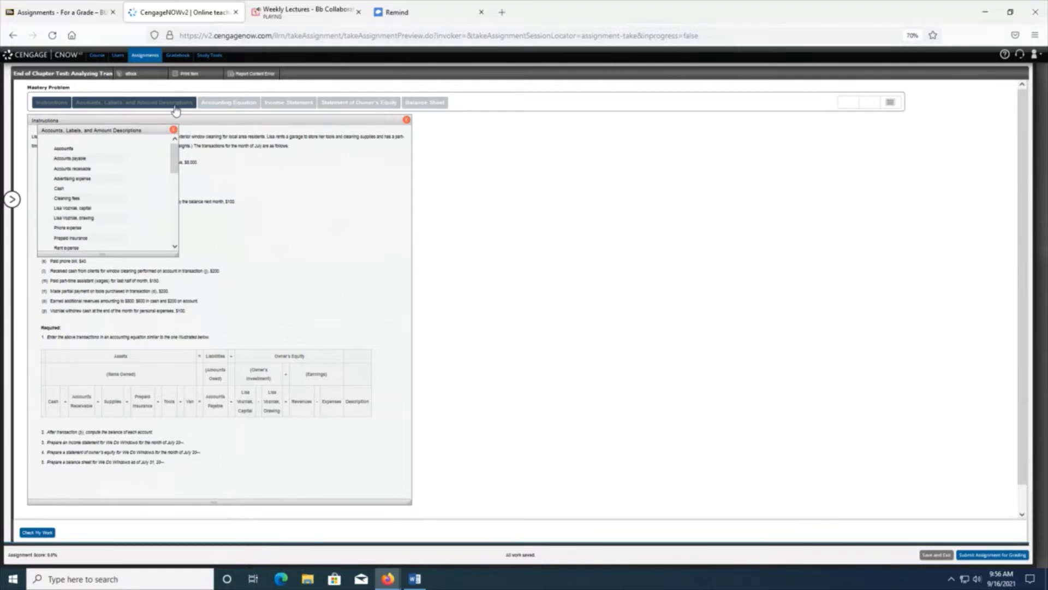
left_click_drag(132, 131, 527, 118)
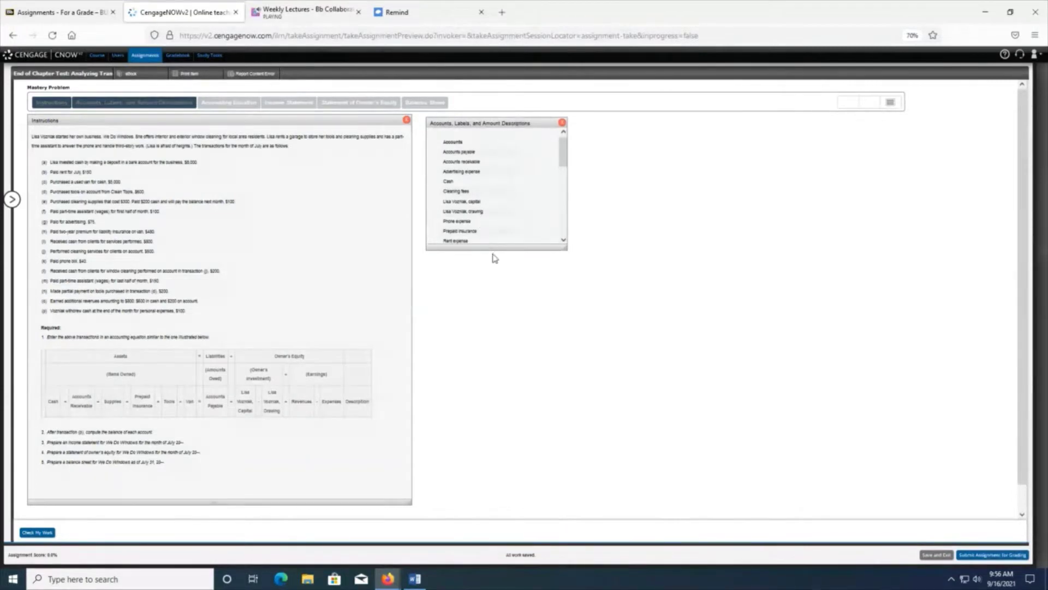
left_click_drag(495, 284, 502, 485)
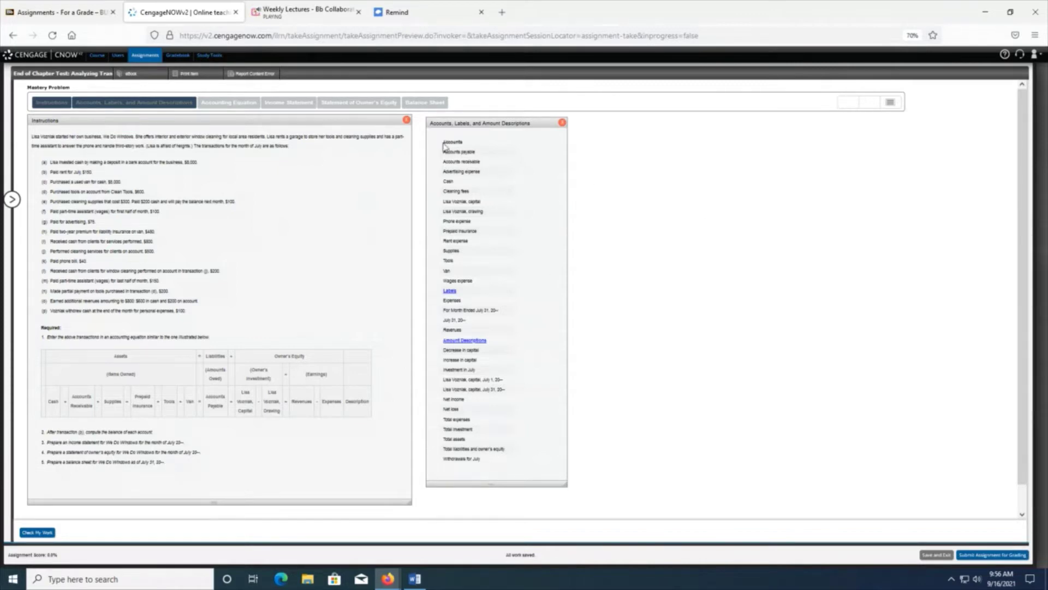
- Copy the entire list of accounts, labels and amount descriptions, from Accounts through Withdrawals for July
left_click_drag(444, 143, 505, 467)
key("ctrl+c")
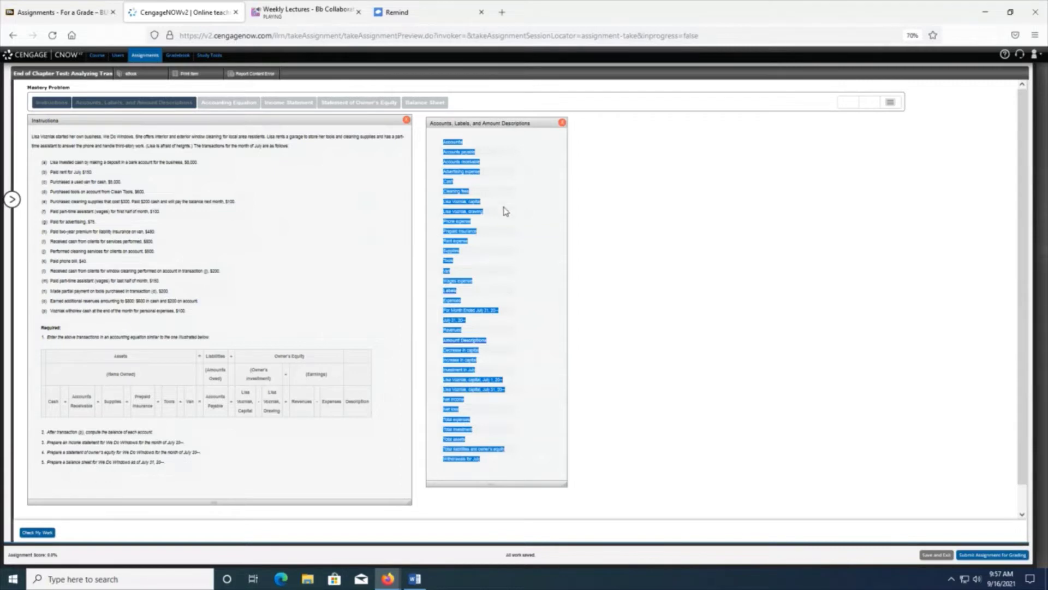
right_click(510, 234)
left_click(523, 245)
- Switch to Word, create a second blank document and paste the copied list with its source formatting
left_click(415, 579)
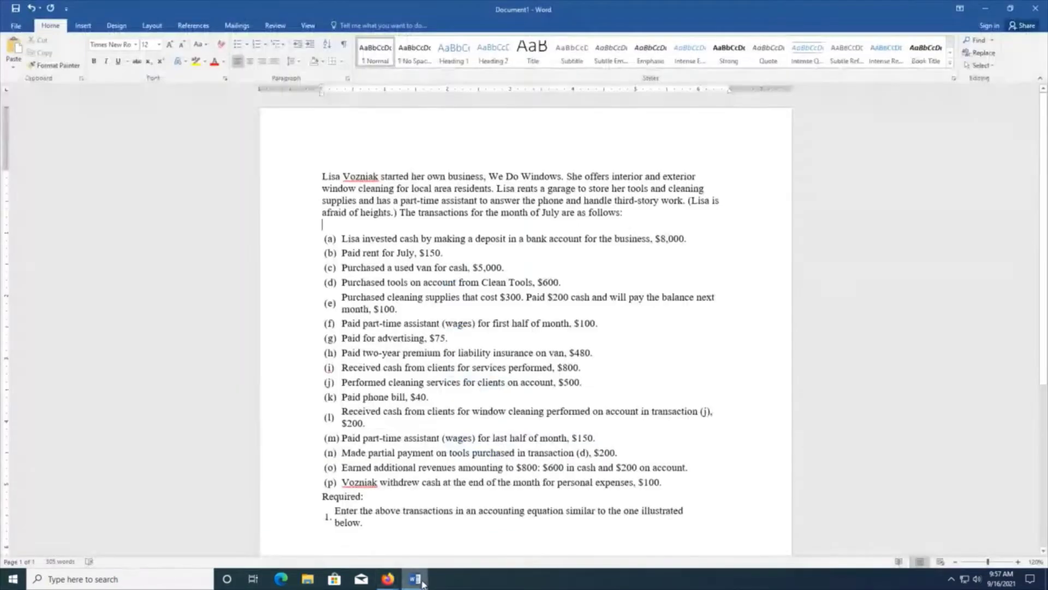
left_click(16, 26)
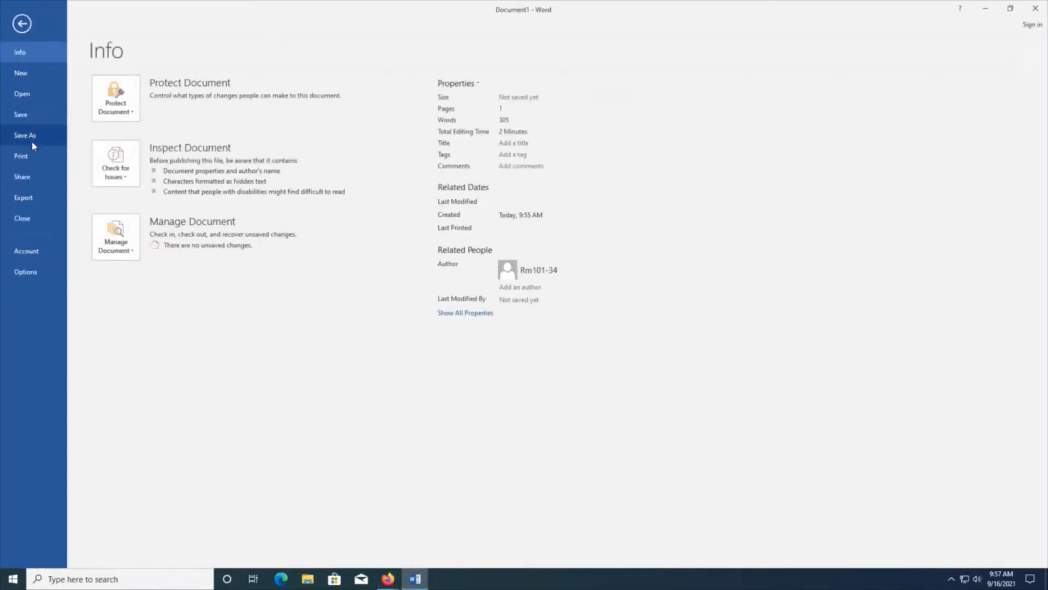
left_click(33, 78)
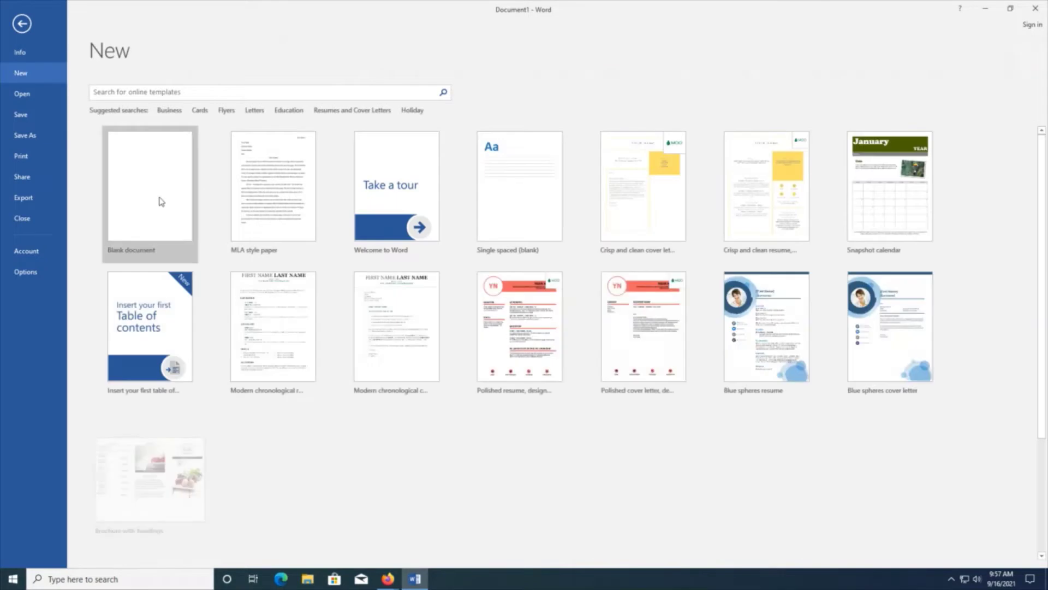
left_click(159, 201)
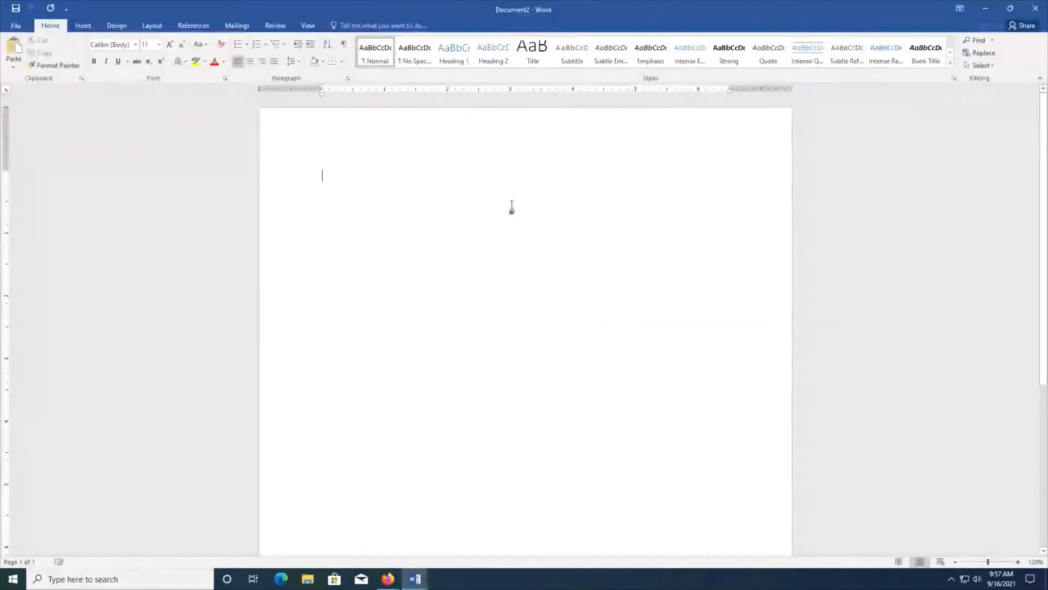
right_click(382, 236)
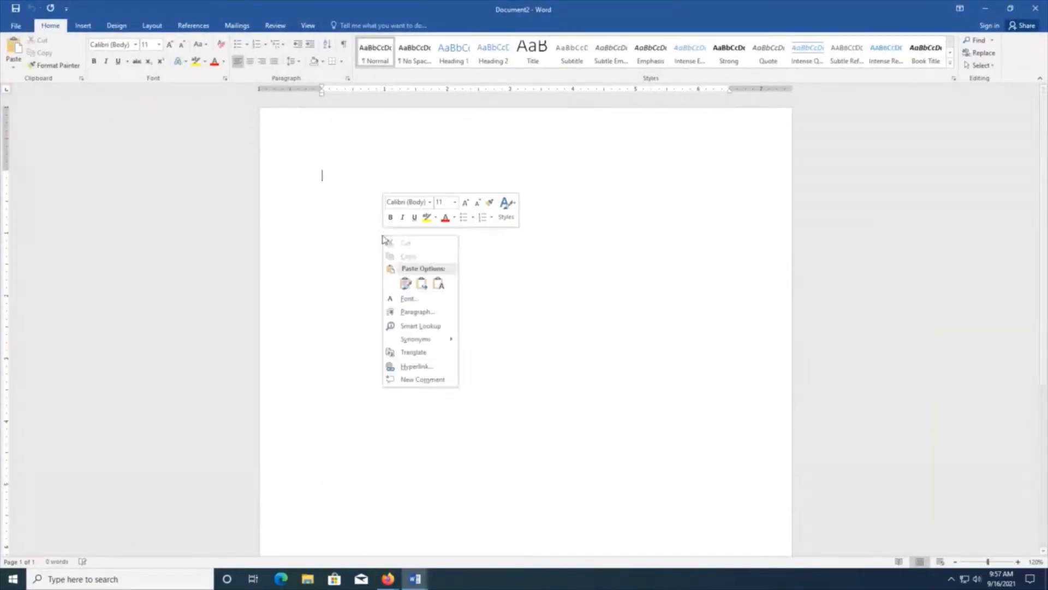
left_click(405, 284)
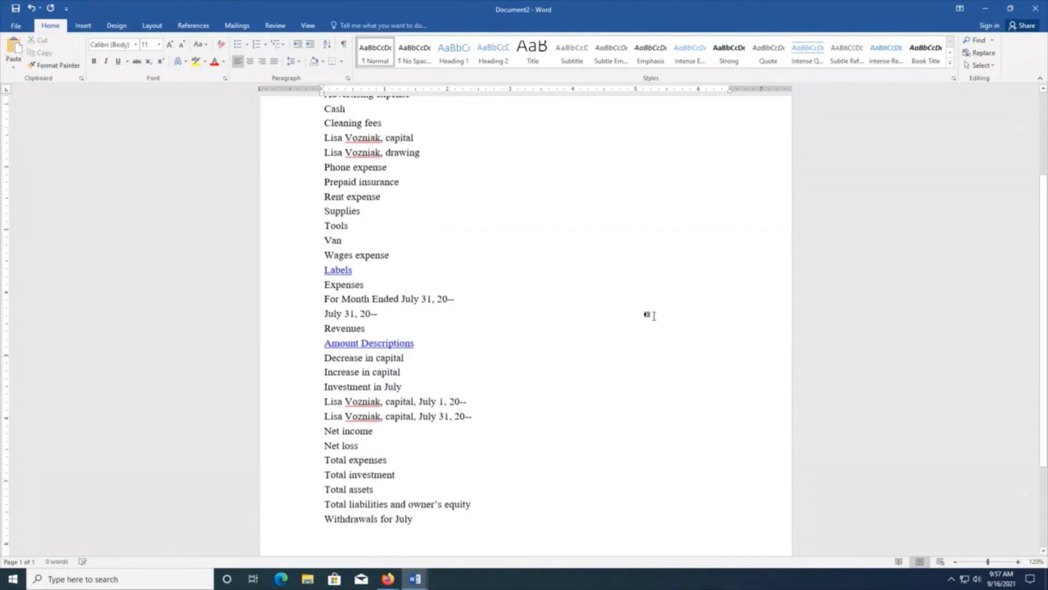
- Review the pasted accounts, labels and amount descriptions from the start to the end of the list
scroll(613, 349, "up", 3)
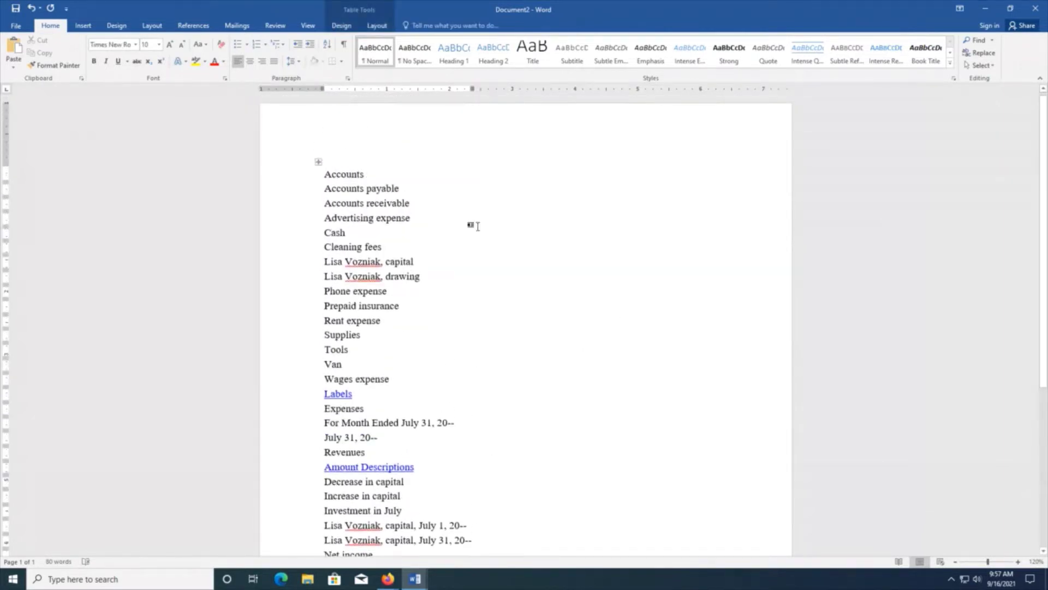
scroll(489, 281, "down", 4)
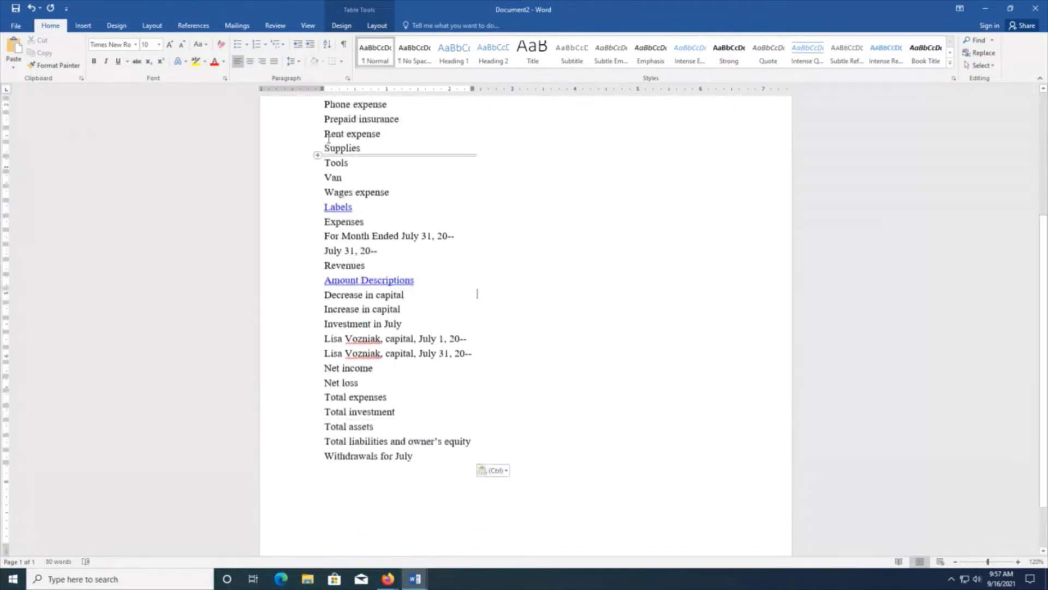
scroll(564, 205, "up", 3)
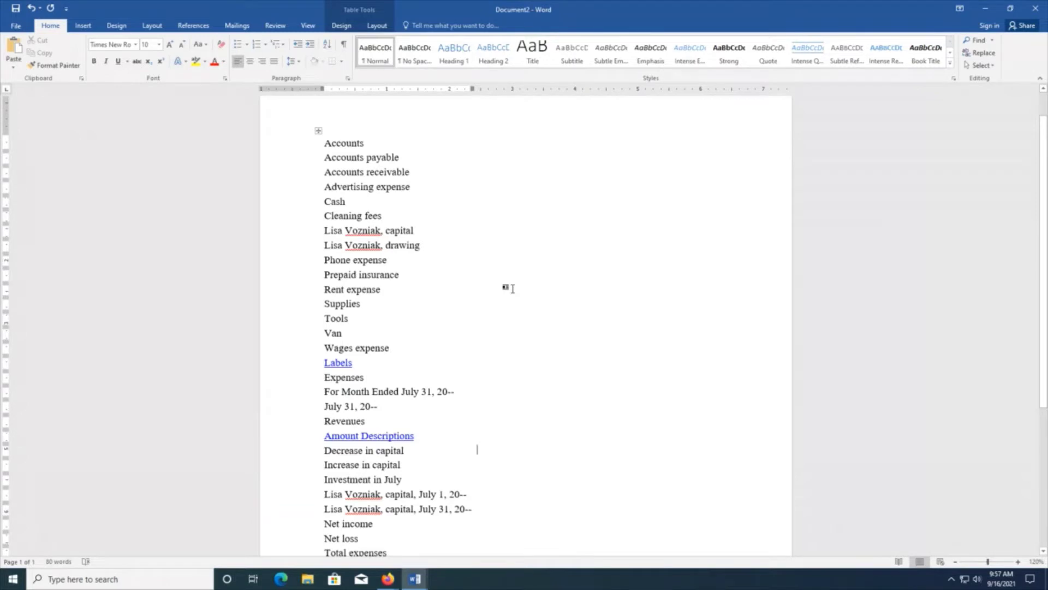
scroll(509, 289, "down", 4)
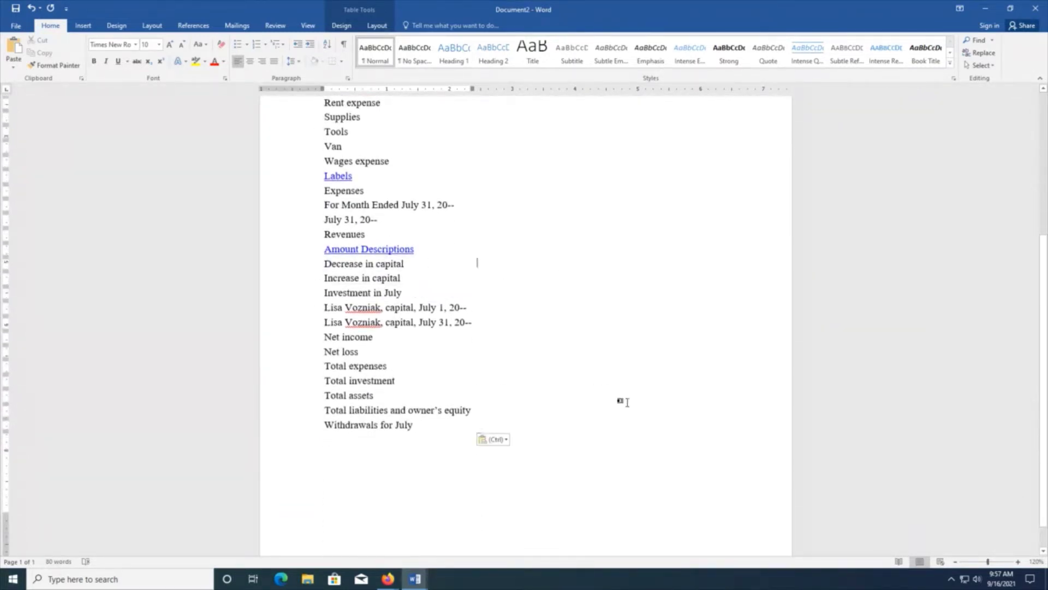
scroll(604, 371, "up", 3)
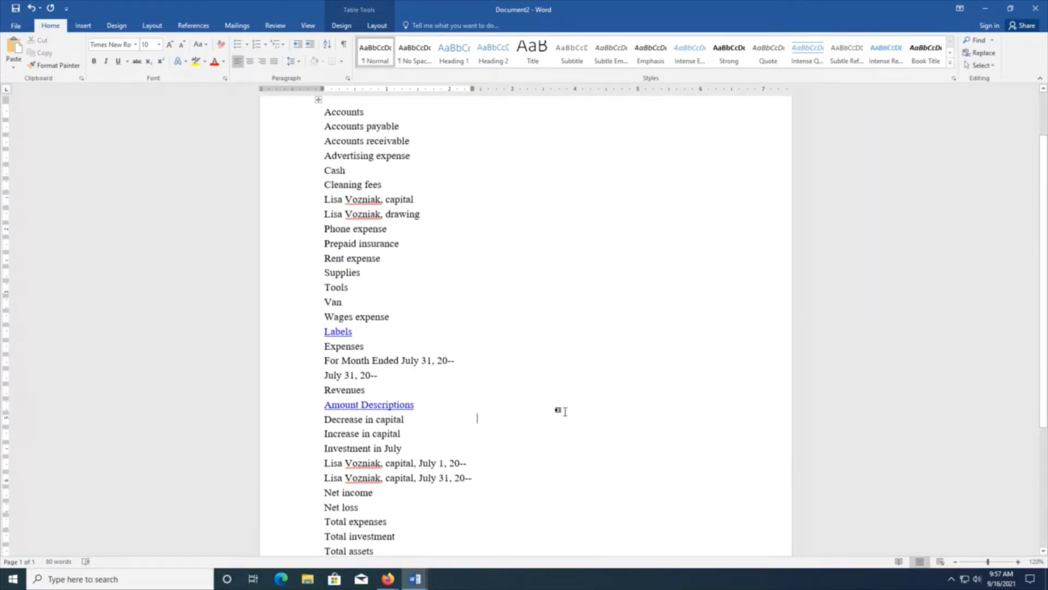
scroll(562, 409, "down", 3)
scroll(562, 409, "up", 4)
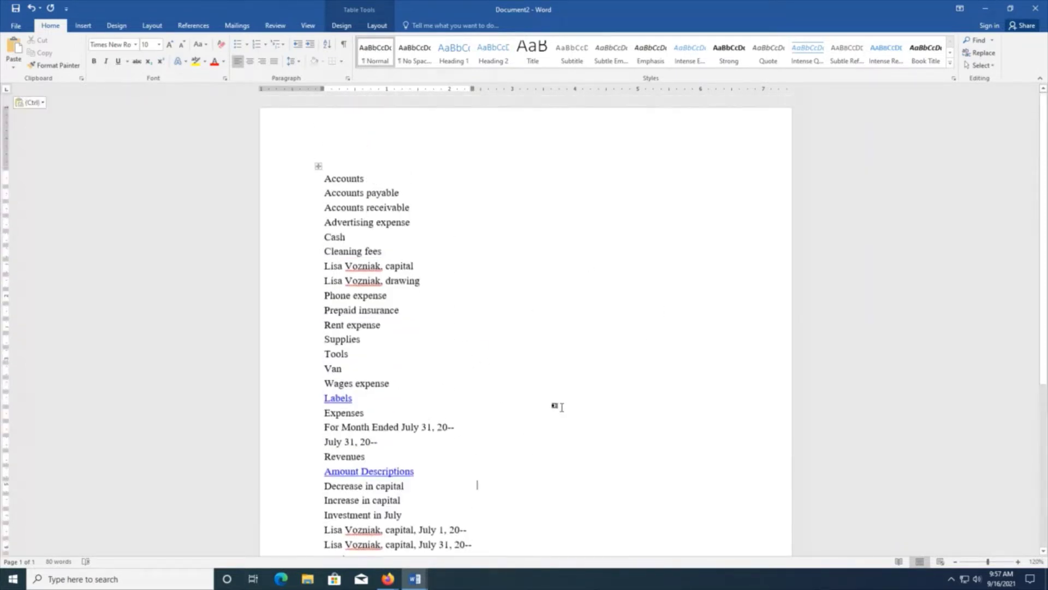
- Switch back to CengageNOWv2 in Firefox and open the Accounting Equation window, enlarged to nearly fill the work area
mouse_move(388, 577)
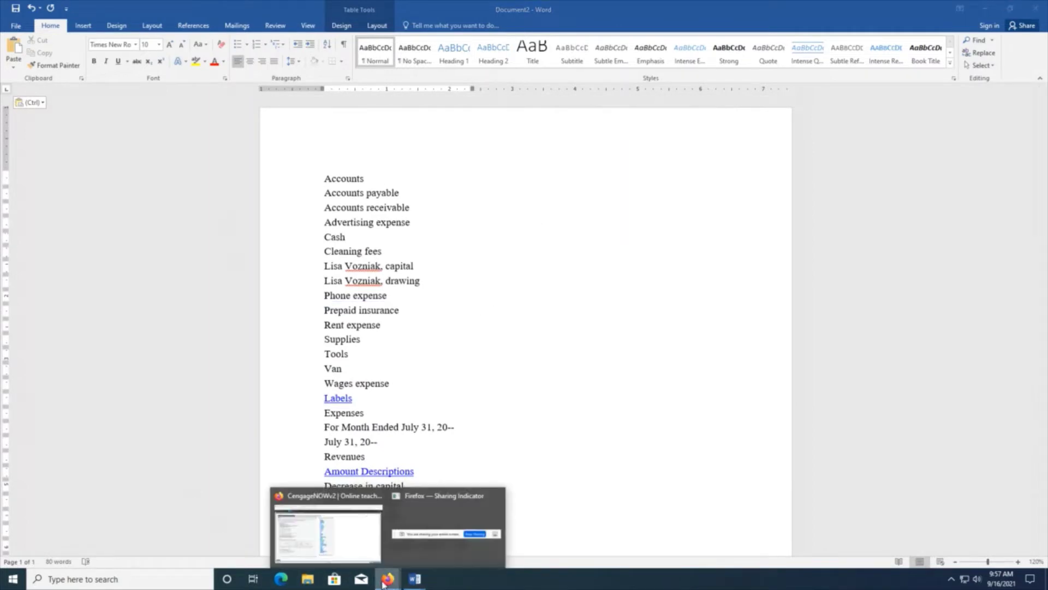
left_click(350, 543)
left_click(686, 425)
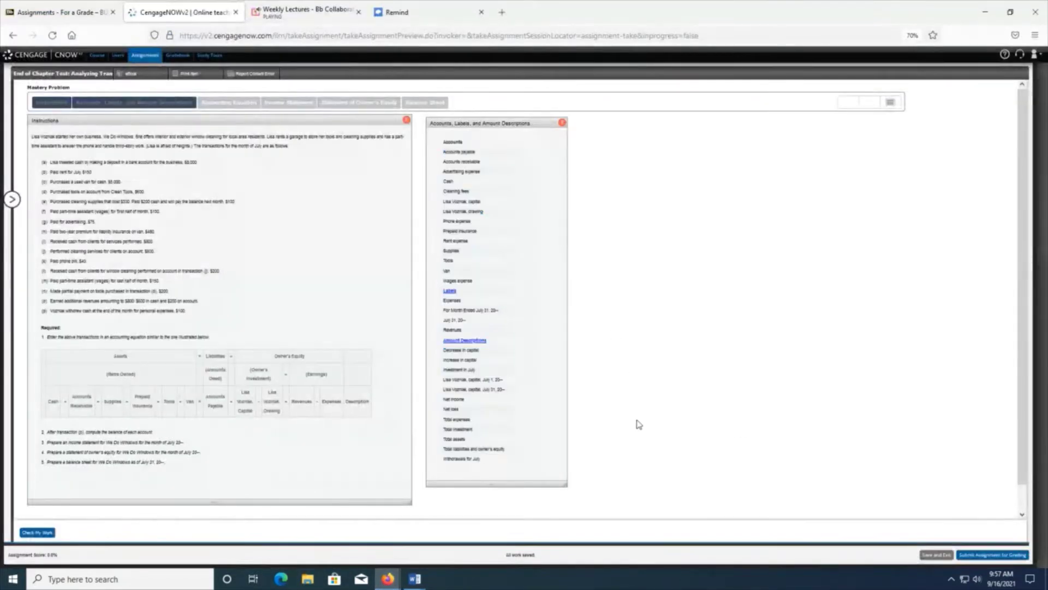
left_click(230, 109)
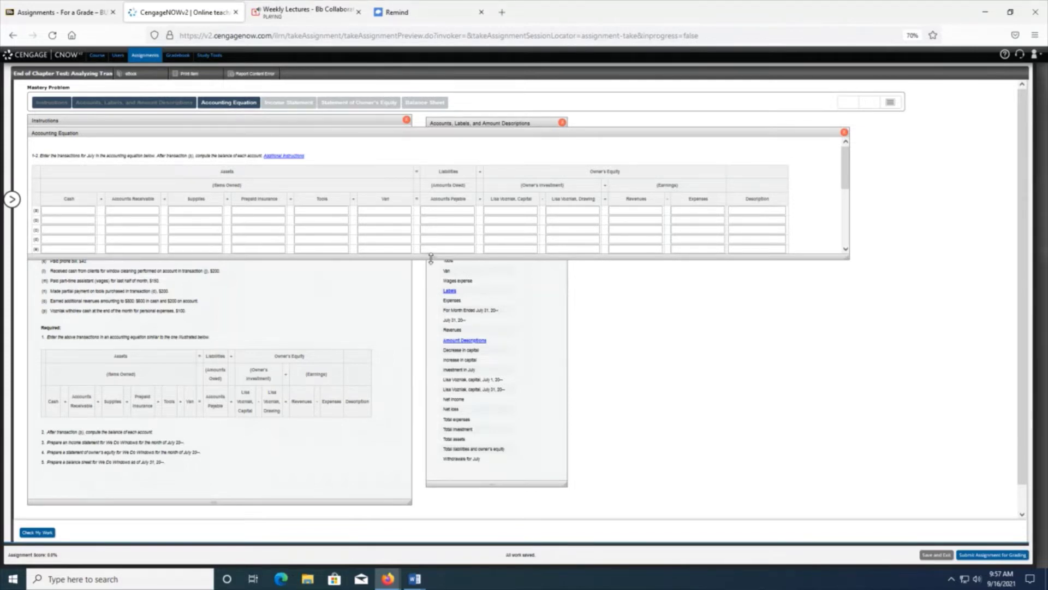
left_click_drag(430, 257, 435, 503)
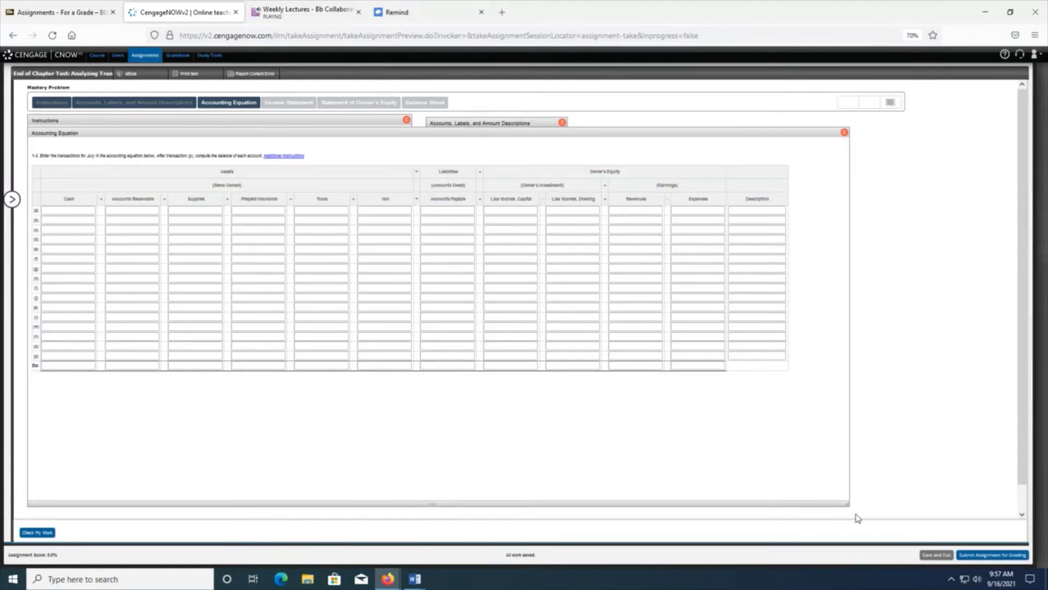
left_click_drag(848, 505, 1000, 502)
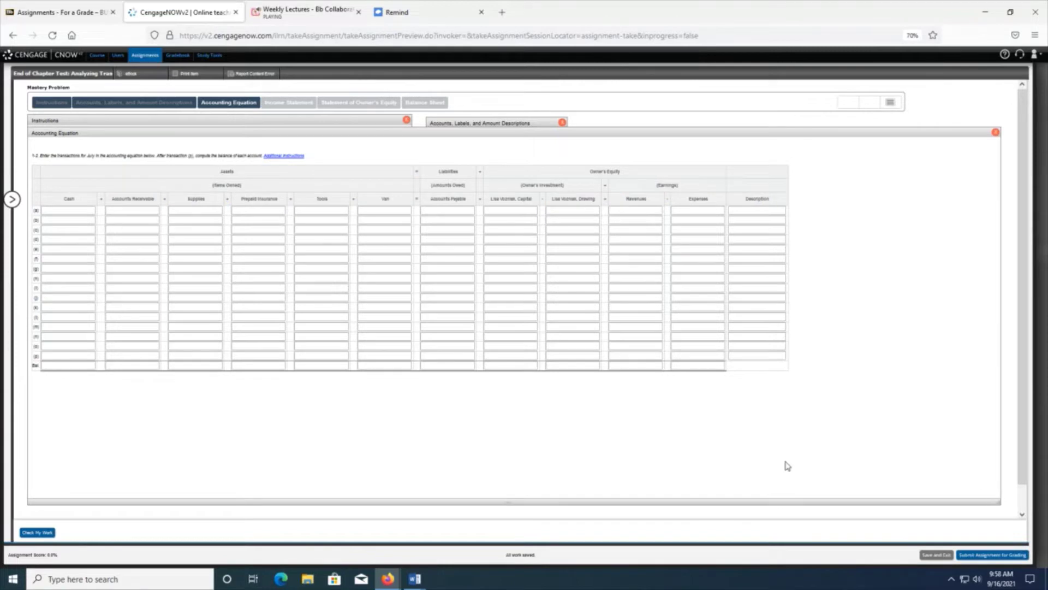
key("ctrl+plus")
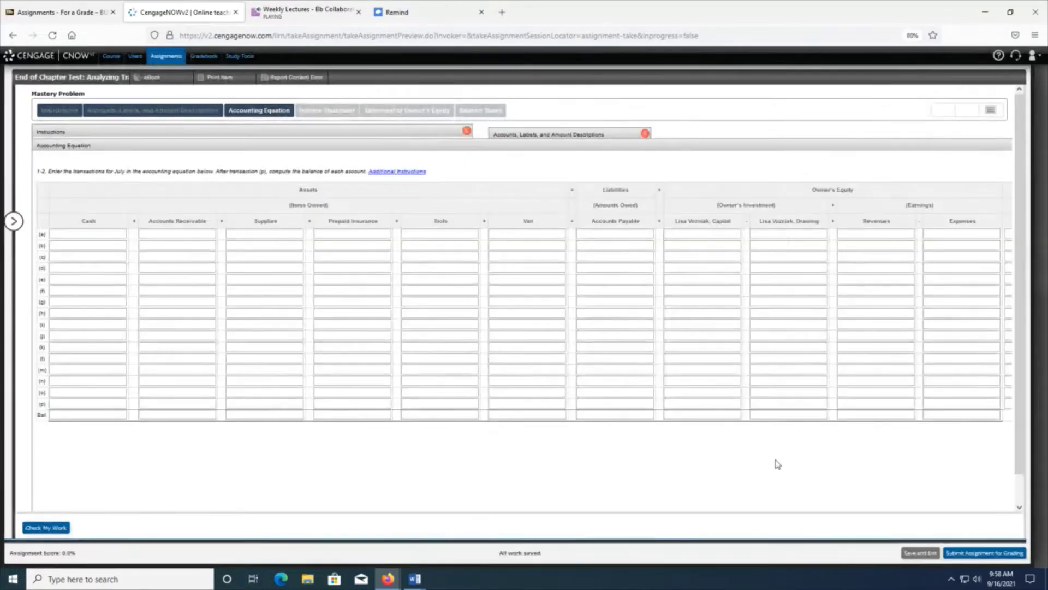
key("ctrl+minus")
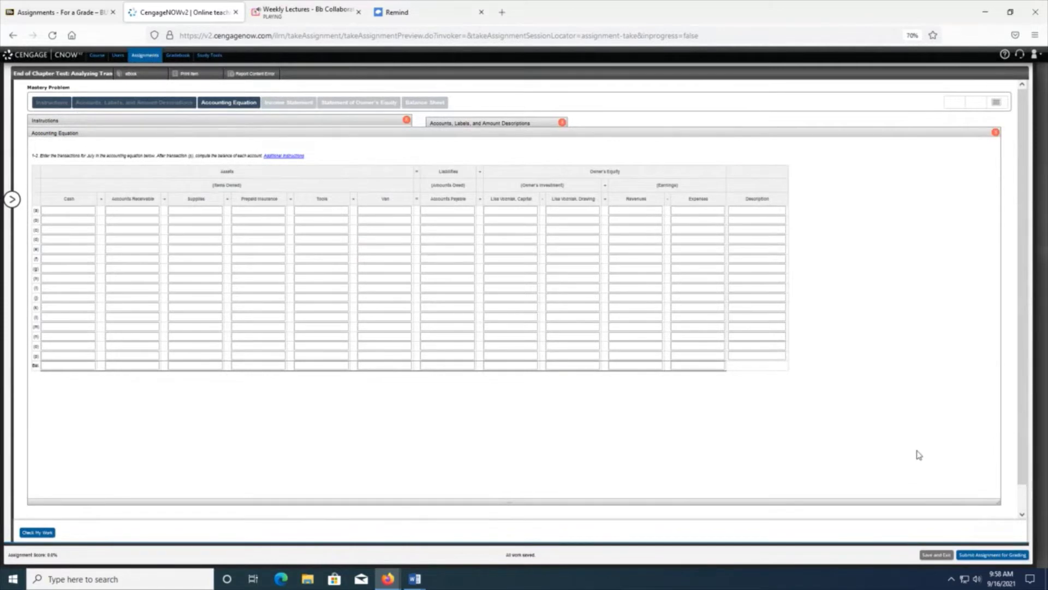
key("ctrl+plus")
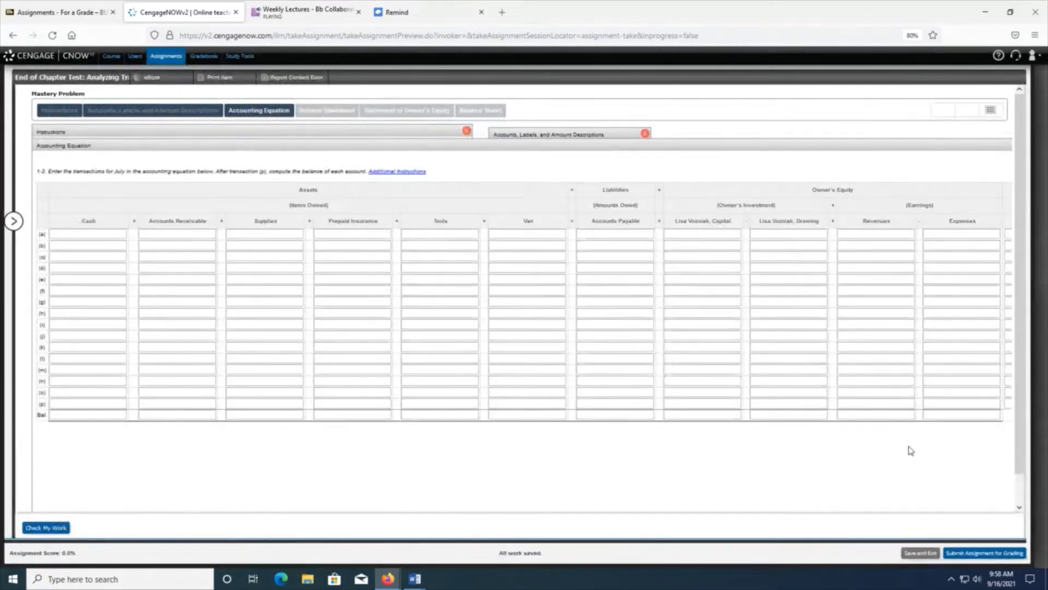
key("ctrl+minus")
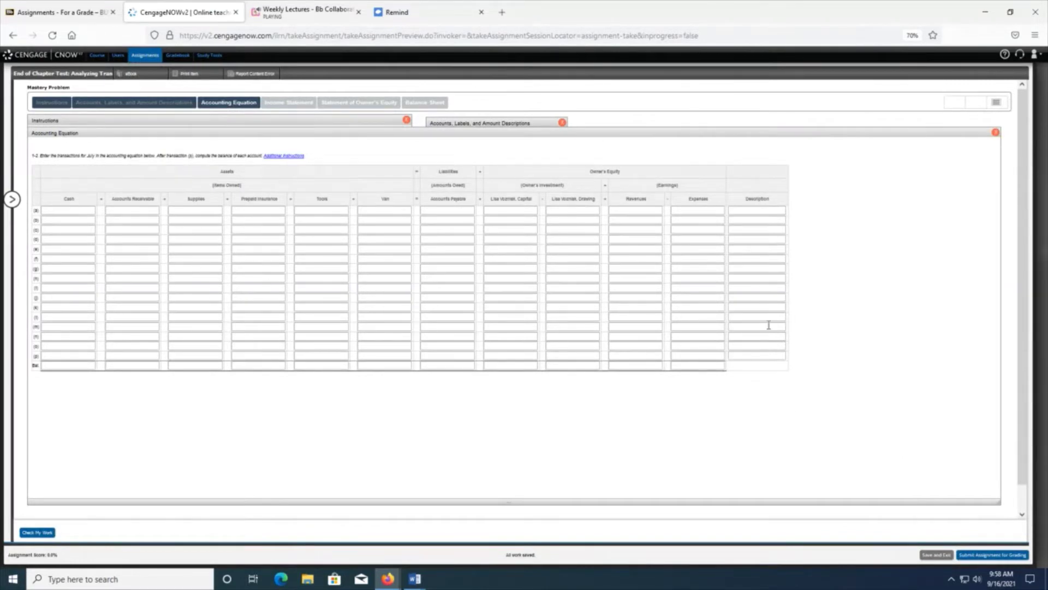
- Bring the Instructions and the Accounts, Labels, and Amount Descriptions windows forward and close both, keeping only the Accounting Equation open
left_click(60, 105)
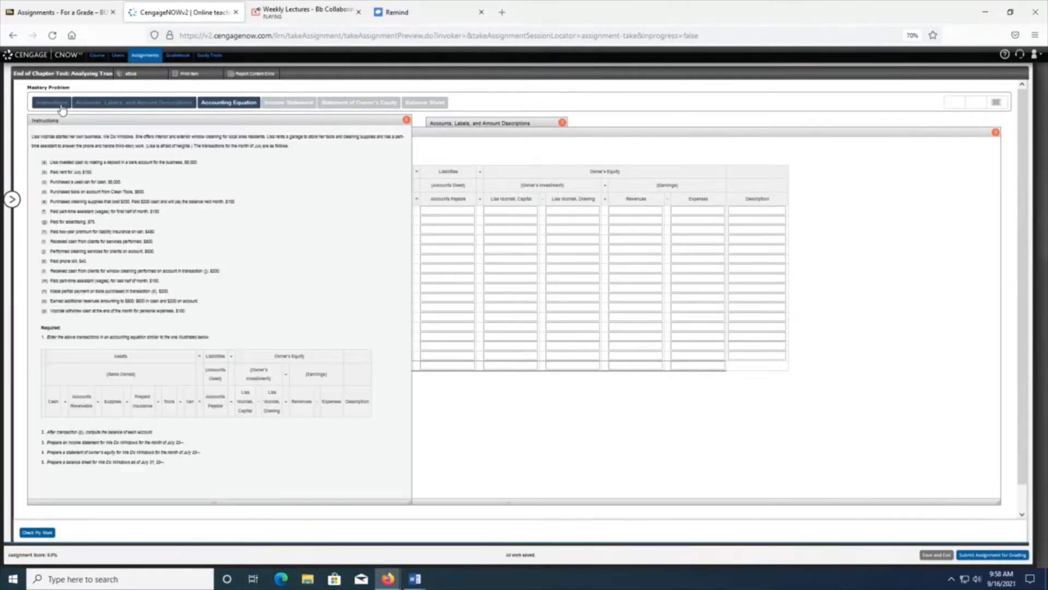
left_click(96, 107)
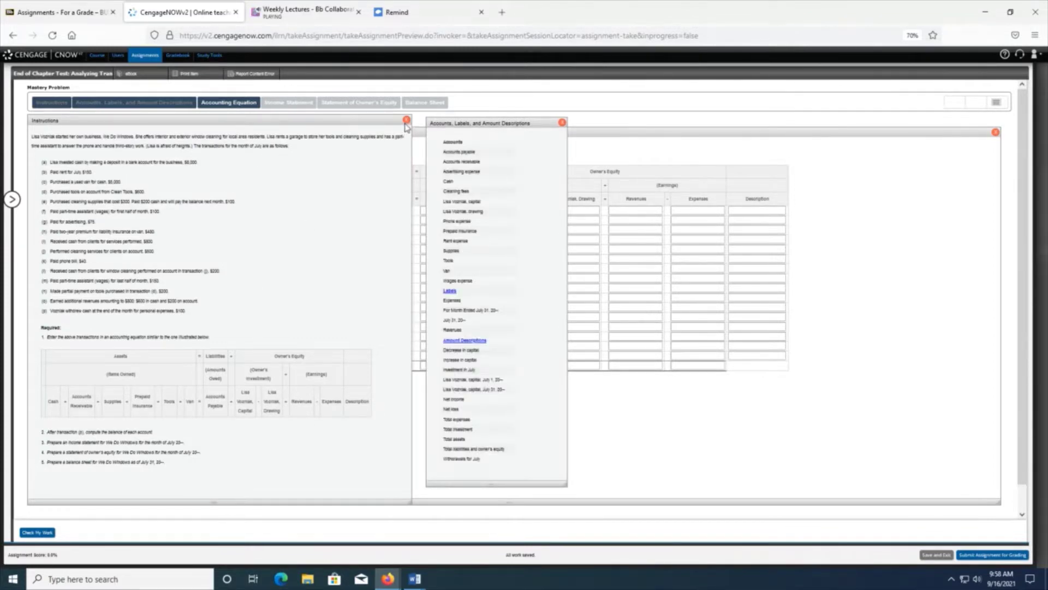
left_click(407, 121)
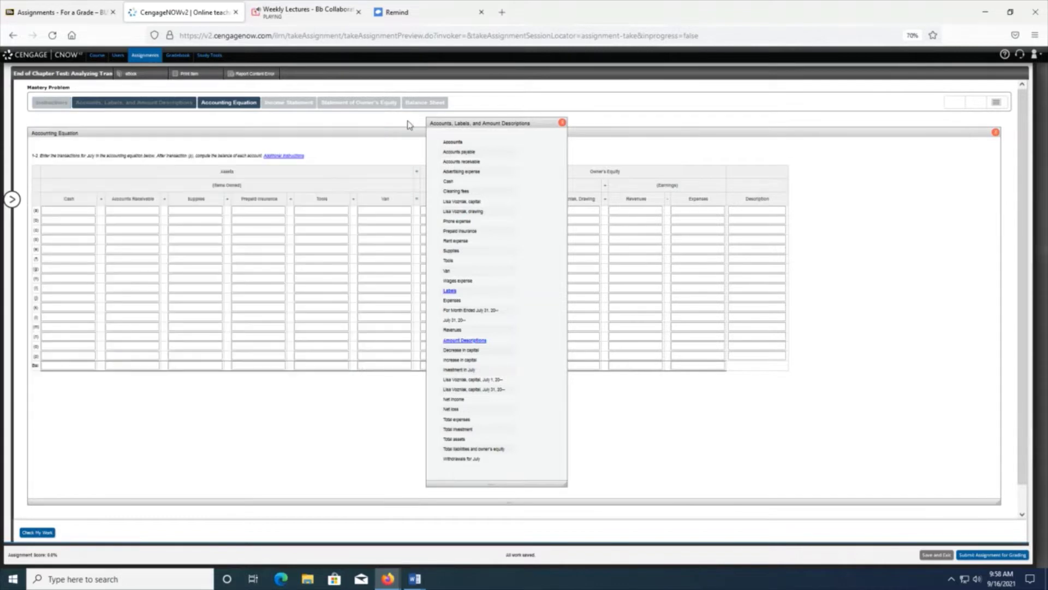
left_click(562, 123)
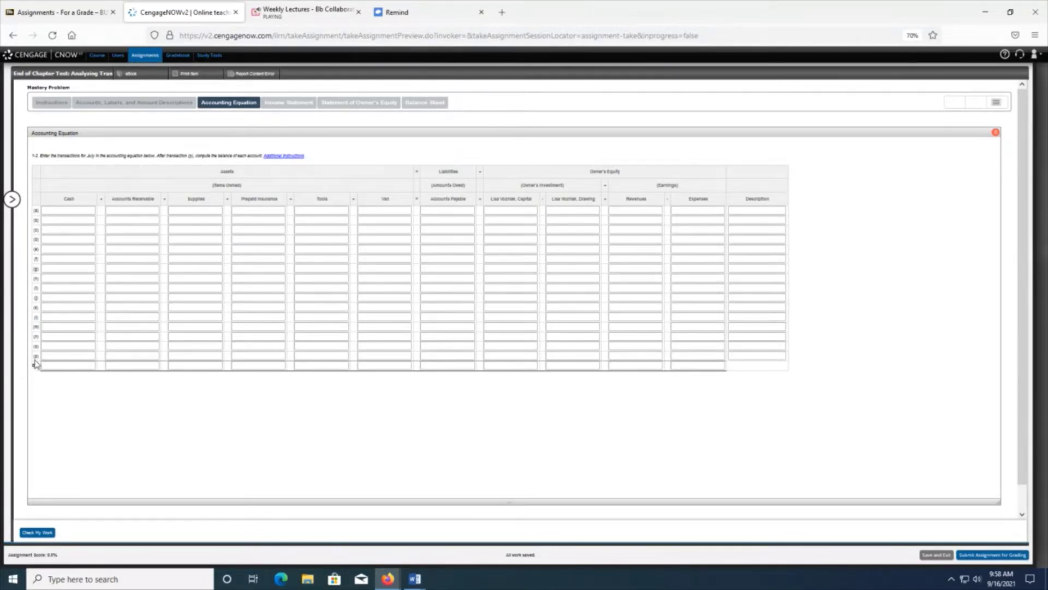
- Switch to Word and review the July transactions in Document1 and the accounts and labels list in Document2
left_click(415, 578)
left_click(375, 545)
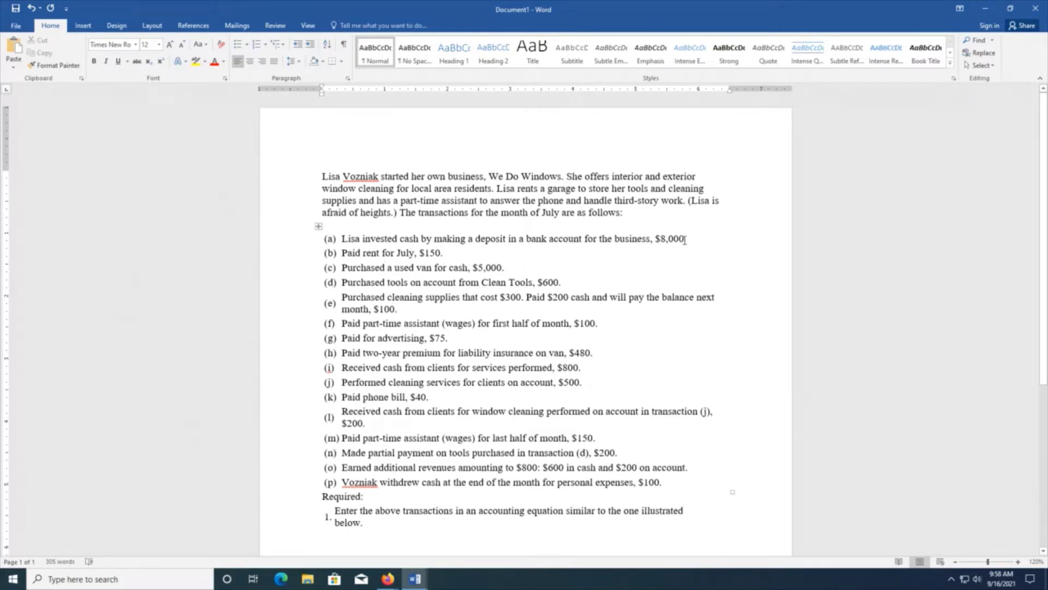
mouse_move(415, 579)
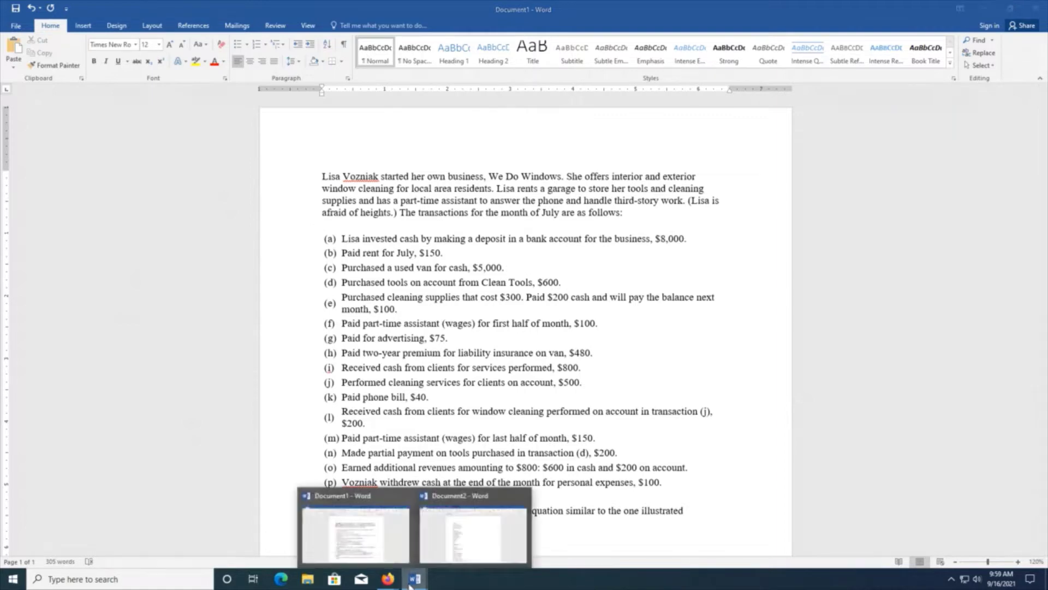
left_click(487, 535)
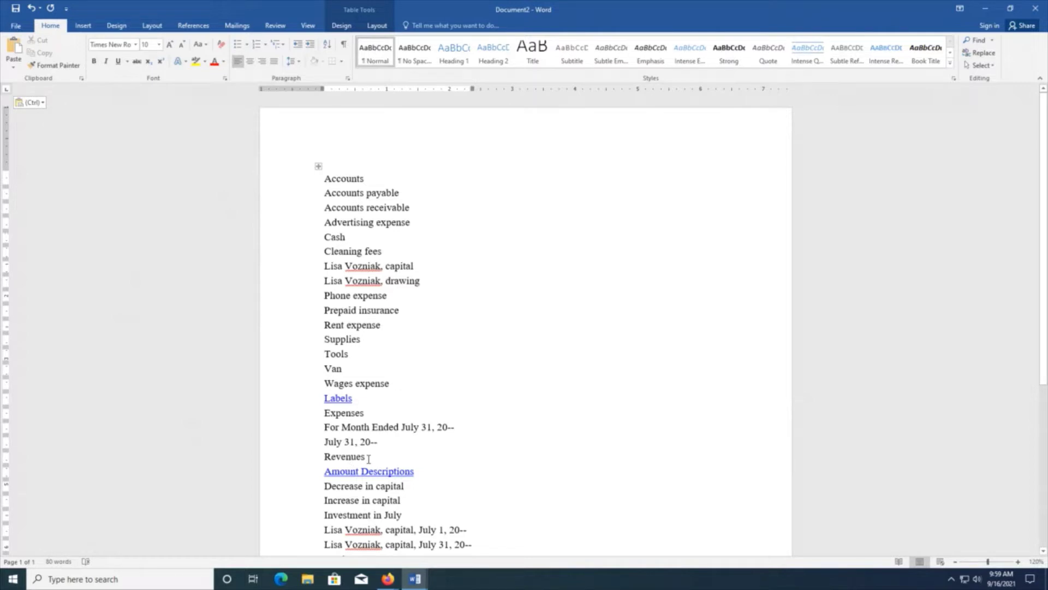
scroll(371, 467, "down", 2)
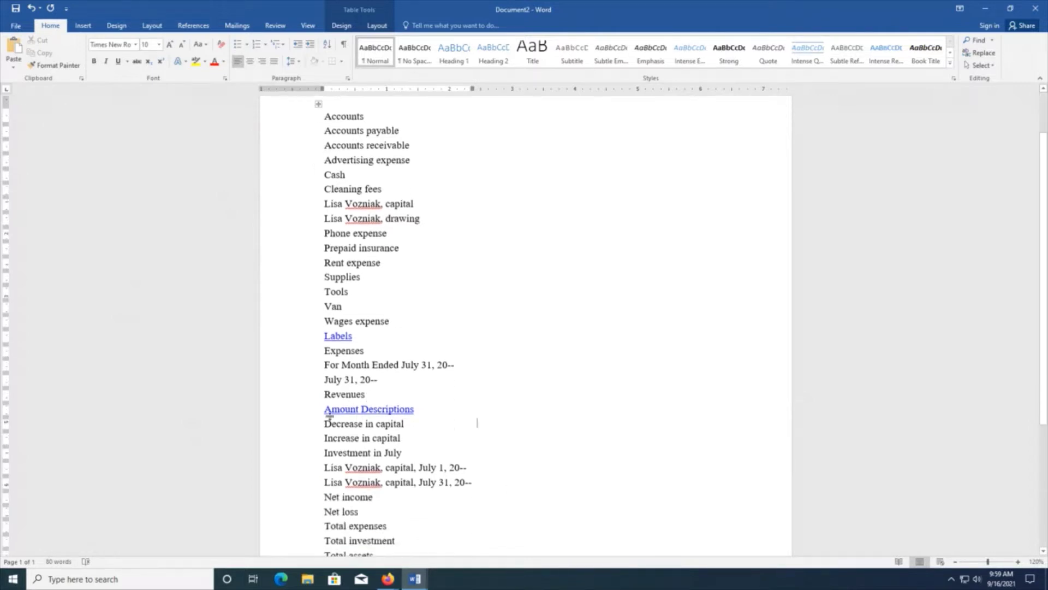
scroll(565, 431, "down", 2)
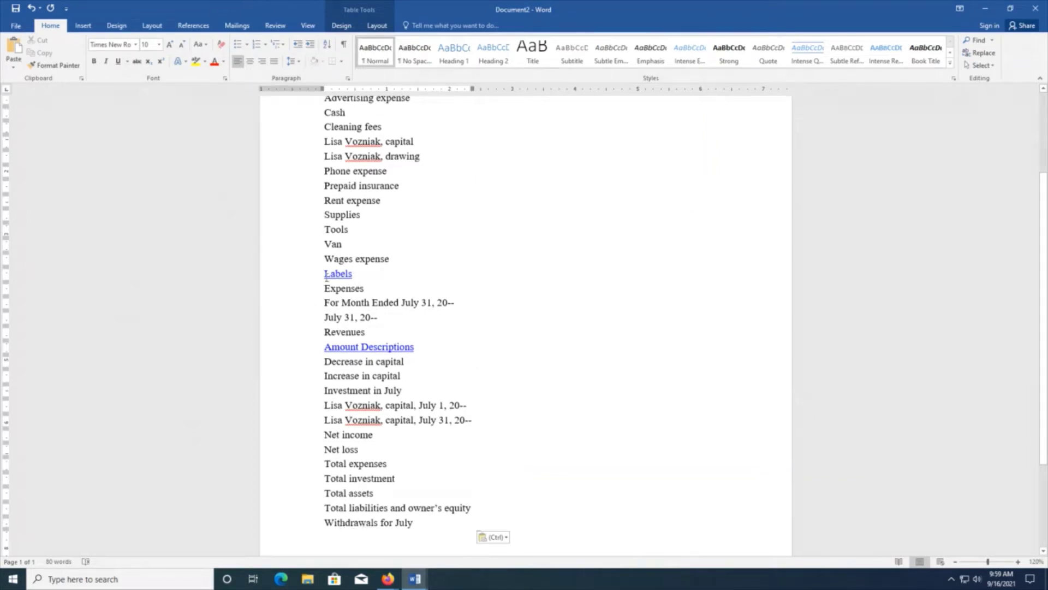
scroll(429, 255, "up", 2)
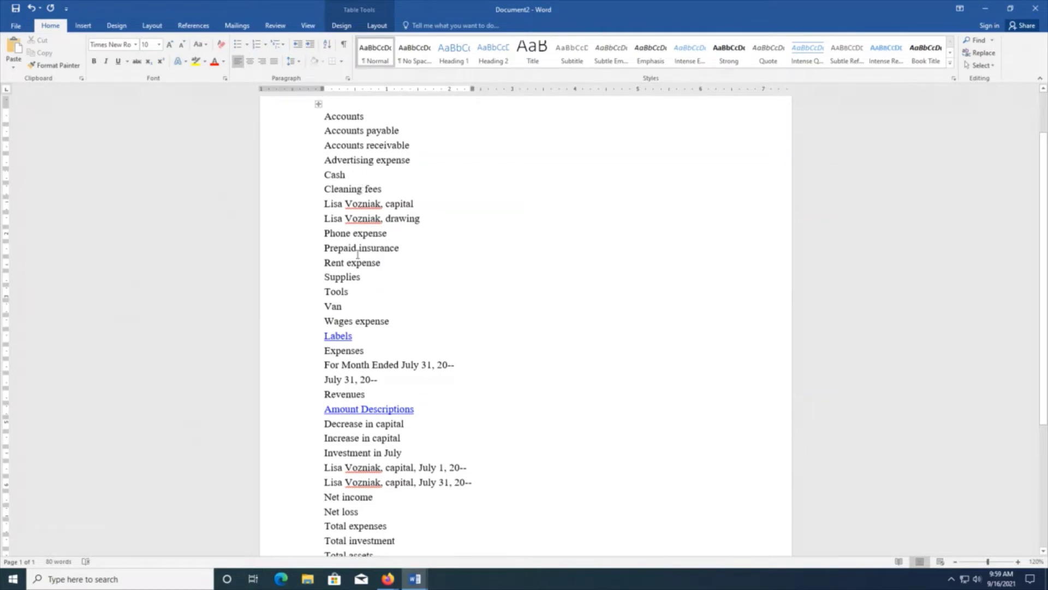
- Switch from Word to the CengageNOWv2 window in Firefox
mouse_move(320, 313)
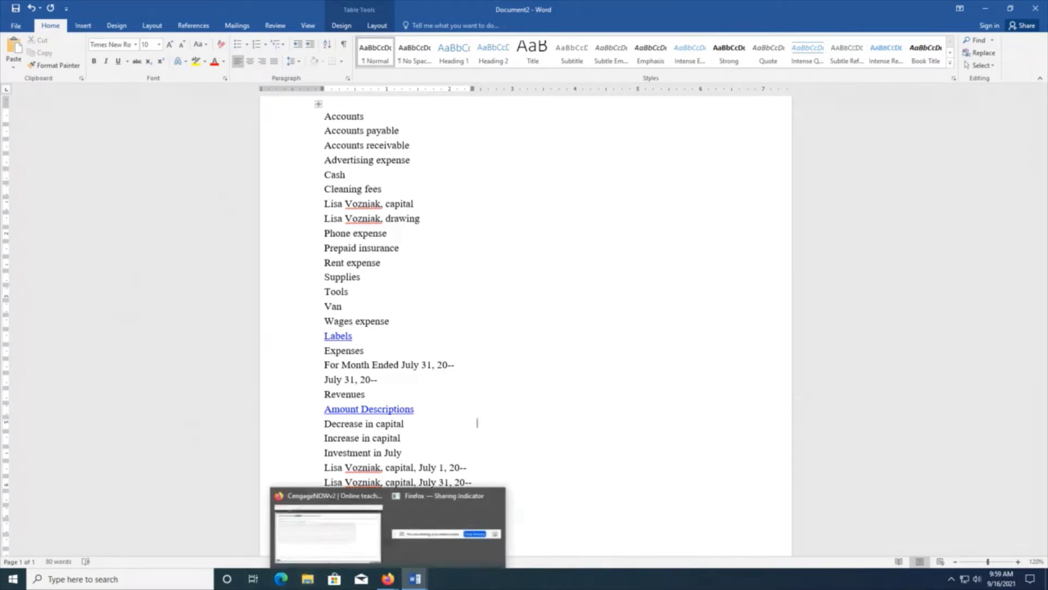
left_click(435, 565)
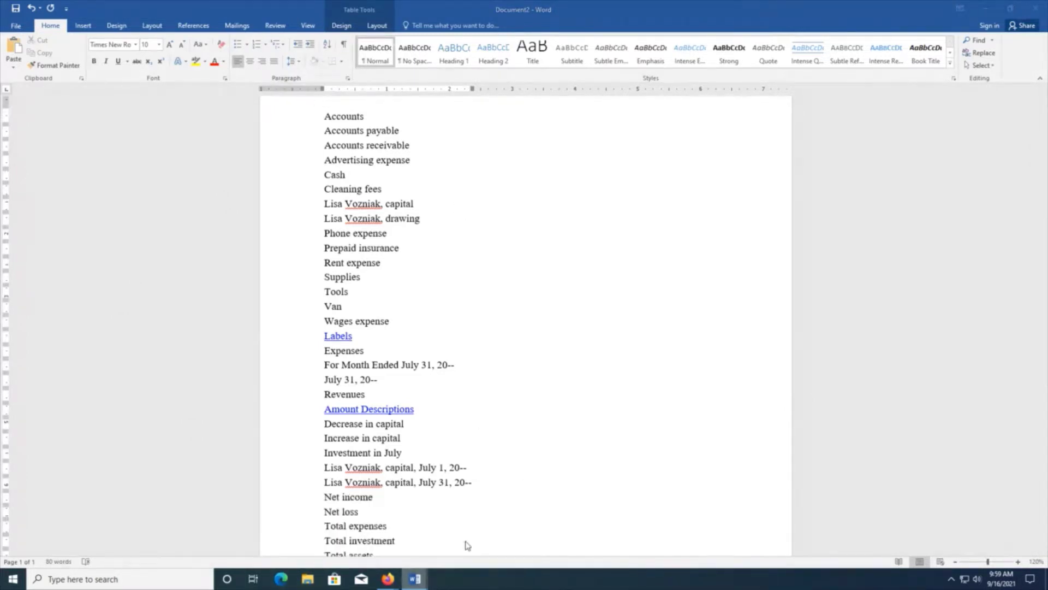
mouse_move(436, 568)
left_click(328, 533)
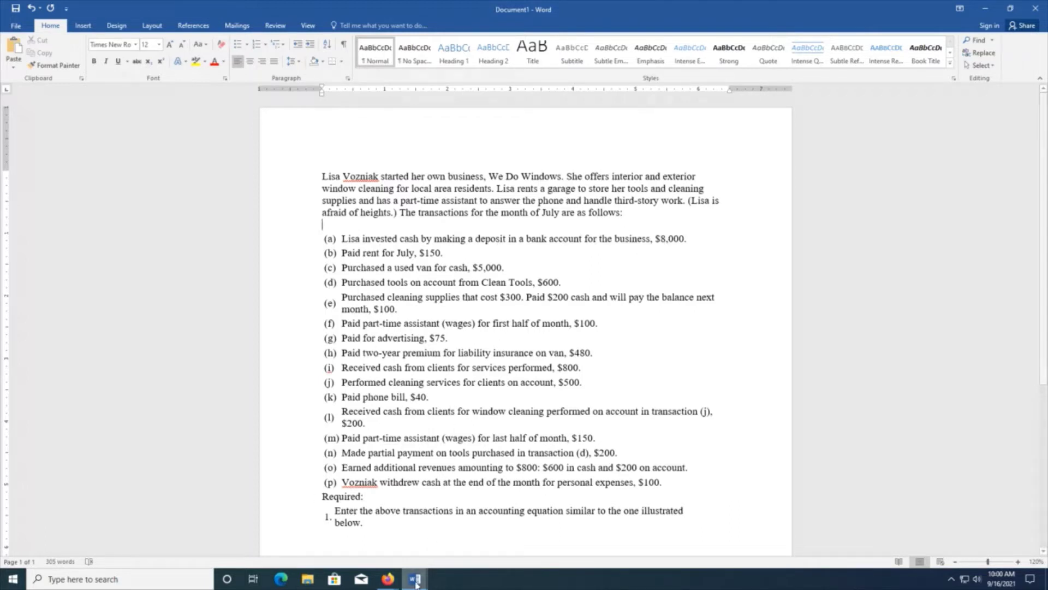
- Show Document2 and Document1 side by side in Word and check both lists from start to end
mouse_move(414, 577)
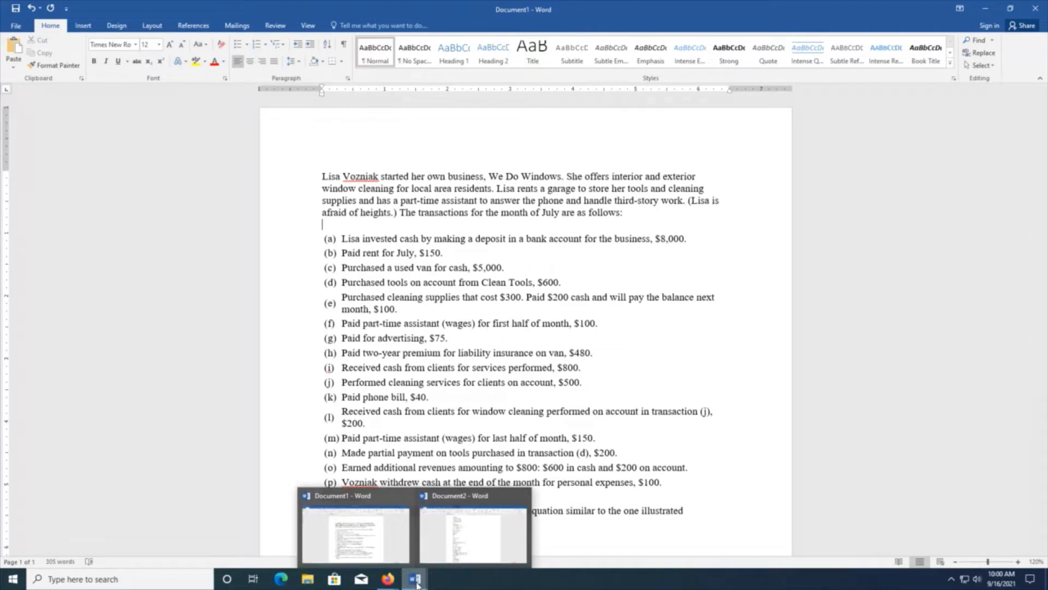
left_click(495, 543)
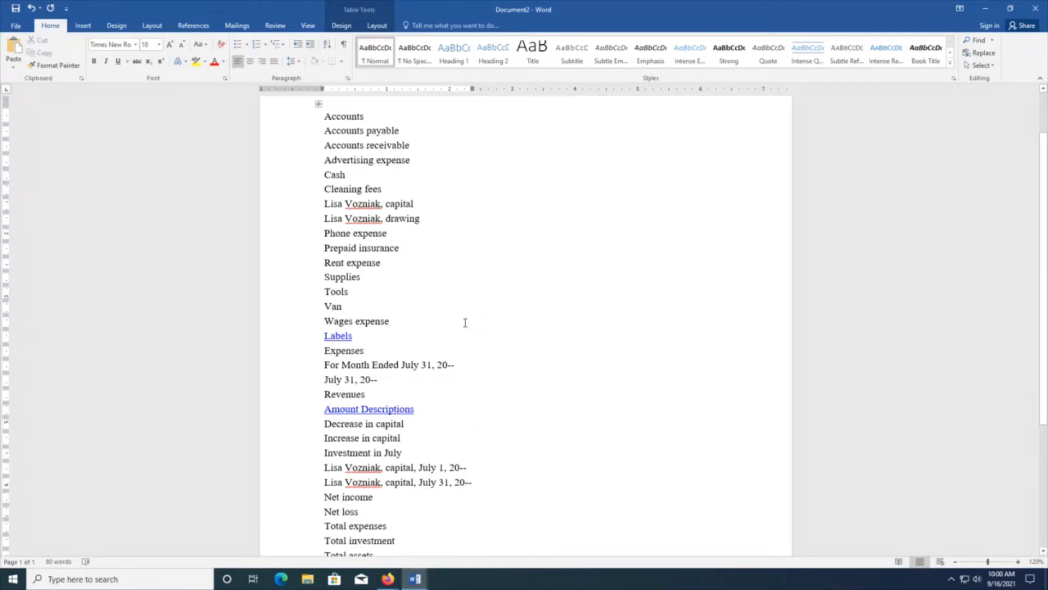
left_click(307, 27)
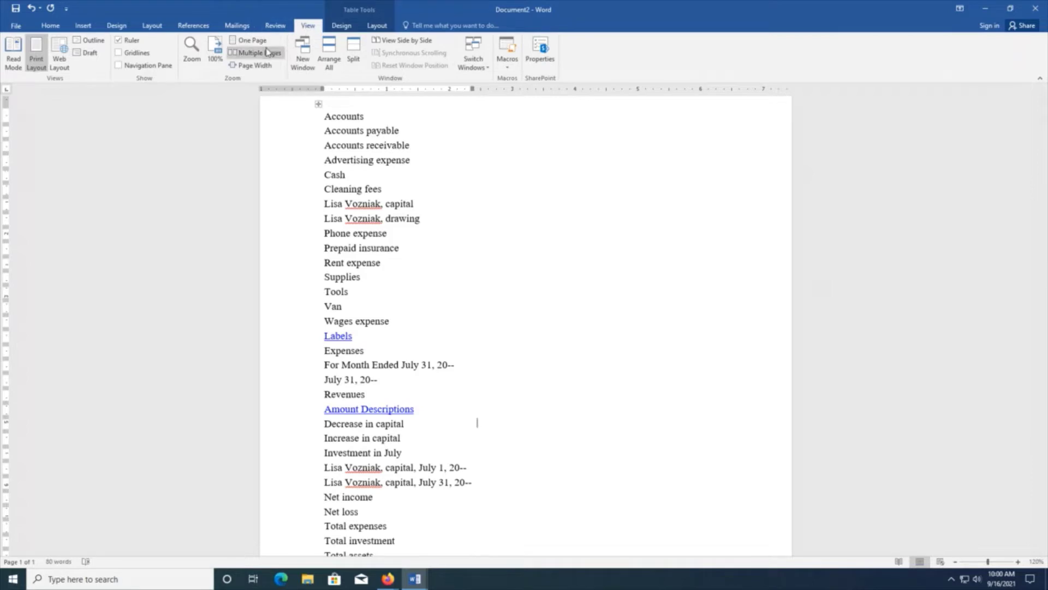
left_click(338, 57)
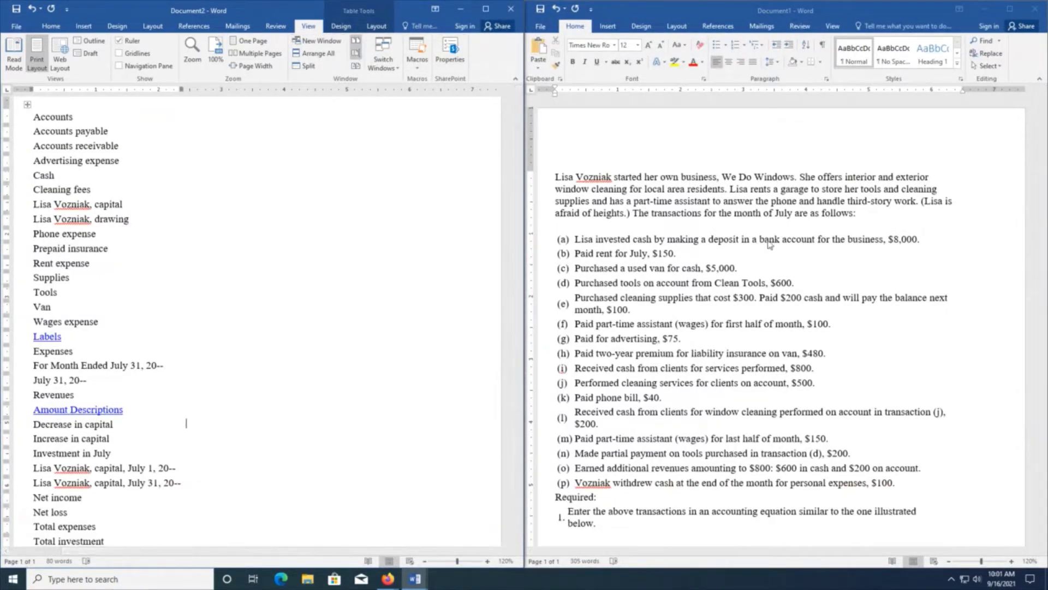
scroll(797, 315, "down", 3)
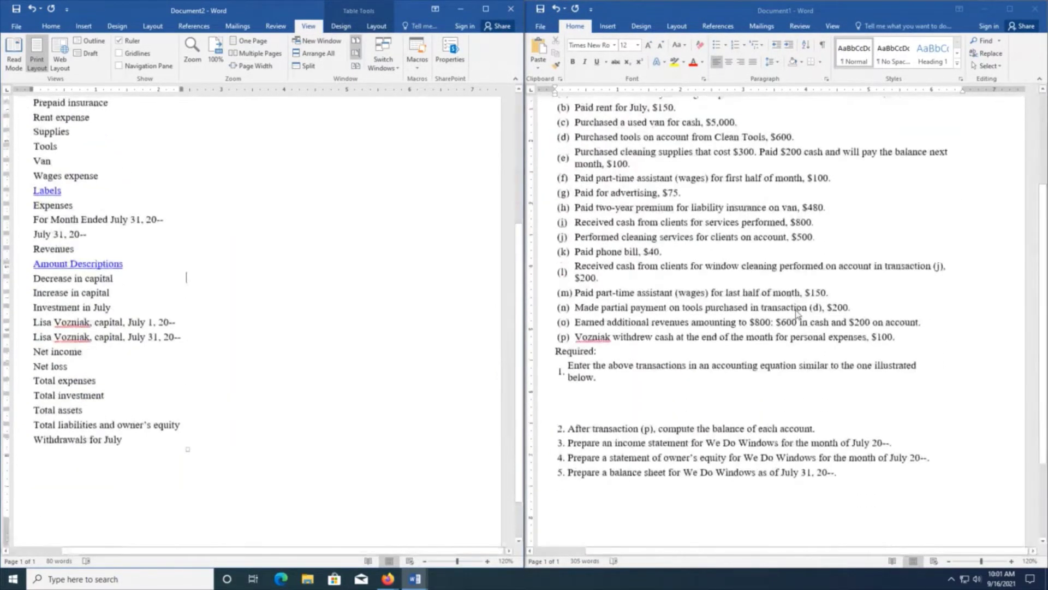
scroll(798, 315, "up", 3)
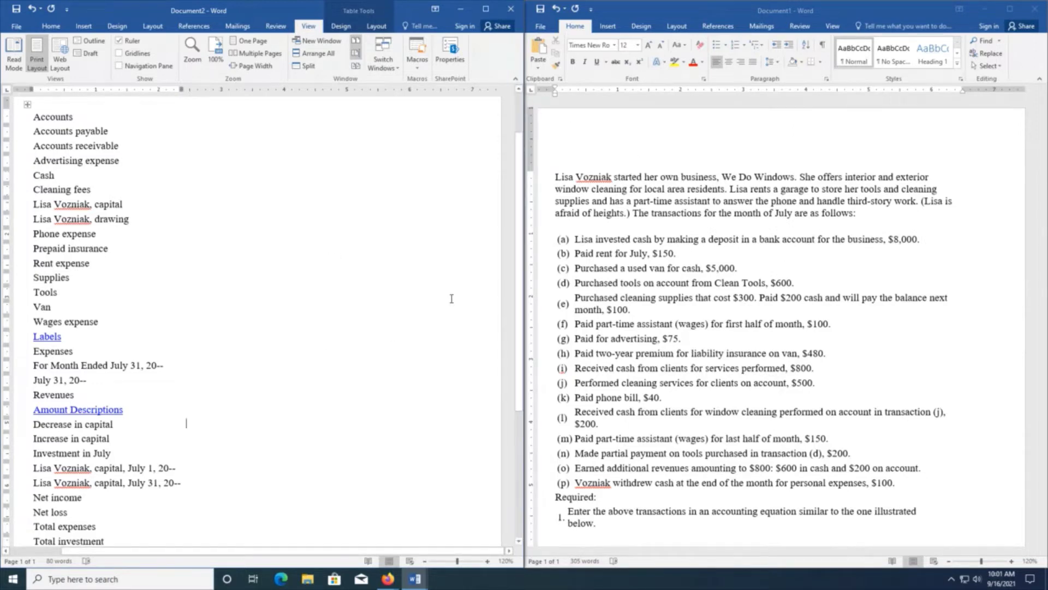
- Switch to the Weekly Lectures session in Firefox and show its attendees list
left_click(388, 581)
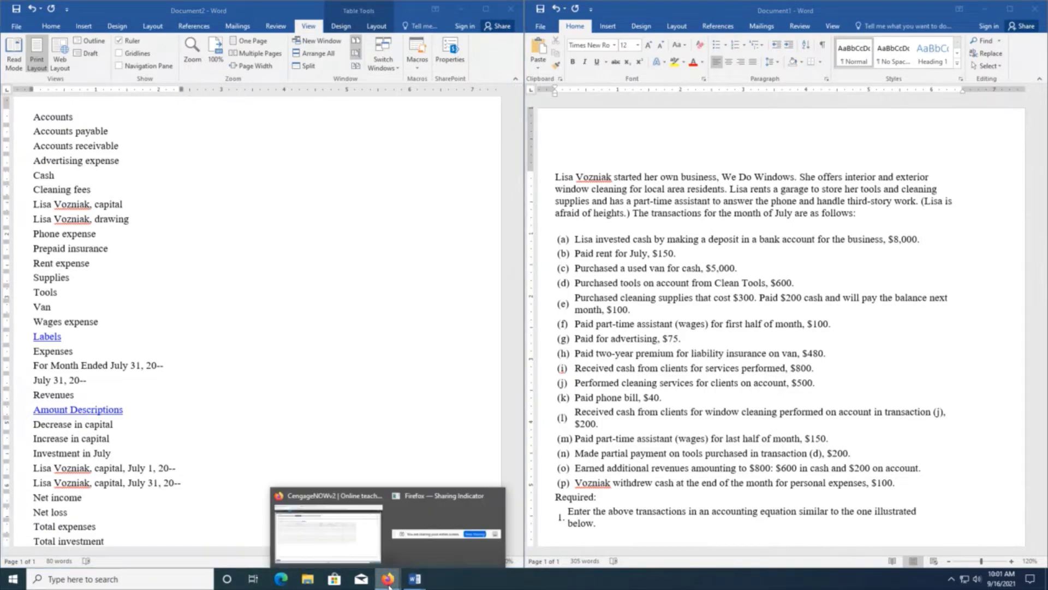
left_click(329, 549)
left_click(291, 16)
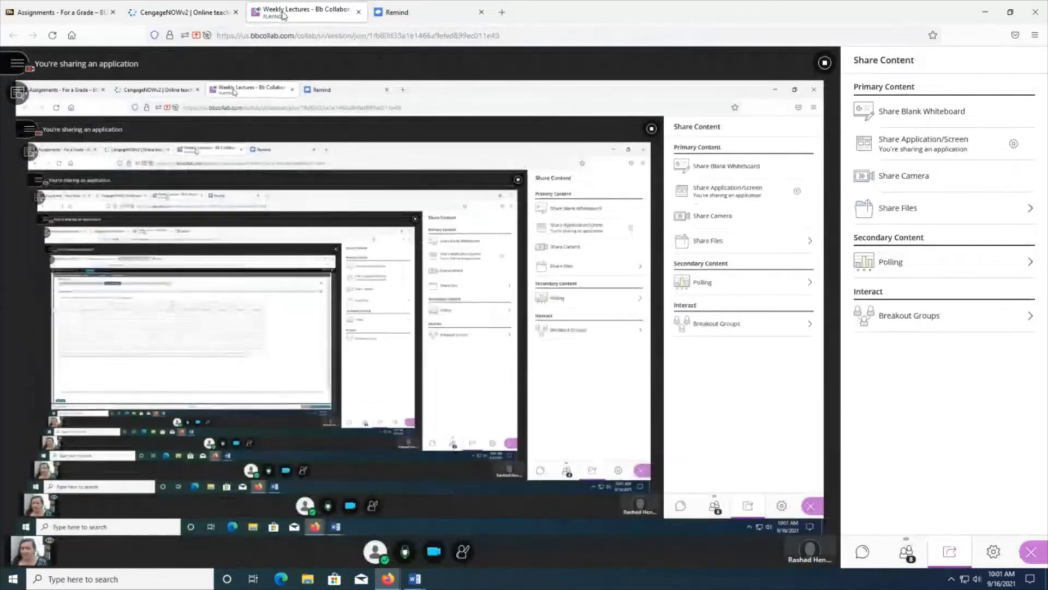
left_click(907, 553)
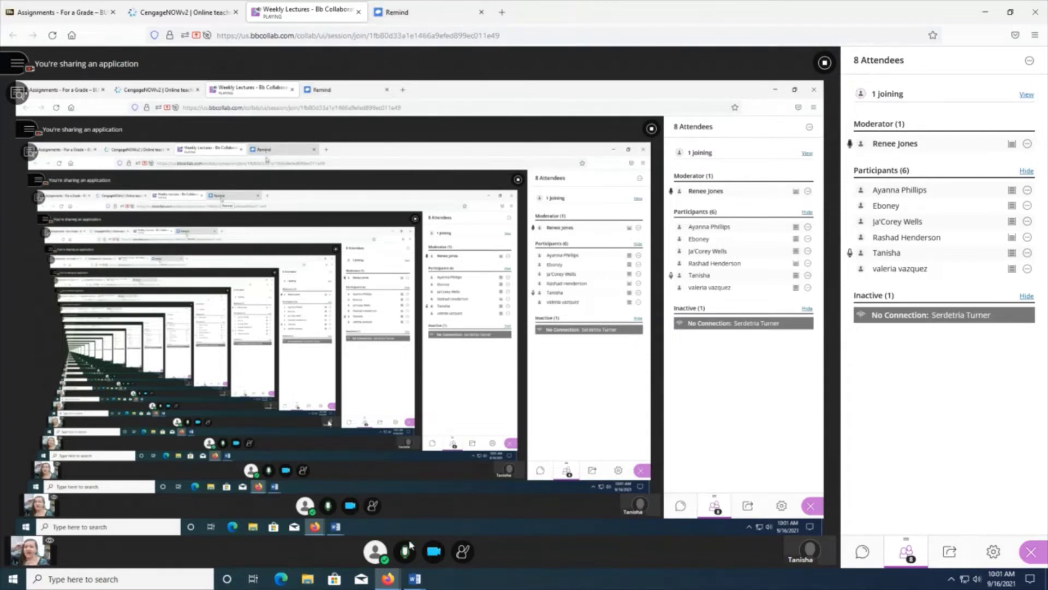
- Bring Document2 and Document1 back side by side in Word and place the cursor in transaction (a)
mouse_move(415, 579)
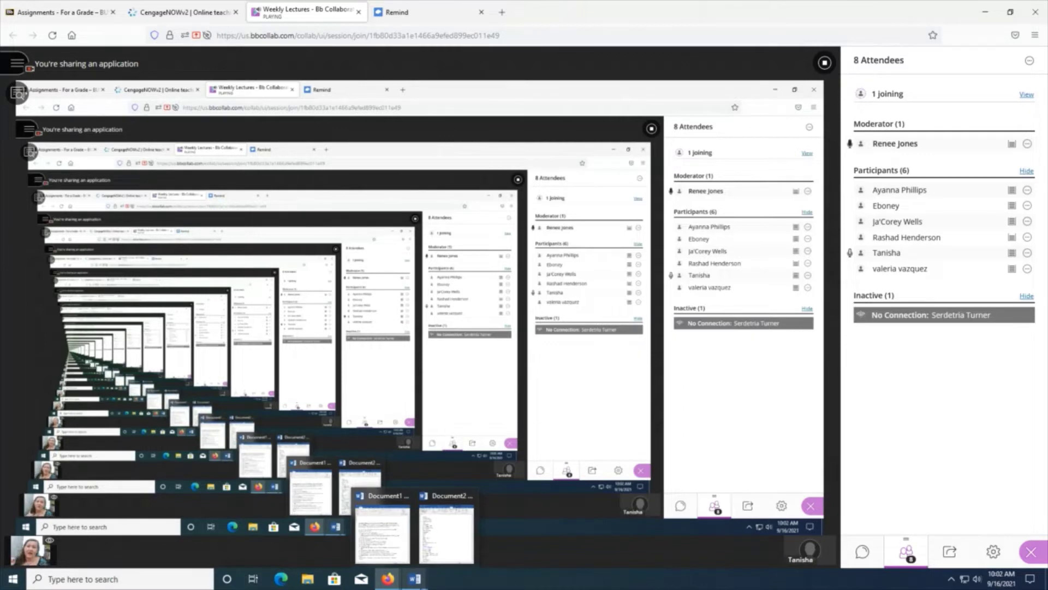
left_click(415, 579)
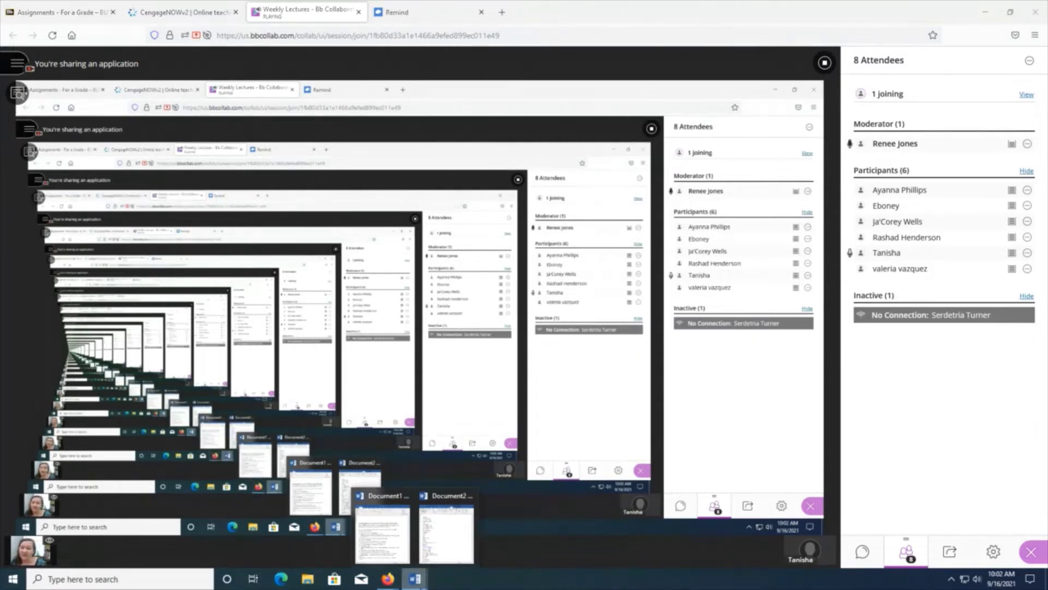
left_click(445, 532)
mouse_move(409, 582)
left_click(379, 526)
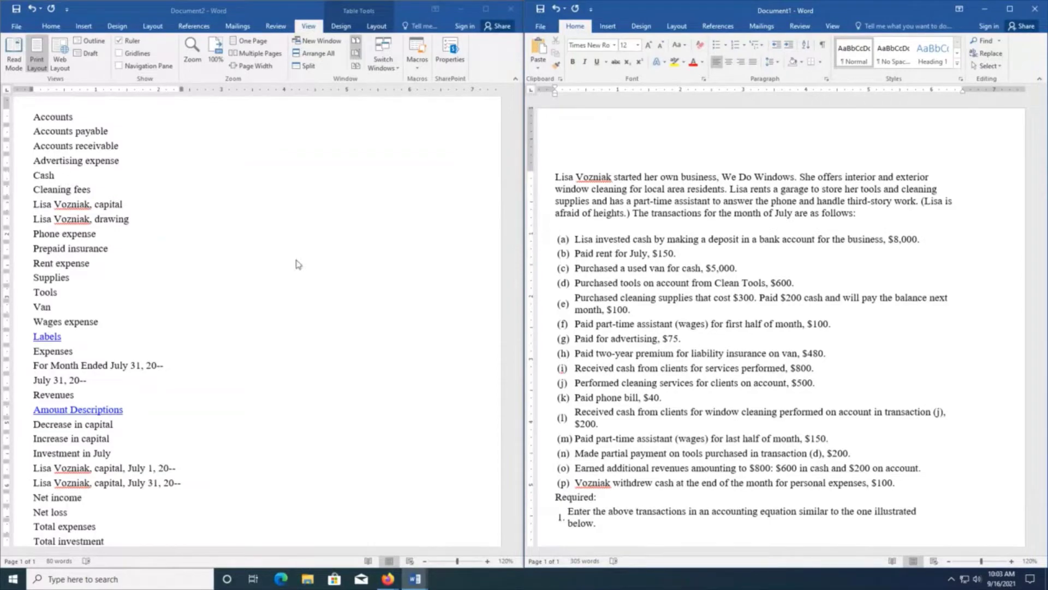
left_click(640, 241)
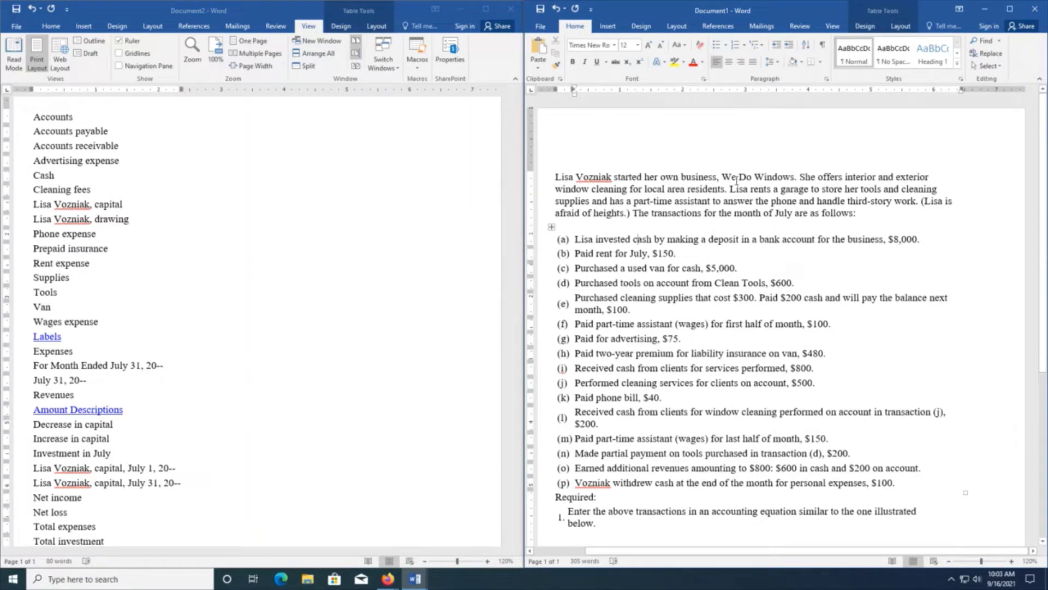
- Switch back to Firefox and open the Accounting Equation page in CengageNOWv2
mouse_move(387, 582)
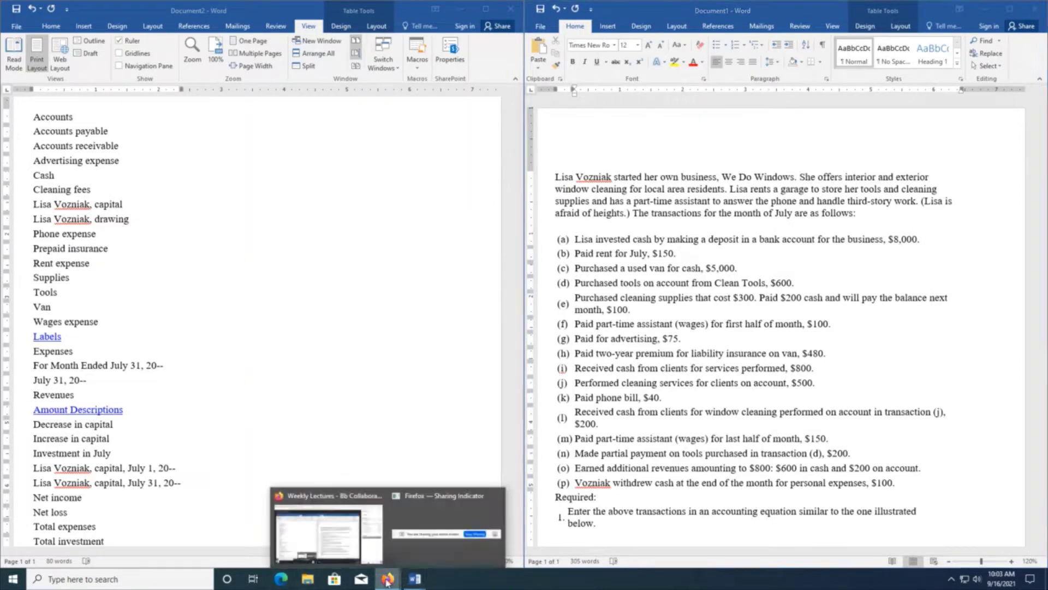
left_click(331, 534)
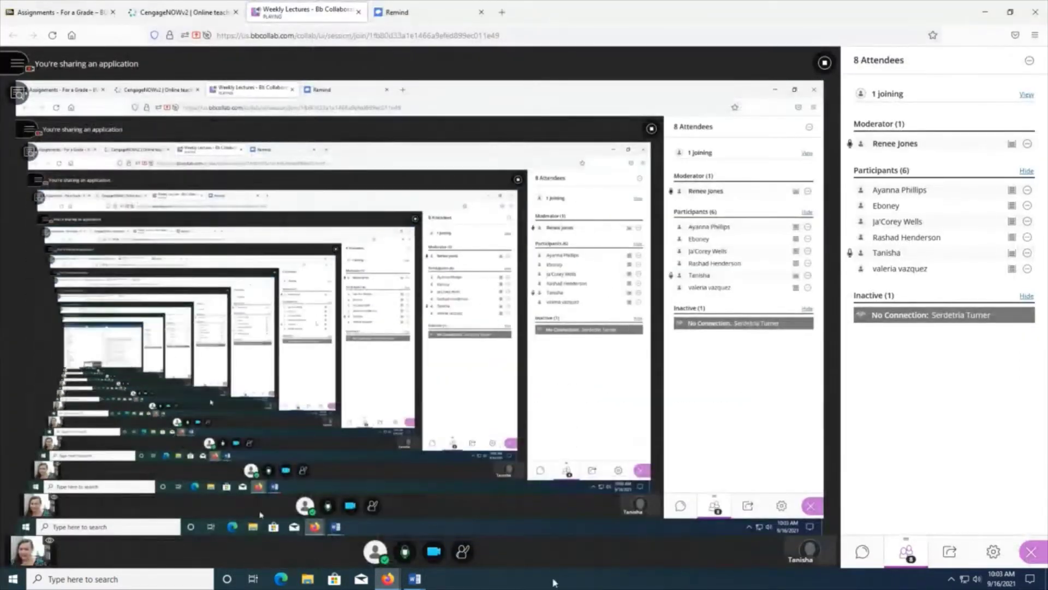
left_click(79, 15)
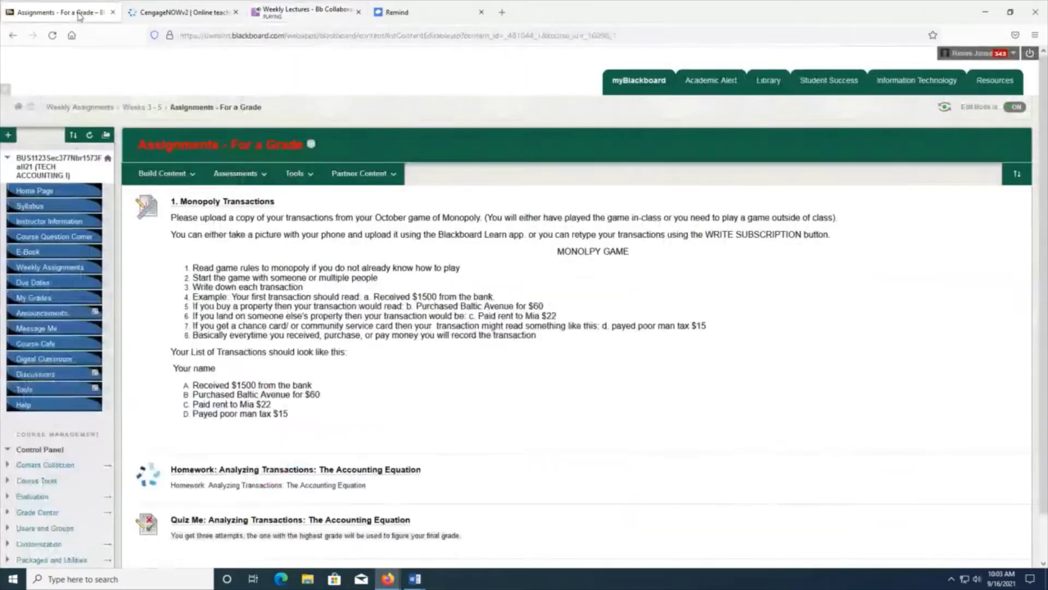
left_click(174, 13)
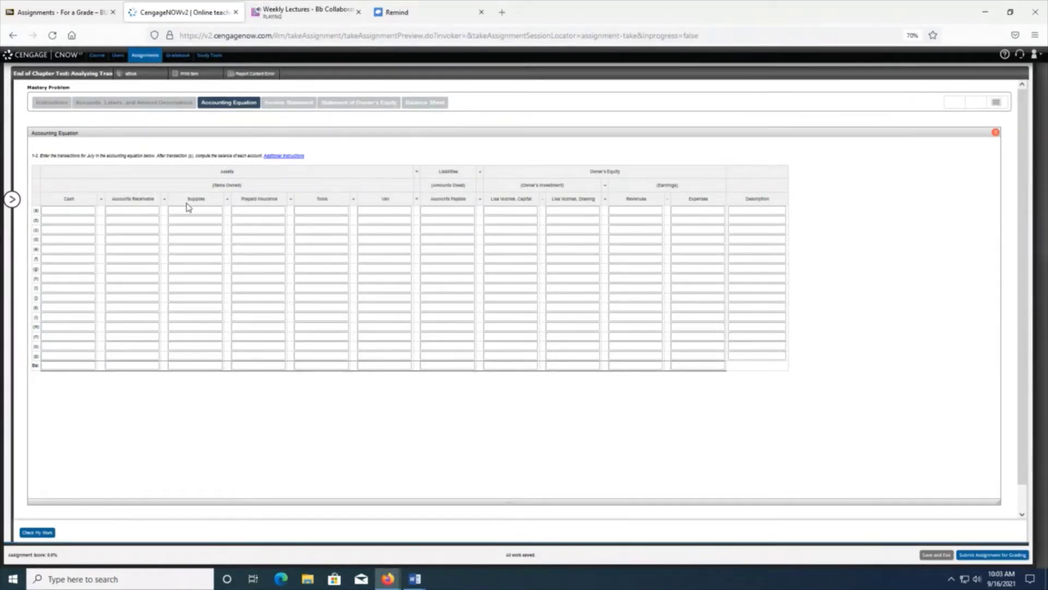
- Enter 8000 for transaction (a) in both the Cash column and the owner's Capital column
left_click(63, 211)
type("8000")
key("Tab")
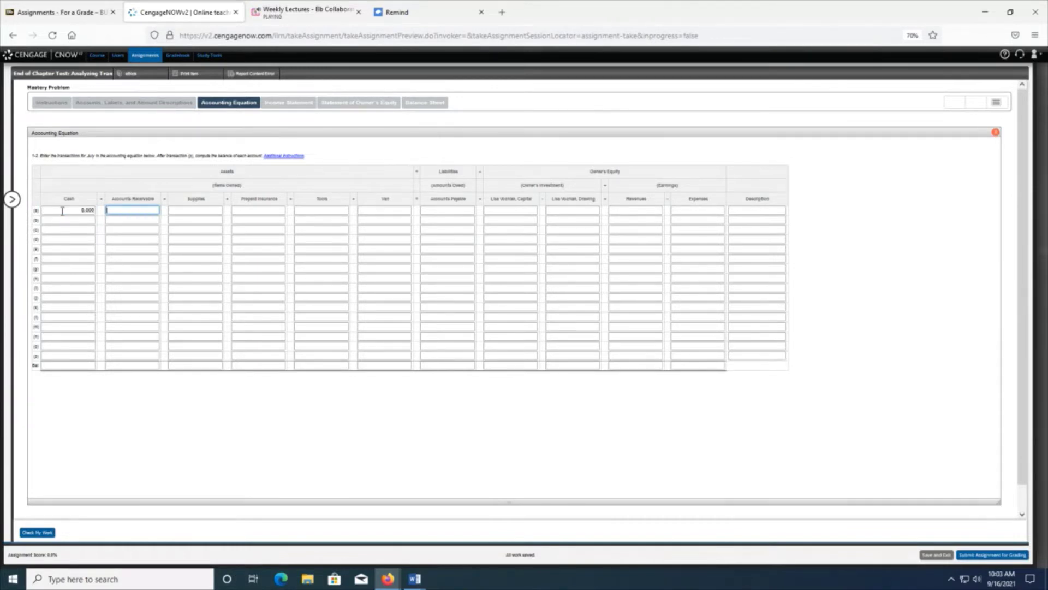
key("Tab")
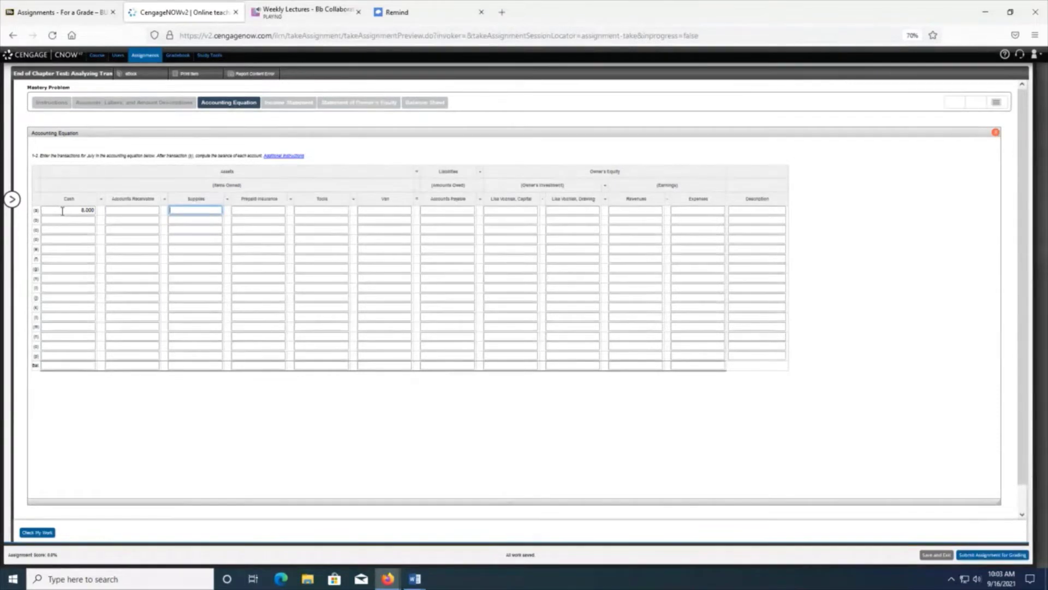
key("Tab")
key("Tab")
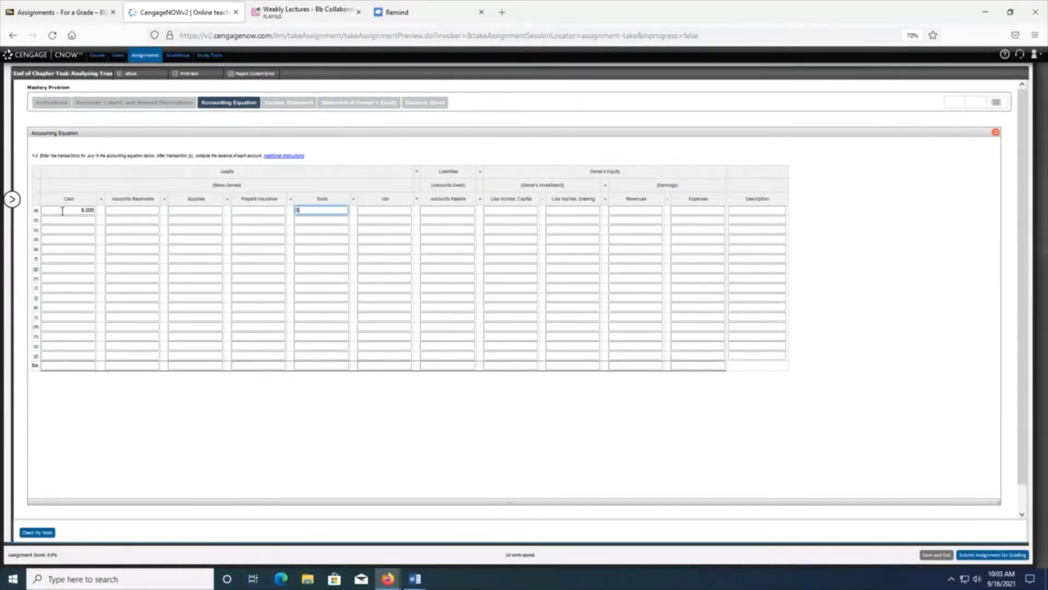
key("shift+Tab")
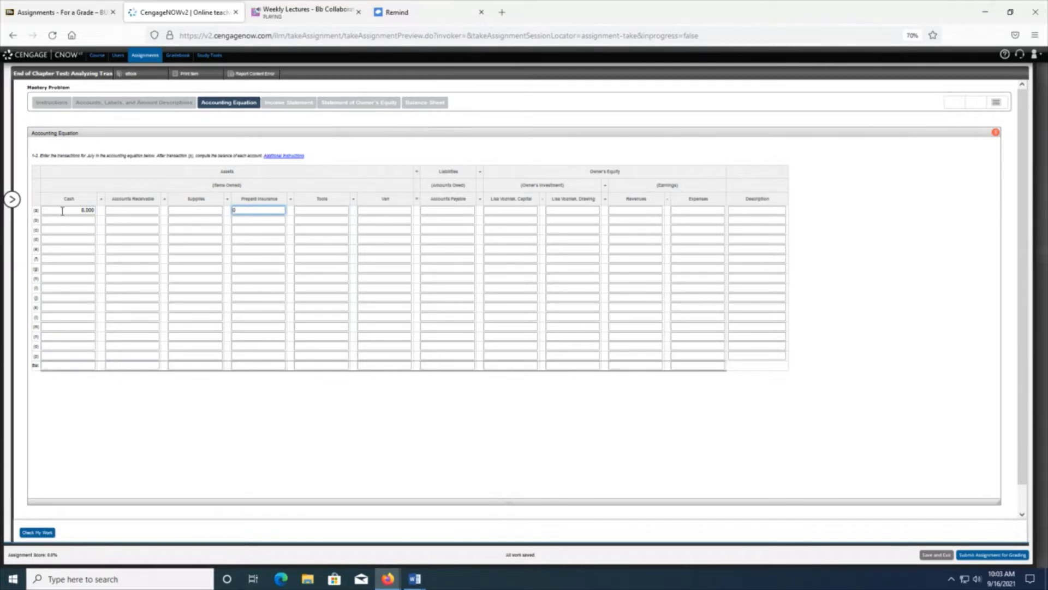
key("Tab")
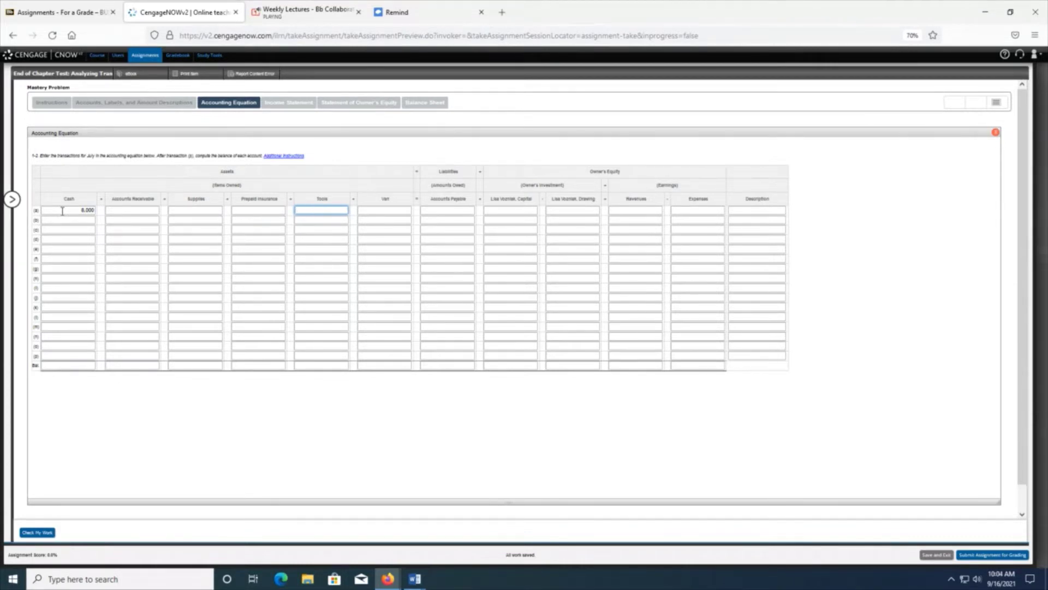
key("Tab")
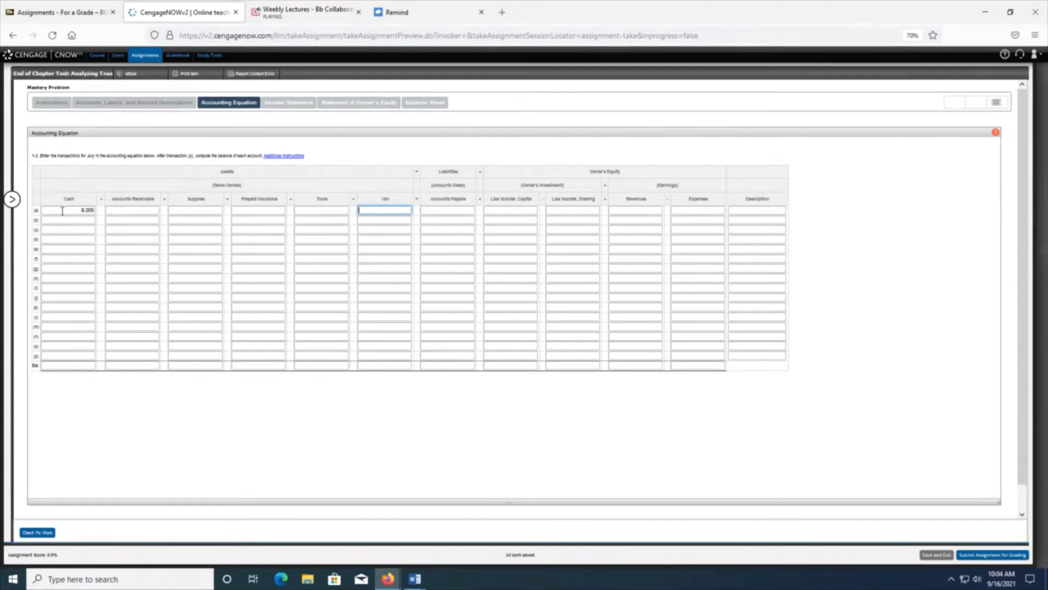
key("Tab")
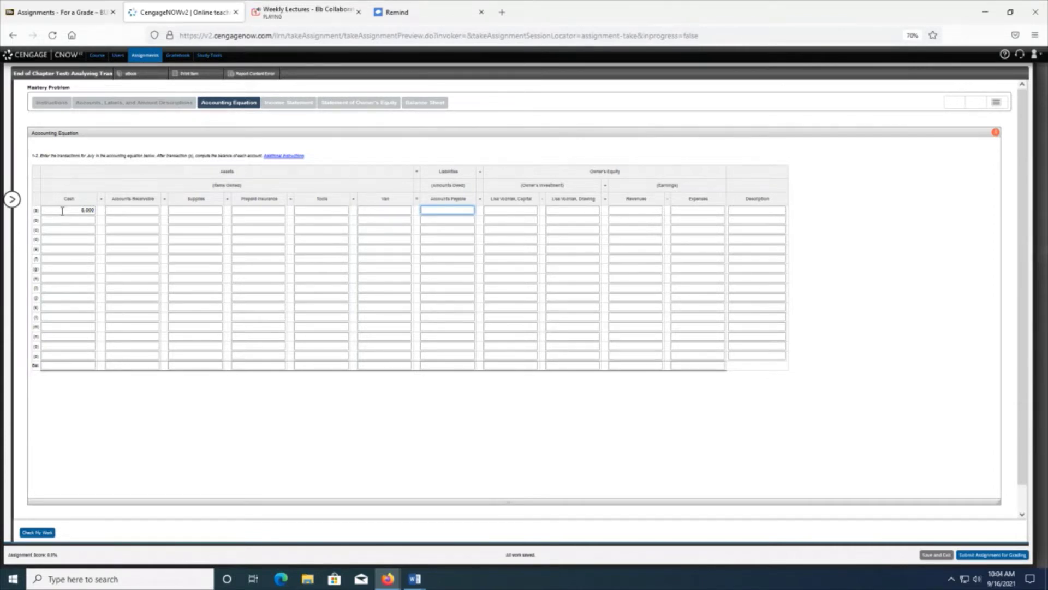
key("Tab")
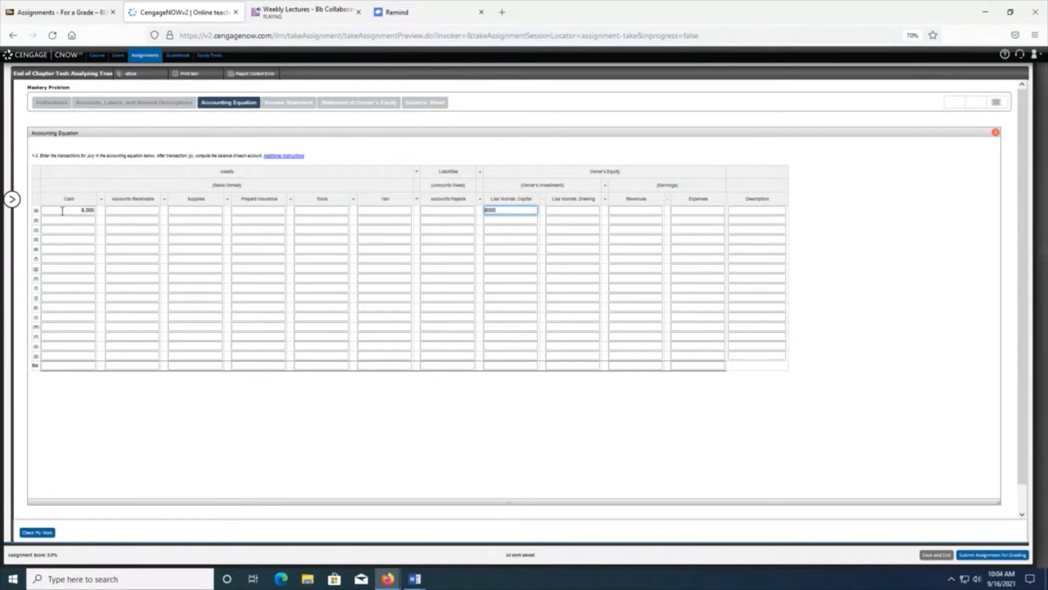
key("Tab")
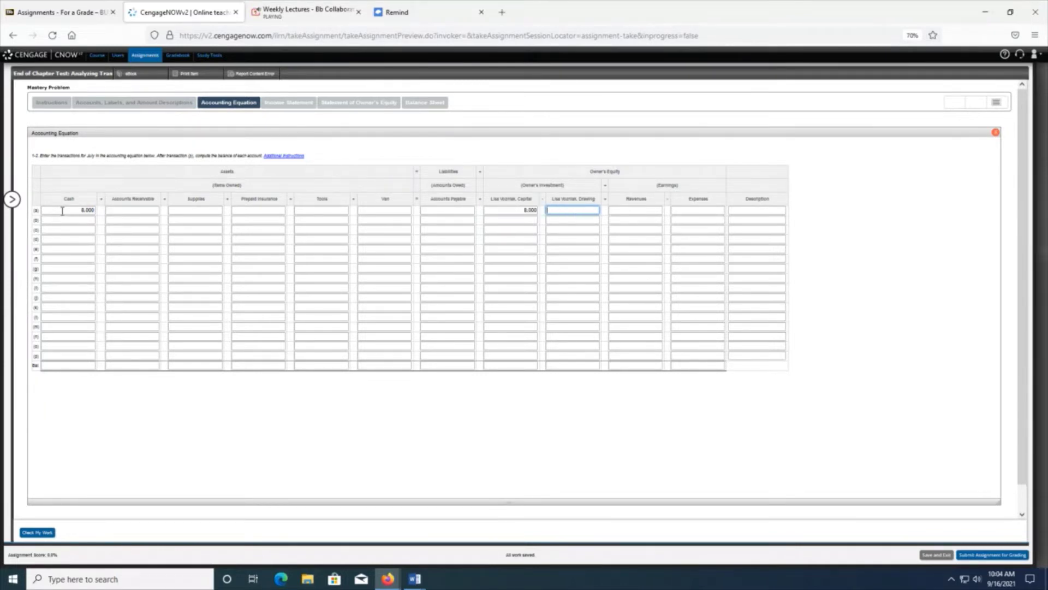
- Copy "invested cash" from transaction (a) in Word's Document1 and paste it as row (a)'s Description in CengageNOWv2
key("Tab")
key("Tab")
key("Tab")
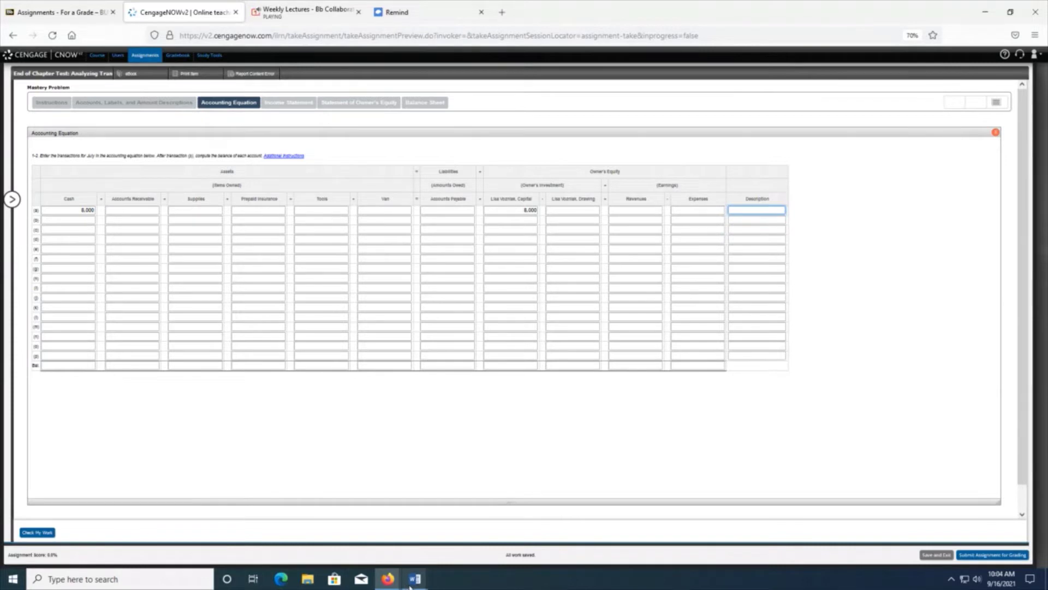
mouse_move(410, 587)
left_click(382, 519)
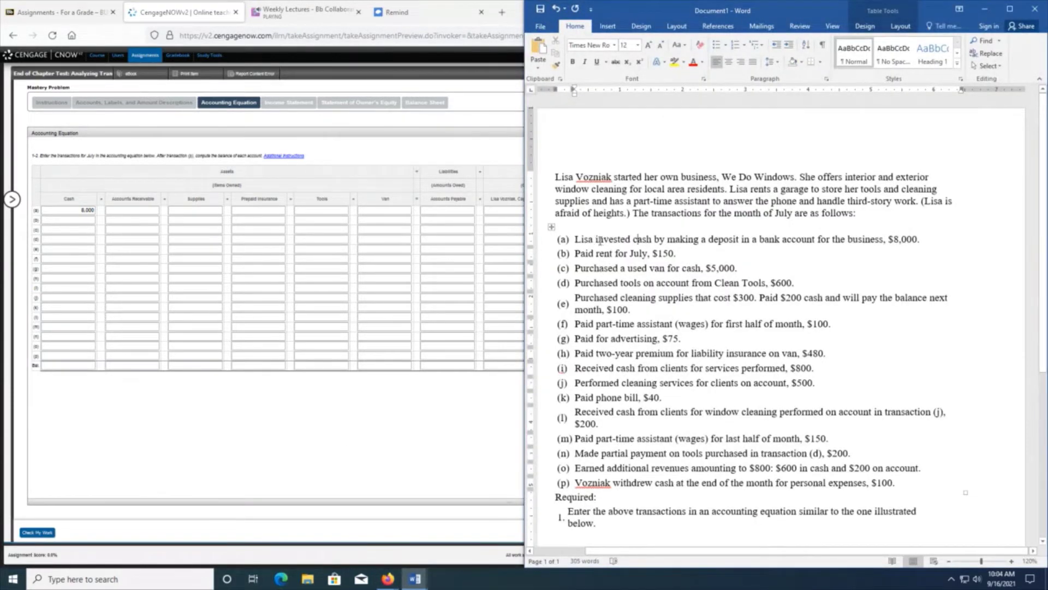
left_click_drag(596, 240, 653, 240)
key("ctrl+c")
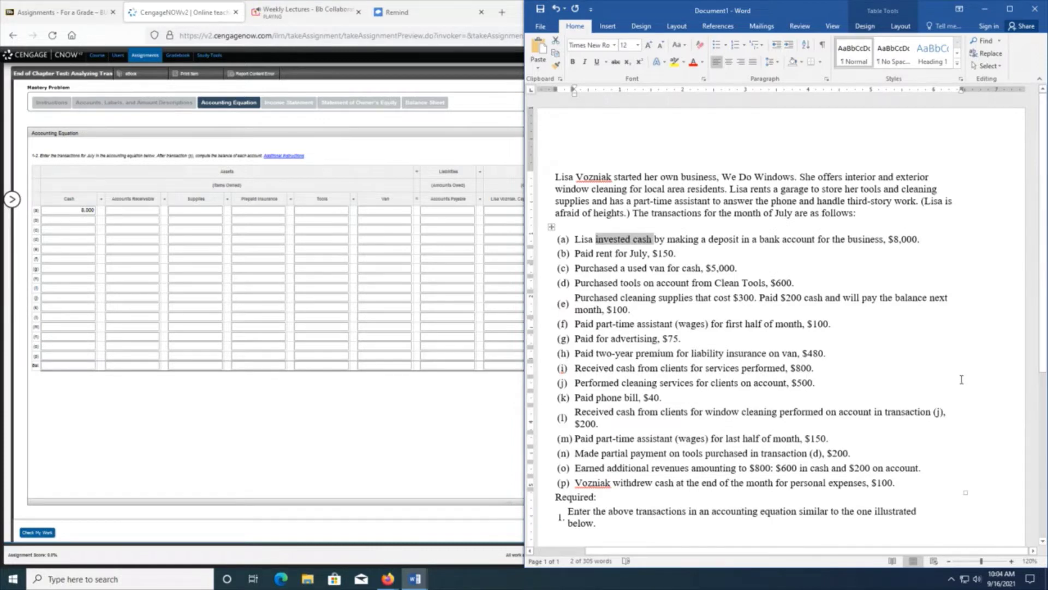
left_click(985, 9)
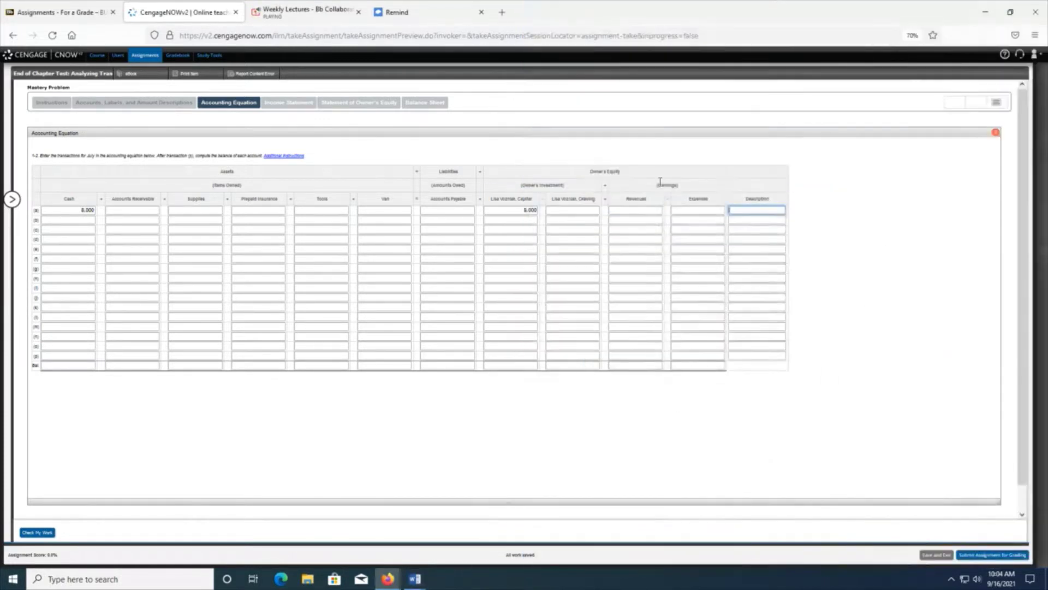
right_click(739, 211)
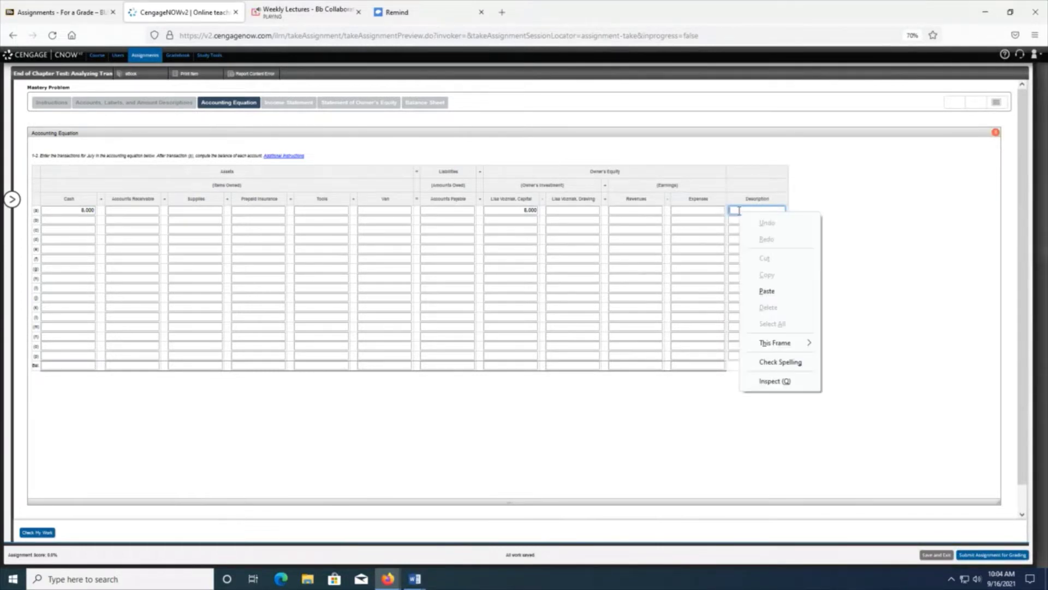
left_click(767, 288)
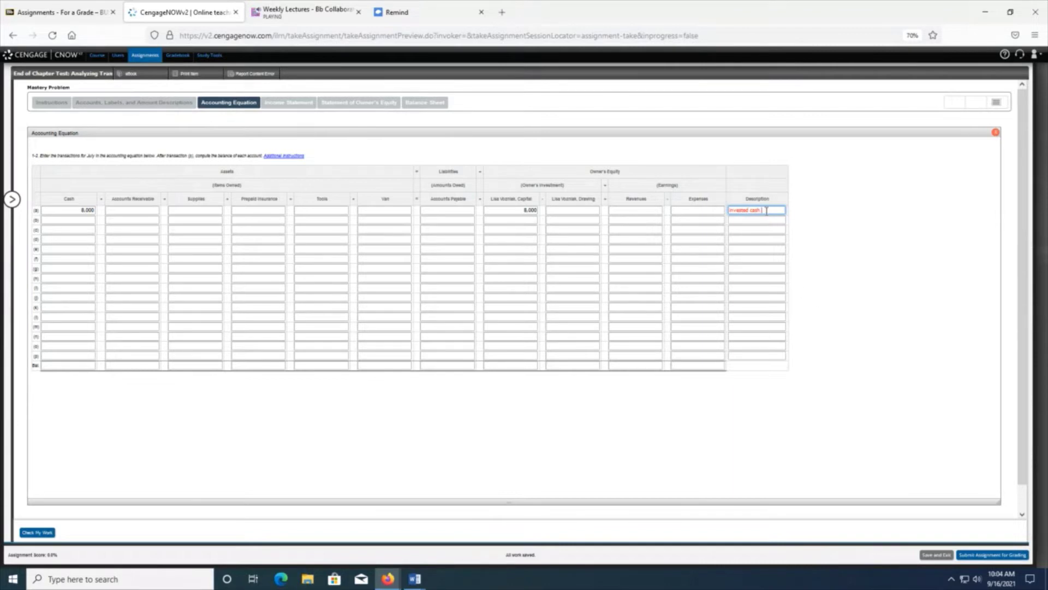
left_click_drag(767, 211, 714, 217)
left_click(753, 249)
left_click_drag(766, 211, 720, 210)
key("shift+Tab")
key("shift+Tab")
key("shift+Tab")
type("8,000")
key("Tab")
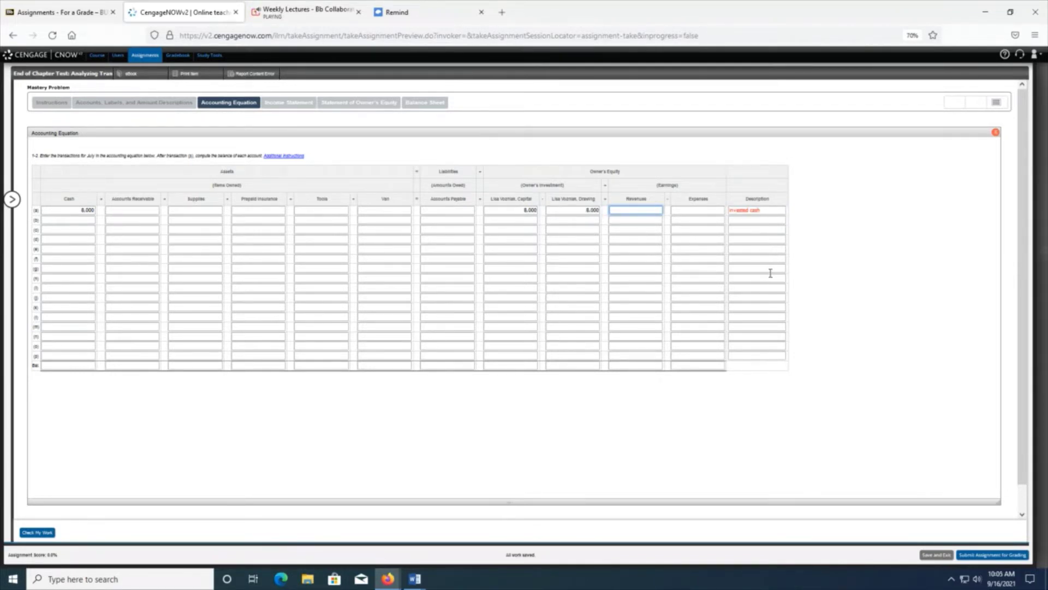
key("shift+Tab")
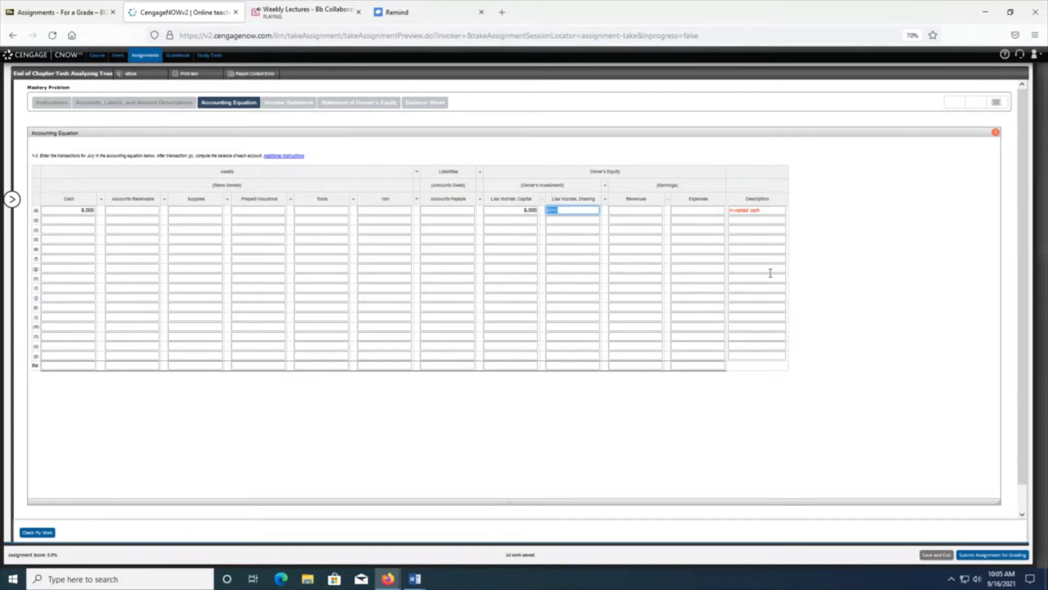
left_click(769, 209)
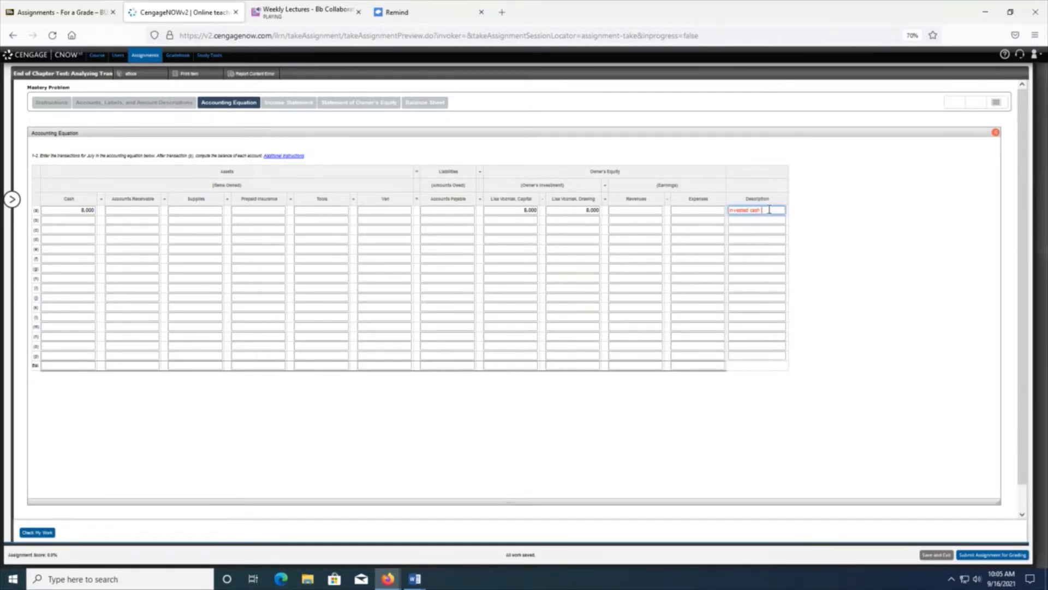
left_click(583, 210)
key("BackSpace")
key("Tab")
- Clear the Description of transaction (a) in the accounting equation table
left_click(773, 211)
key("BackSpace")
key("BackSpace")
key("BackSpace")
key("BackSpace")
key("BackSpace")
key("BackSpace")
key("BackSpace")
key("BackSpace")
key("BackSpace")
key("BackSpace")
key("BackSpace")
key("BackSpace")
key("BackSpace")
type("Insa invested")
key("BackSpace")
key("BackSpace")
key("BackSpace")
key("BackSpace")
key("BackSpace")
key("BackSpace")
key("BackSpace")
key("BackSpace")
key("BackSpace")
key("BackSpace")
key("BackSpace")
key("BackSpace")
key("BackSpace")
key("BackSpace")
key("BackSpace")
key("BackSpace")
- Check the work with only the transaction (a) amounts entered and review the feedback below the table
left_click(775, 220)
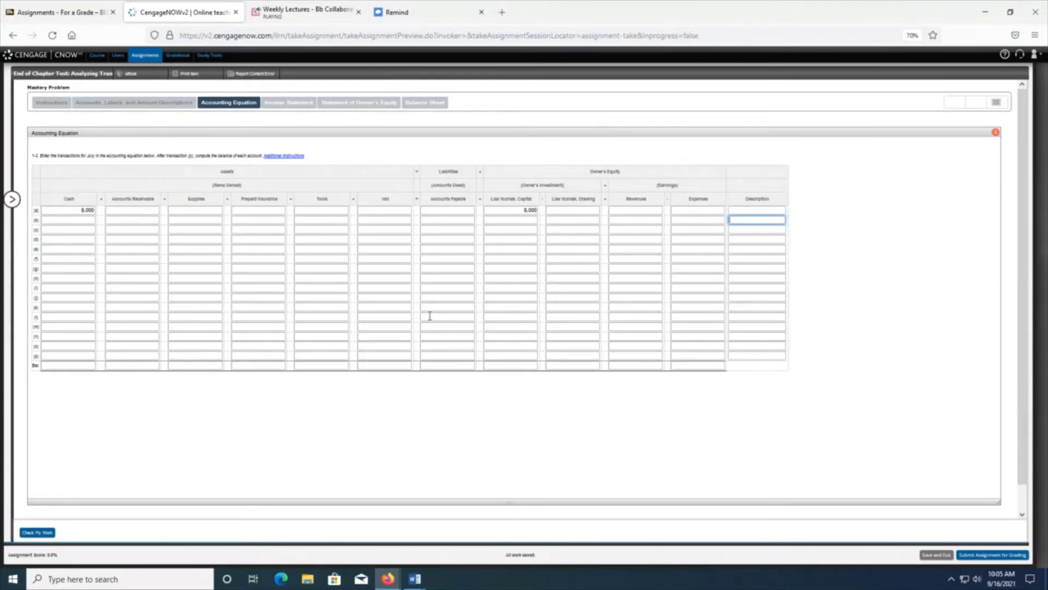
left_click(41, 534)
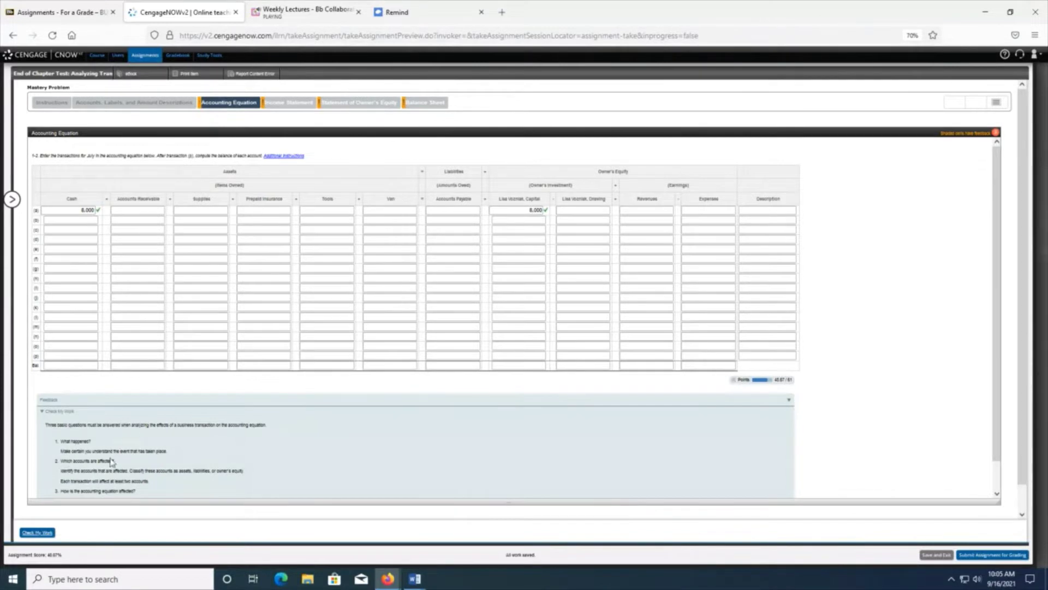
scroll(391, 452, "down", 2)
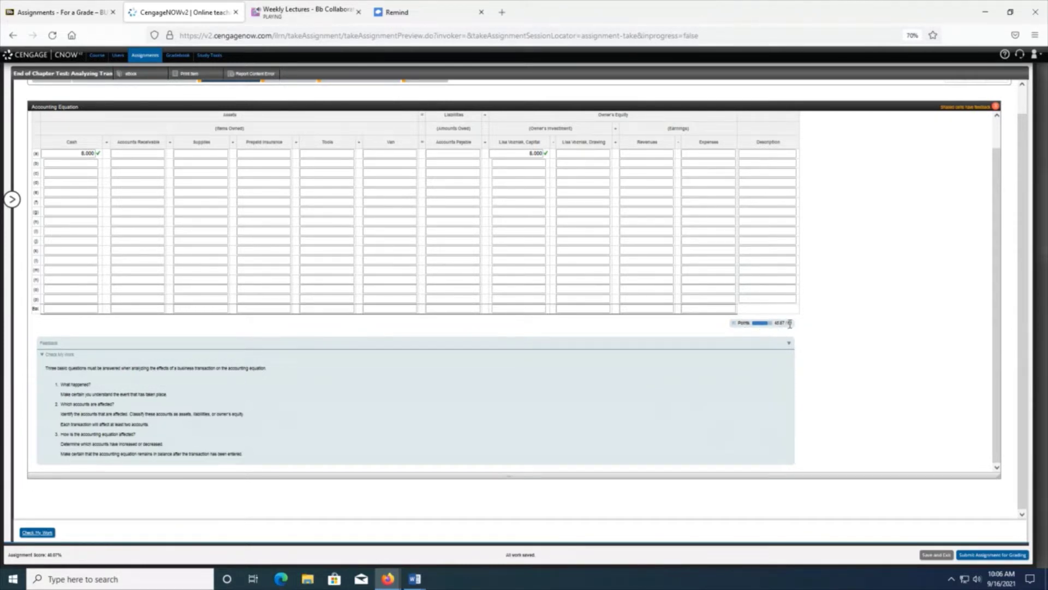
- Place the cursor in transaction (b)'s Cash cell and switch to Word with Document1 and Document2 side by side
left_click(85, 163)
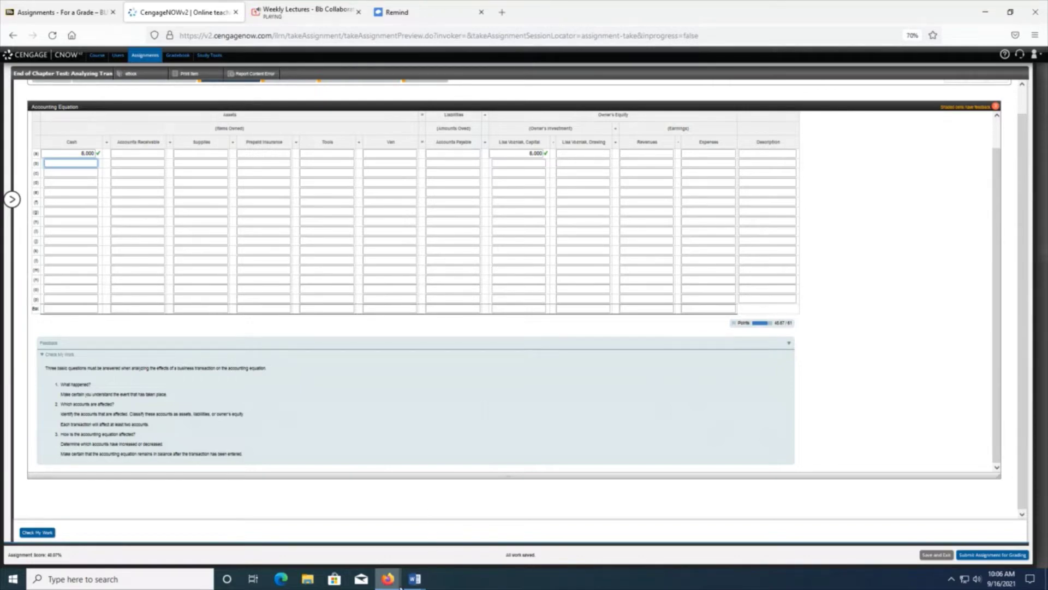
mouse_move(412, 586)
left_click(386, 551)
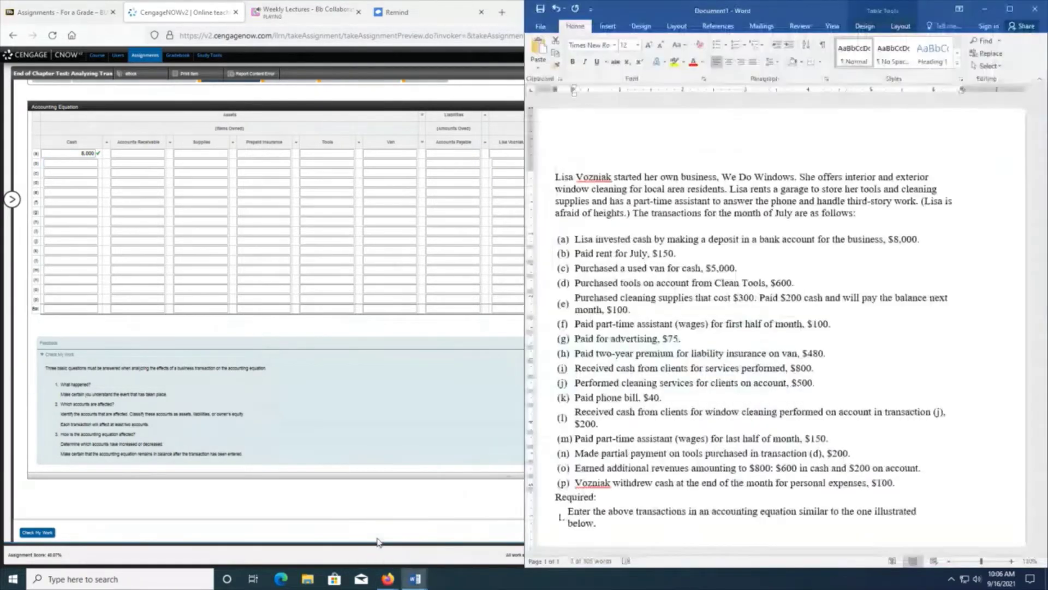
left_click(416, 585)
left_click(446, 532)
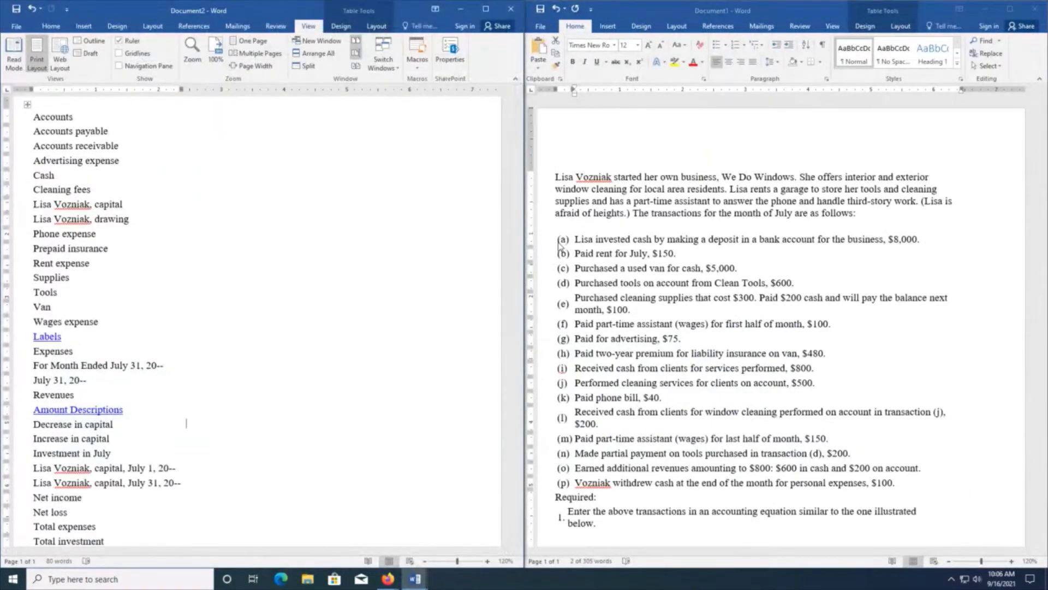
- Strike through the full text of transaction (a) in Document1
left_click_drag(596, 240, 654, 240)
left_click_drag(921, 239, 577, 239)
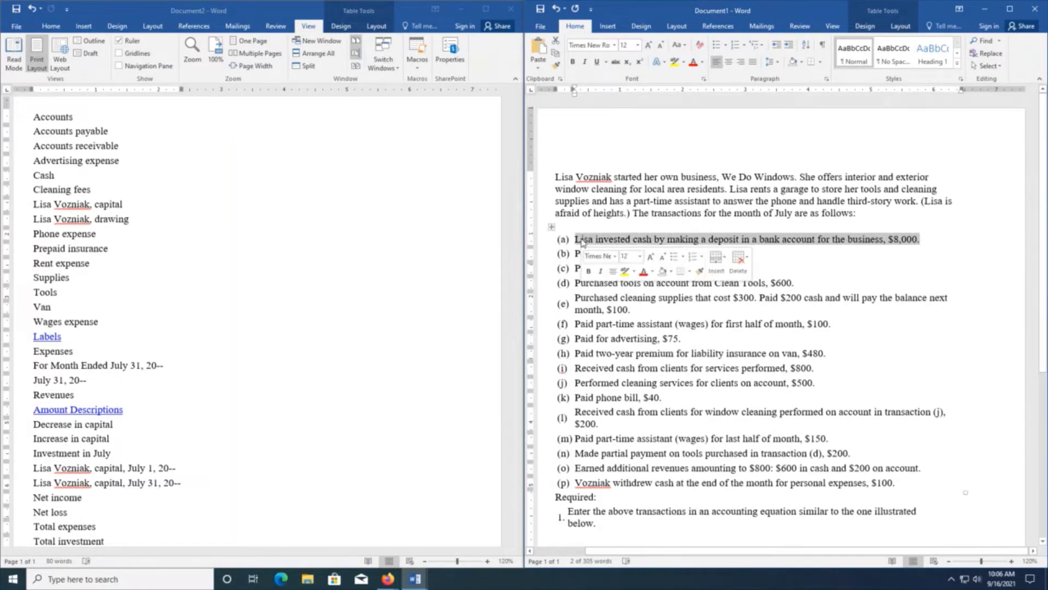
left_click(618, 64)
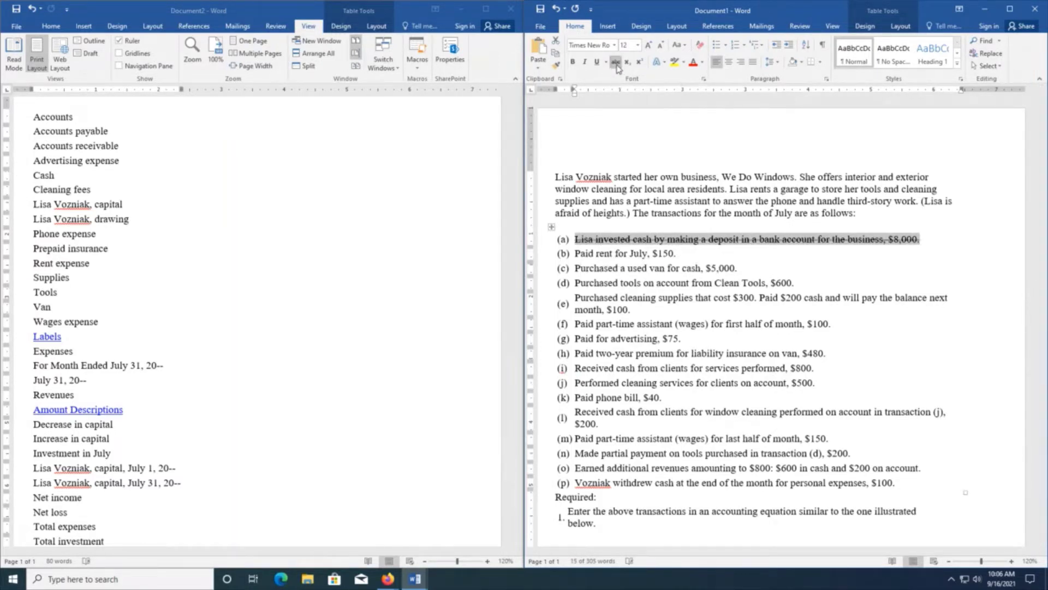
left_click(812, 306)
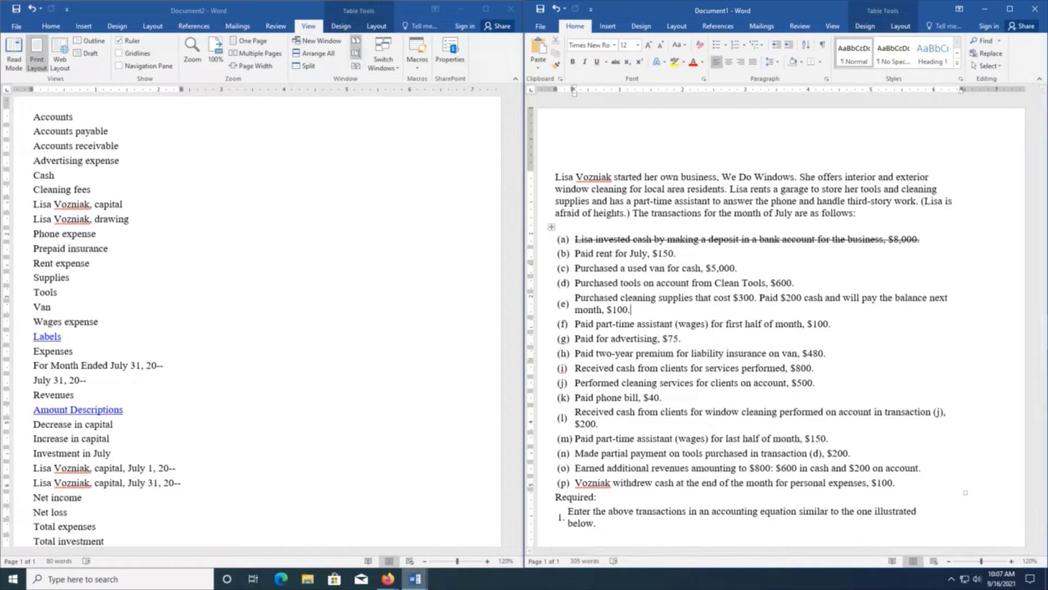
- View the Accounting Equation page in Firefox, then return to Word's Document2 and Document1 to reread transaction (b)
mouse_move(387, 578)
left_click(353, 541)
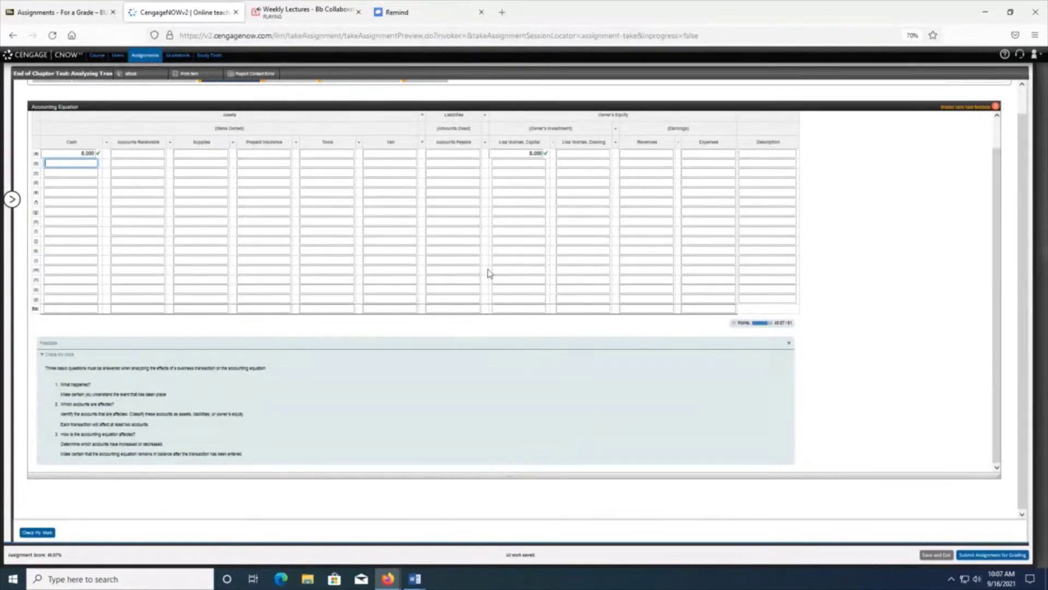
left_click(421, 584)
left_click(437, 538)
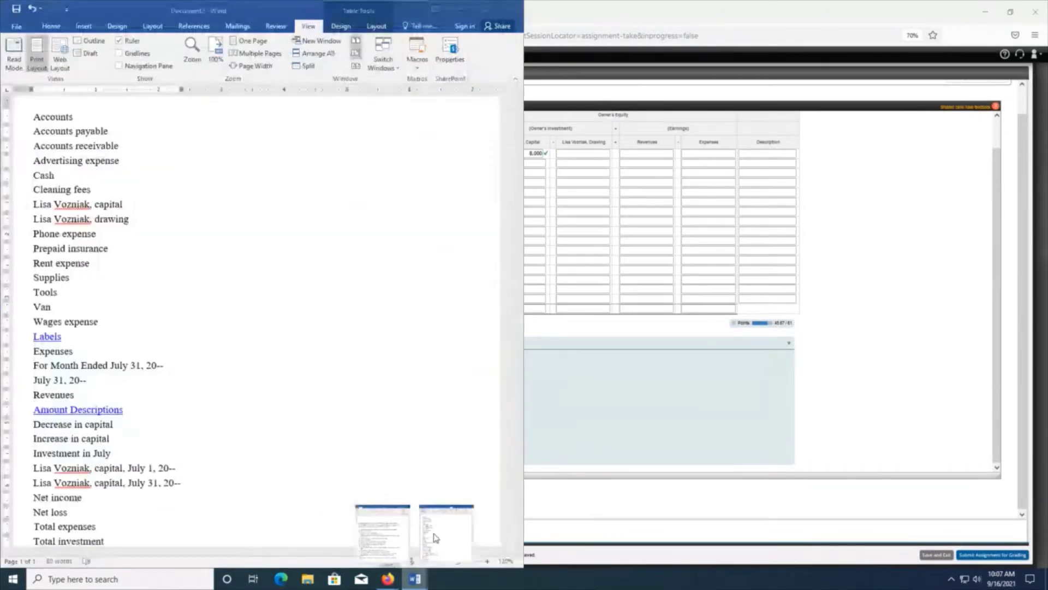
mouse_move(415, 580)
left_click(380, 544)
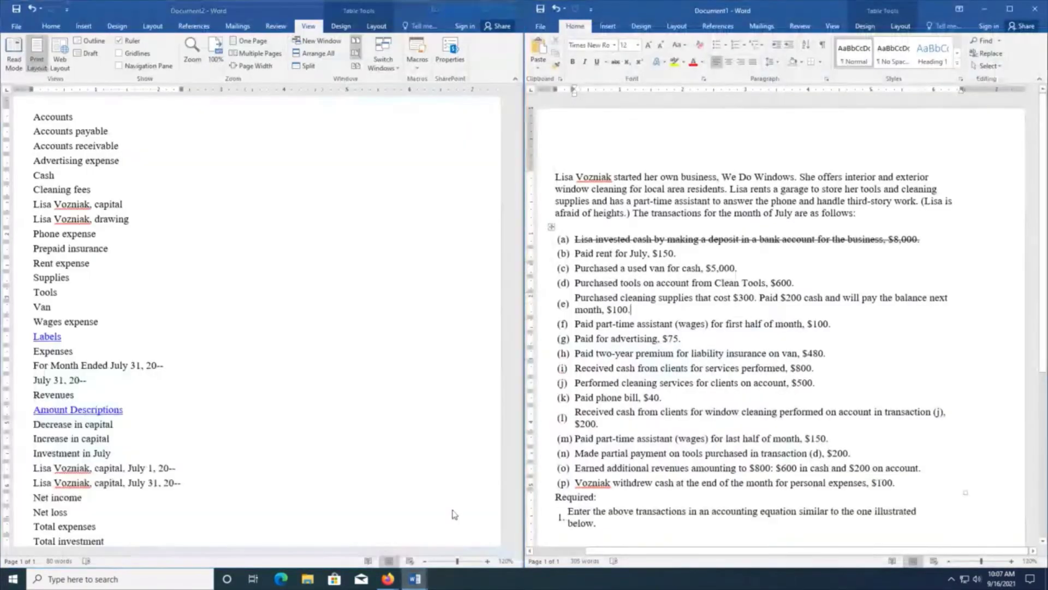
- Switch back to CengageNOWv2 in Firefox and enter -150 in the Cash column for transaction (b)
left_click(424, 581)
mouse_move(388, 579)
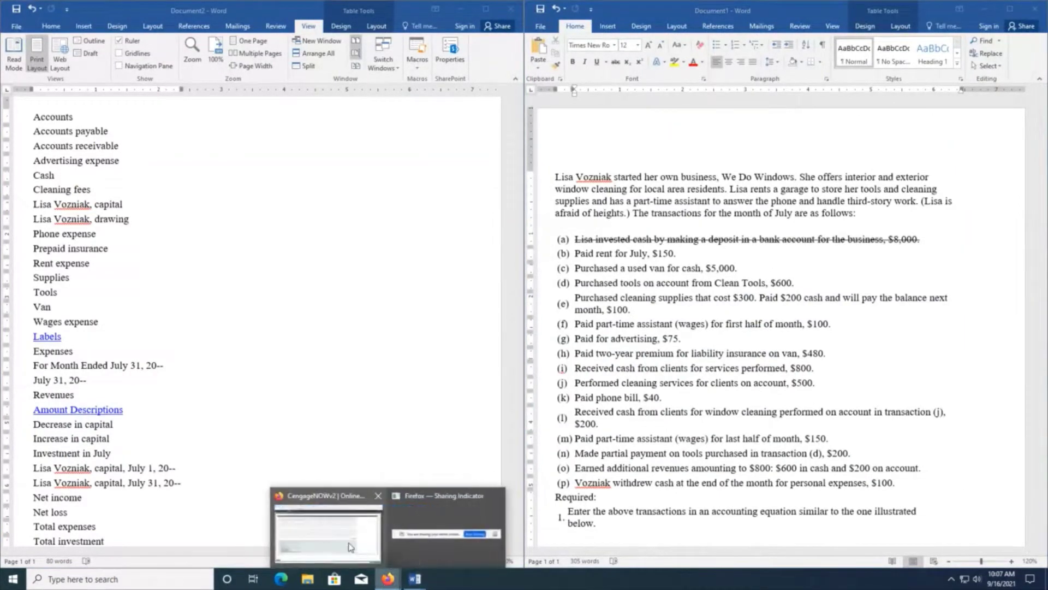
left_click(351, 546)
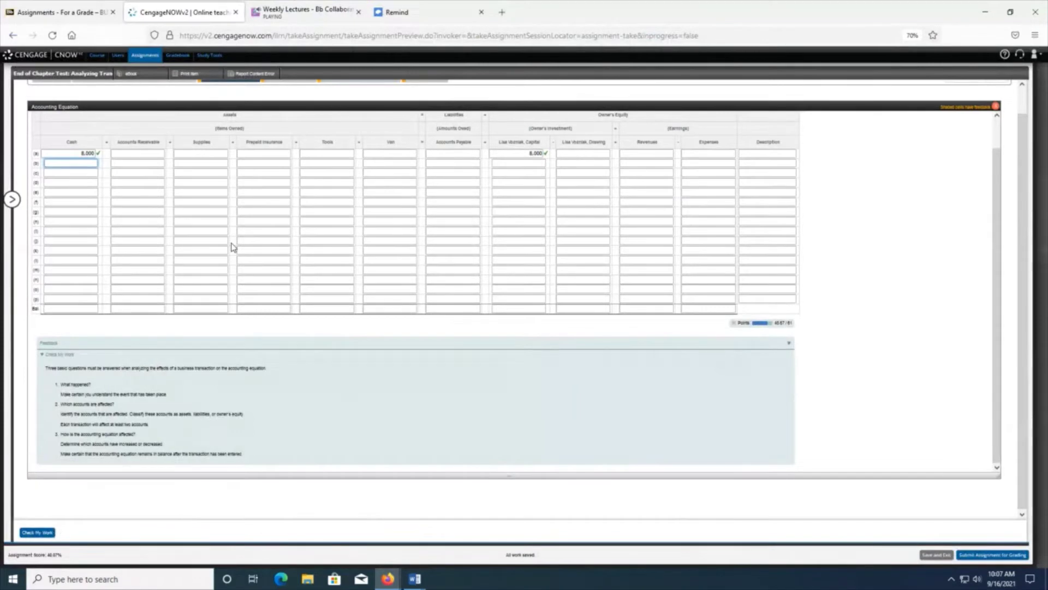
type("-150")
key("Tab")
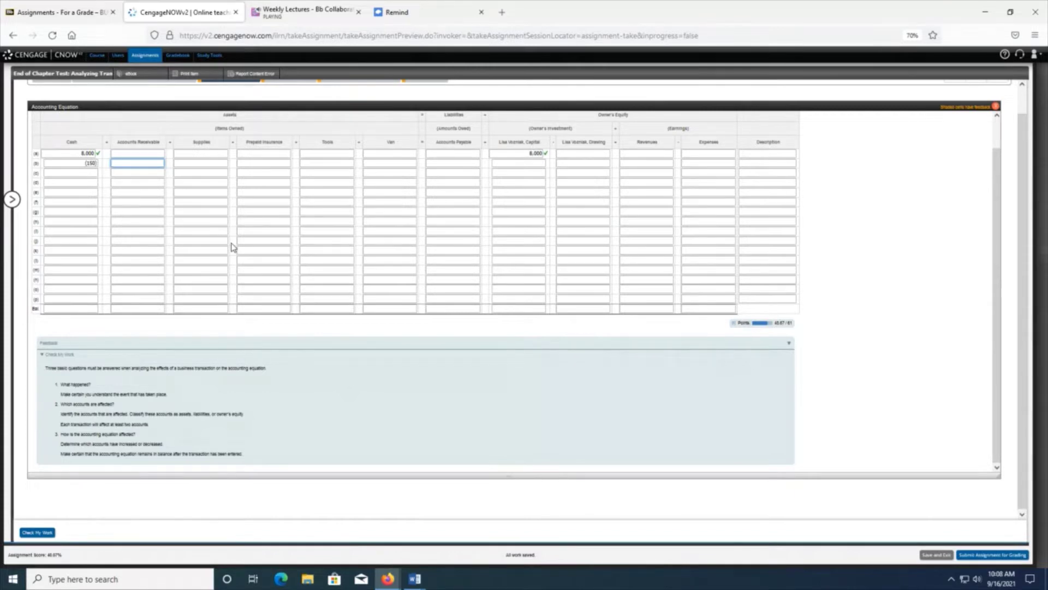
- Enter 150 in the Expenses column for transaction (b) and check the work
key("Tab")
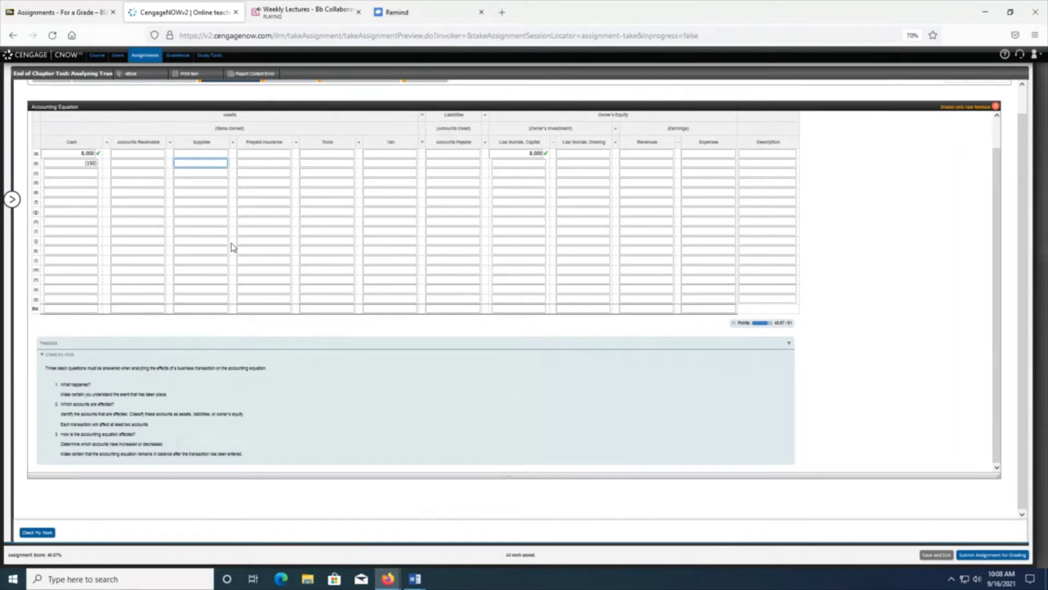
key("Tab")
key("Tab")
key("Tab")
key("Tab")
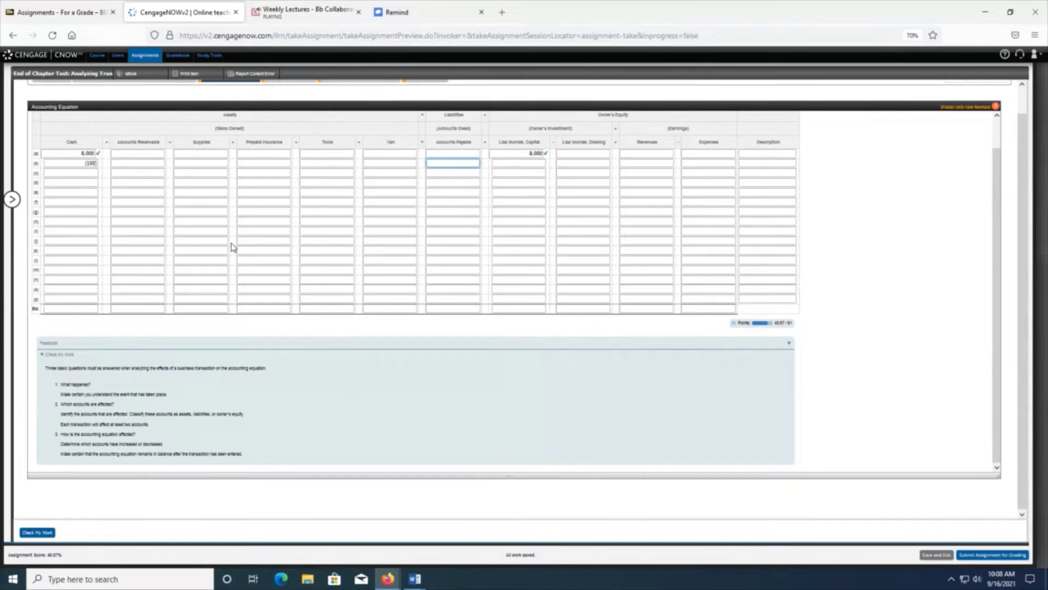
key("Tab")
key("Tab")
key("Tab")
key("Tab")
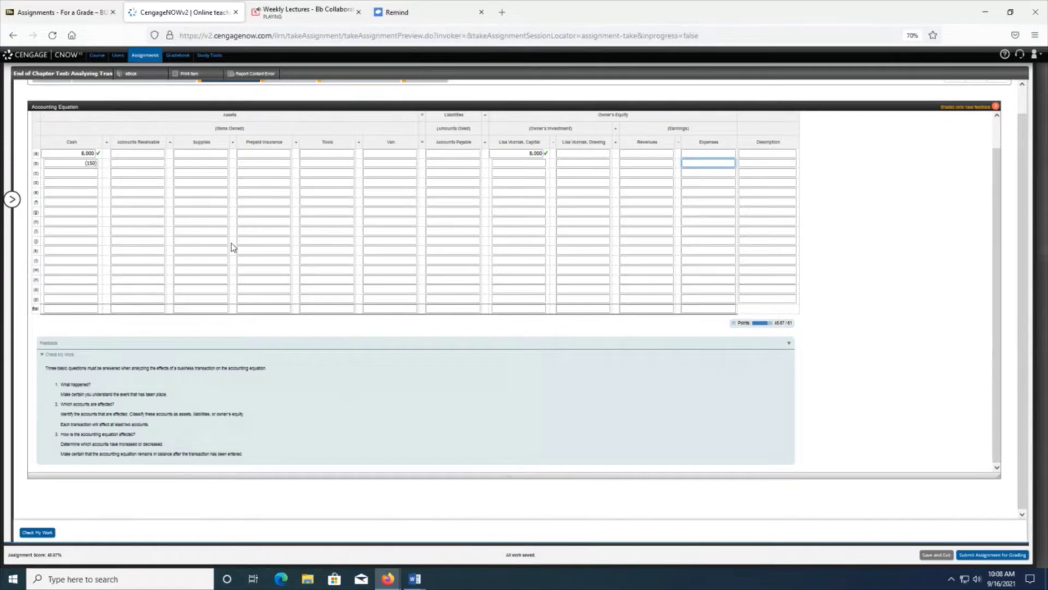
type("150")
key("Tab")
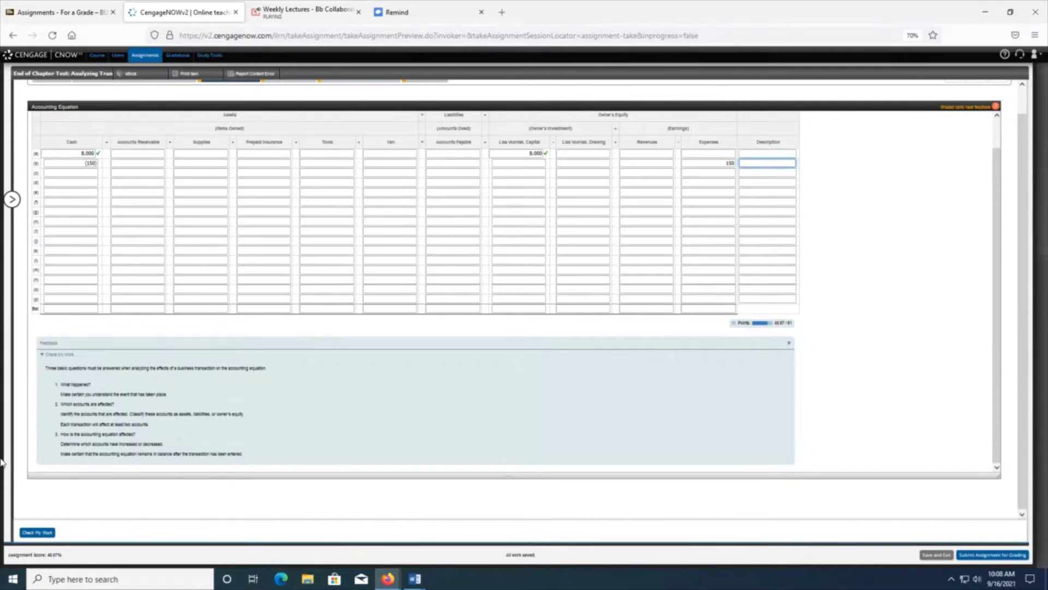
left_click(37, 533)
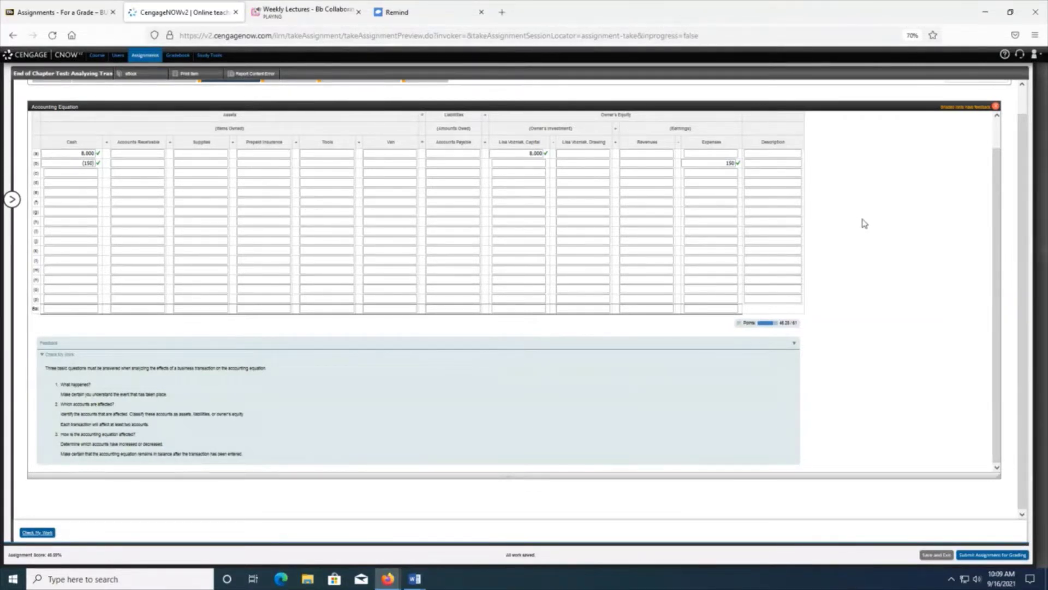
left_click(778, 165)
type("paid ")
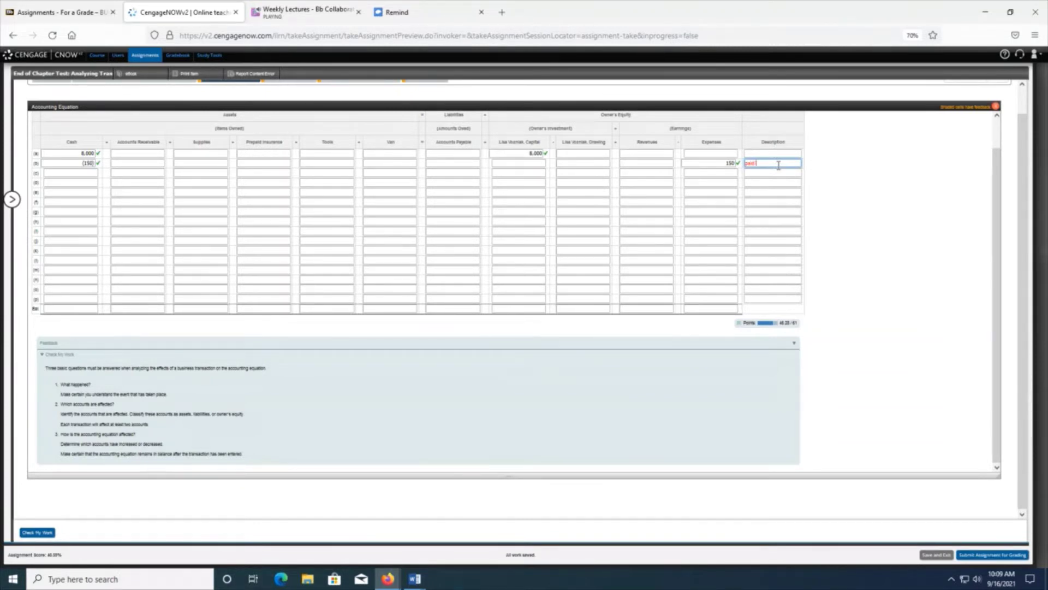
type("rent")
key("Tab")
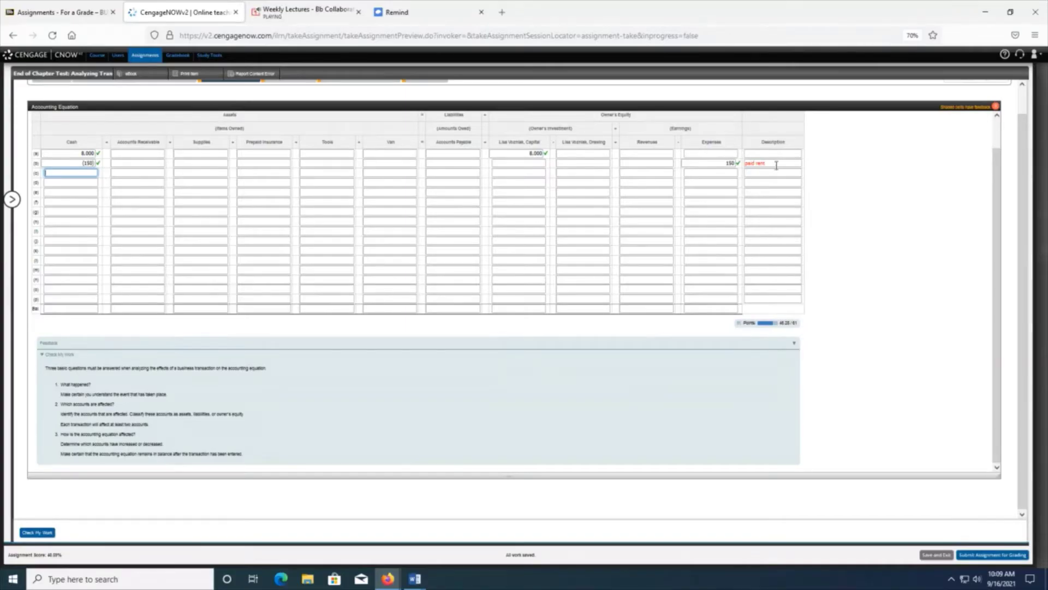
left_click_drag(777, 165, 727, 165)
key("BackSpace")
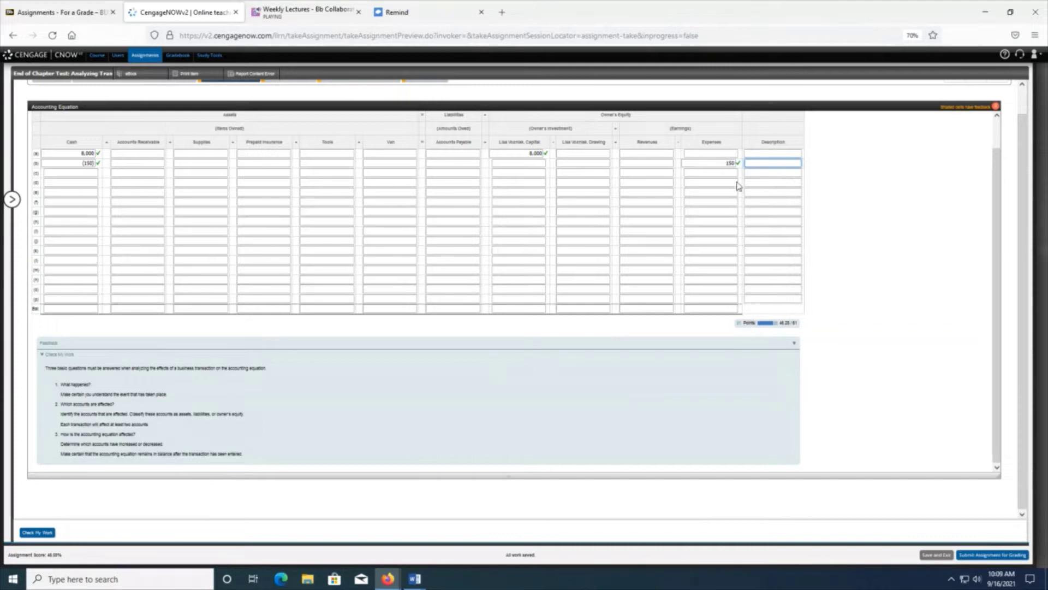
left_click(860, 244)
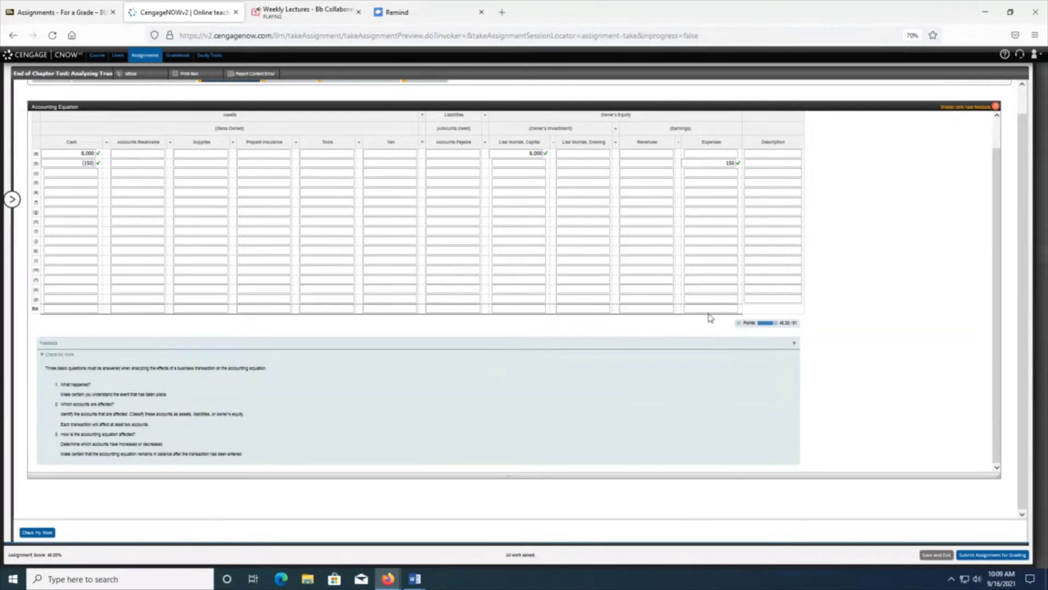
- Switch to Word's Document1 and strike through transaction (b), "Paid rent for July, $150."
left_click(66, 175)
left_click(411, 583)
left_click(362, 519)
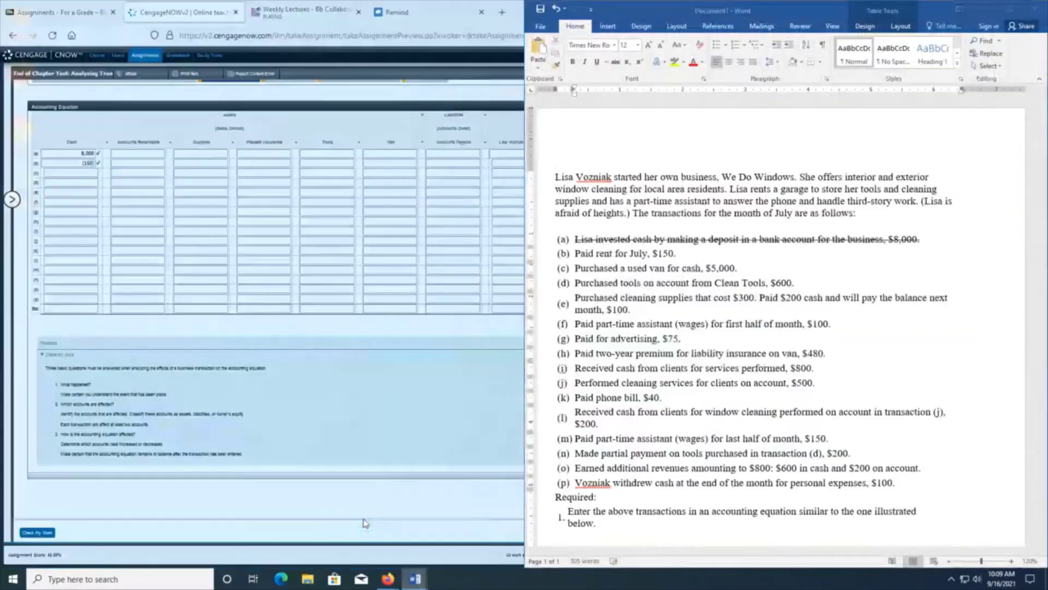
left_click_drag(575, 253, 679, 254)
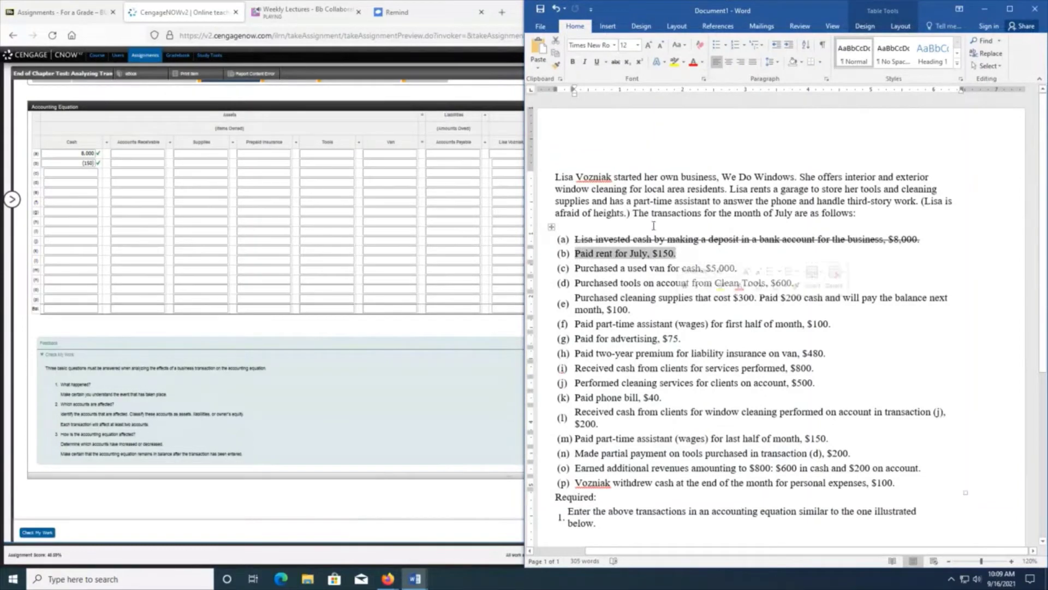
left_click(617, 63)
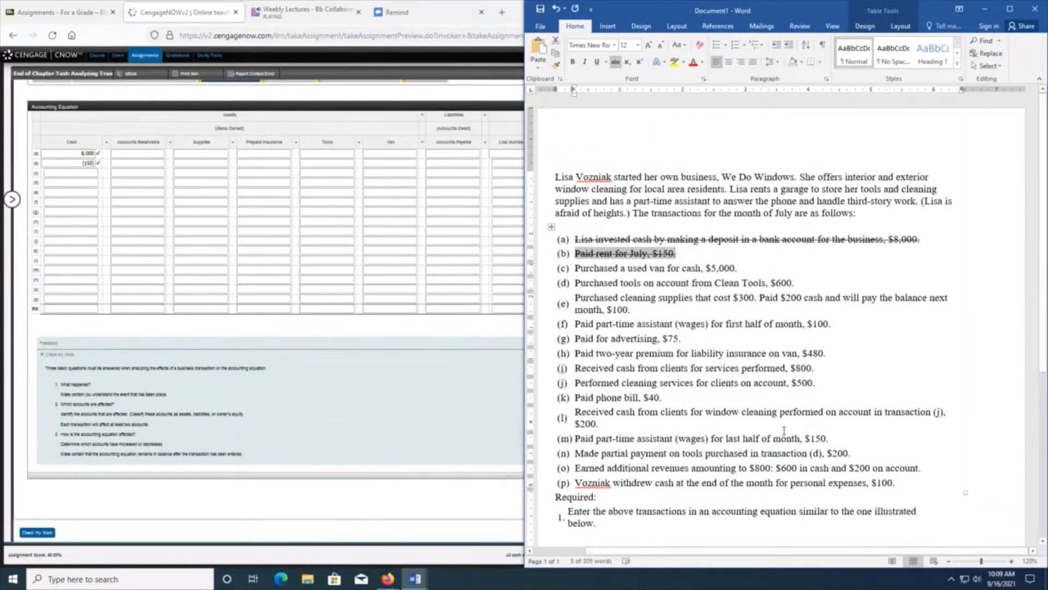
- Place the cursor in transaction (c) in Document1 and bring the account list in Document2 up beside it
left_click(591, 268)
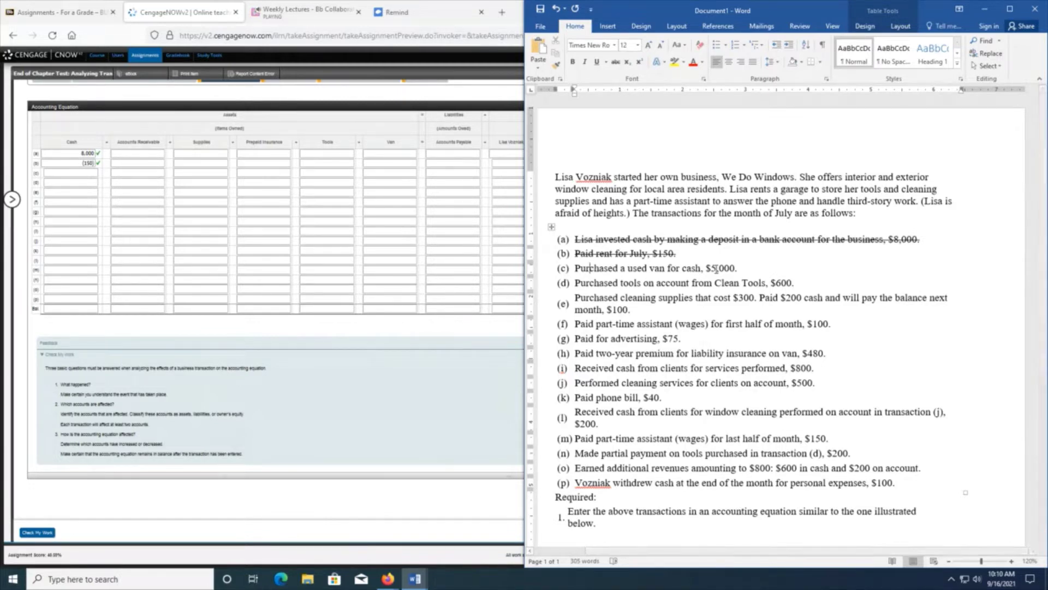
left_click(416, 578)
left_click(446, 533)
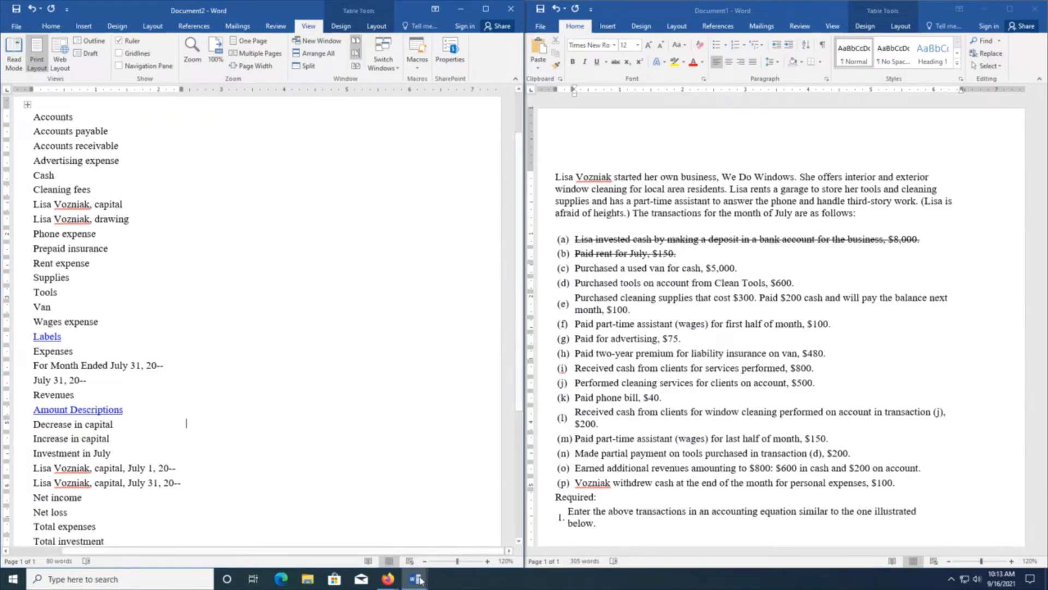
- Switch back to Firefox and enter -5000 in the Cash column for transaction (c)
left_click(395, 584)
left_click(345, 546)
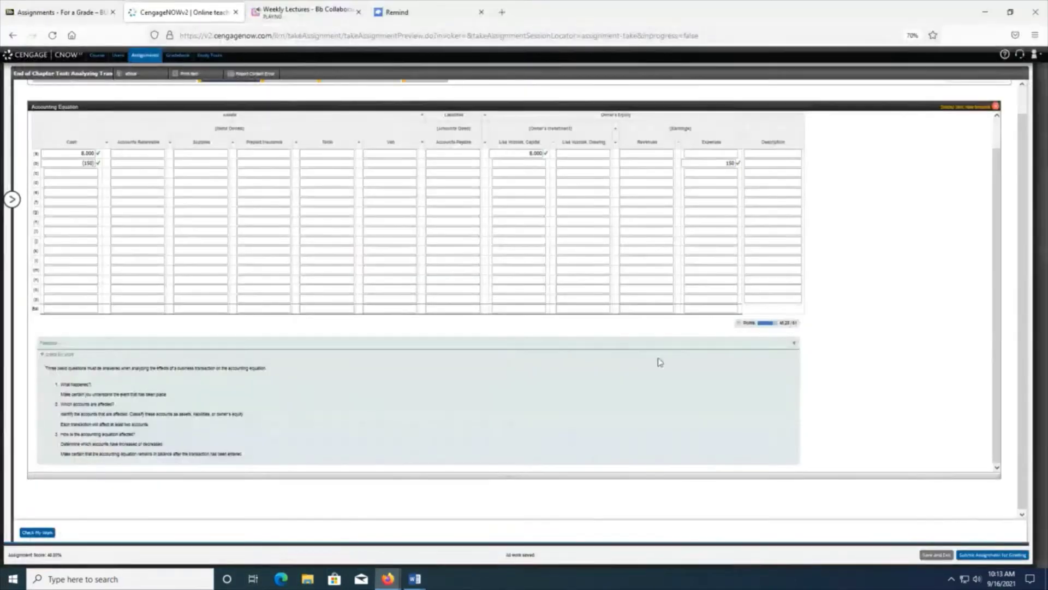
left_click(91, 173)
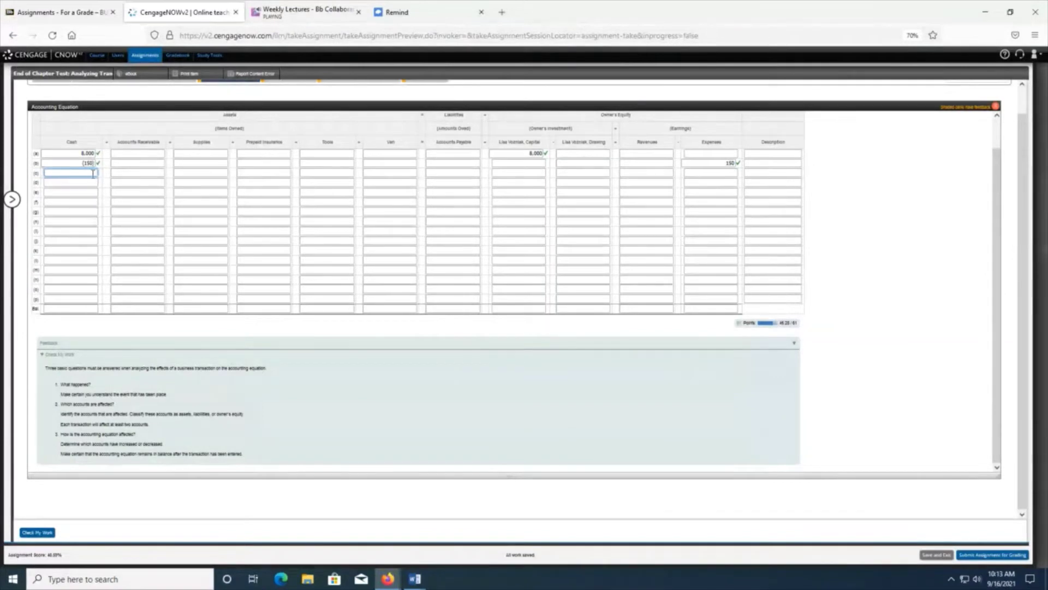
type("-5000")
key("Tab")
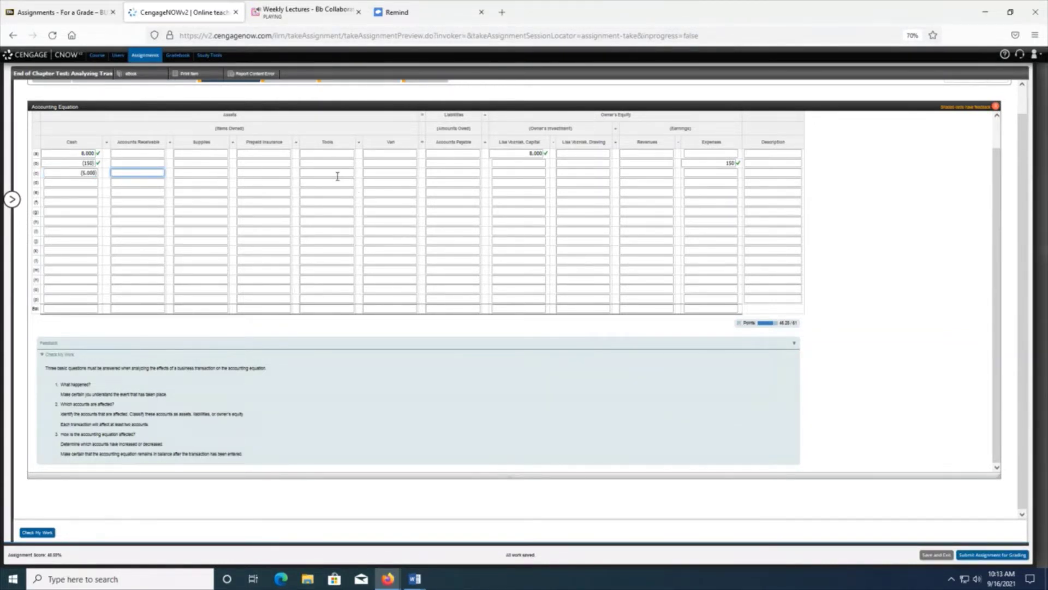
- Enter 5000 in the Van column for transaction (c) and check the work
left_click(375, 172)
type("5000")
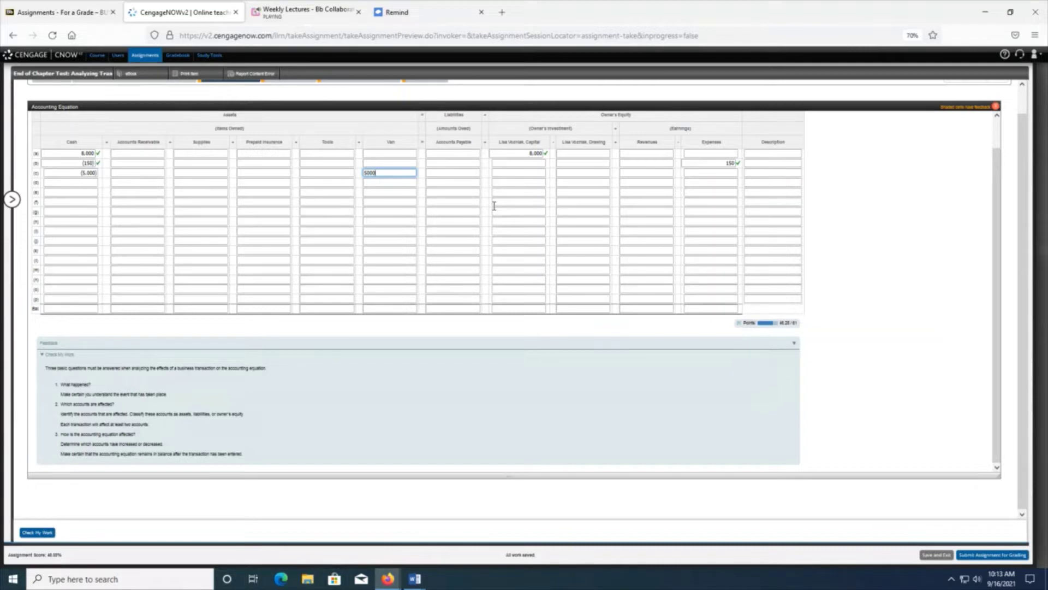
key("Tab")
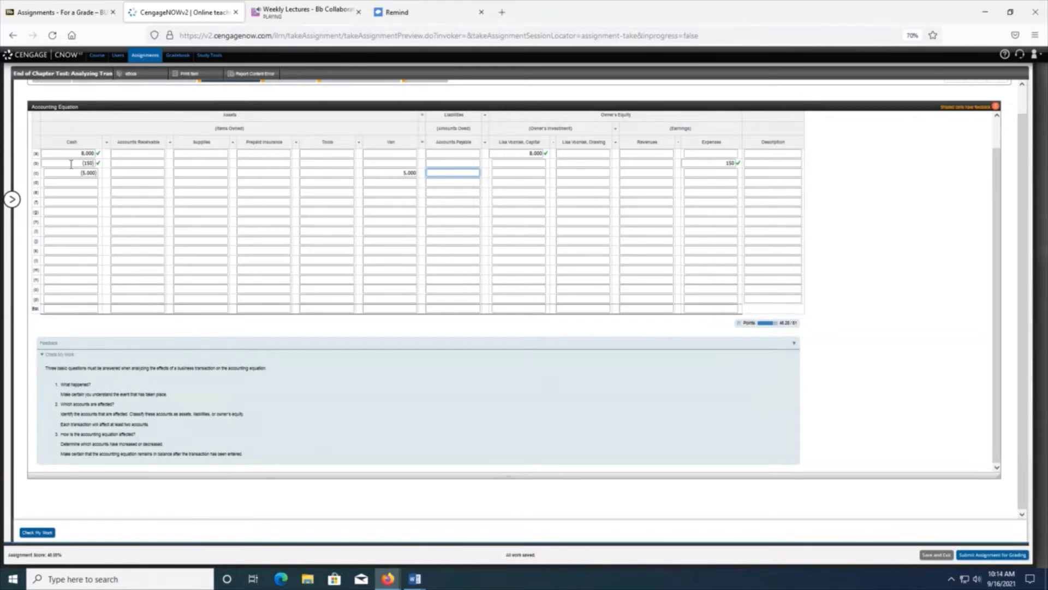
left_click(43, 533)
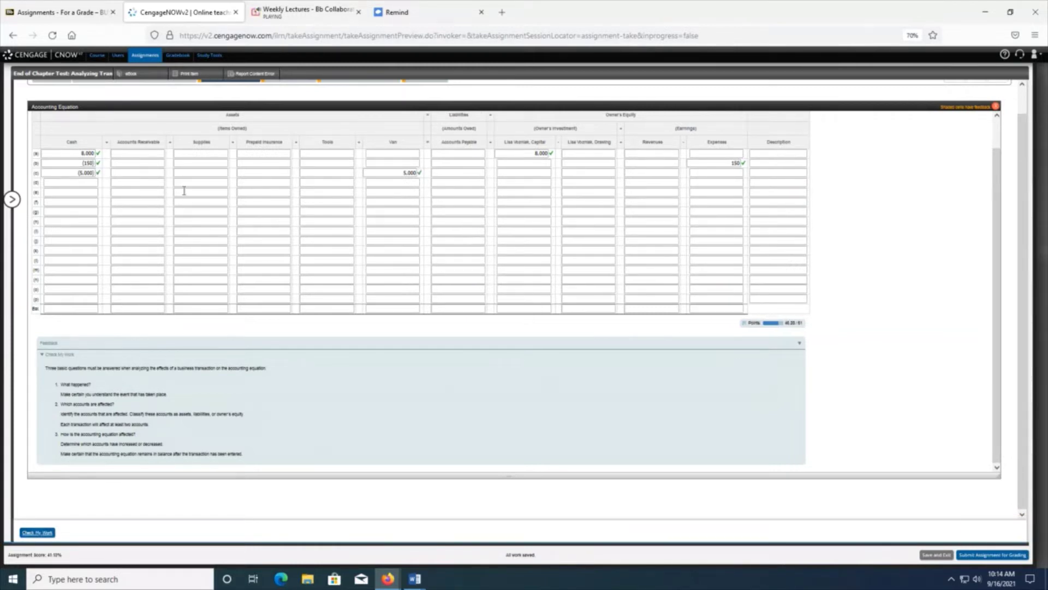
left_click(75, 183)
- Switch to Word's Document1 and strike through transaction (c), "Purchased a used van for cash, $5,000."
left_click(410, 578)
left_click(382, 527)
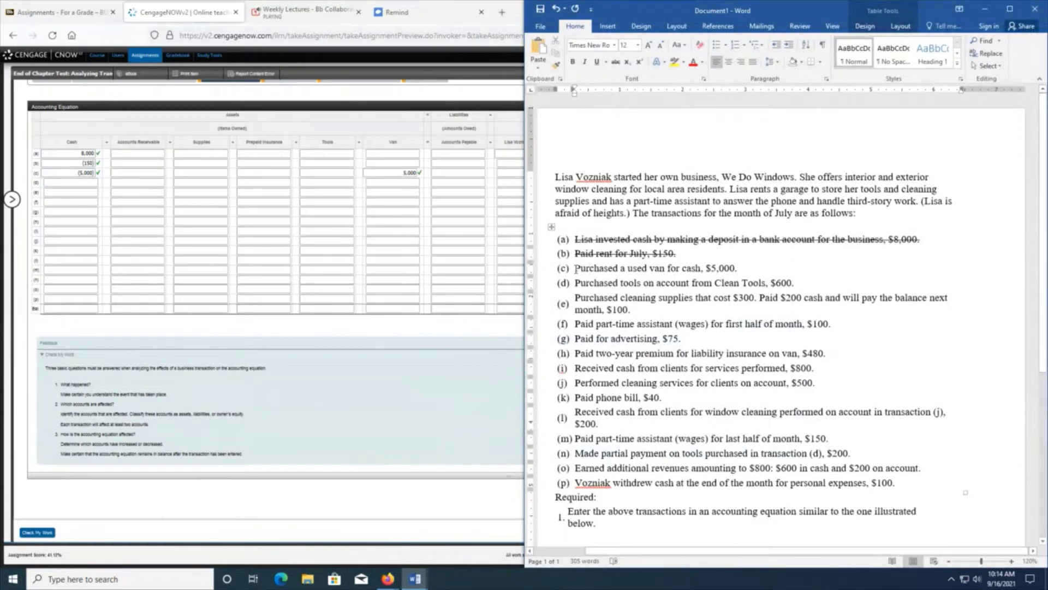
left_click(550, 268)
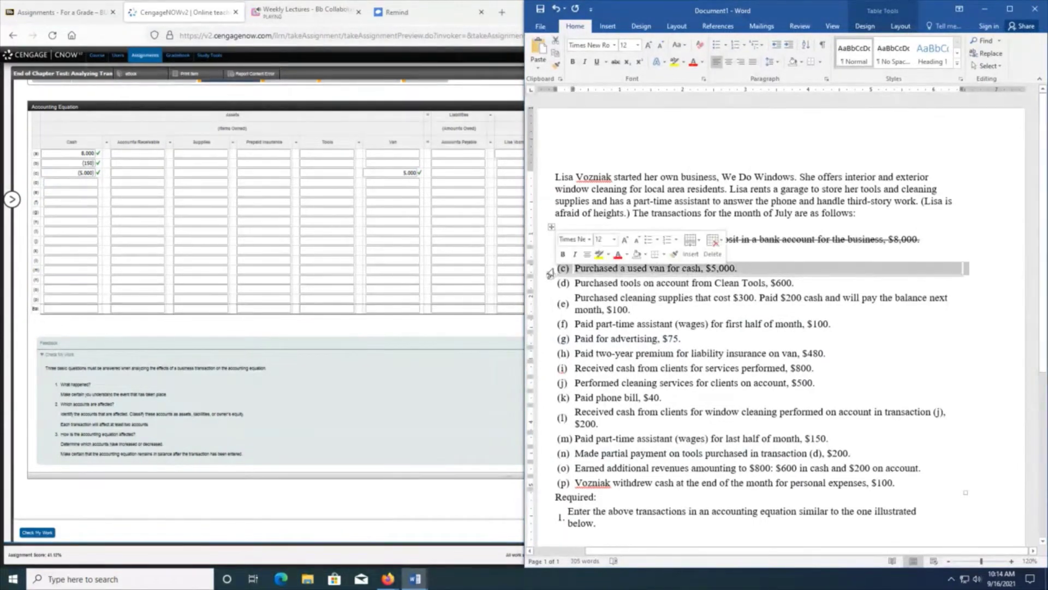
left_click(617, 63)
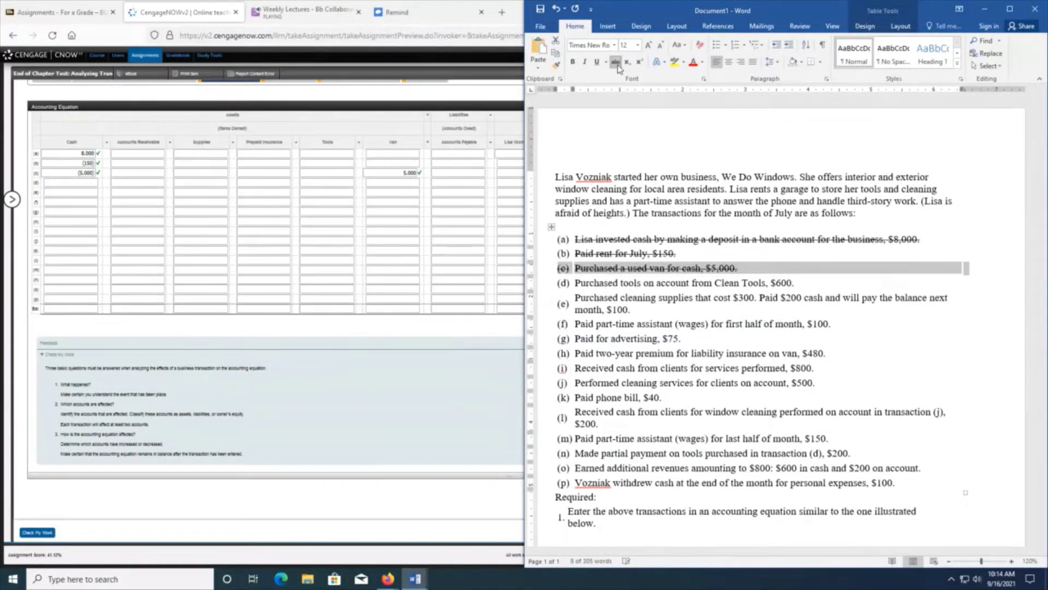
left_click(585, 287)
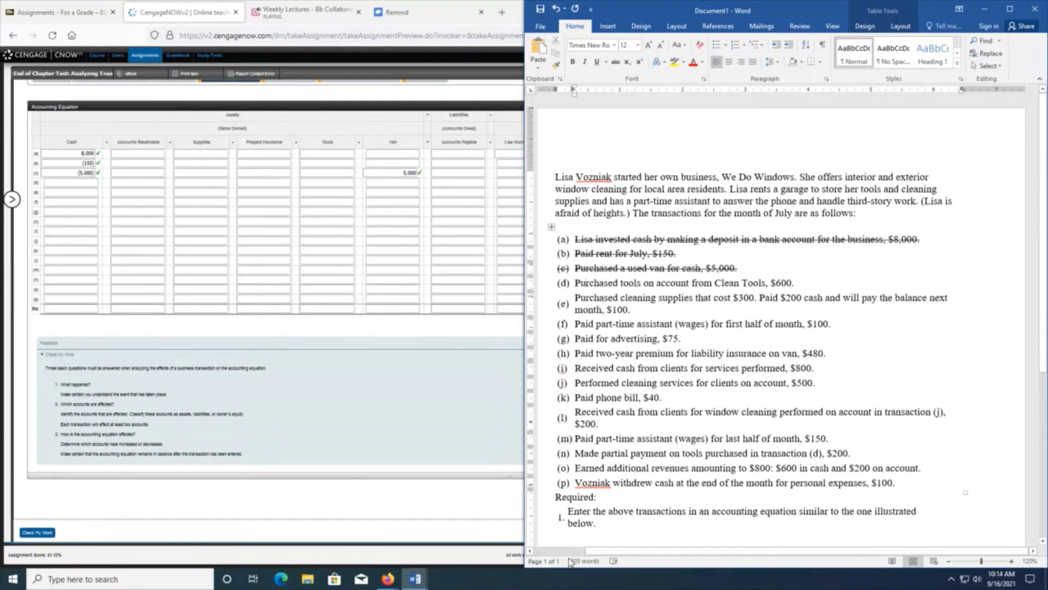
- Bring the account list in Document2 up beside Document1 and colour the words "on account" in transaction (d) red
left_click(415, 579)
left_click(446, 527)
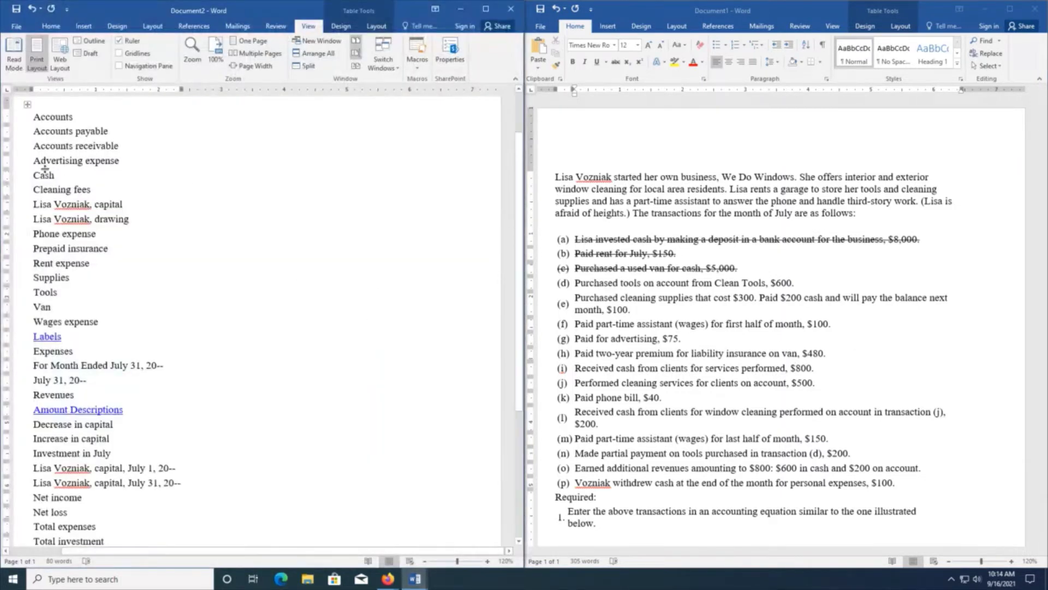
left_click(651, 287)
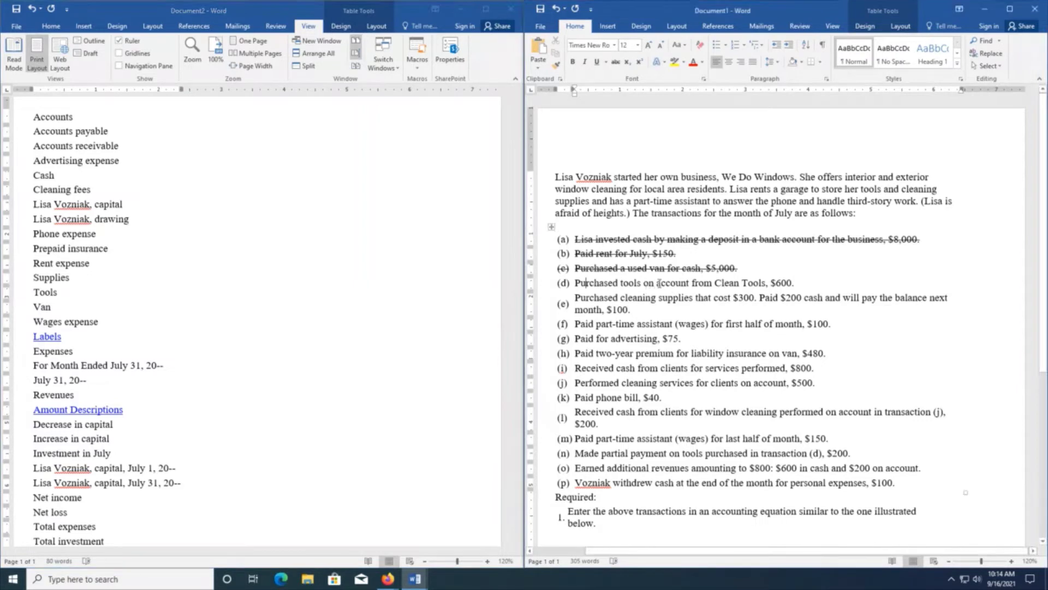
left_click_drag(644, 283, 689, 289)
left_click(693, 62)
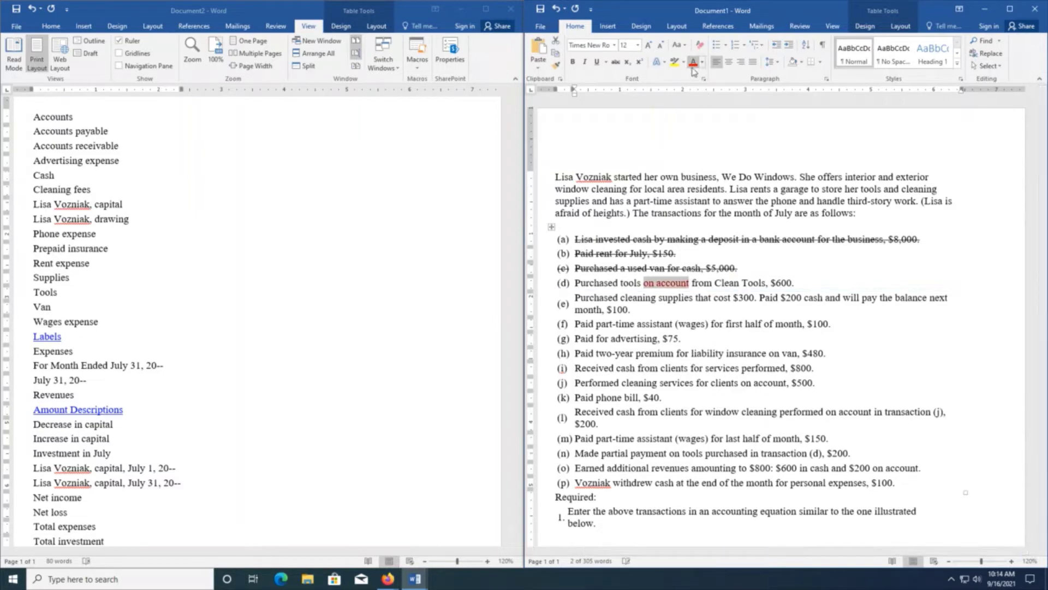
left_click(695, 314)
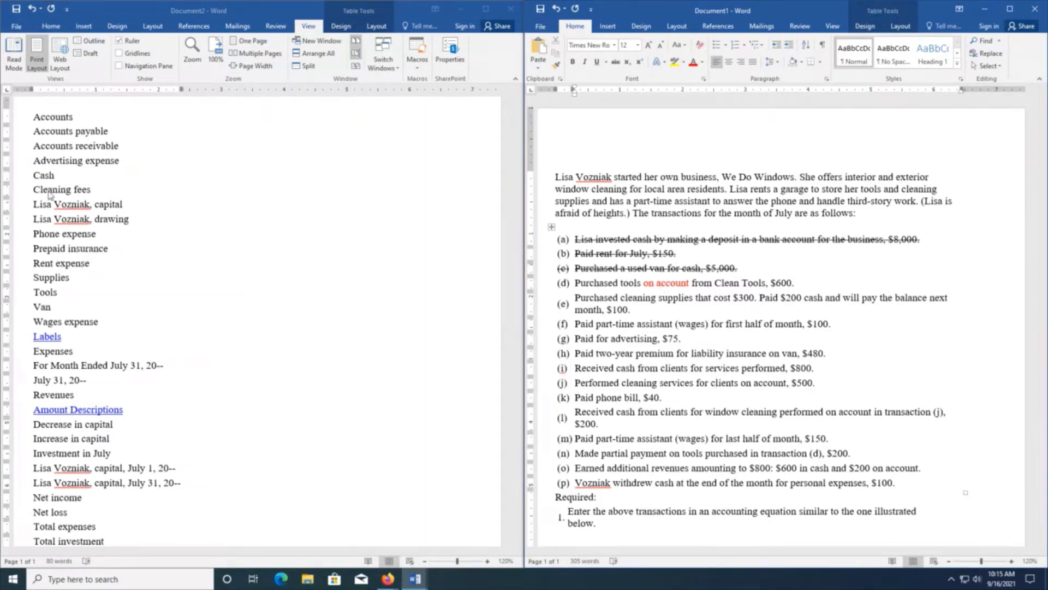
left_click(96, 134)
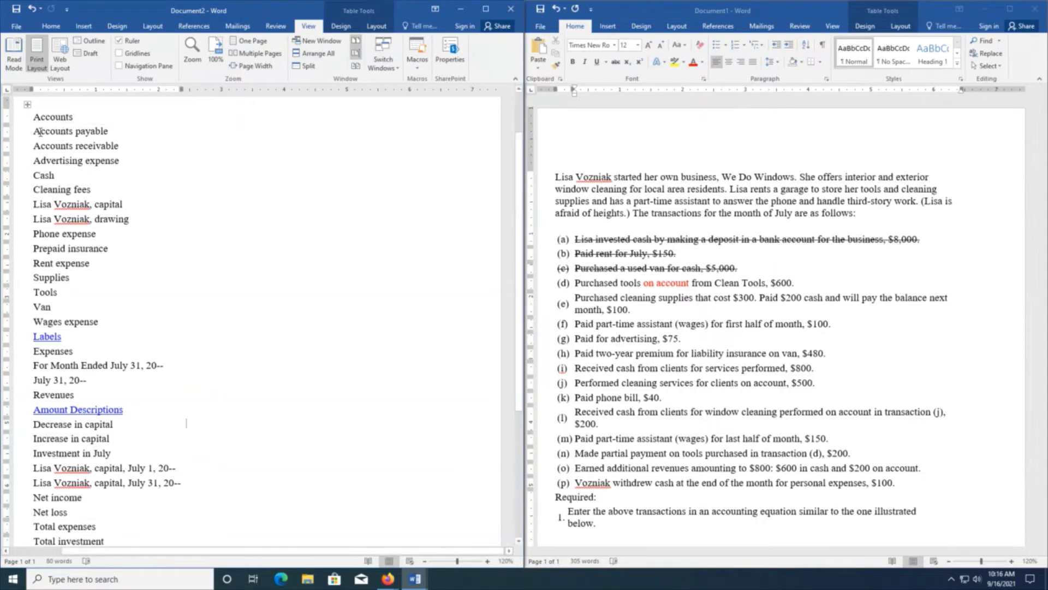
- Switch back to the CengageNOWv2 window in Firefox and enter 600 in the Tools column for transaction (d)
left_click(387, 580)
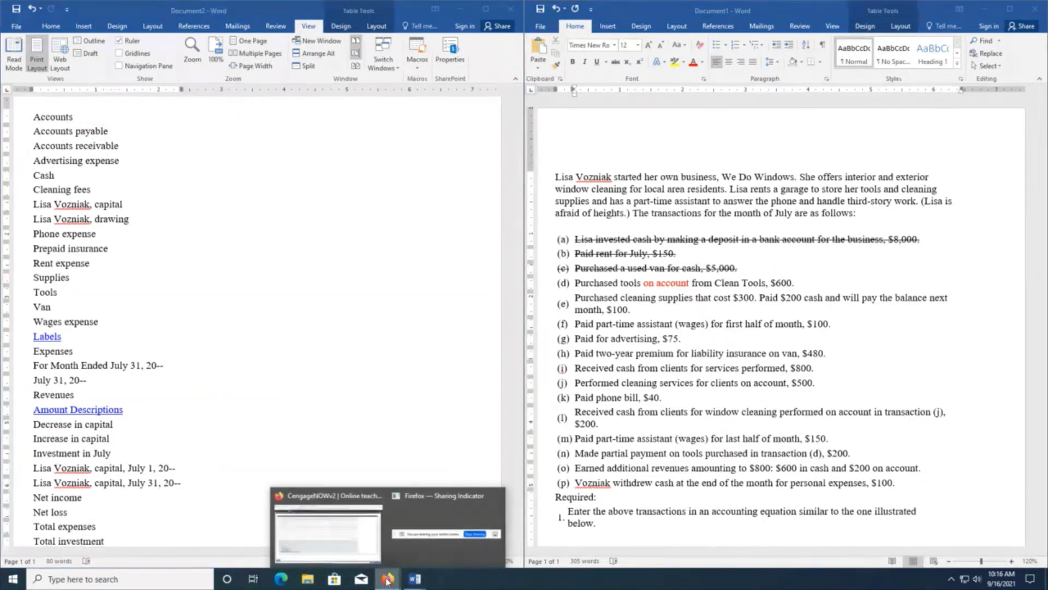
left_click(328, 532)
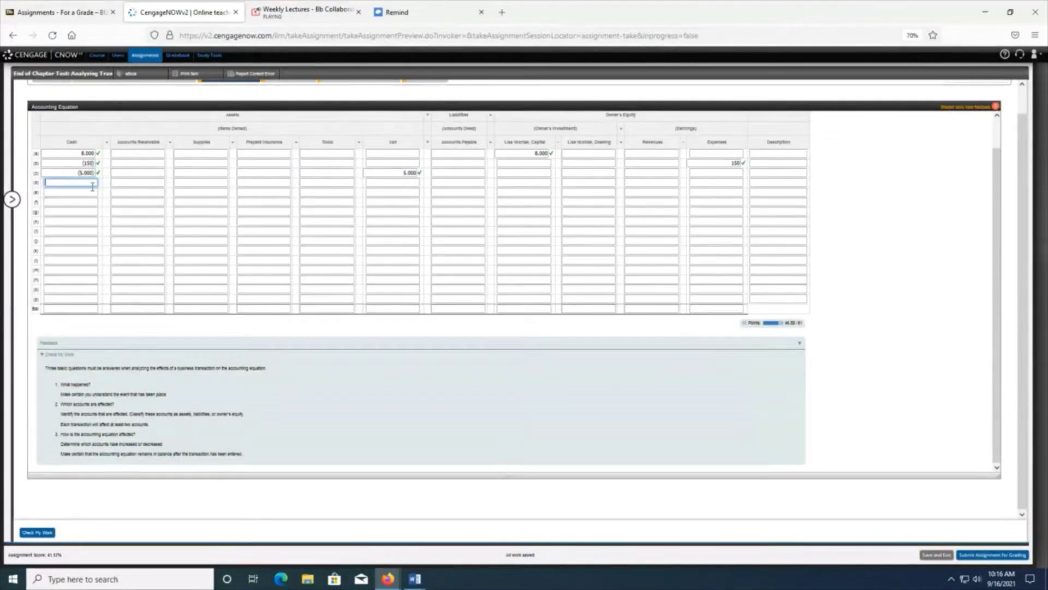
type("9")
key("BackSpace")
key("Tab")
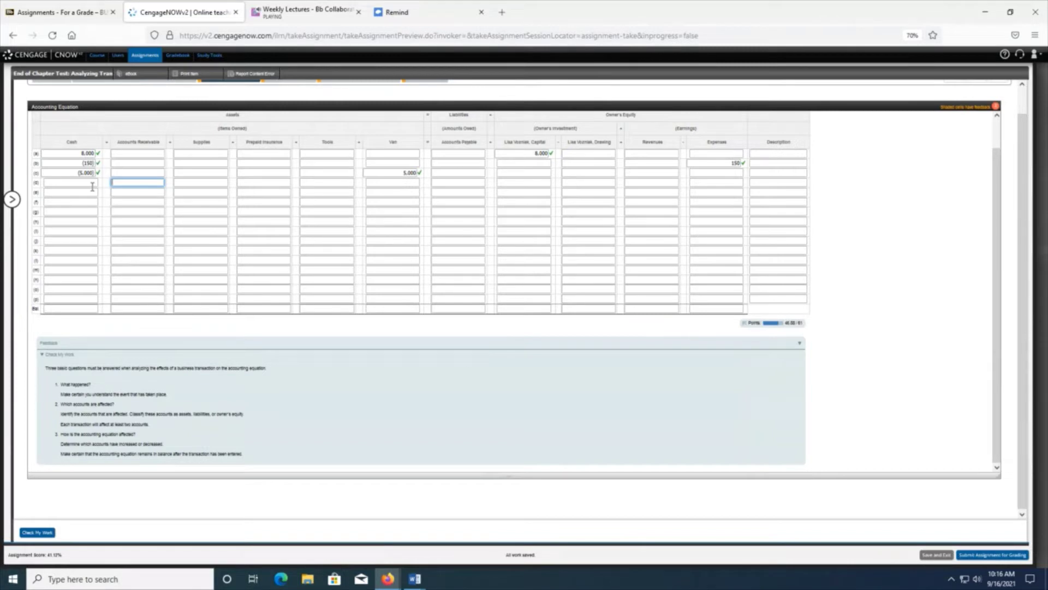
key("Tab")
key("Tab")
key("Tab")
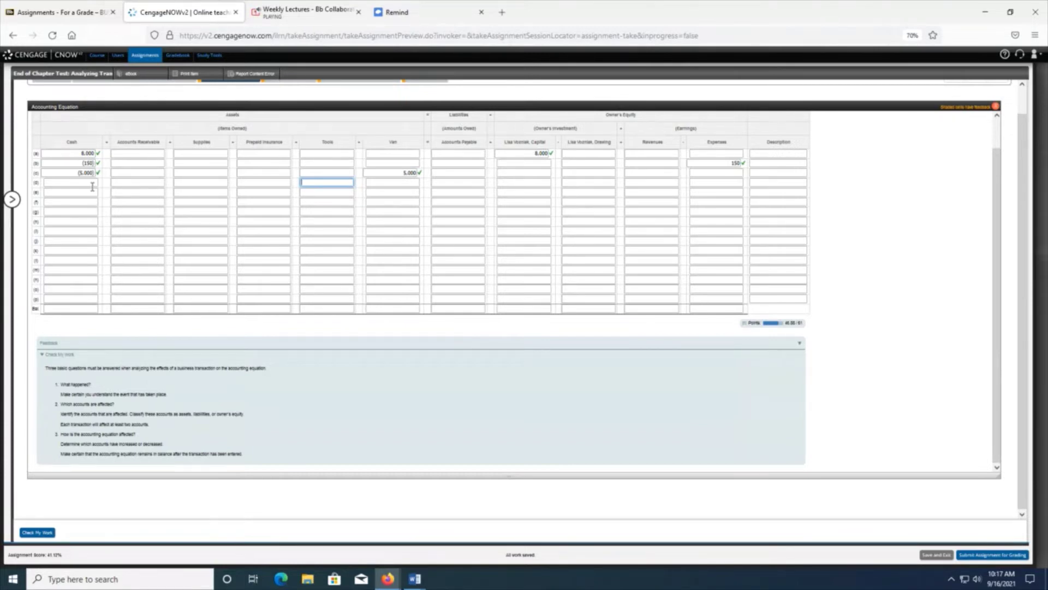
type("600")
key("Tab")
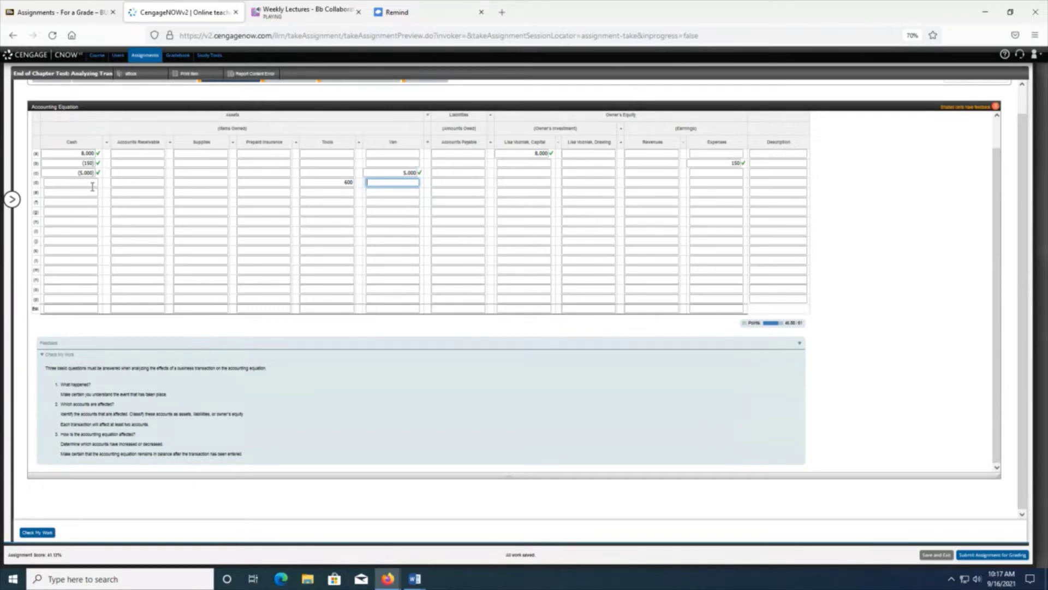
- Enter 600 in the Accounts Payable column for transaction (d) and check the work
key("Tab")
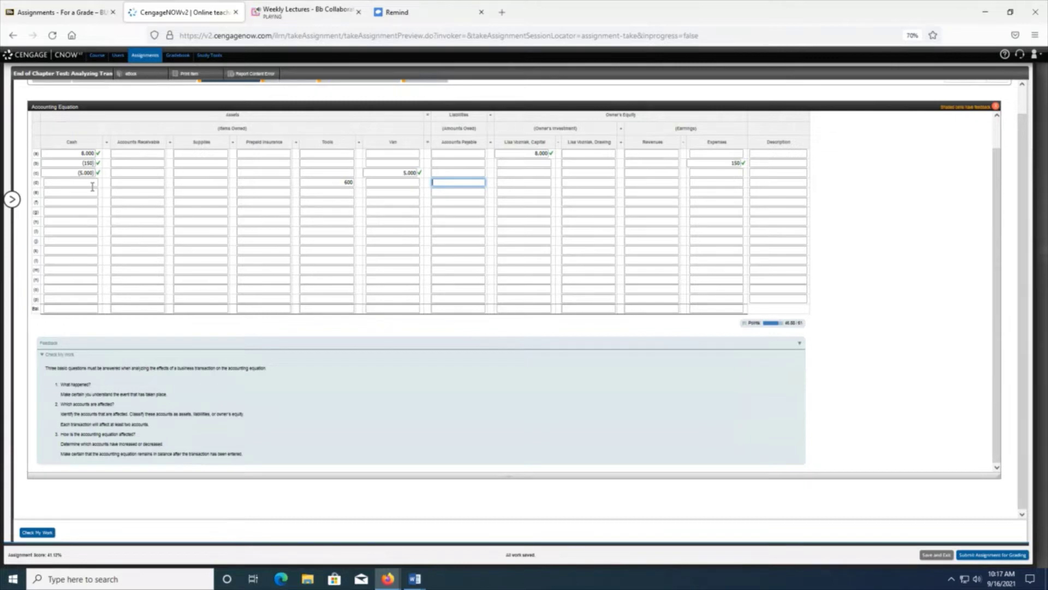
type("6")
key("Tab")
key("Tab")
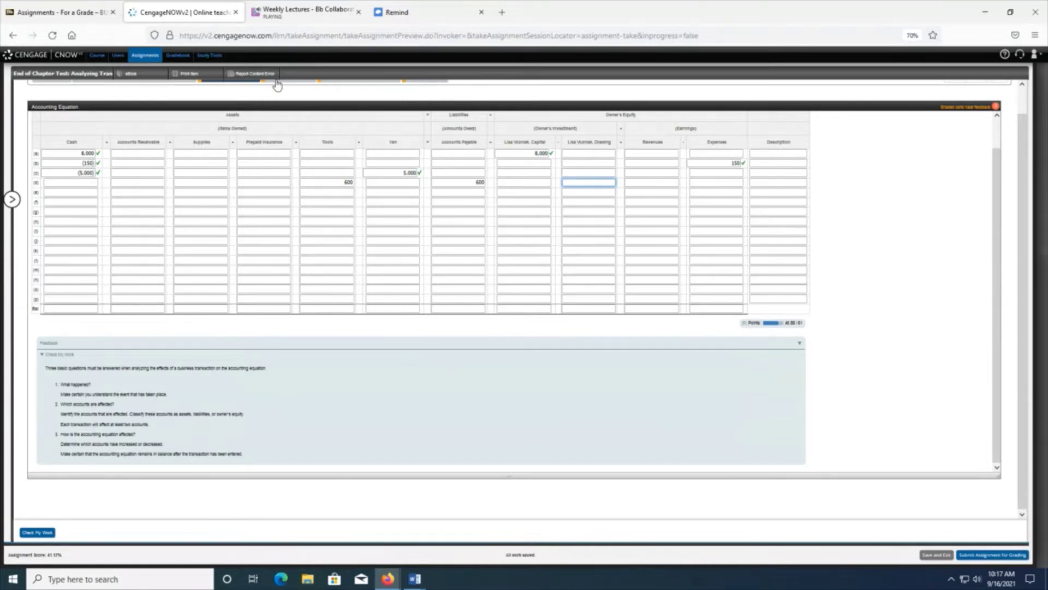
left_click(32, 533)
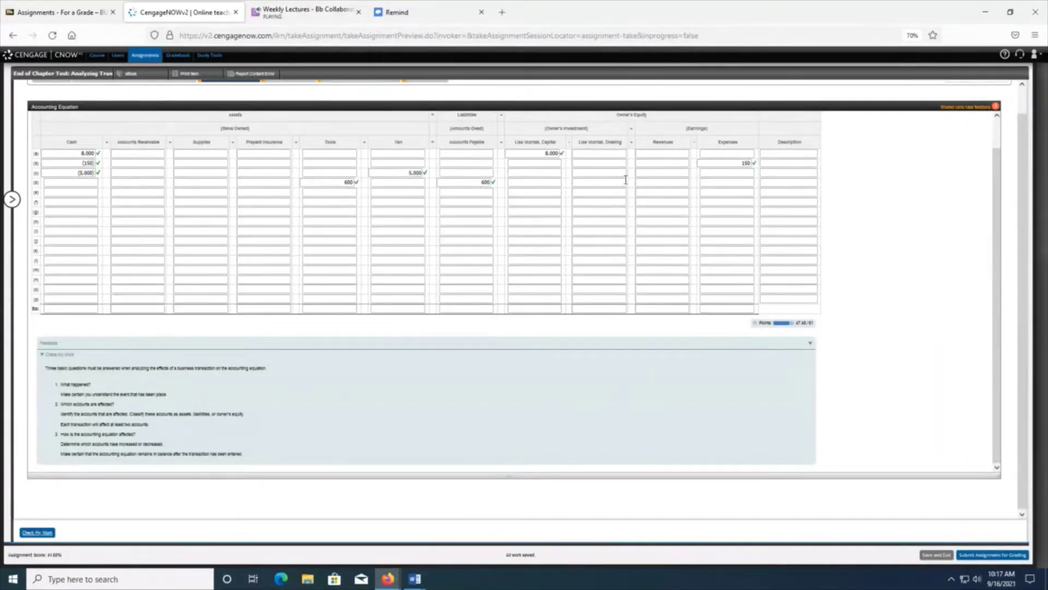
left_click(71, 192)
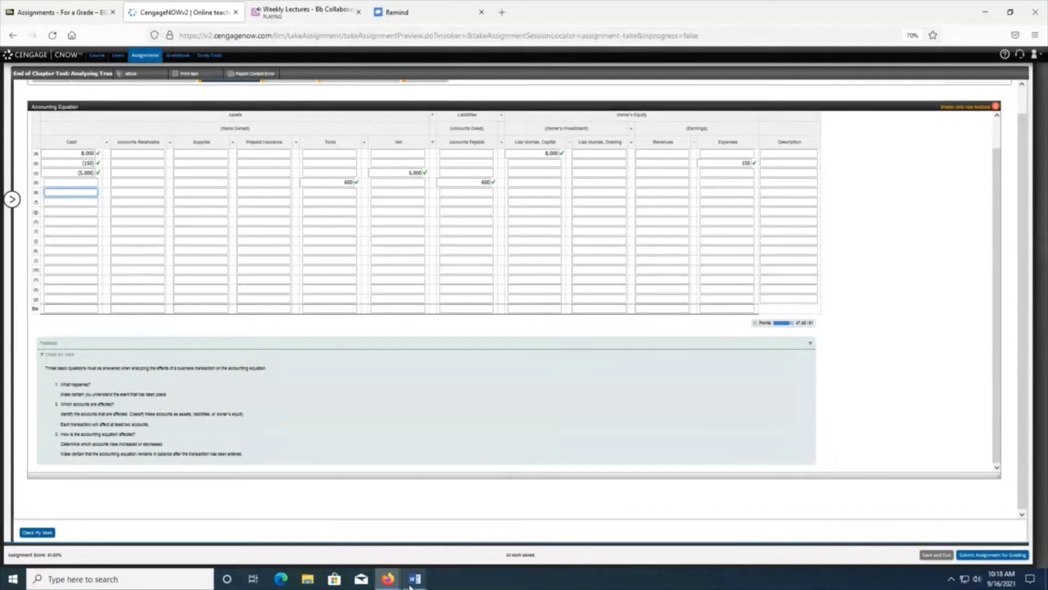
- Switch to Word's Document1 and strike through transaction (d), "Purchased tools on account from Clean Tools, $600."
mouse_move(415, 578)
left_click(381, 524)
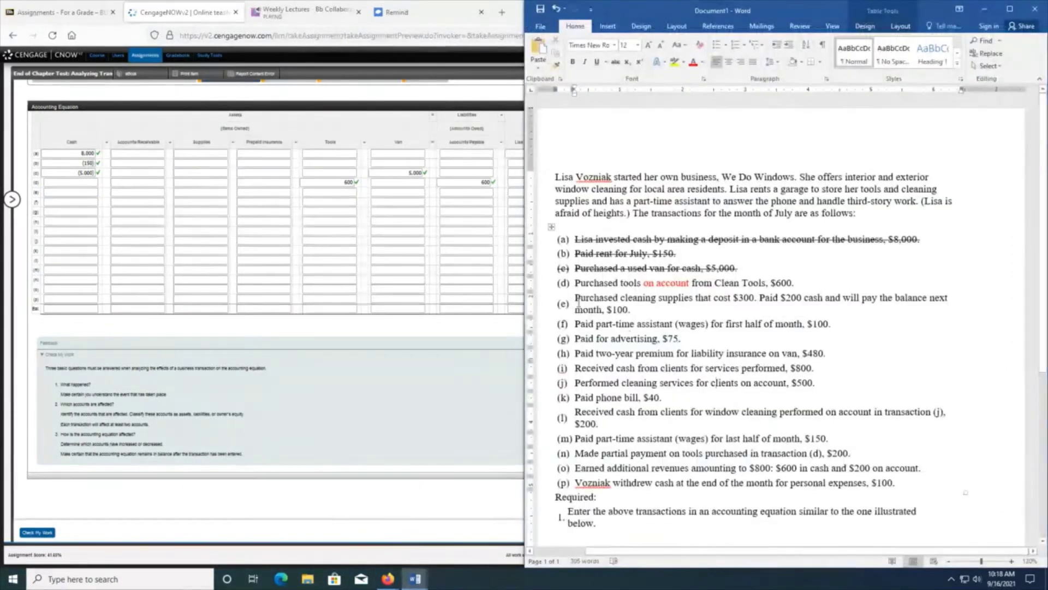
left_click_drag(576, 282, 795, 282)
left_click(616, 64)
left_click(673, 299)
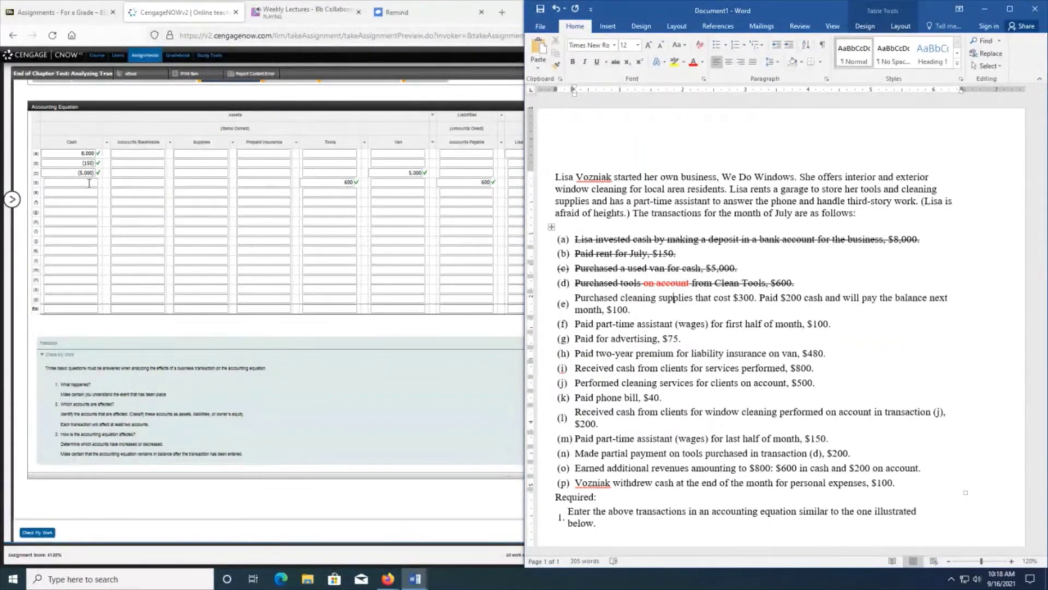
- Return to Firefox and enter 300 in the Supplies column for transaction (e)
left_click(218, 193)
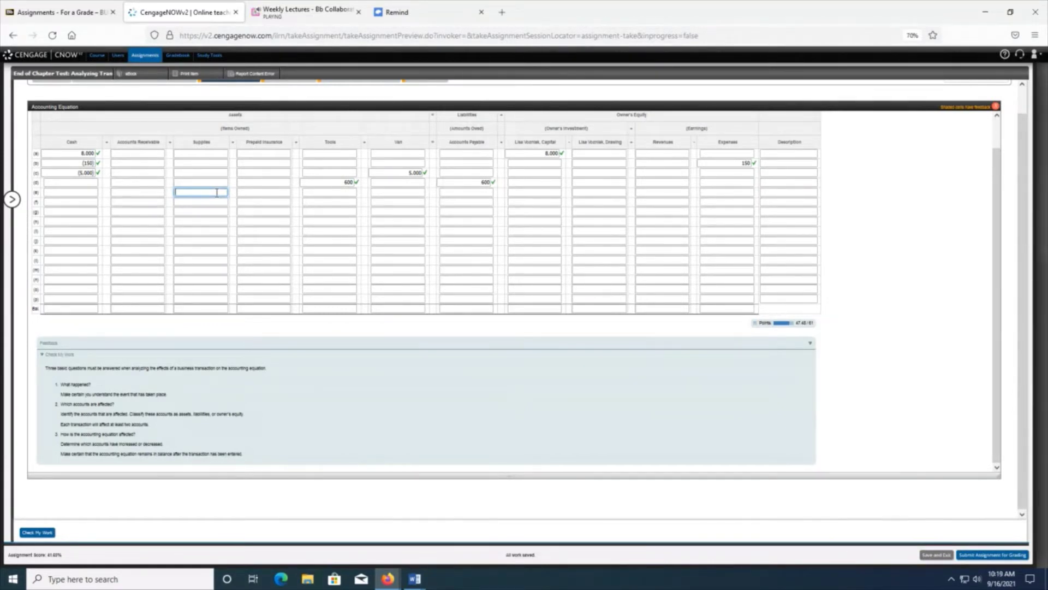
type("300")
key("Tab")
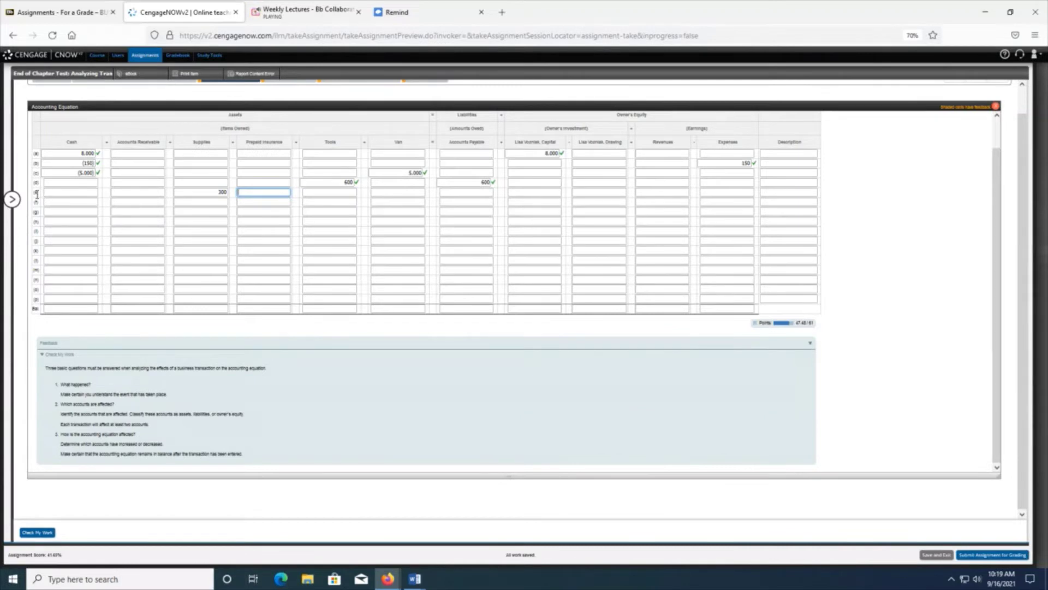
- Consult transaction (e) in Document1, then enter -200 in its Cash column in Firefox
mouse_move(412, 576)
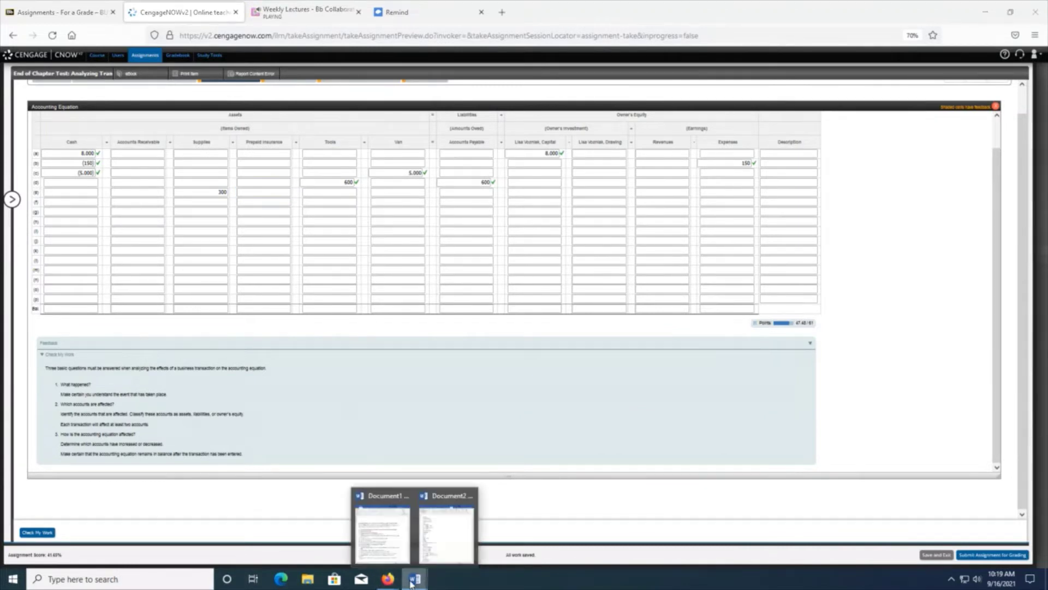
left_click(394, 535)
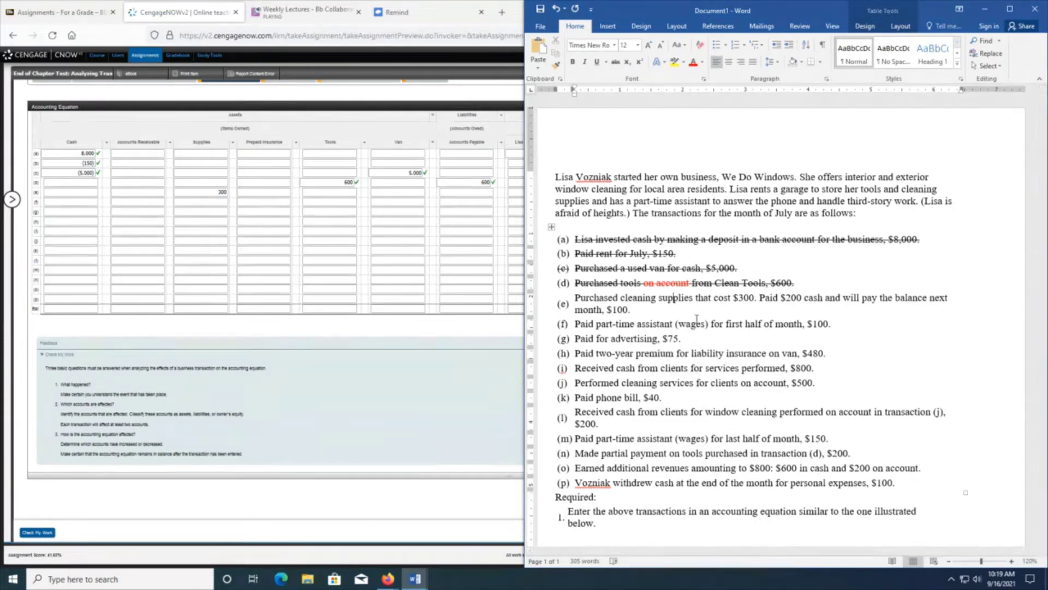
left_click(93, 193)
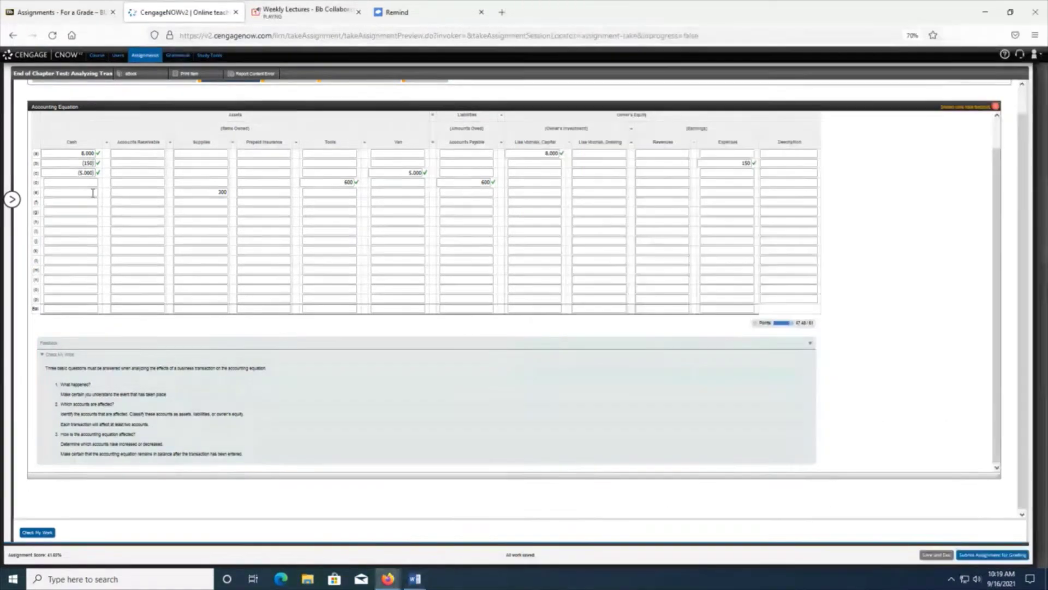
type("-200")
key("Tab")
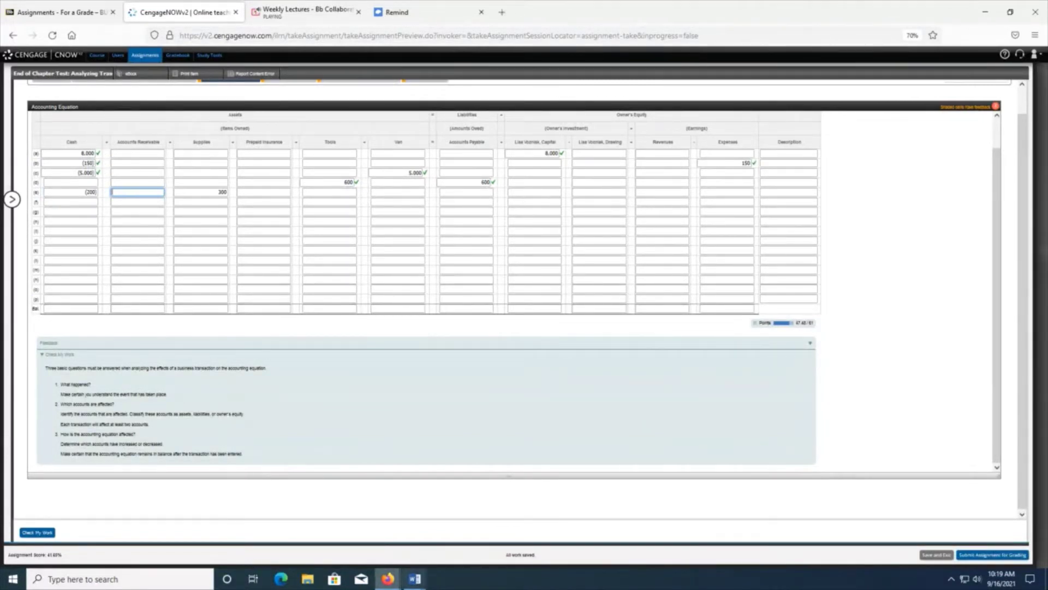
- Recheck the unpaid balance of transaction (e) in Document1 and enter 100 in its Accounts Payable column in Firefox
mouse_move(421, 580)
left_click(393, 548)
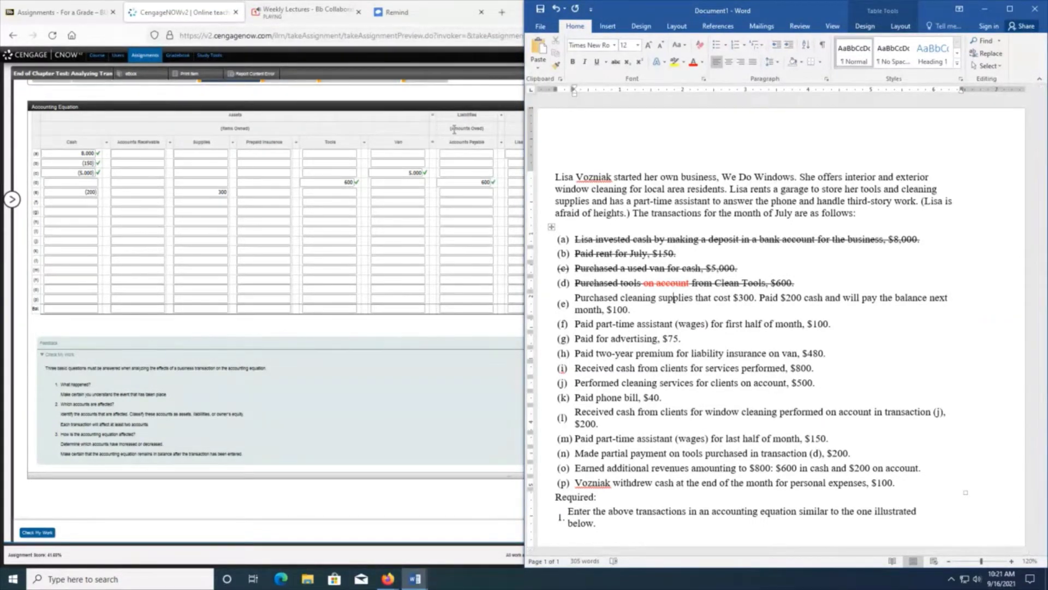
left_click(476, 192)
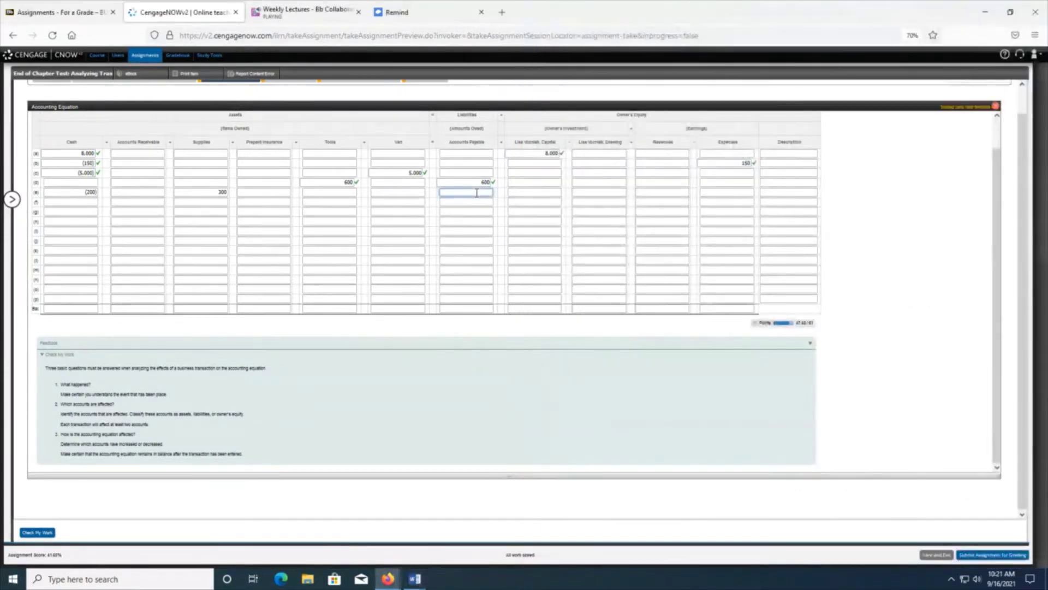
type("100")
key("Tab")
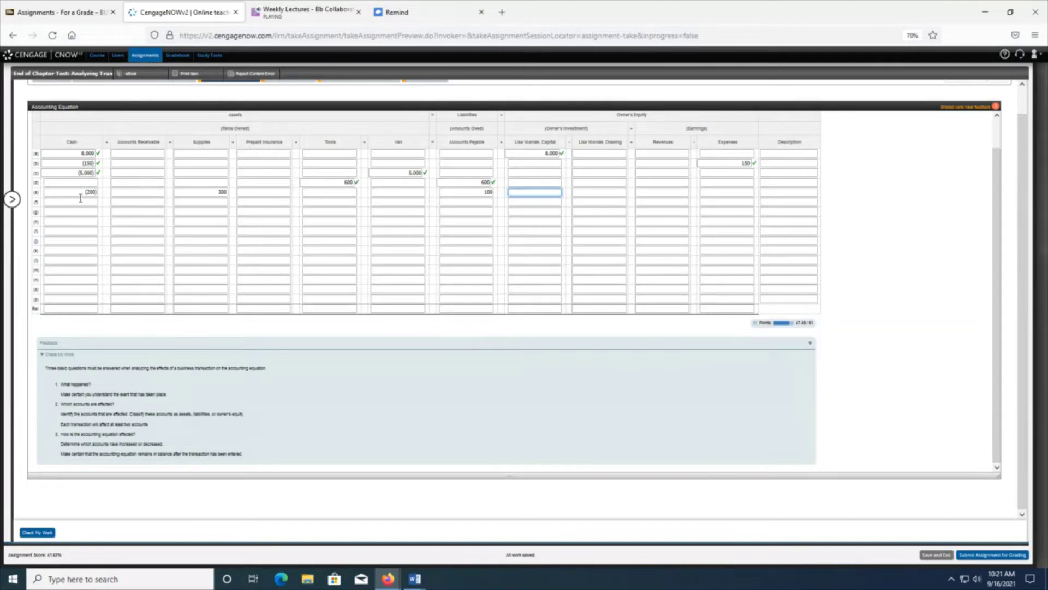
- Review the Supplies, Cash and Accounts Payable entries for transaction (e) to compare both sides of the equation
left_click(214, 194)
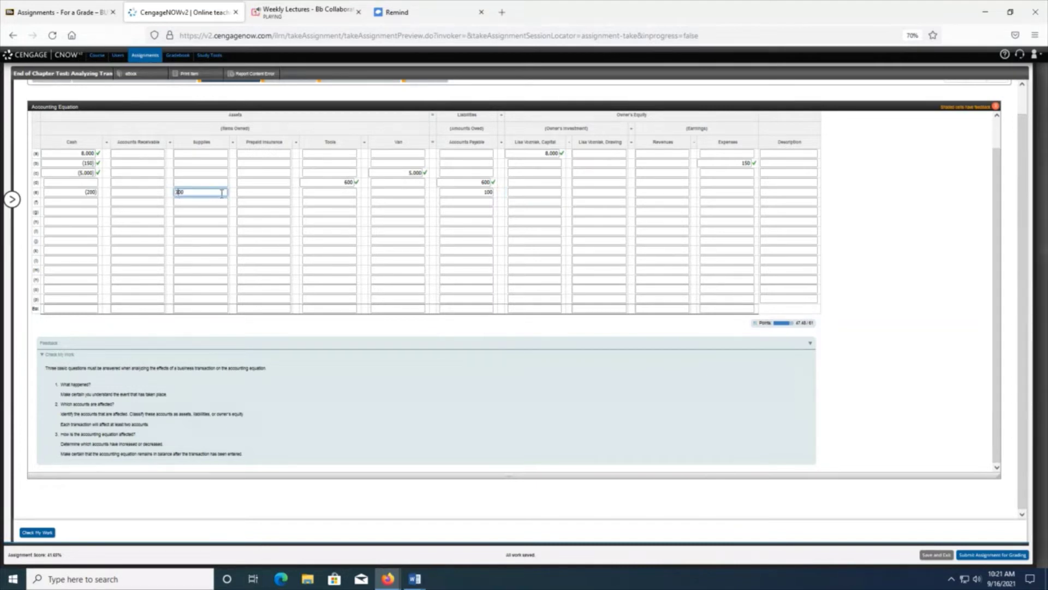
left_click(91, 194)
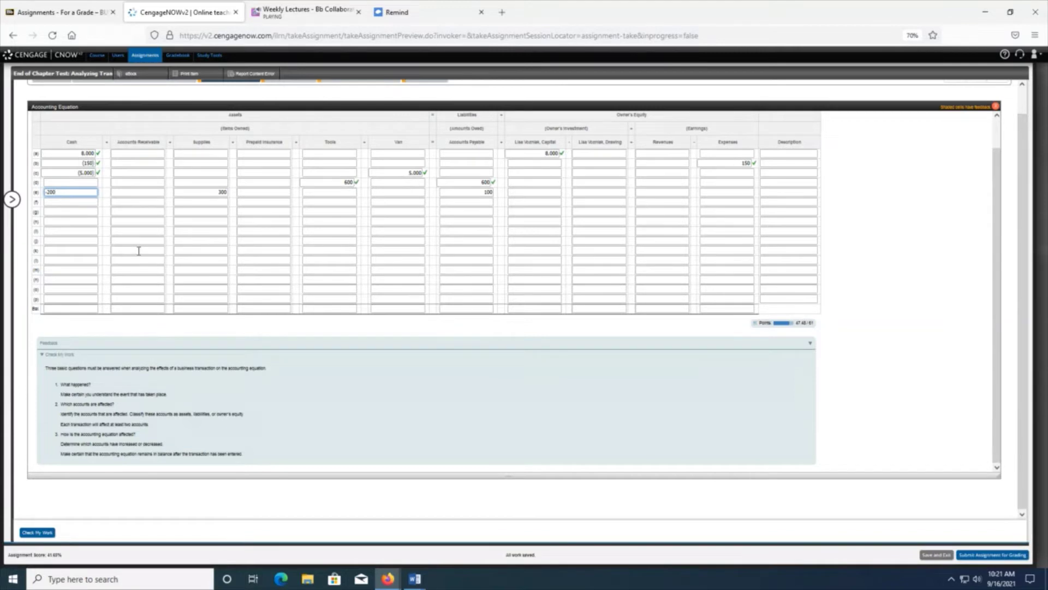
left_click(452, 192)
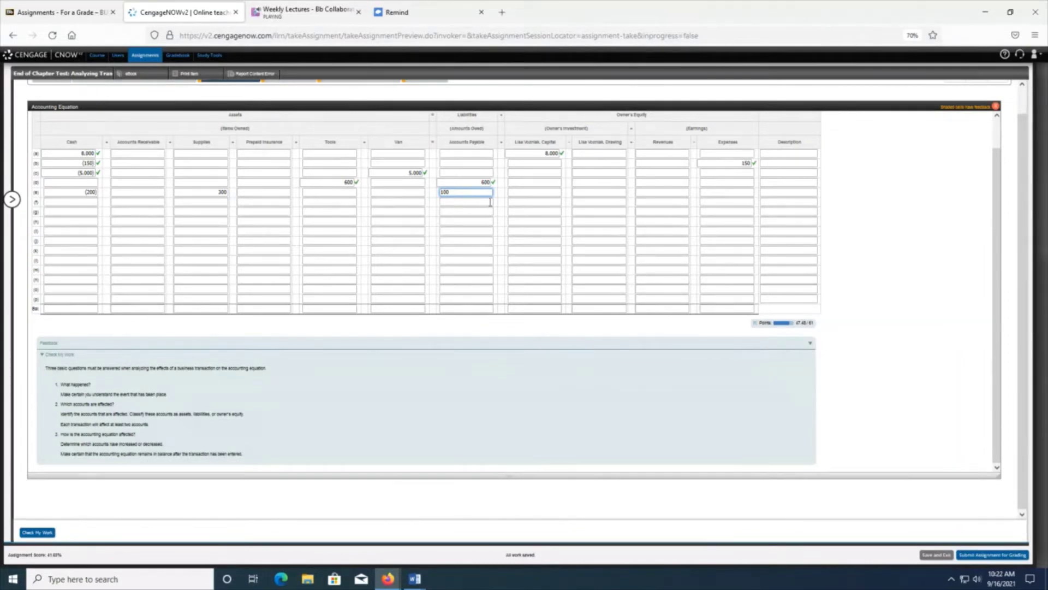
- Check the transaction (e) entries, then switch to Document1 in Word and strike transaction (e) through
left_click(950, 243)
left_click(55, 532)
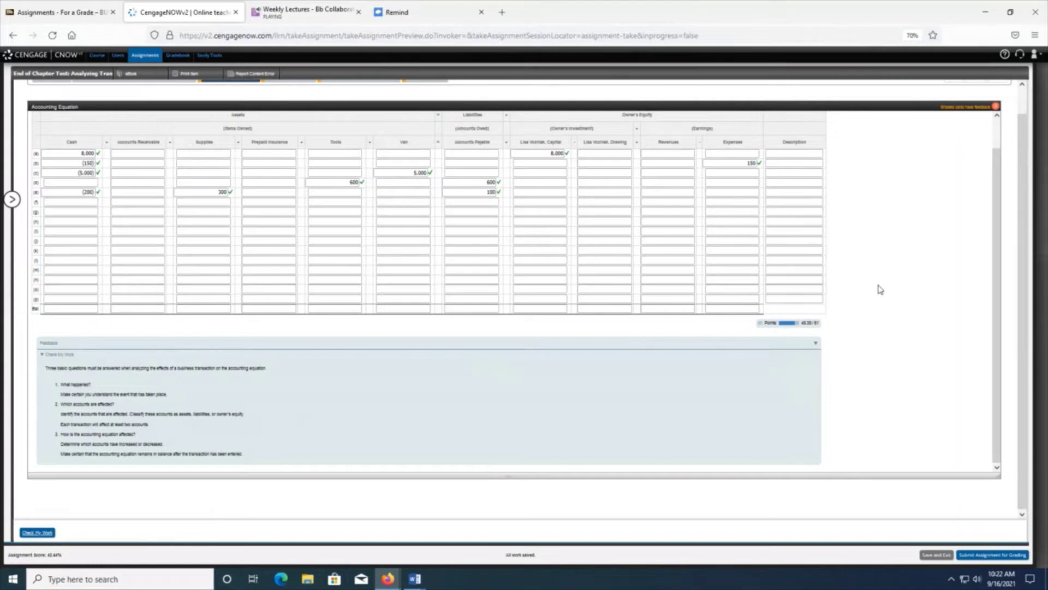
mouse_move(414, 578)
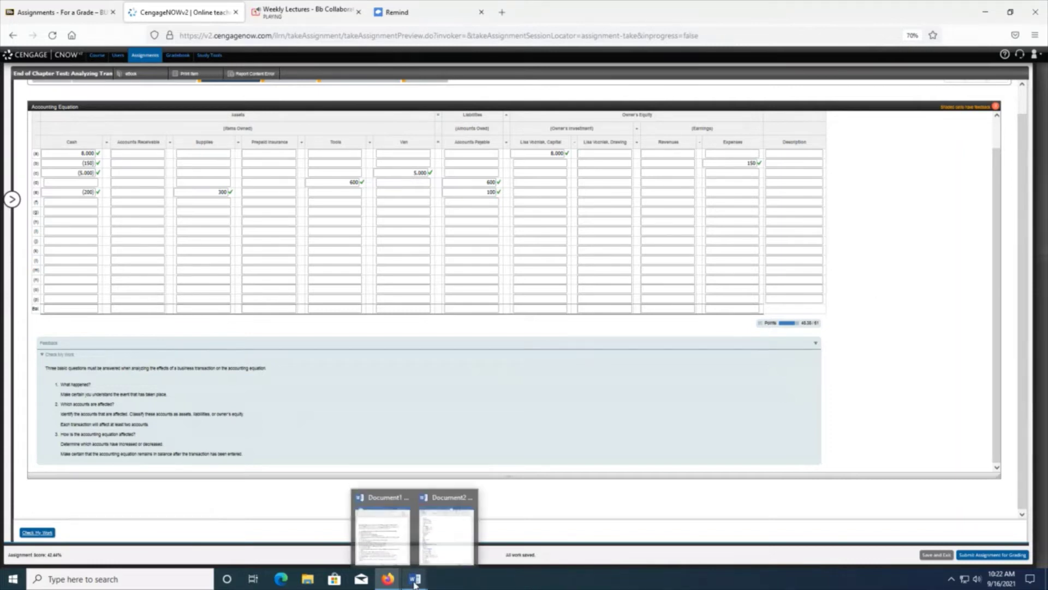
left_click(385, 545)
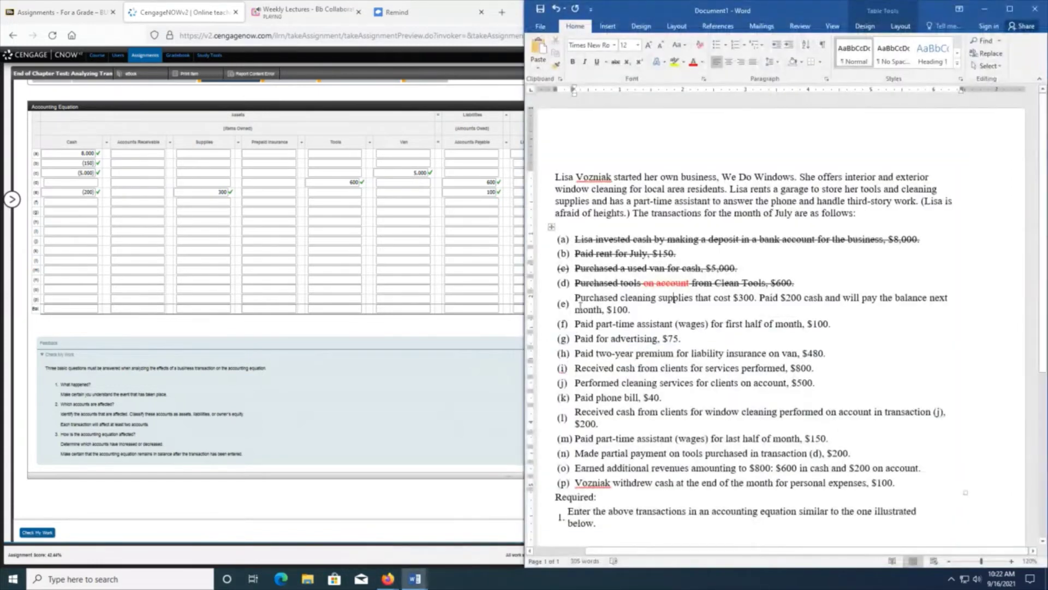
left_click_drag(575, 298, 631, 309)
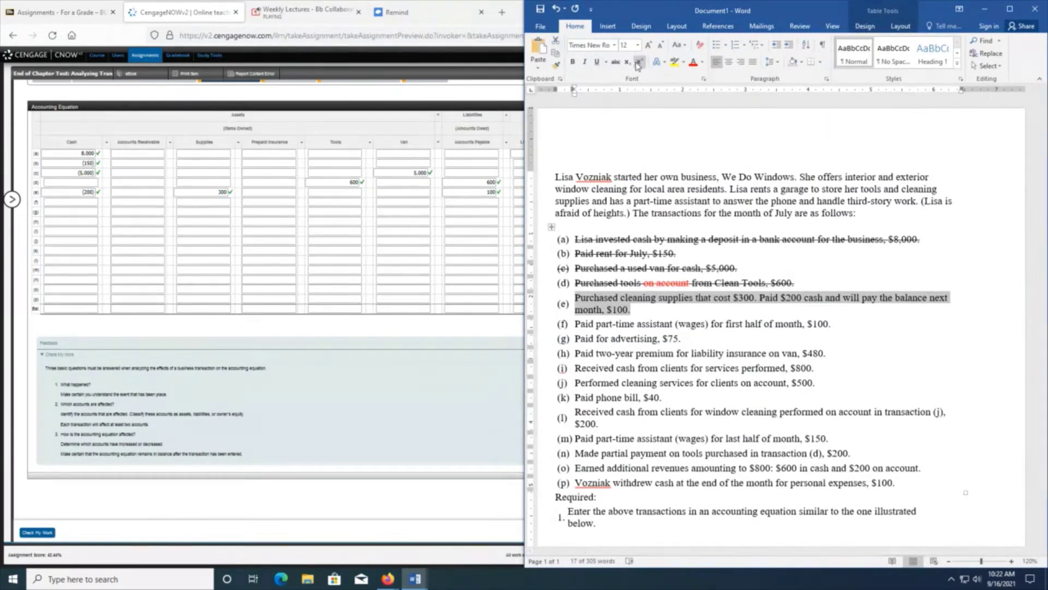
left_click(615, 62)
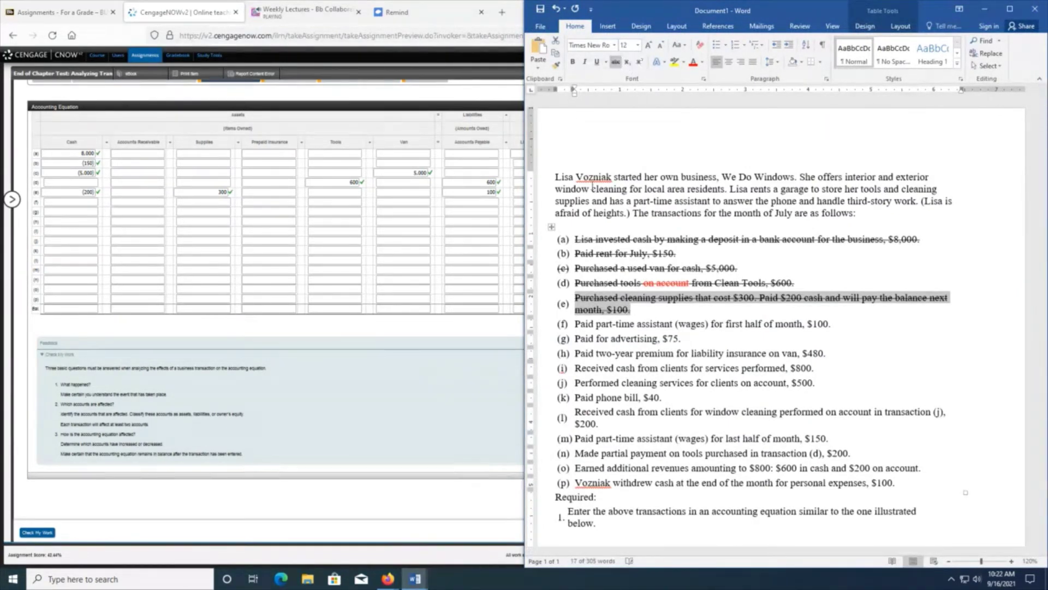
left_click(919, 301)
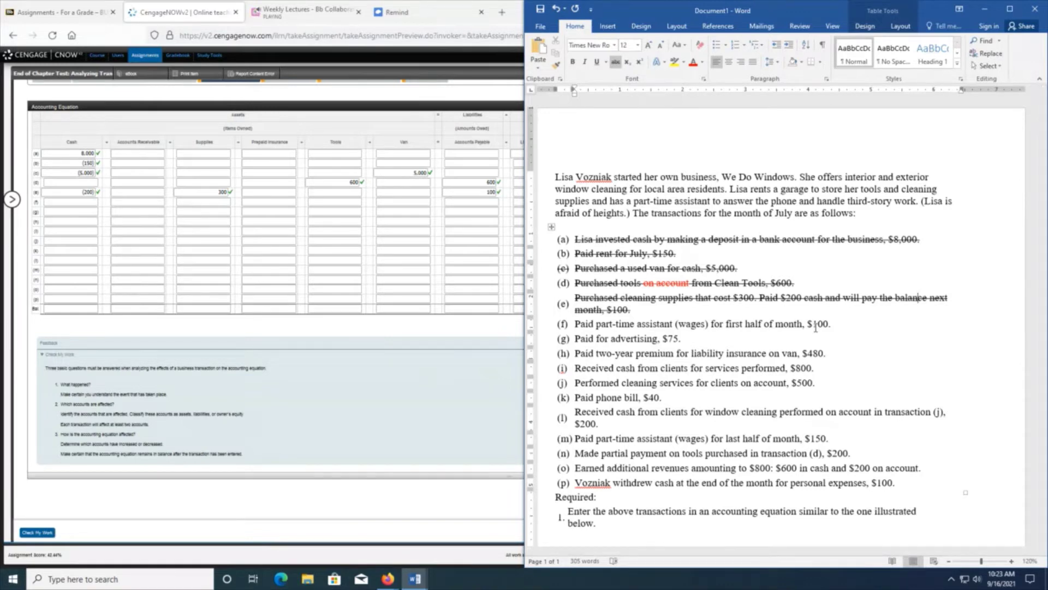
- Consult the account list in Document2 for the accounts affected by transaction (f), then return to Firefox
left_click(410, 585)
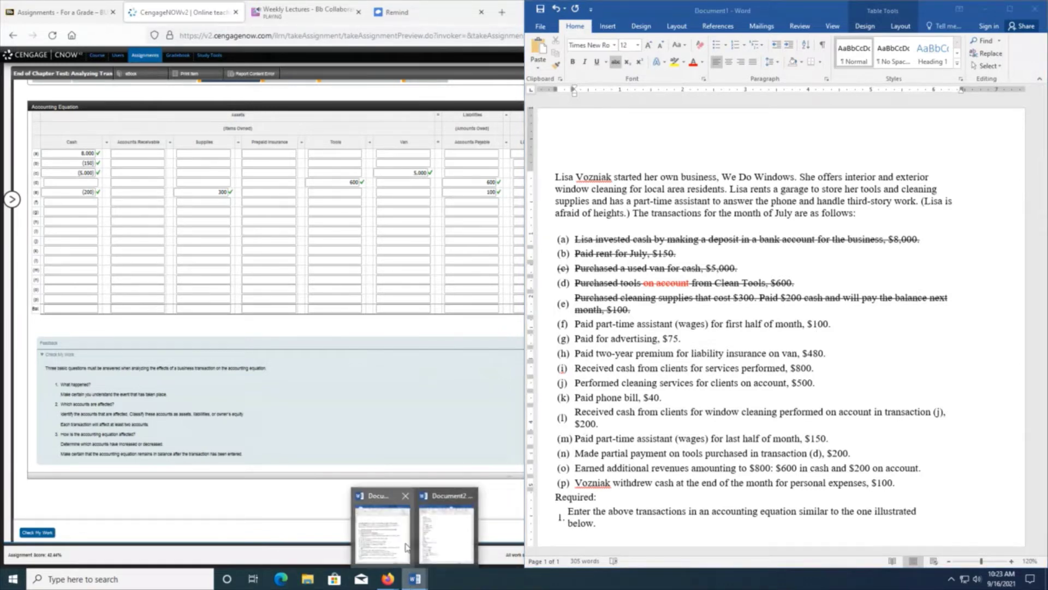
left_click(445, 541)
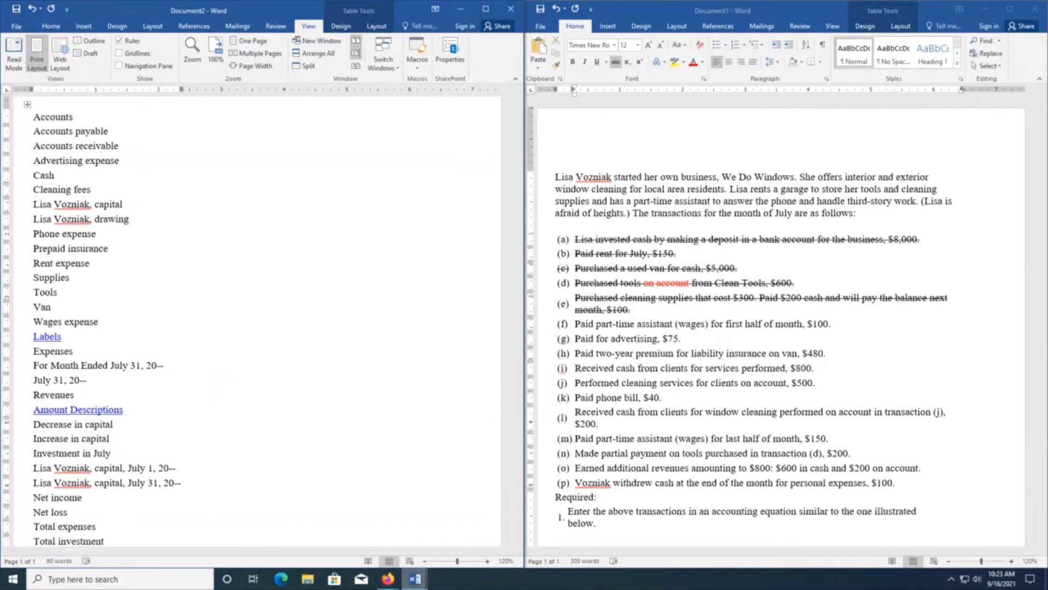
mouse_move(388, 579)
left_click(366, 524)
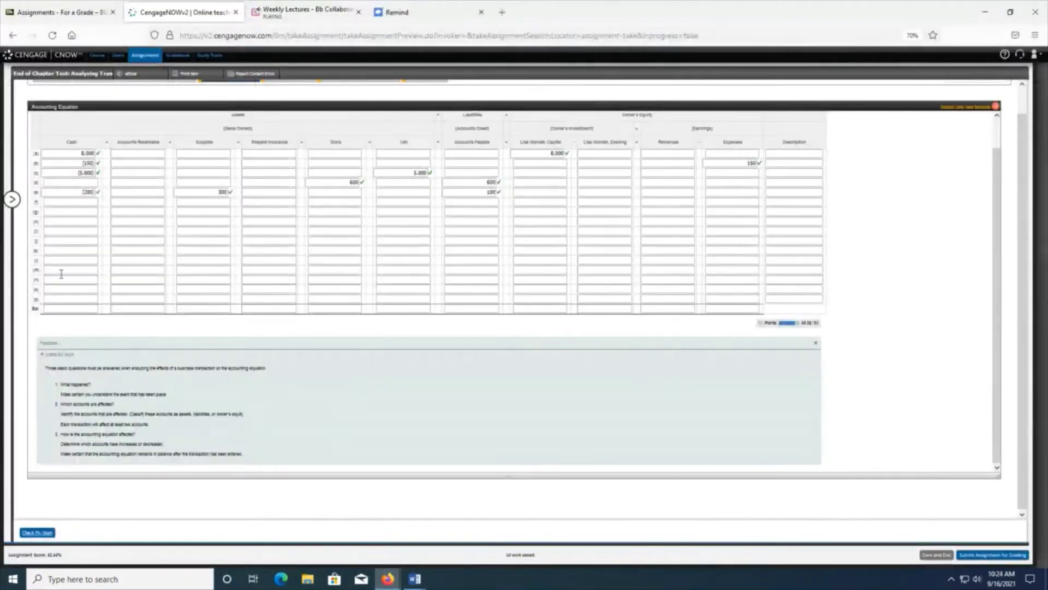
- Recheck transaction (f) in Document1, then enter -100 in its Cash column in Firefox
left_click(89, 203)
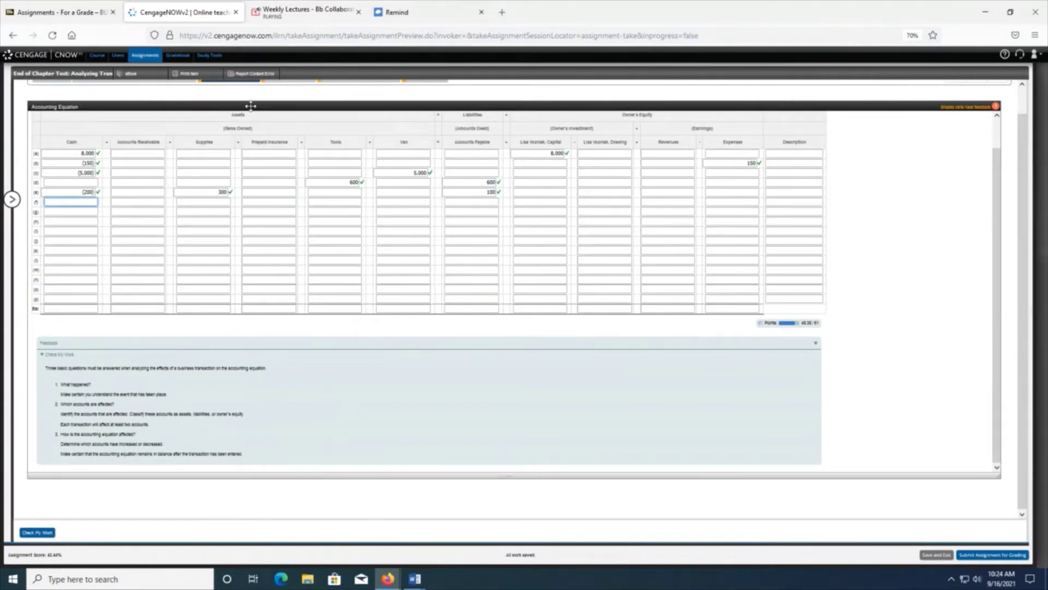
mouse_move(415, 582)
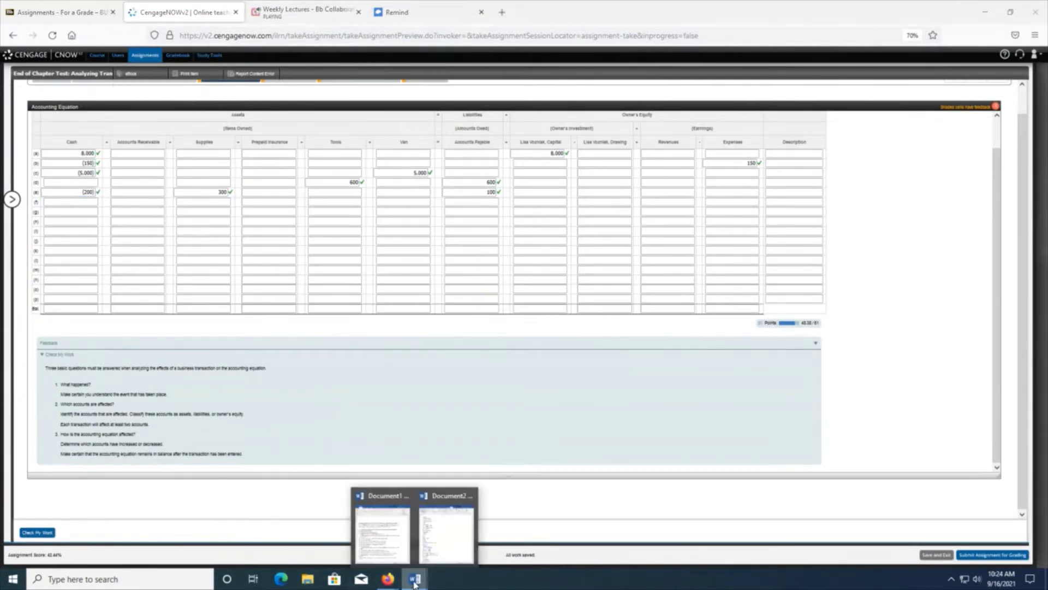
left_click(389, 546)
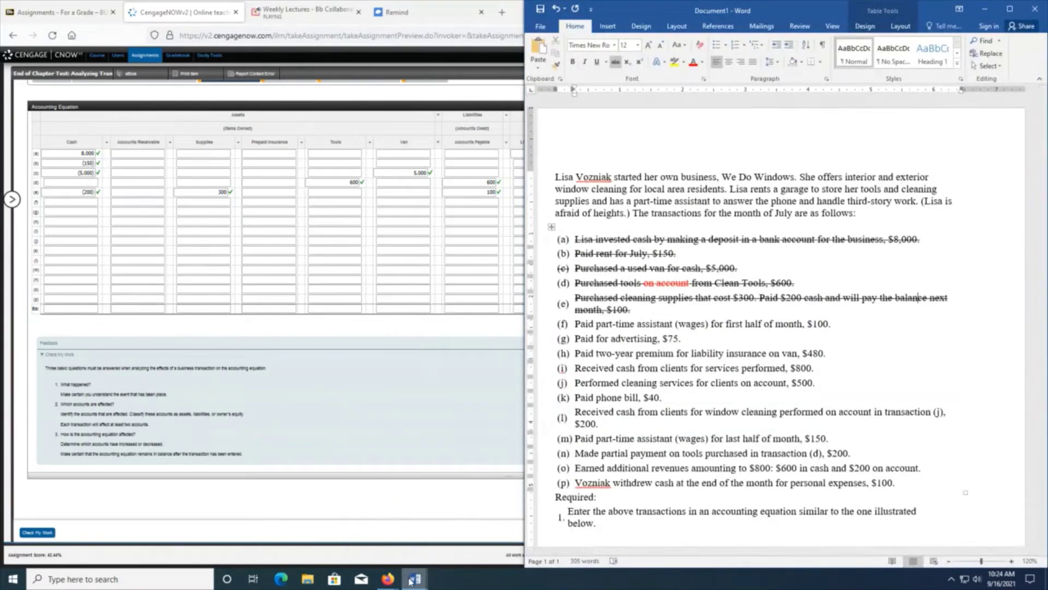
mouse_move(389, 580)
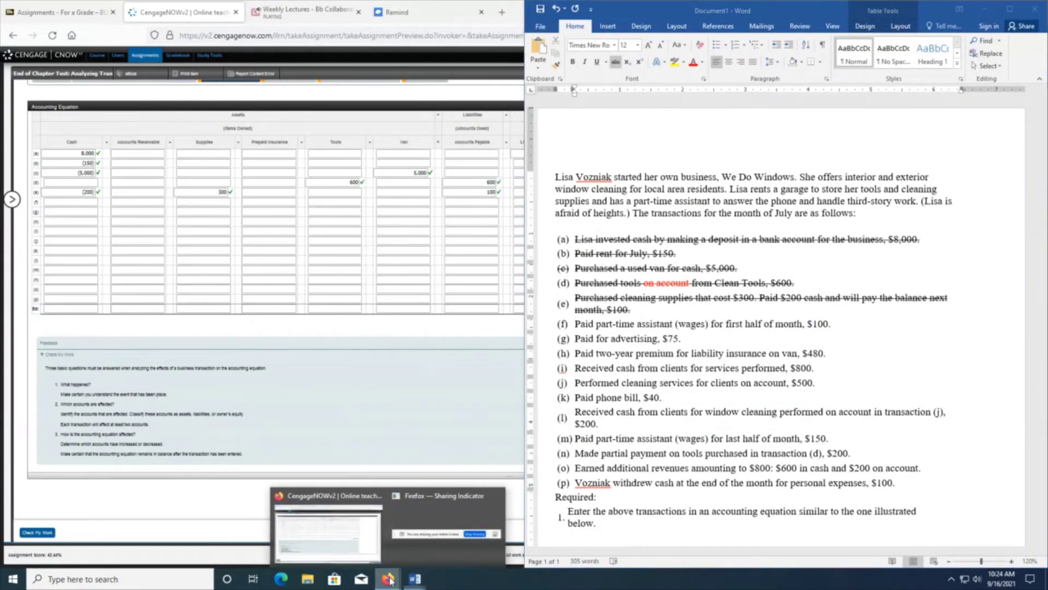
left_click(343, 542)
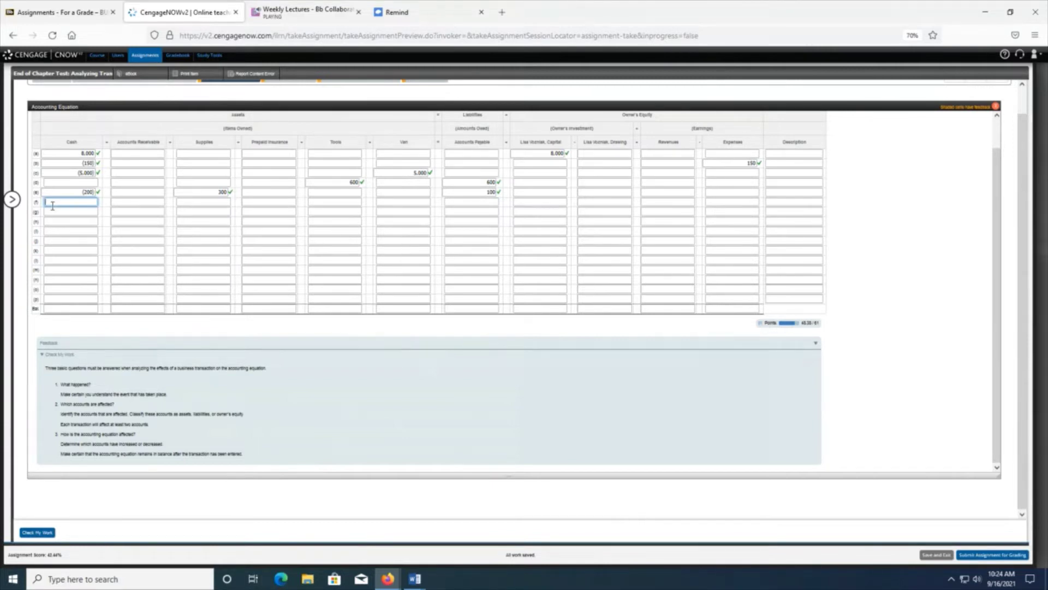
type("-15")
key("Tab")
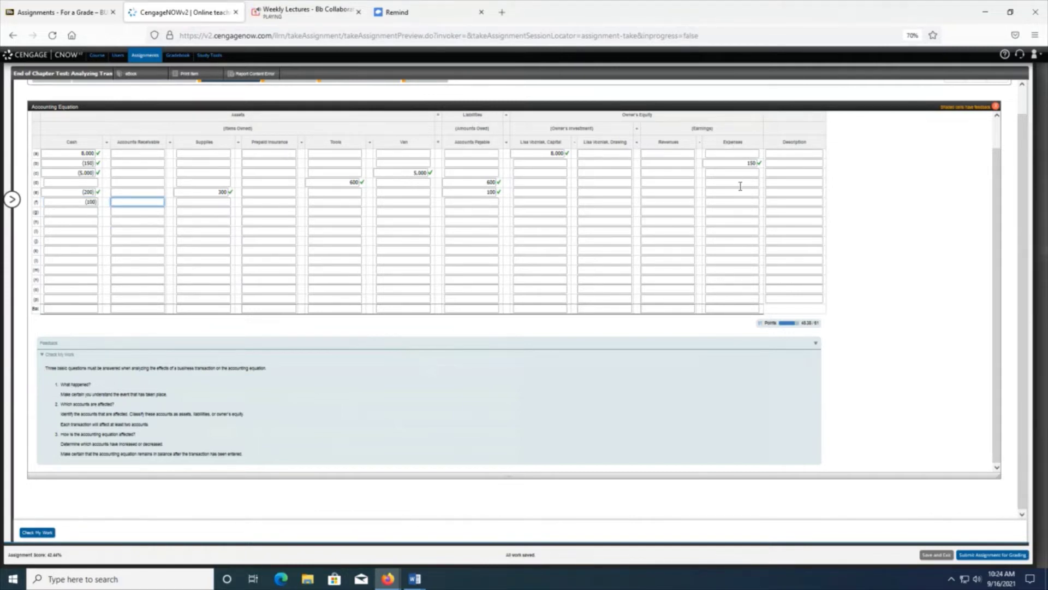
- Enter 100 in the Expenses column for transaction (f) and check the work
key("Tab")
key("Tab")
key("Tab")
key("Tab")
key("Tab")
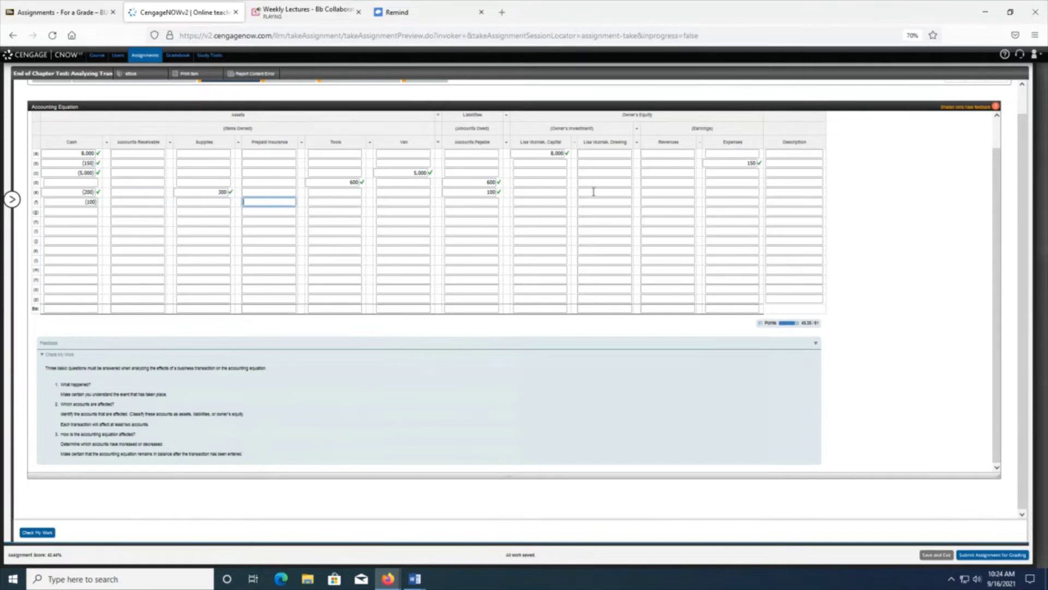
key("Tab")
key("Tab")
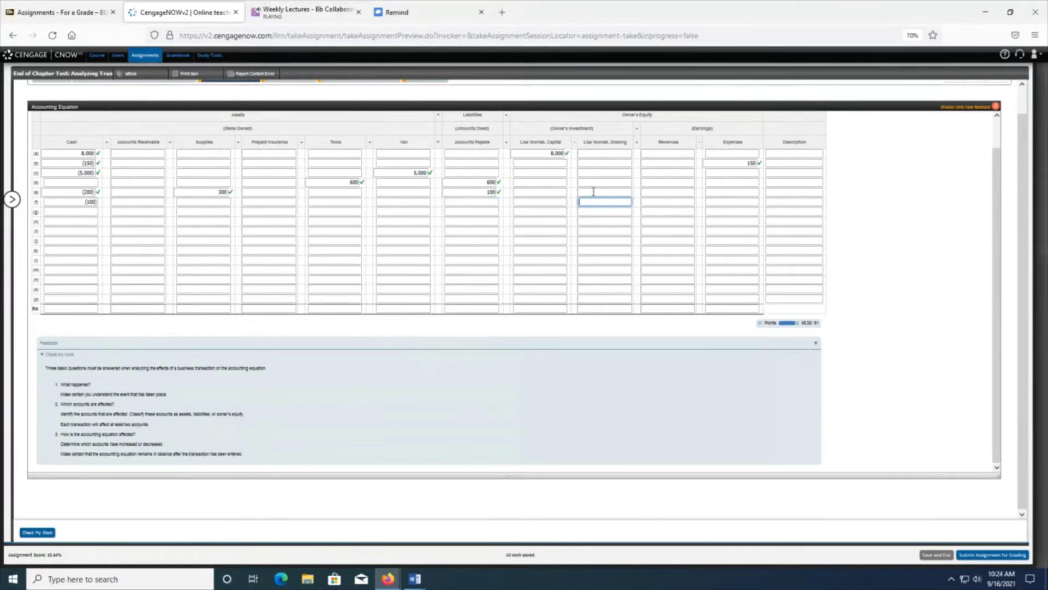
key("Tab")
key("Tab")
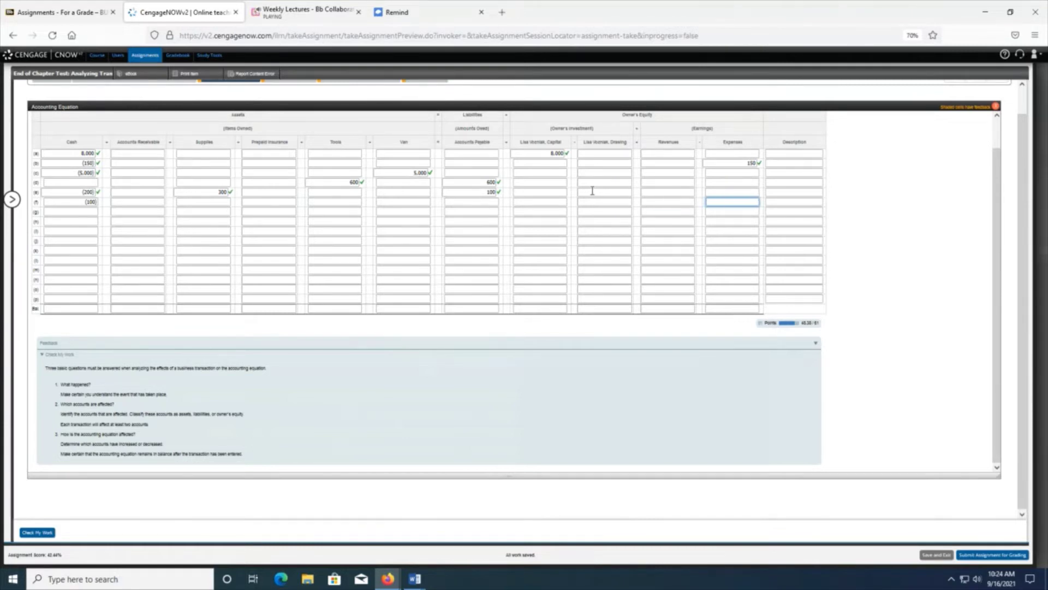
type("100")
key("Tab")
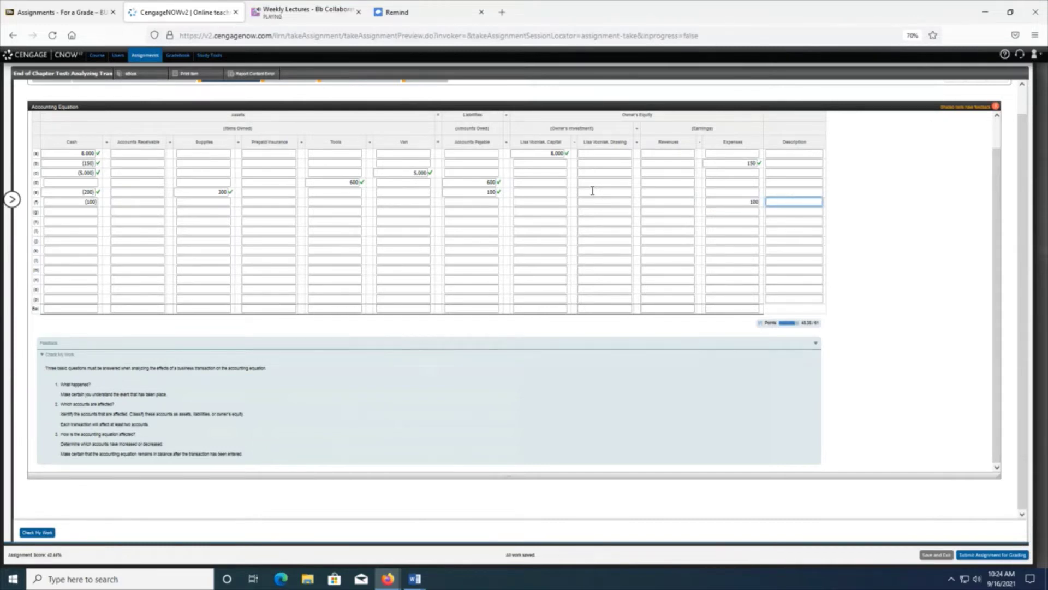
left_click(46, 534)
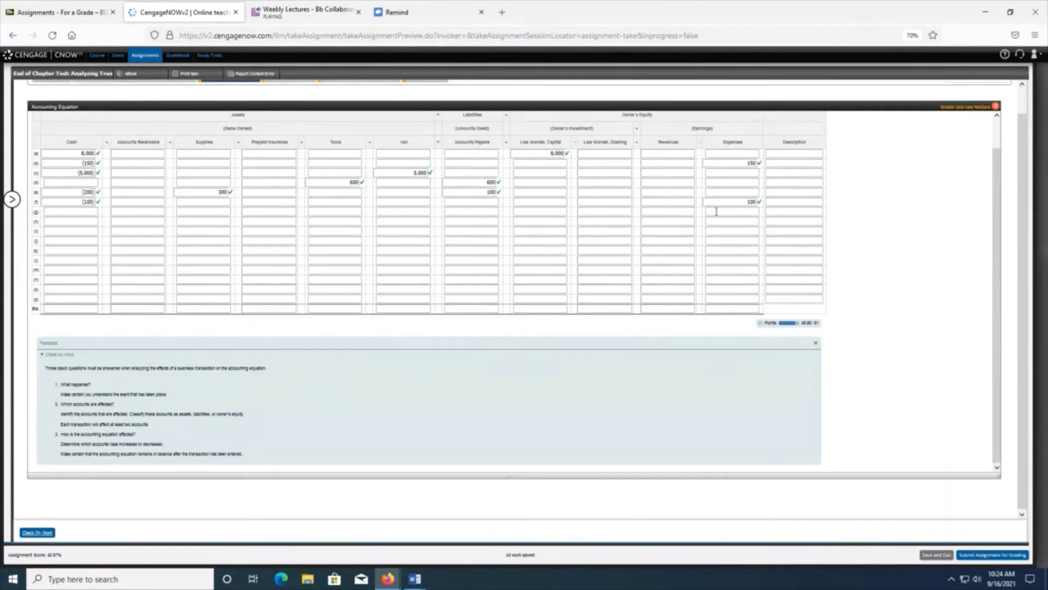
- Switch to Document1 in Word and strike transaction (f) through
left_click(415, 579)
left_click(385, 547)
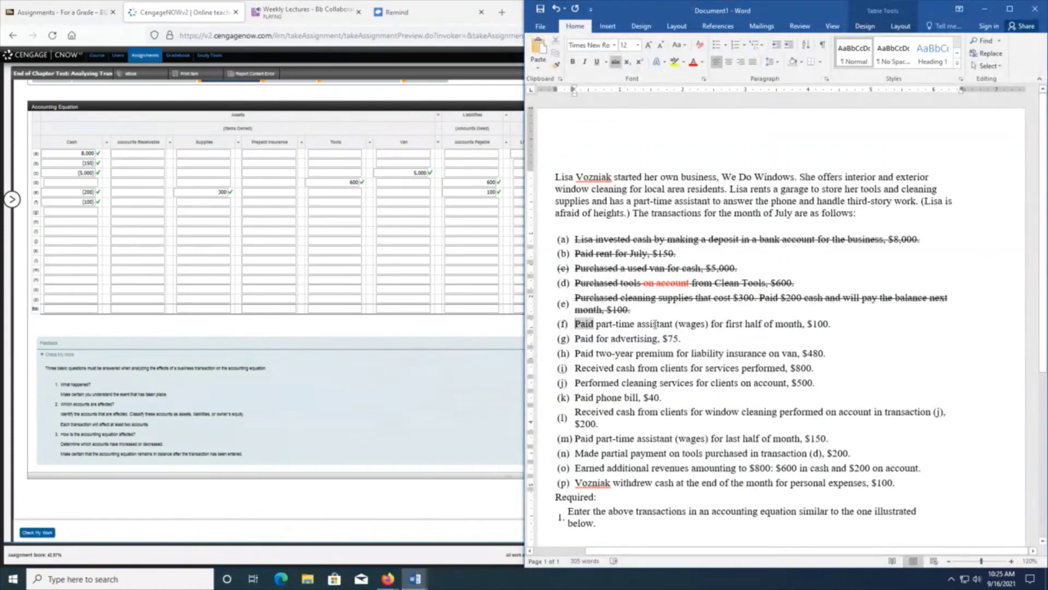
left_click_drag(575, 324, 844, 331)
left_click(615, 62)
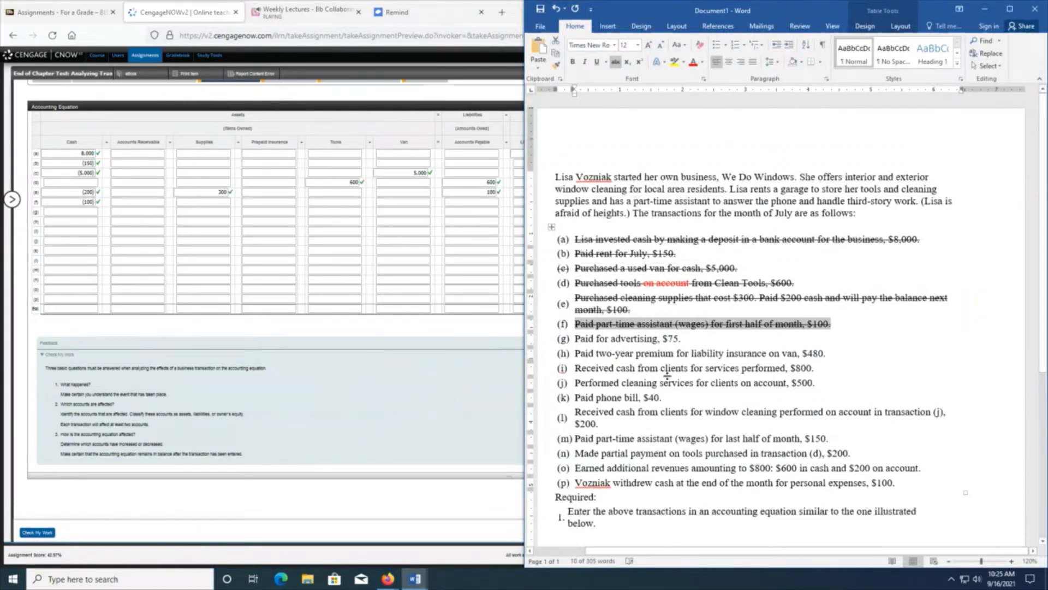
left_click(669, 396)
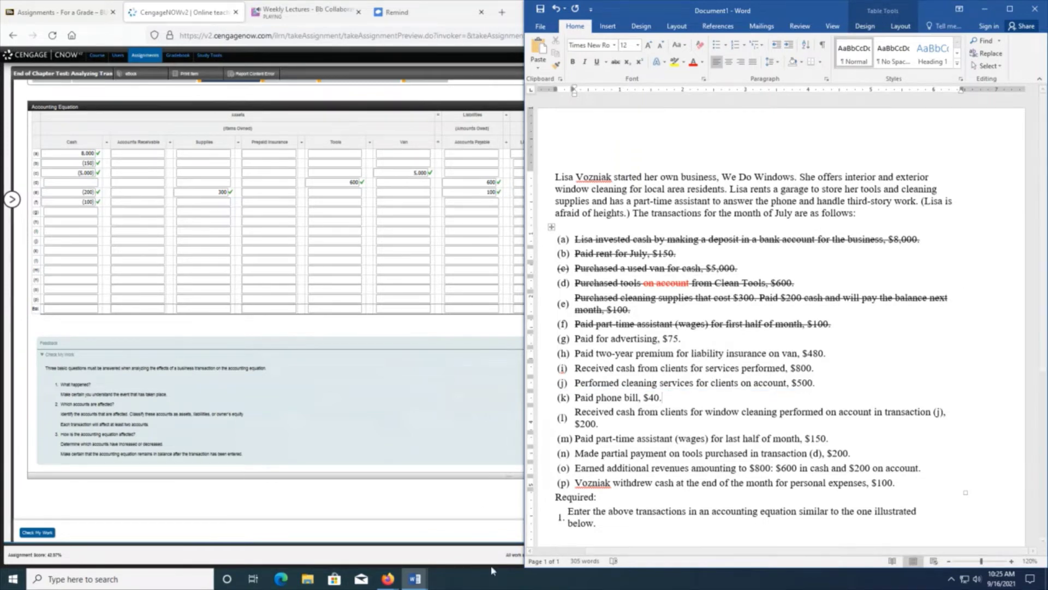
- Return to Firefox and enter -75 in the Cash column for transaction (g)
mouse_move(414, 585)
left_click(76, 214)
left_click(76, 215)
type("(75)")
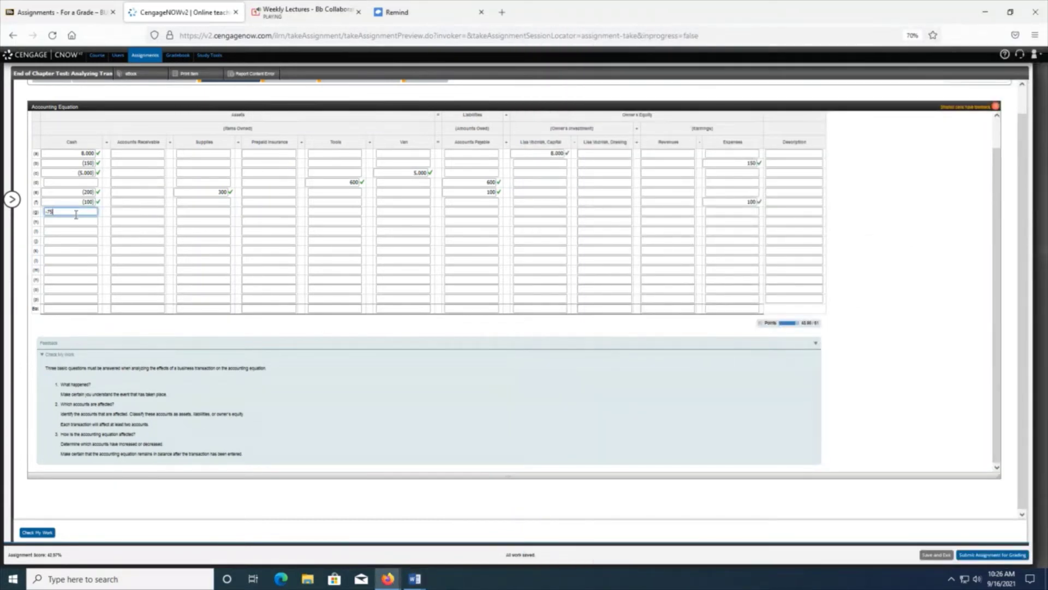
key("Tab")
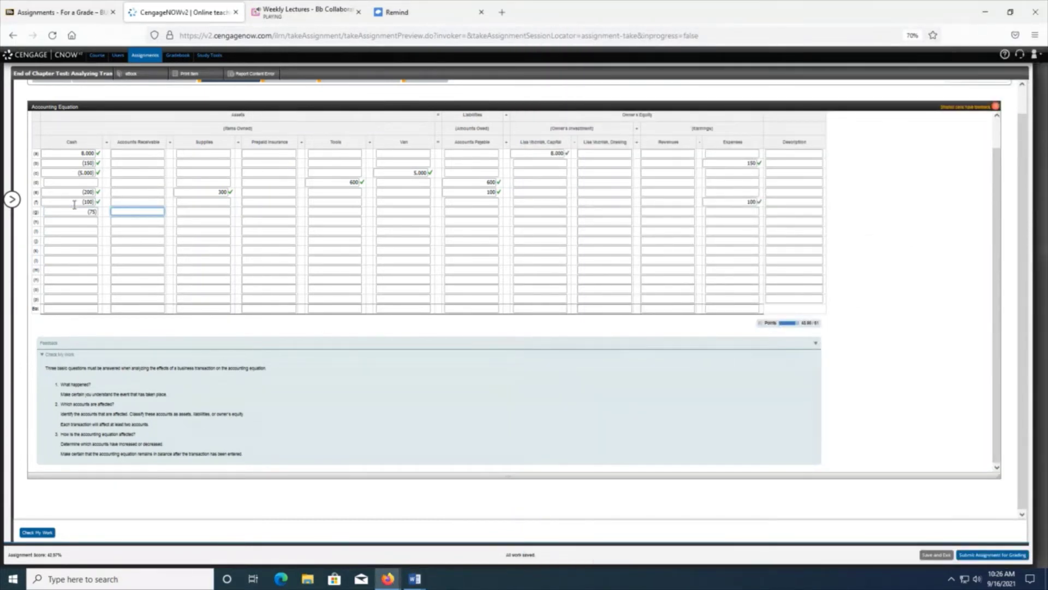
- Review transaction (g) in Document1 and look up its matching expense account in Document2's account list
left_click(414, 578)
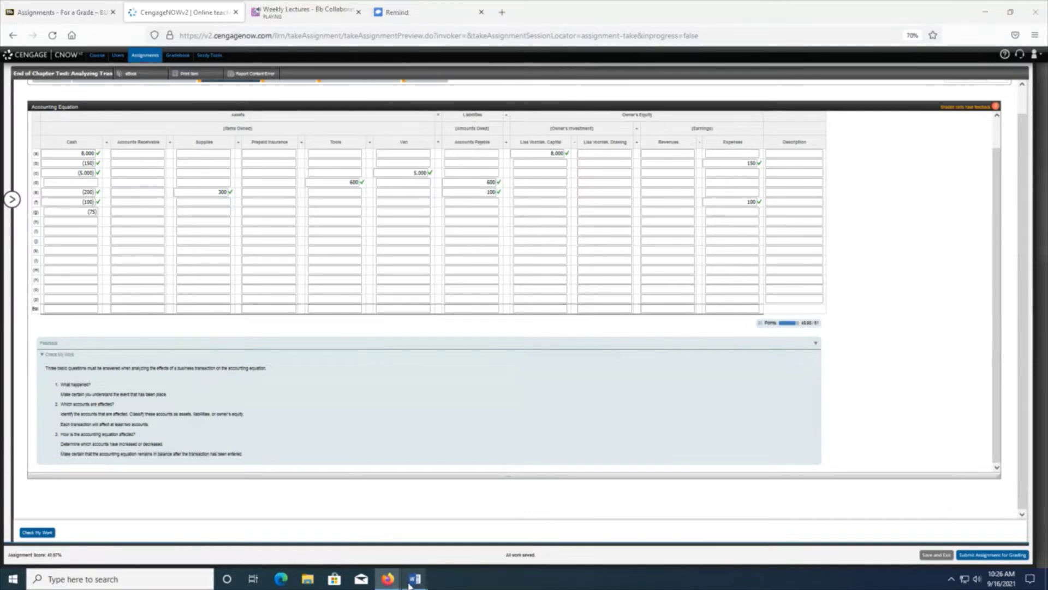
left_click(380, 549)
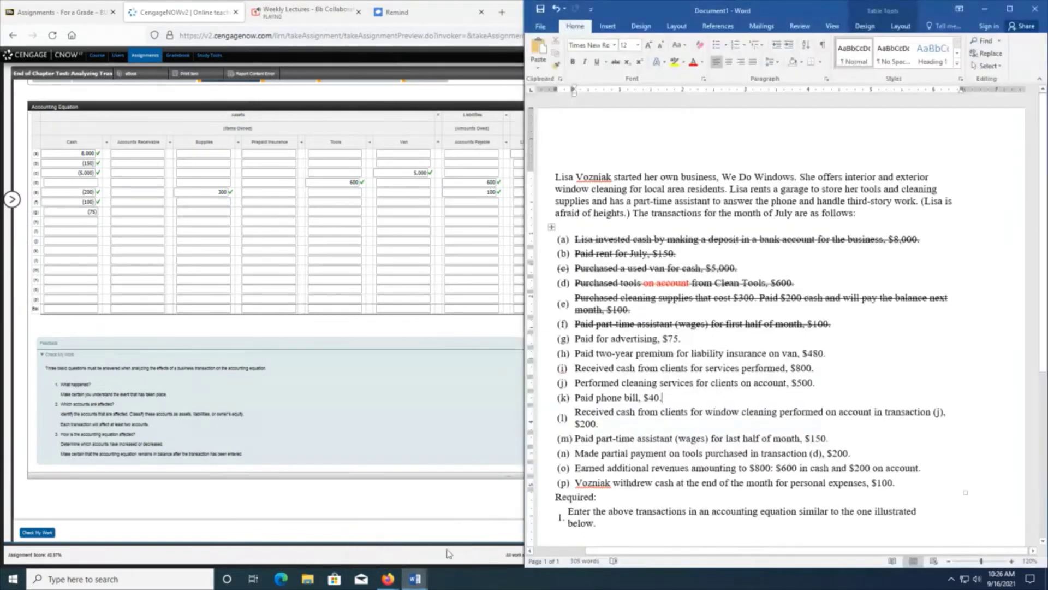
left_click(414, 579)
left_click(452, 539)
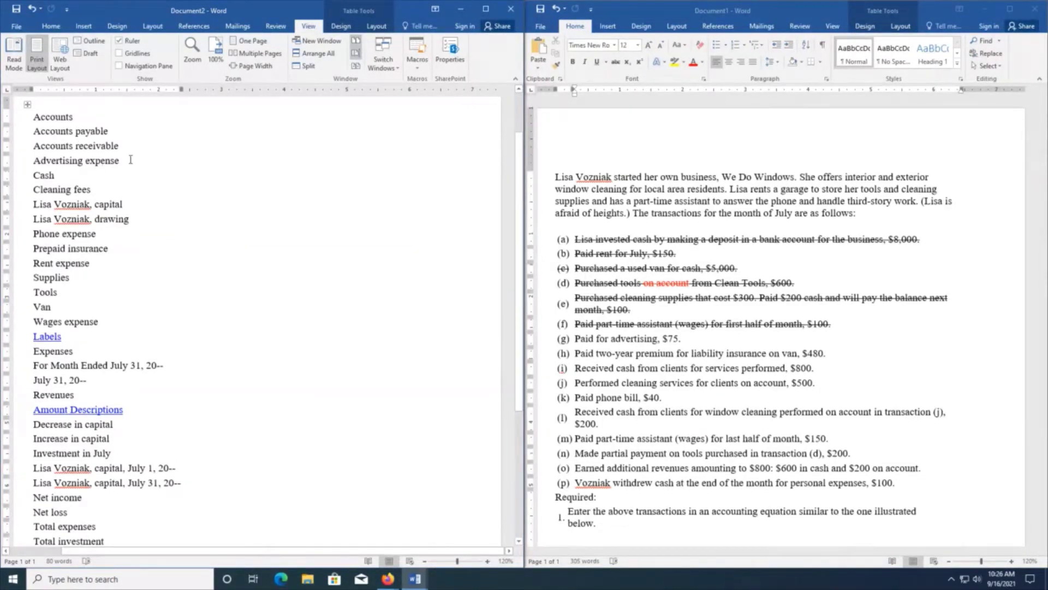
- Return to Firefox, enter 75 in the Expenses column for transaction (g) and check the work
mouse_move(388, 578)
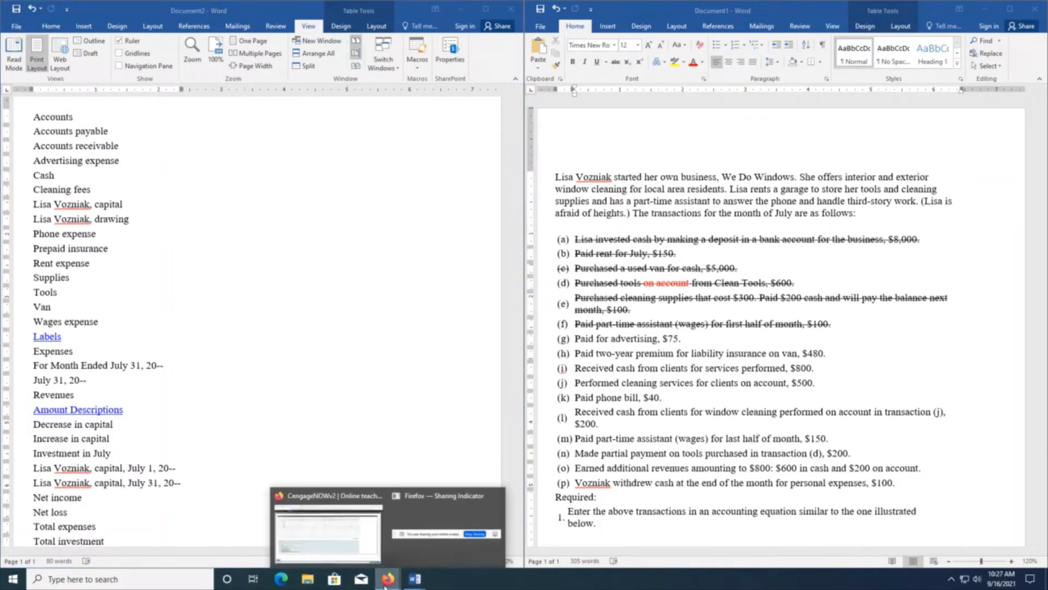
left_click(331, 543)
key("Tab")
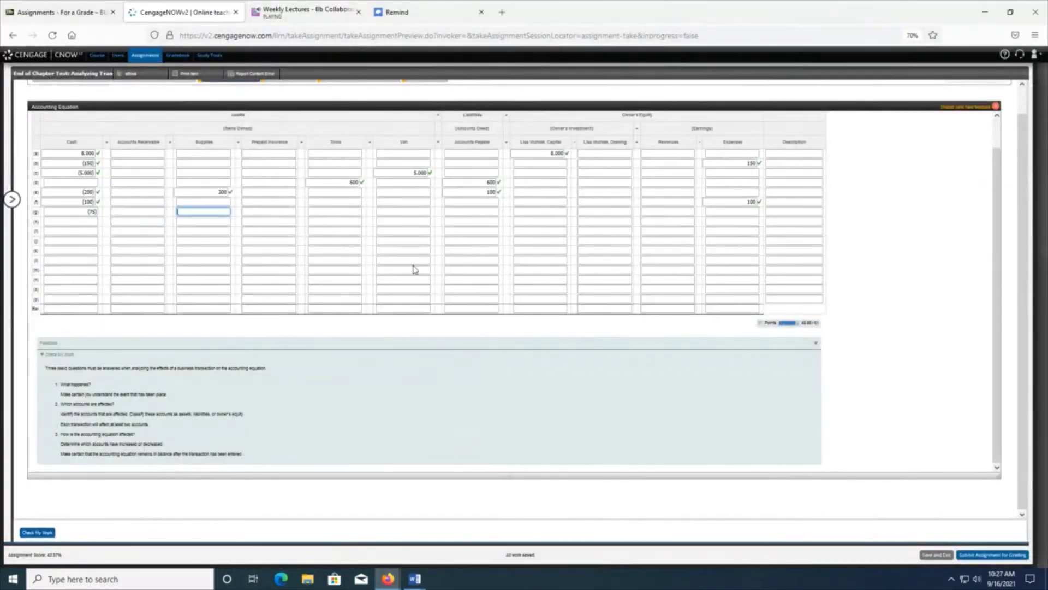
key("Tab")
key("Tab")
key("Tab")
key("Tab")
key("Tab")
key("Tab")
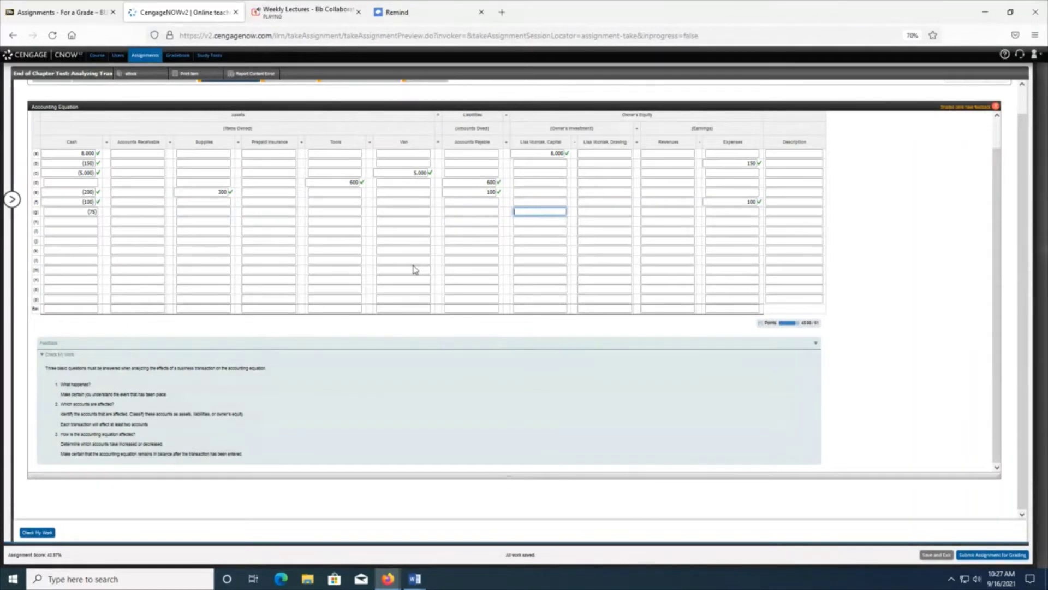
key("Tab")
key("Tab")
type("75")
key("Tab")
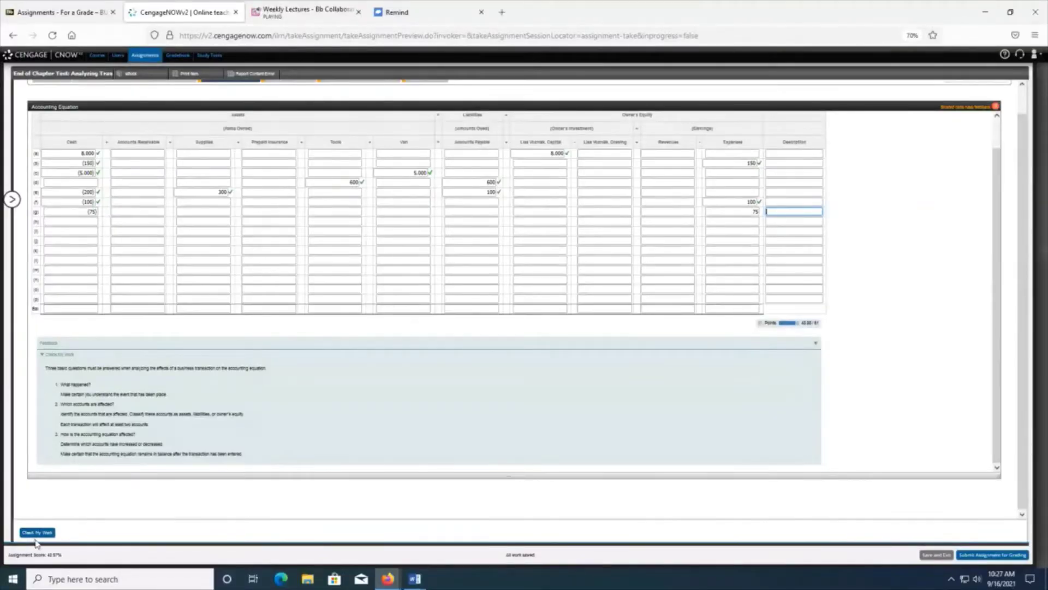
left_click(41, 534)
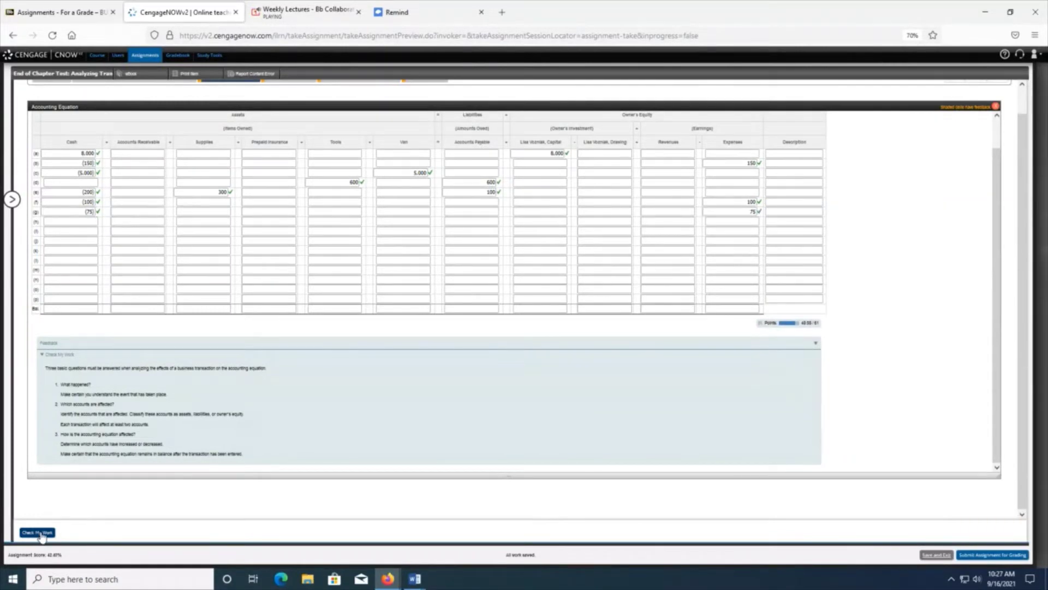
- Switch to Document1 in Word and strike transaction (g), the advertising payment, through
left_click(65, 224)
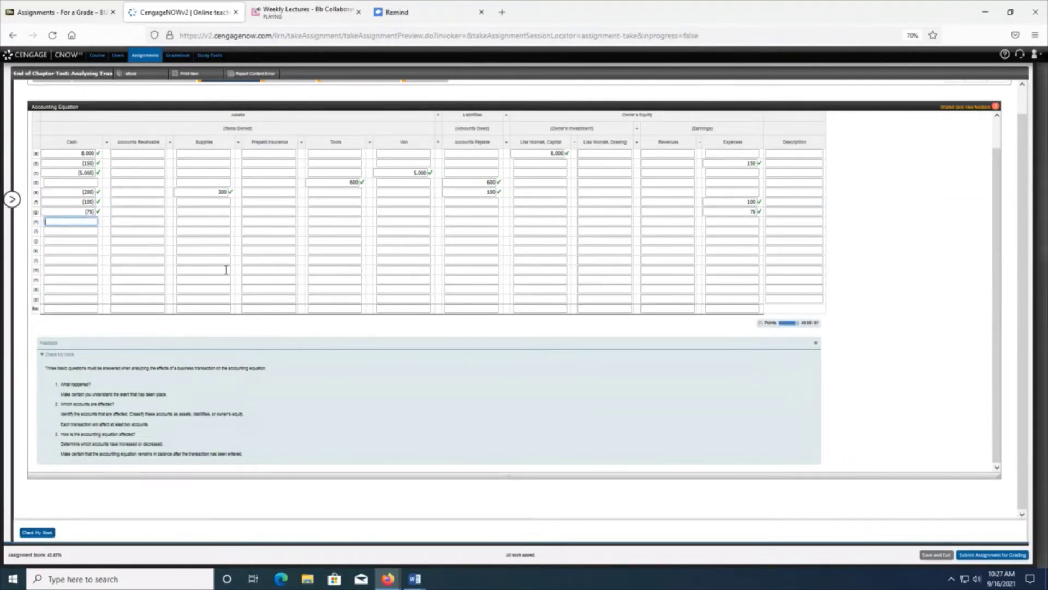
left_click(417, 583)
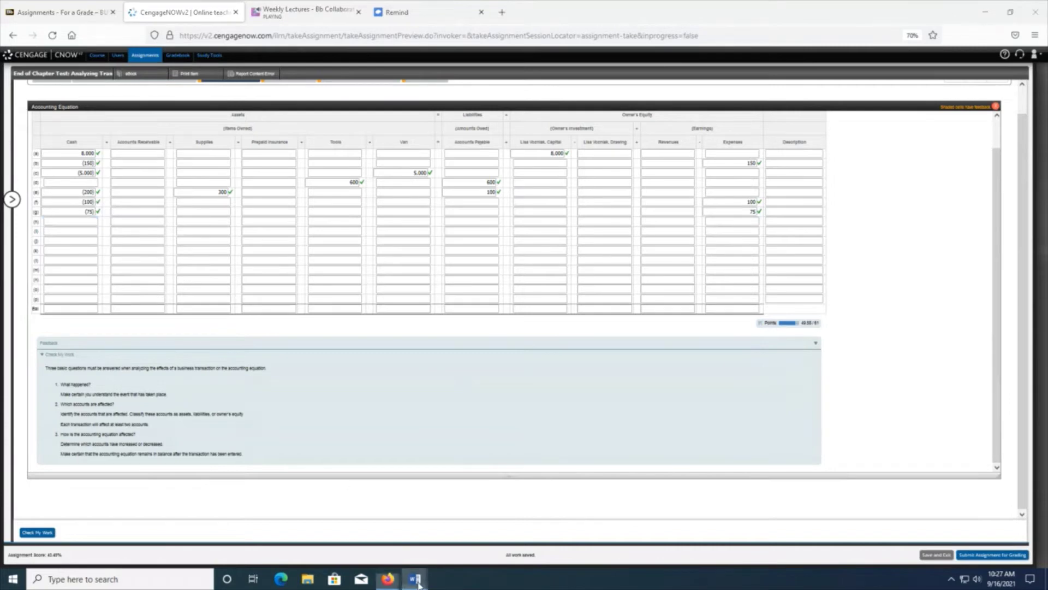
left_click(385, 548)
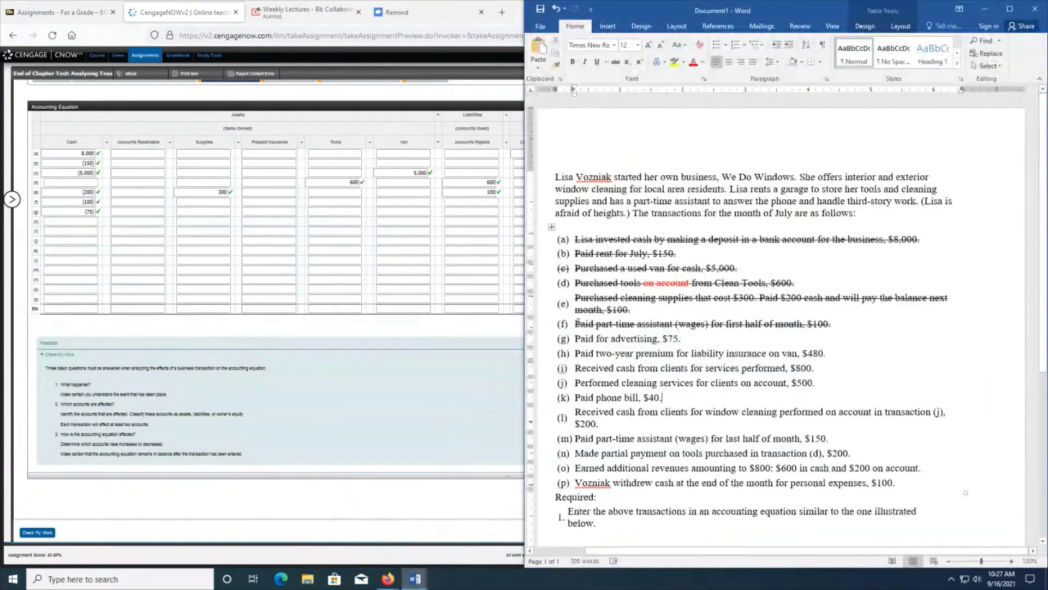
left_click_drag(575, 338, 698, 340)
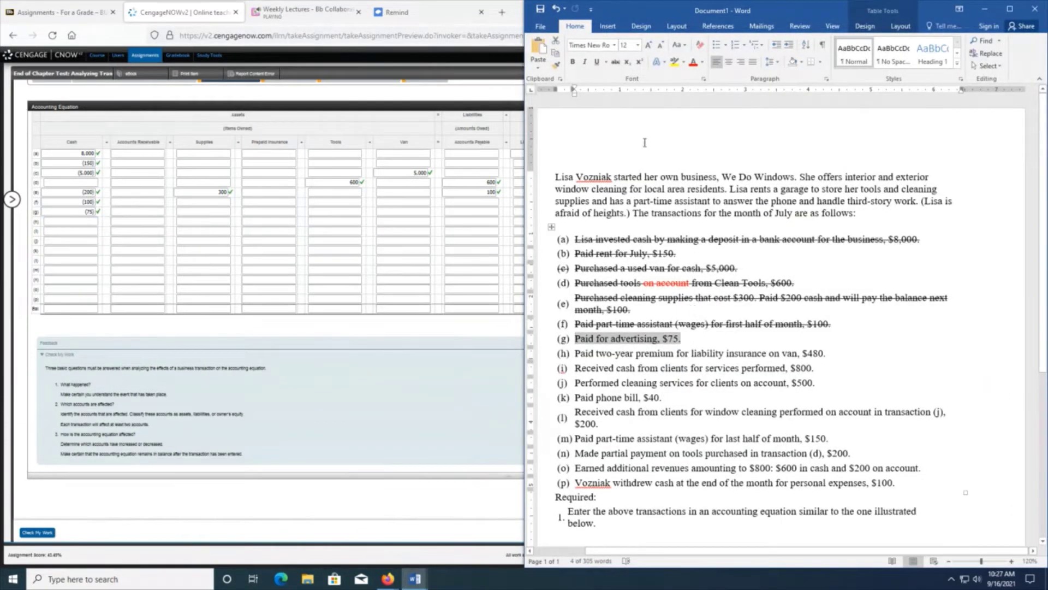
left_click(616, 62)
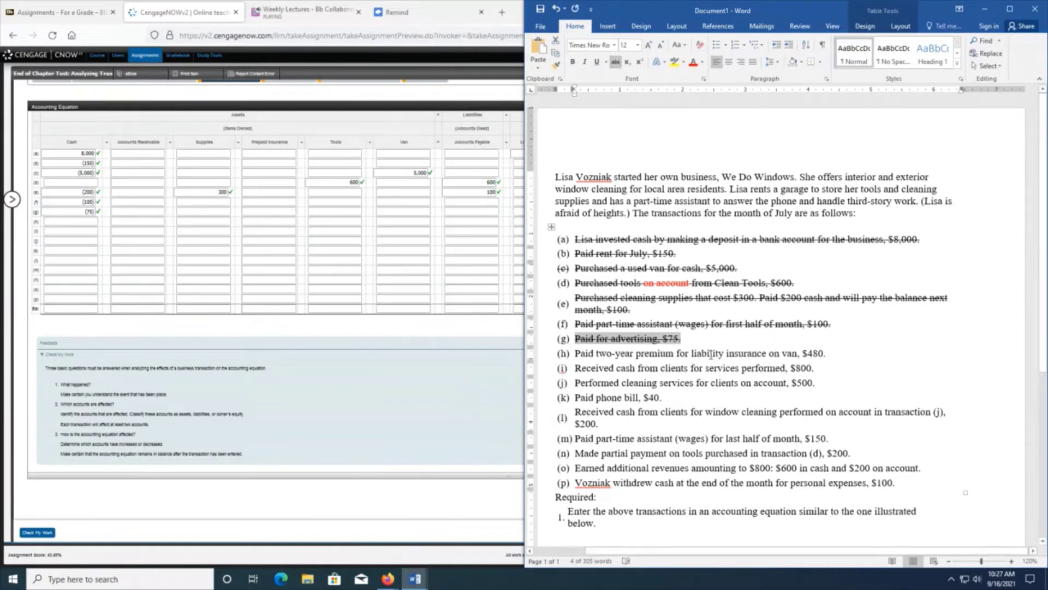
left_click(709, 354)
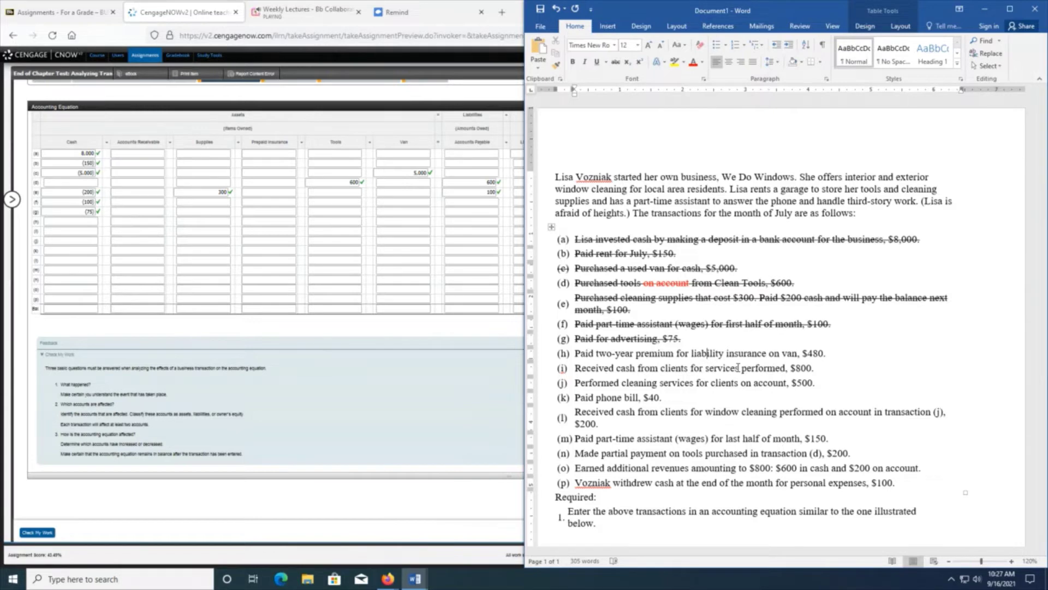
- Return to the accounting equation in Firefox and enter -480 in the Cash column for transaction (h)
left_click(70, 222)
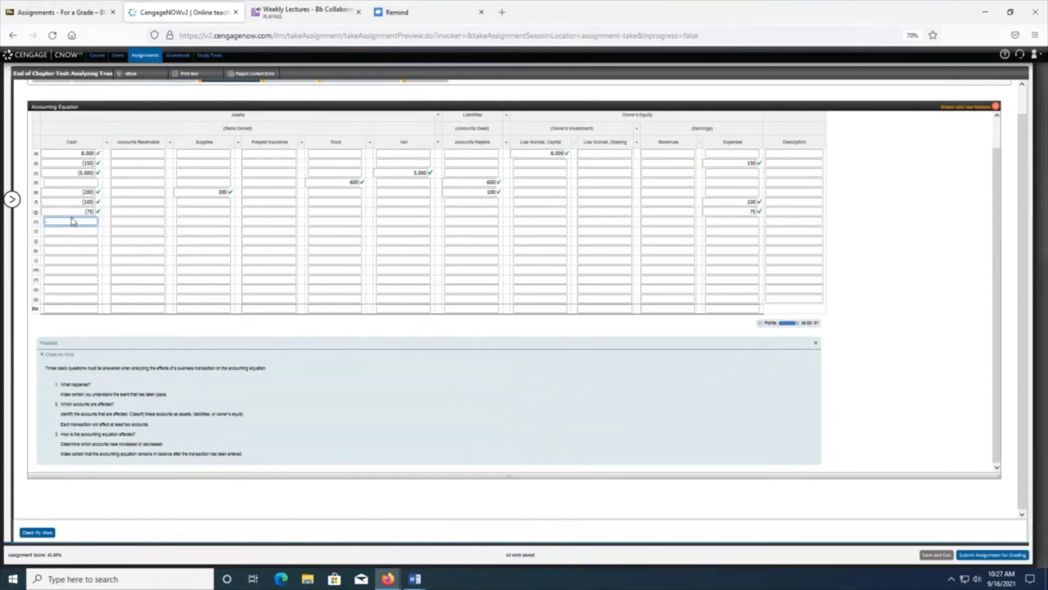
type("-480")
key("Tab")
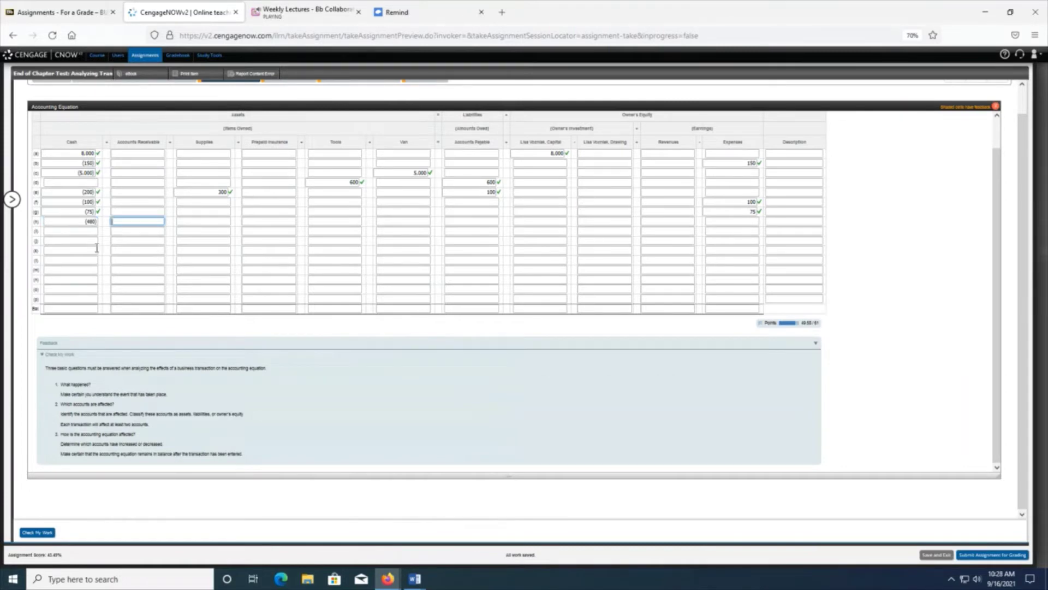
- Review transaction (h) in Document1 and look up its matching insurance account in Document2's account list
left_click(408, 578)
left_click(382, 530)
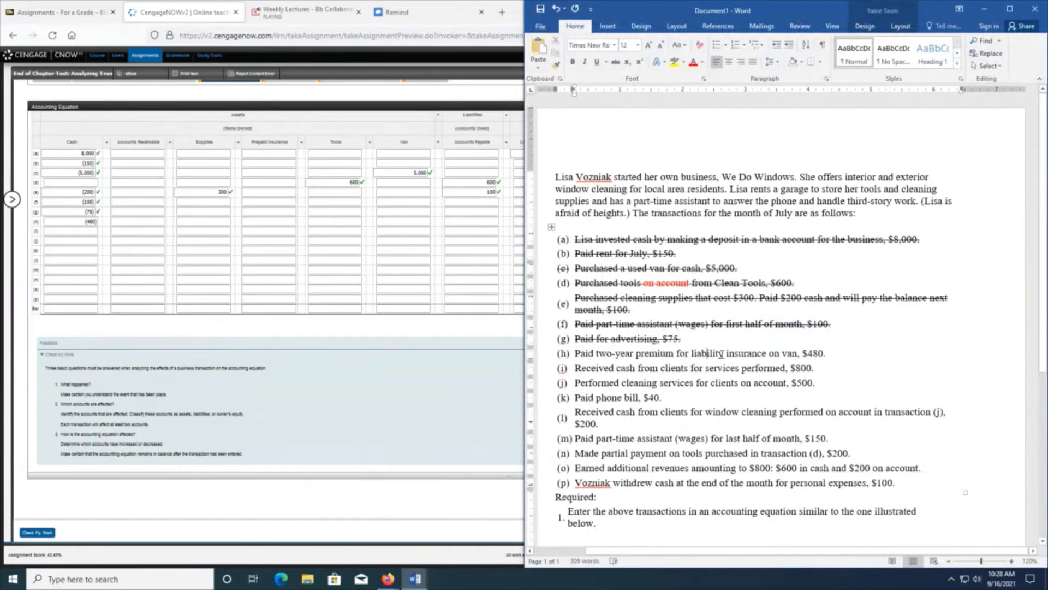
left_click(411, 580)
left_click(447, 532)
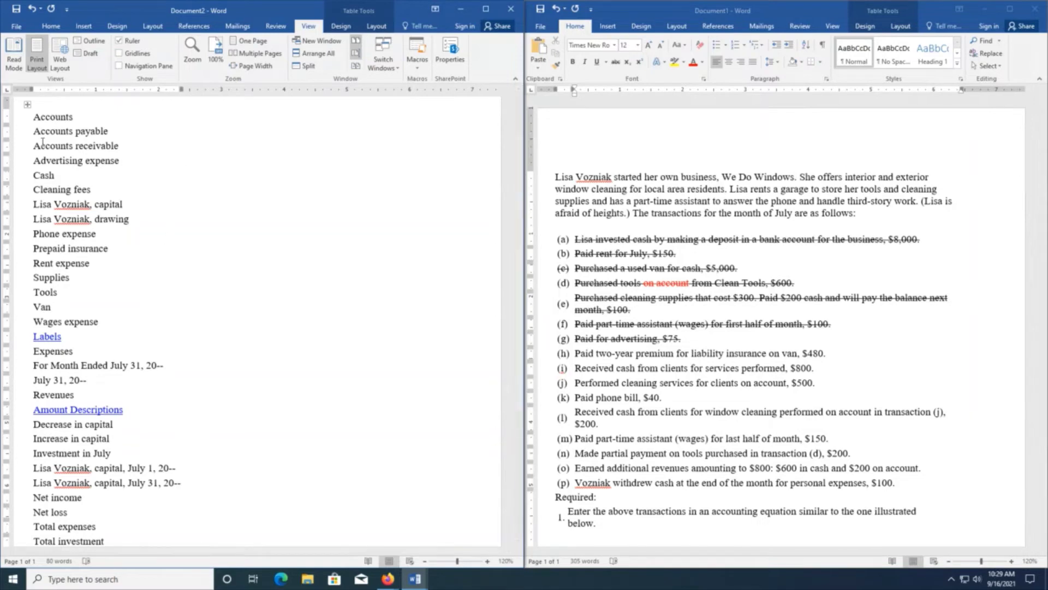
left_click(115, 250)
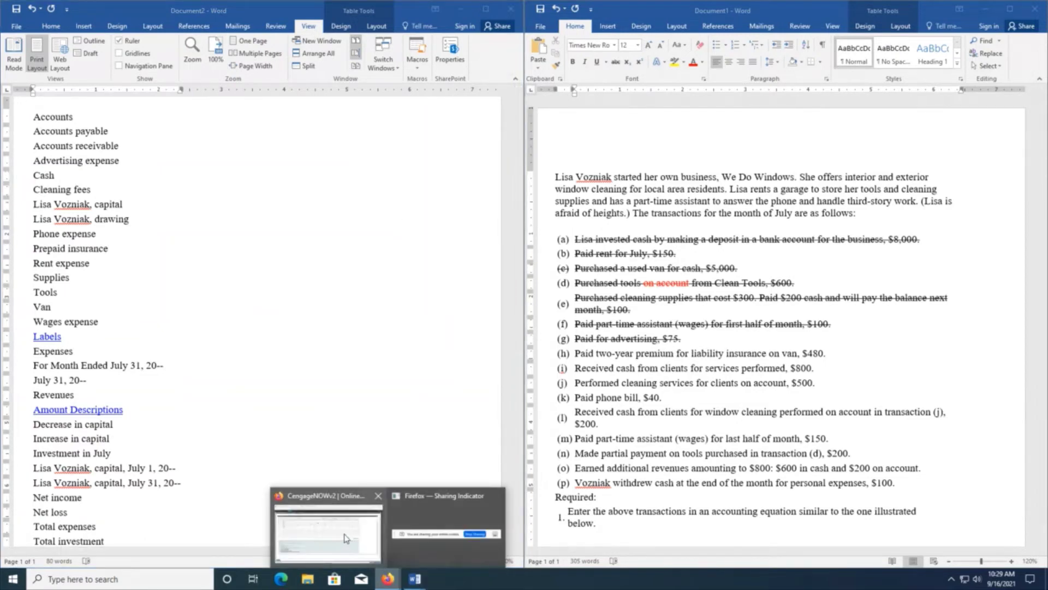
- Return to Firefox, enter 480 in the Prepaid Insurance column for transaction (h) and check the work
left_click(347, 538)
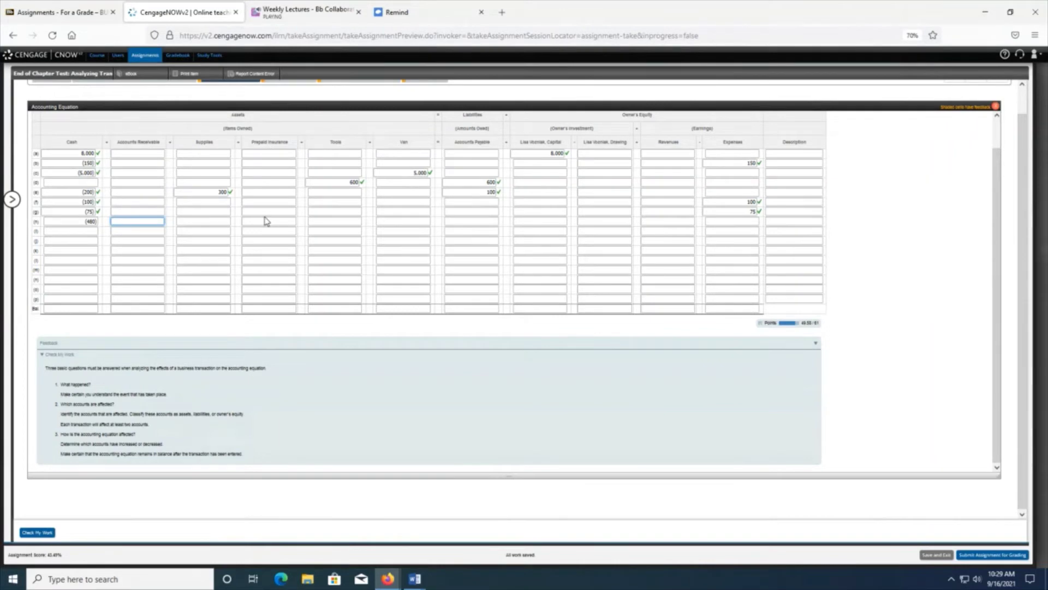
key("Tab")
key("Tab")
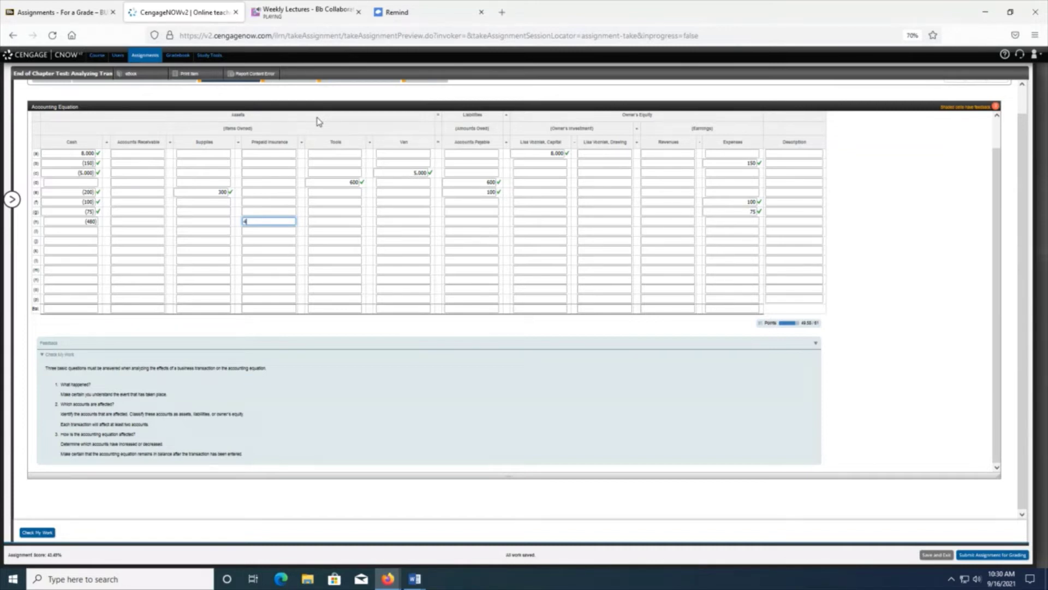
type("80")
key("Tab")
left_click(44, 534)
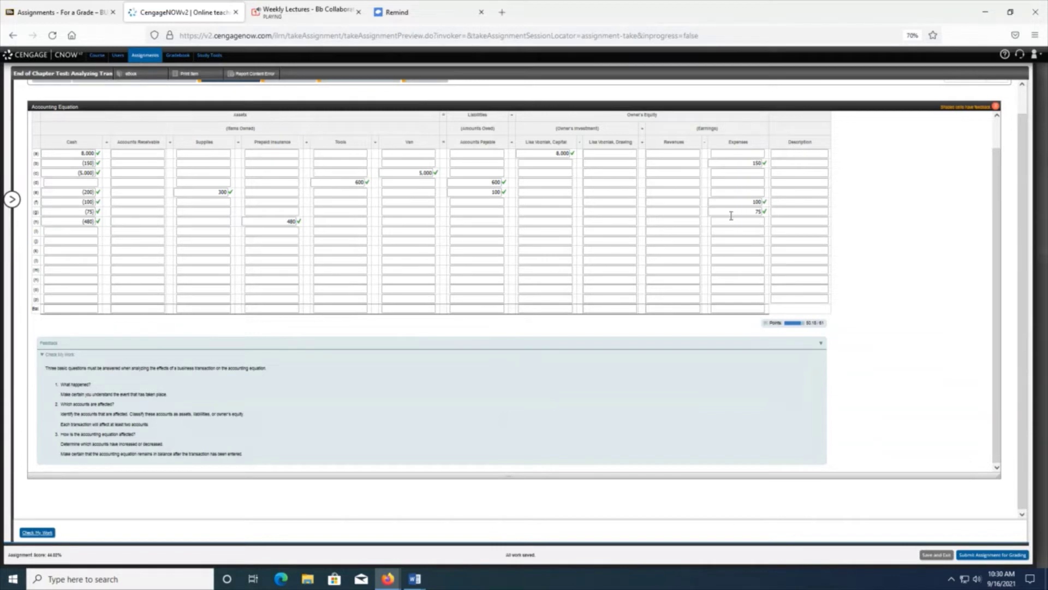
- Switch to Document1 in Word and strike transaction (h), the insurance premium, through
left_click(86, 233)
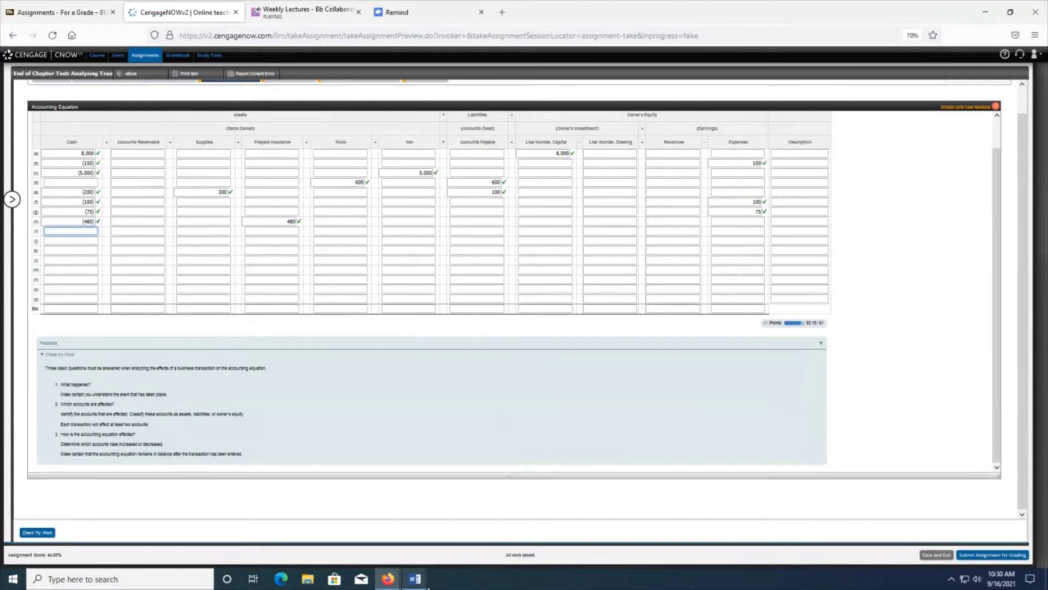
mouse_move(416, 579)
left_click(382, 538)
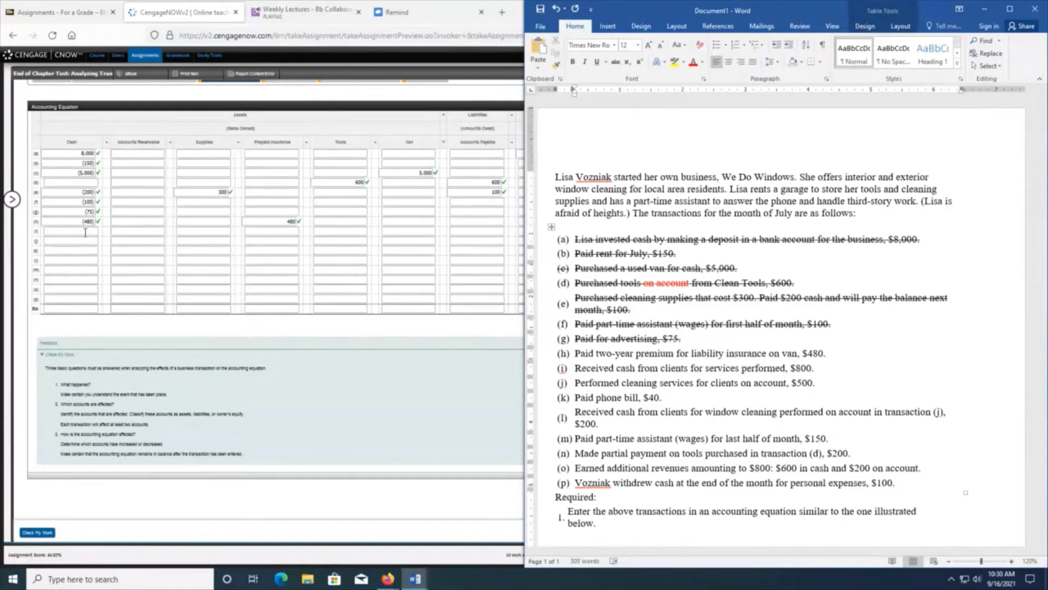
left_click_drag(587, 357, 848, 354)
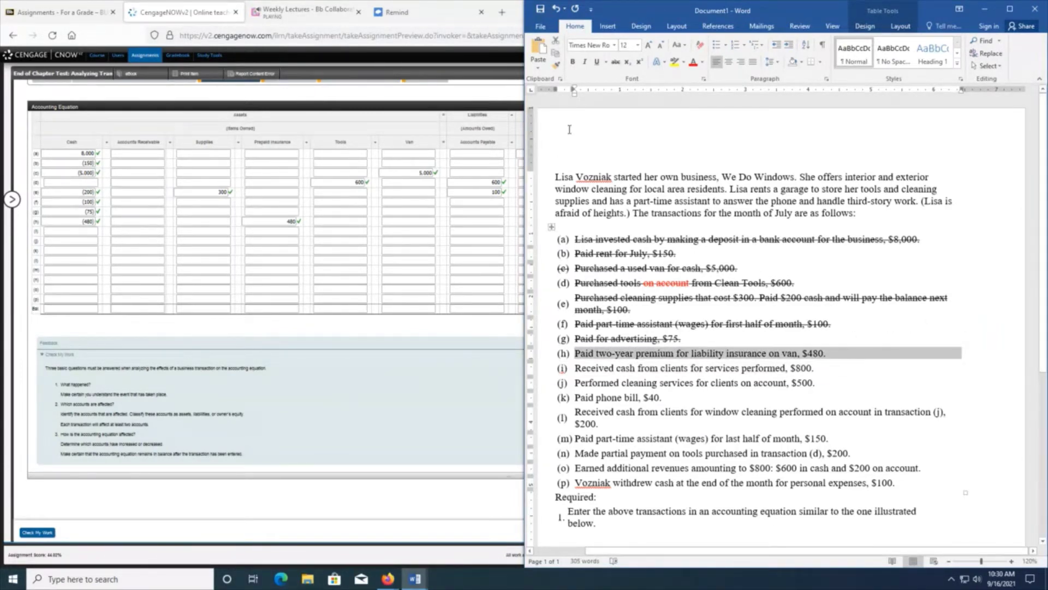
left_click(615, 62)
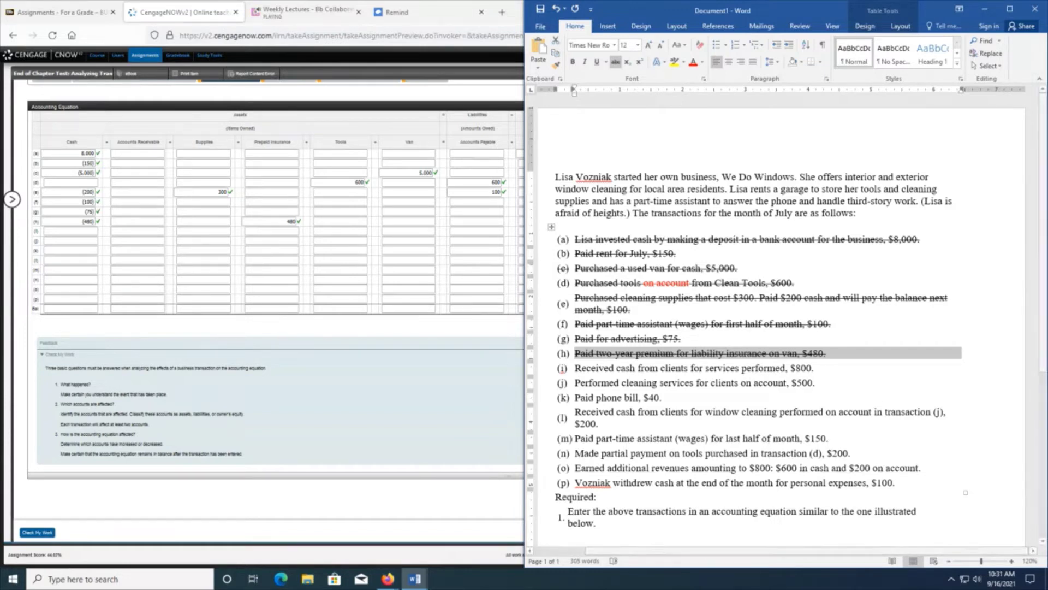
- Examine Document2's account list and review transaction (i) in Document1 to identify the accounts it affects
left_click(414, 579)
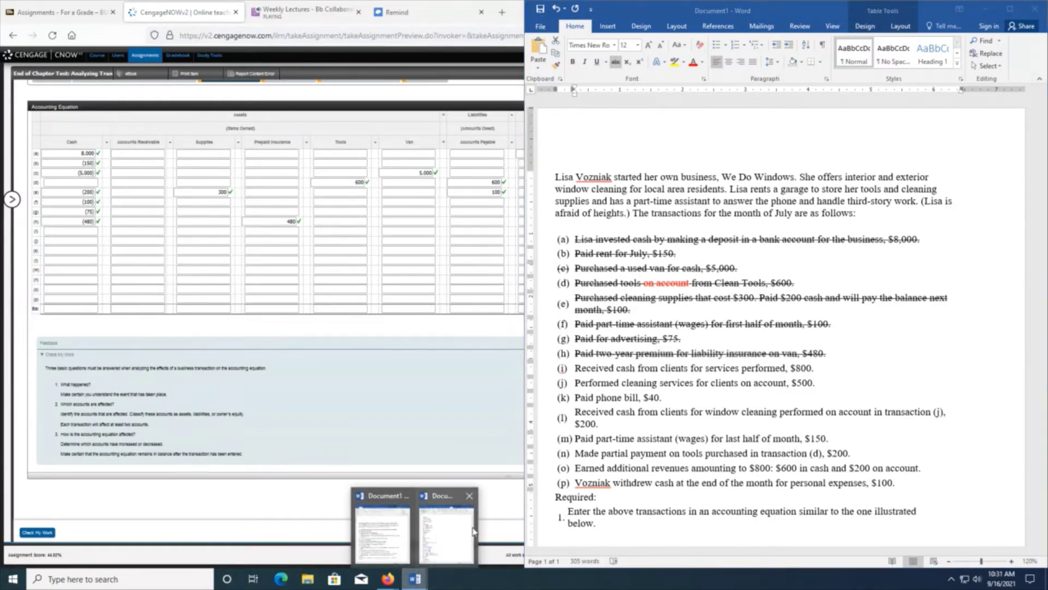
left_click(458, 538)
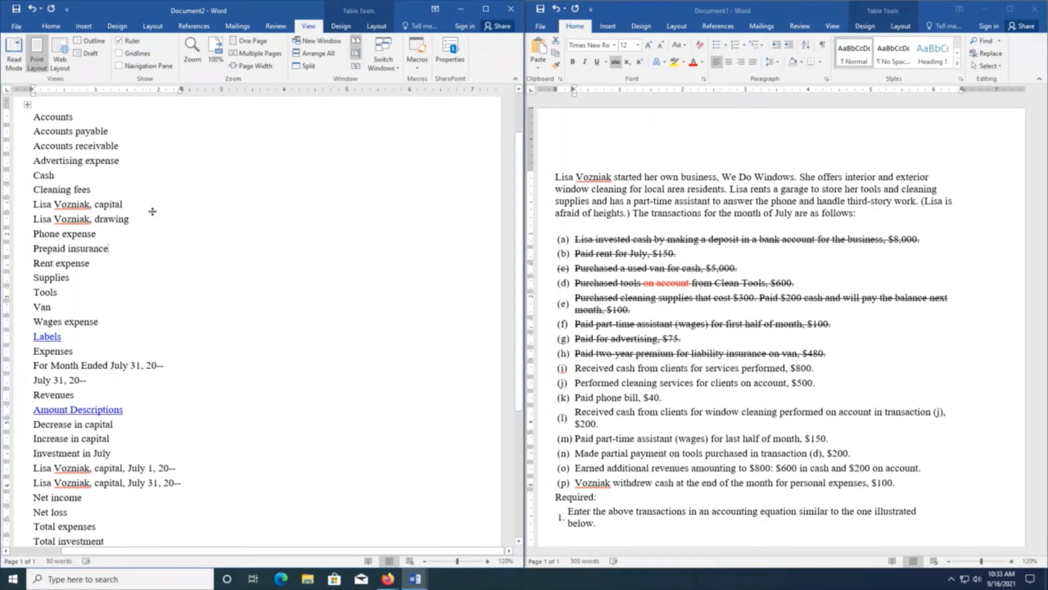
mouse_move(388, 577)
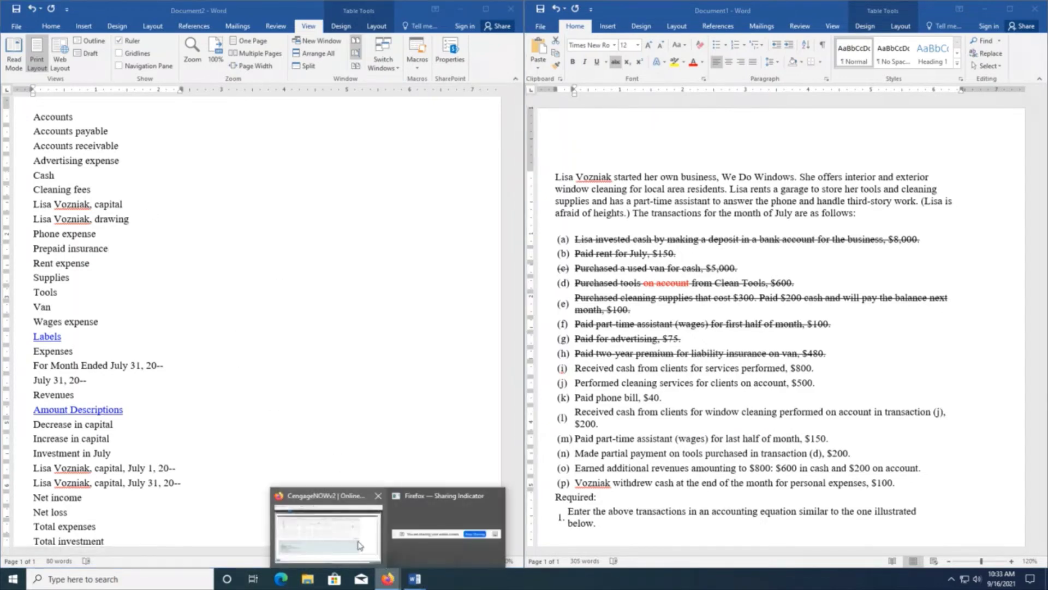
left_click(362, 547)
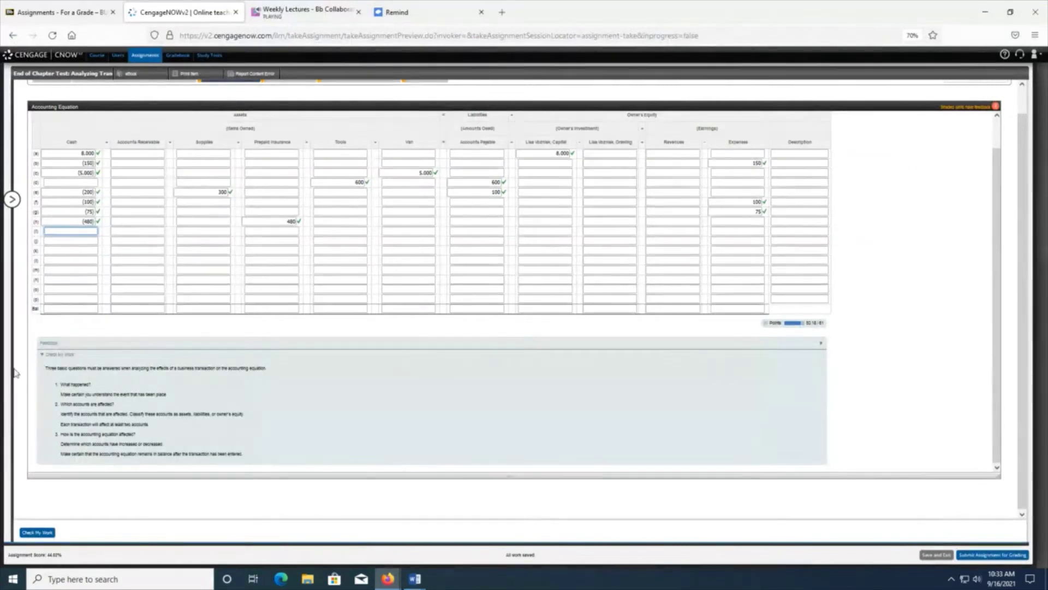
mouse_move(415, 578)
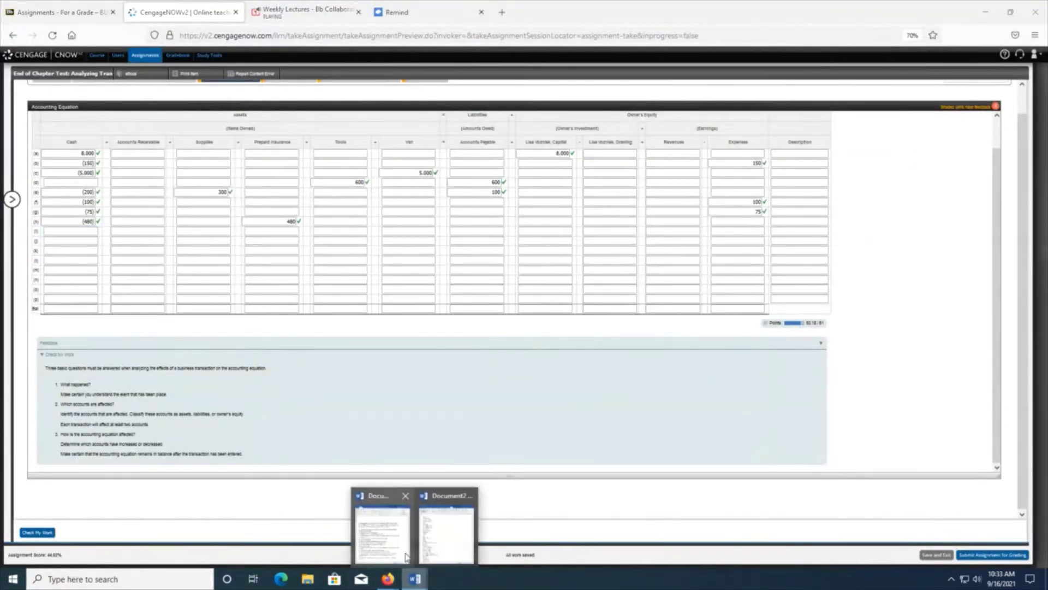
left_click(410, 559)
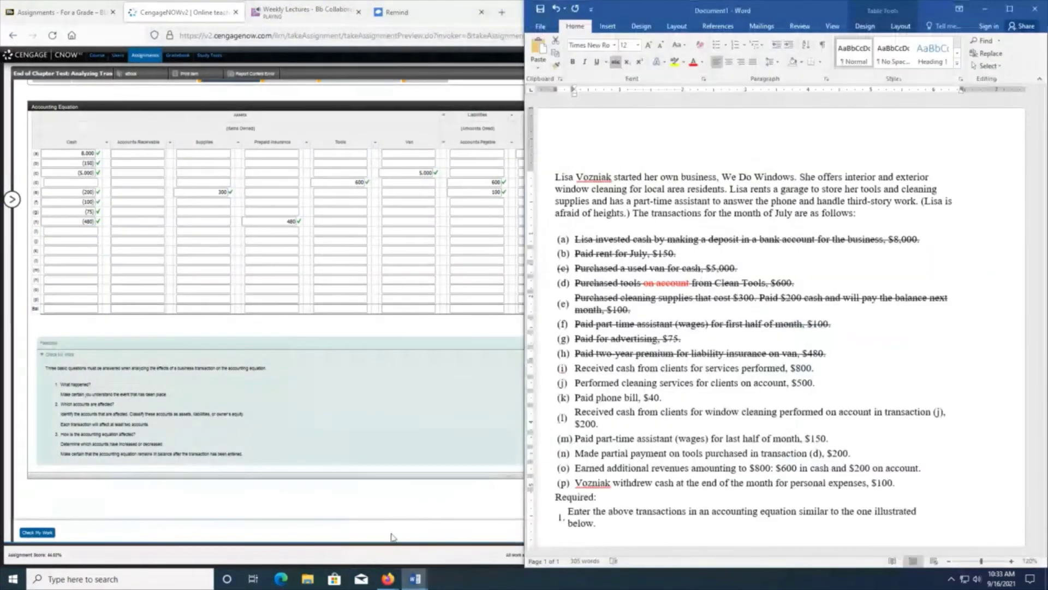
left_click(819, 369)
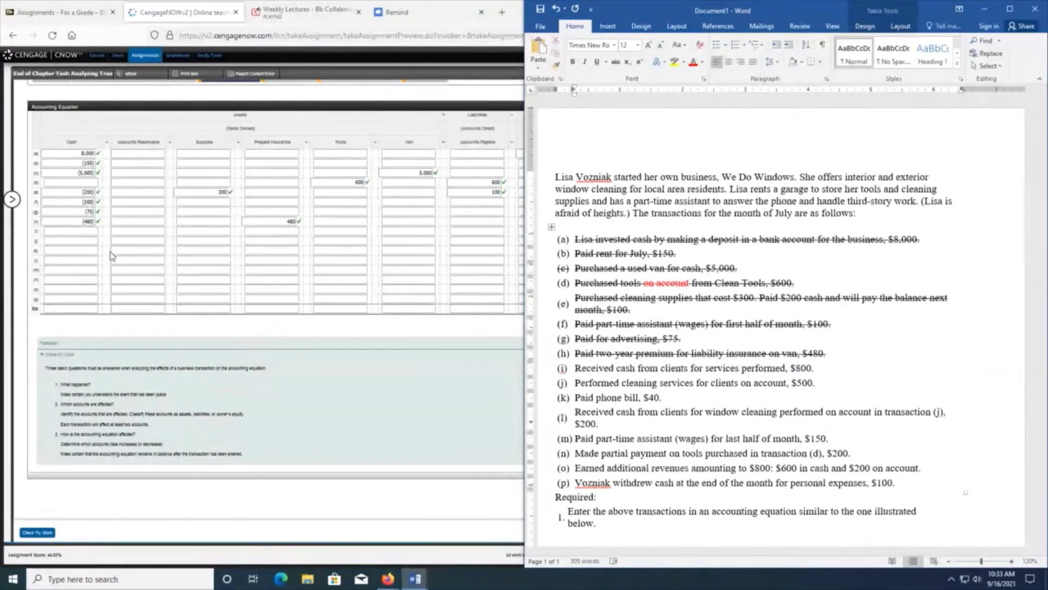
- Return to Firefox, enter 800 in both the Cash and Revenues columns for transaction (i) and check the work
left_click(89, 231)
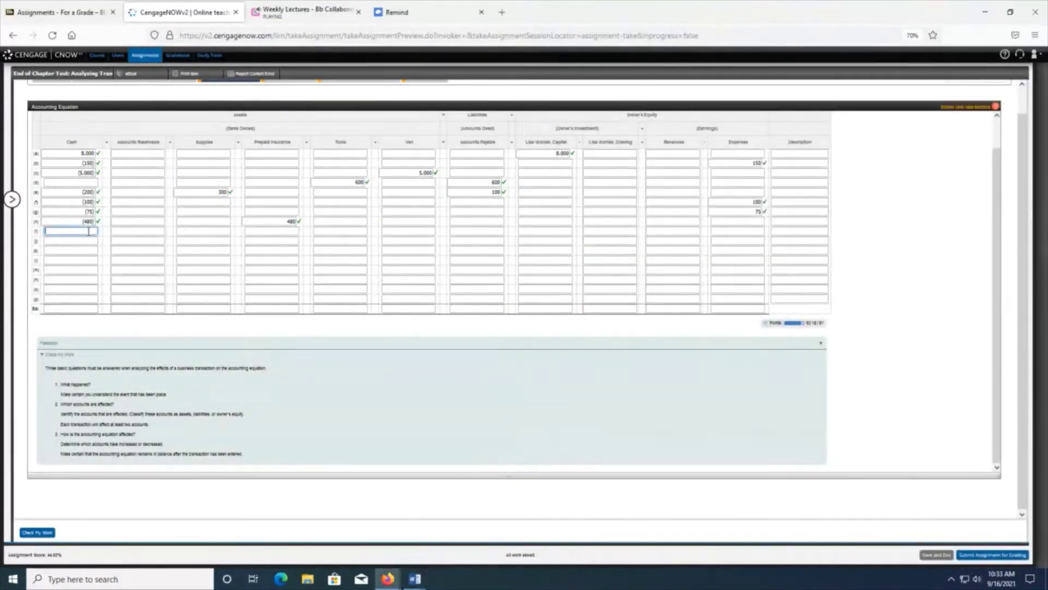
type("800")
key("Tab")
key("Tab")
key("Tab")
key("Tab")
key("Tab")
key("Tab")
key("Tab")
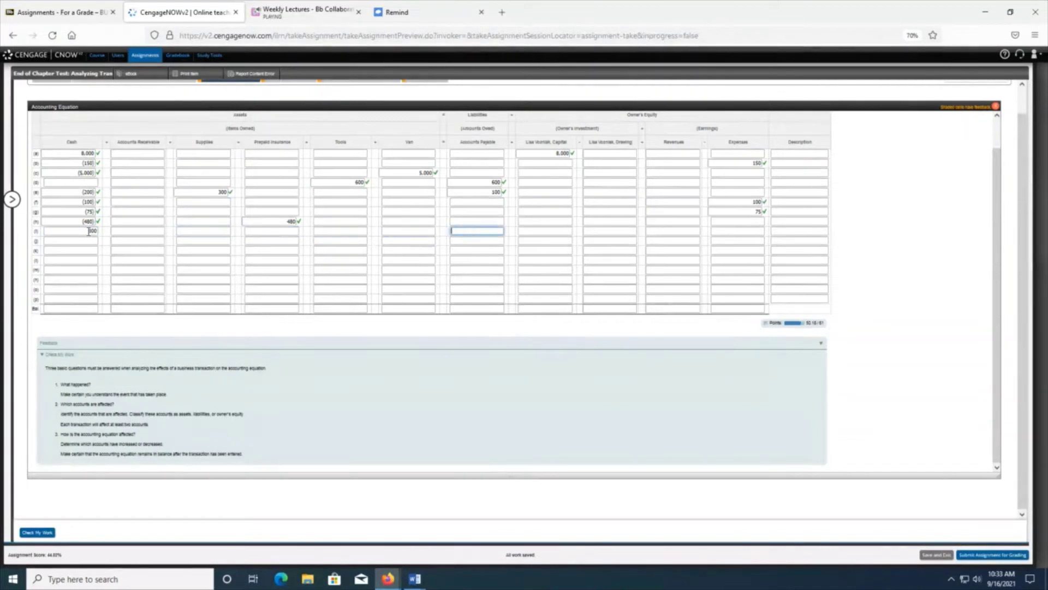
key("Tab")
key("Tab")
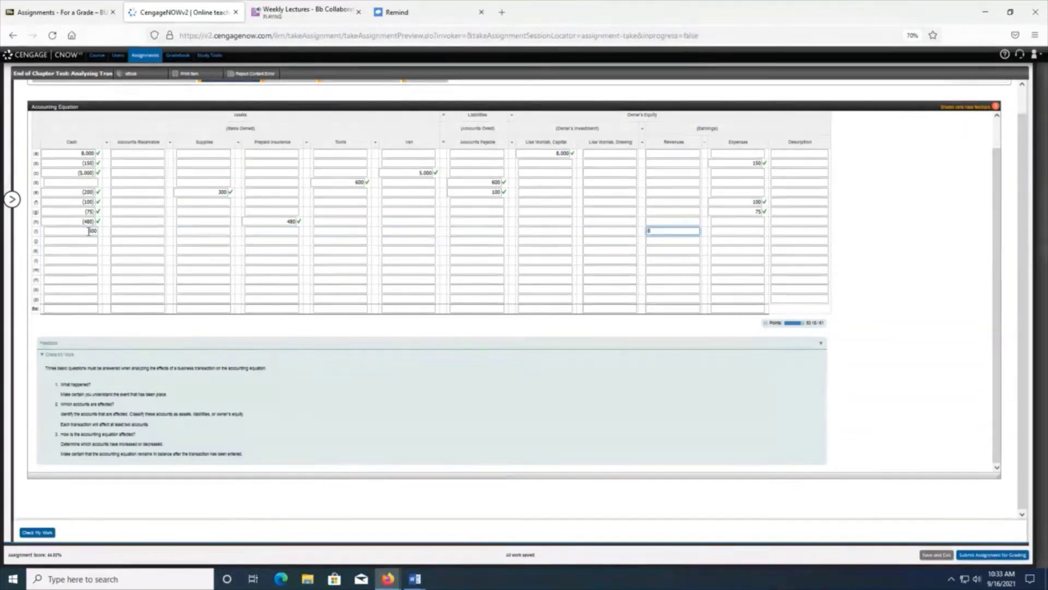
type("800")
key("Tab")
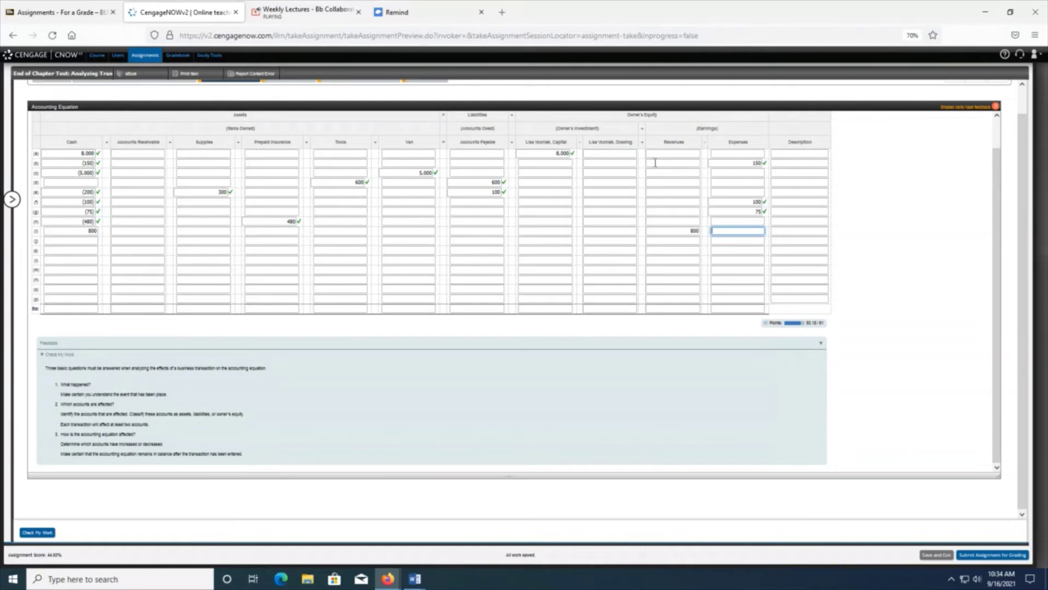
left_click(84, 241)
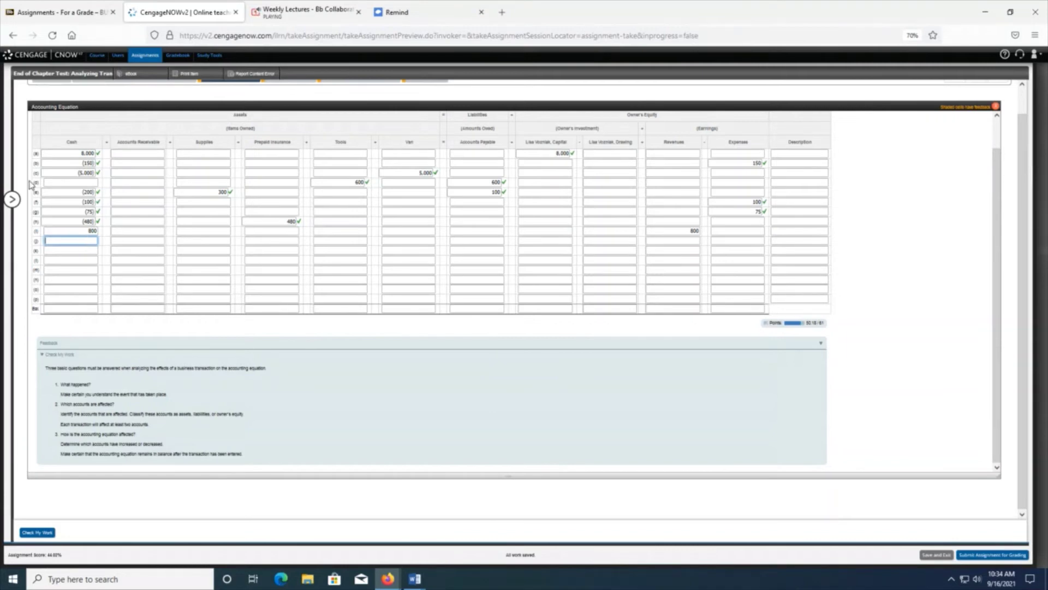
left_click(48, 534)
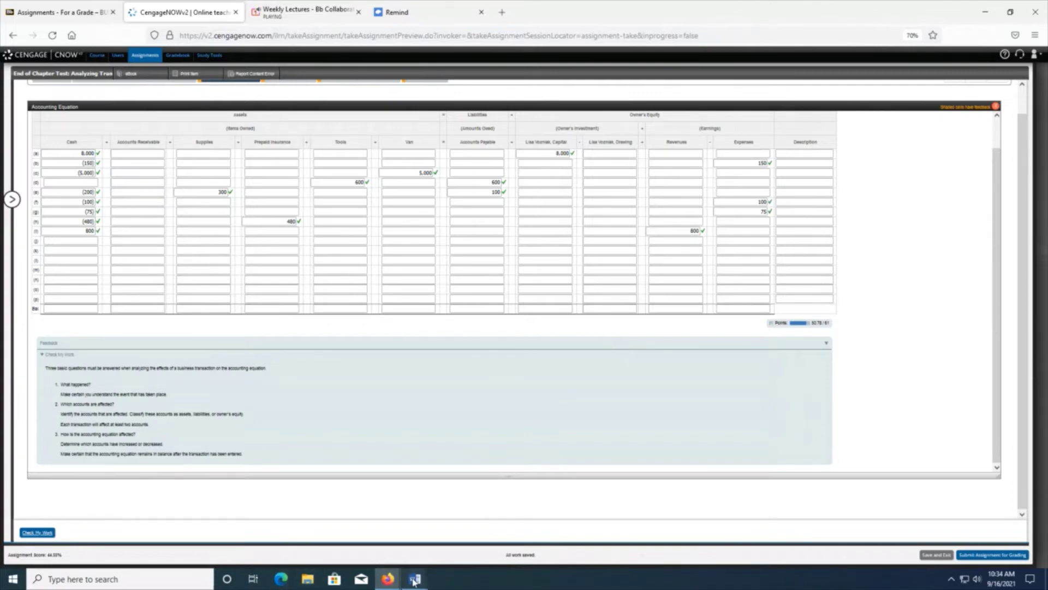
- Switch to Document1 in Word to show the July transaction list
mouse_move(415, 577)
left_click(378, 538)
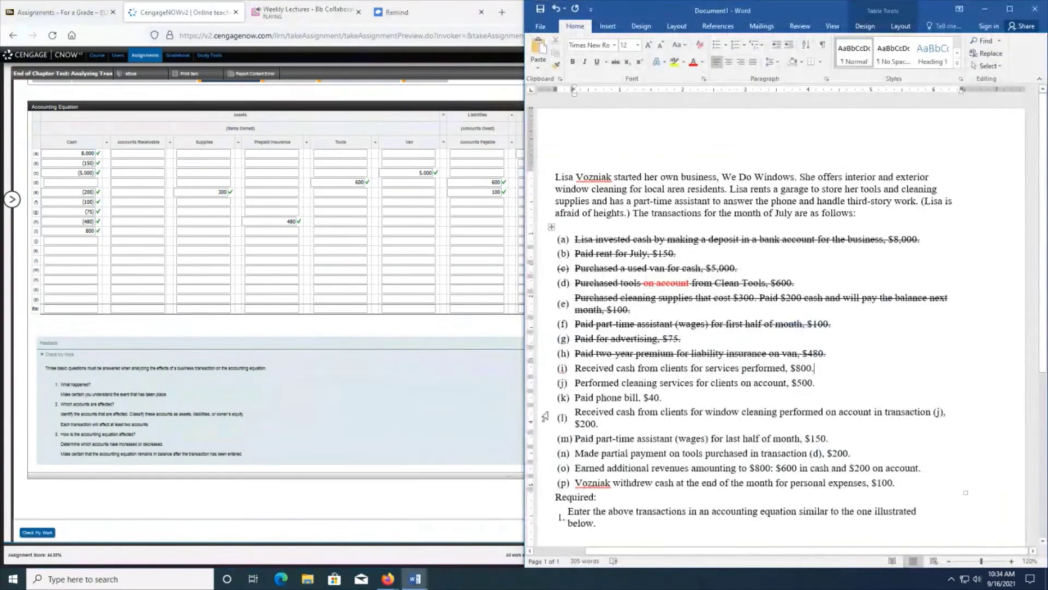
- Strike through transaction (i), the cash received from clients for services performed, and return to the accounting equation worksheet
left_click_drag(575, 368, 814, 369)
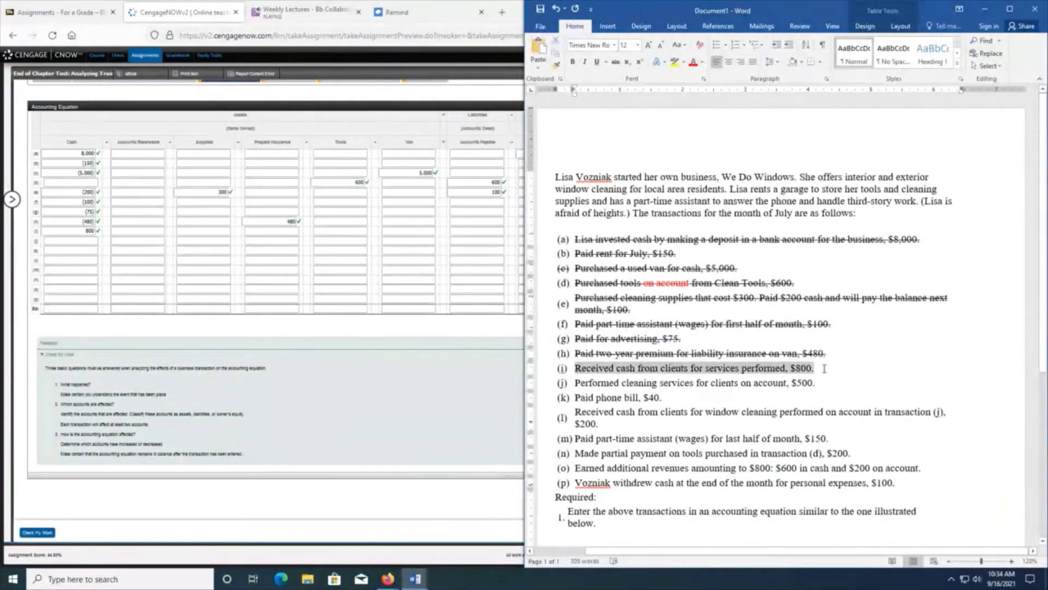
left_click(616, 61)
left_click(781, 388)
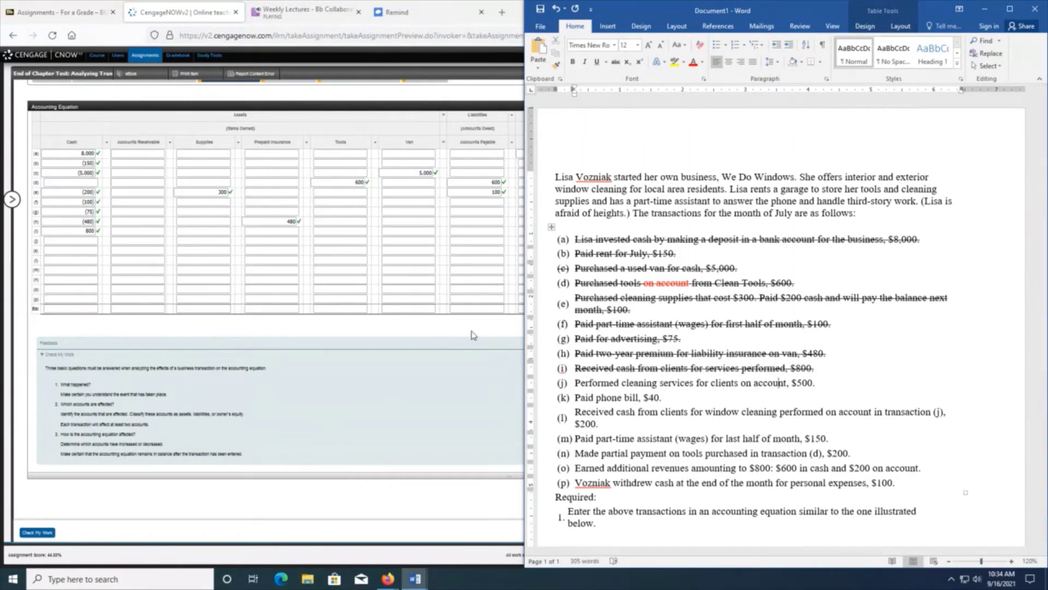
left_click(987, 10)
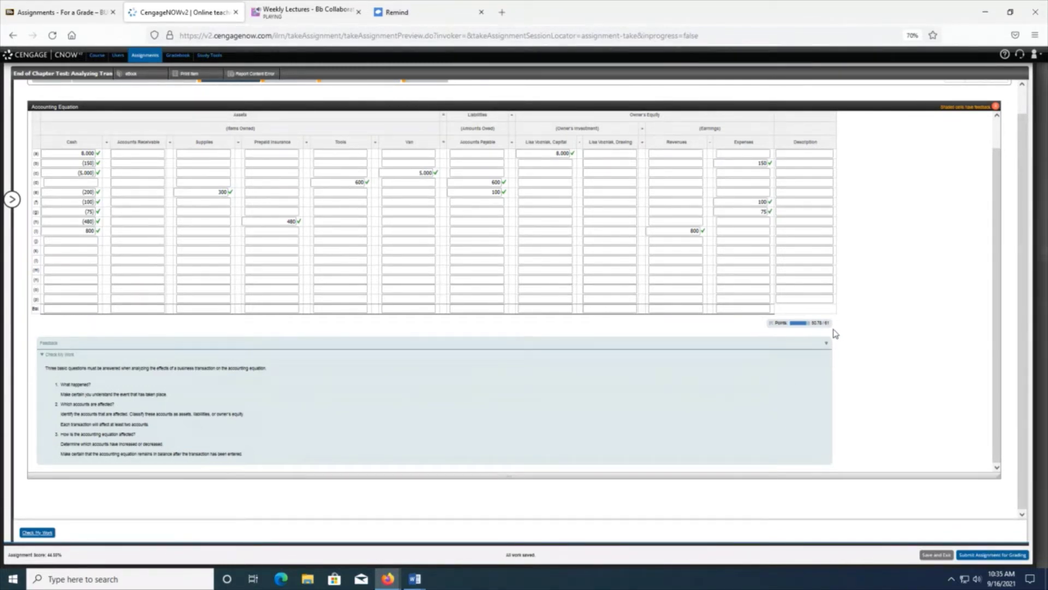
- Review the accounting equation table and the two Word documents holding the July transactions and the account, label and amount description lists
scroll(896, 315, "up", 1)
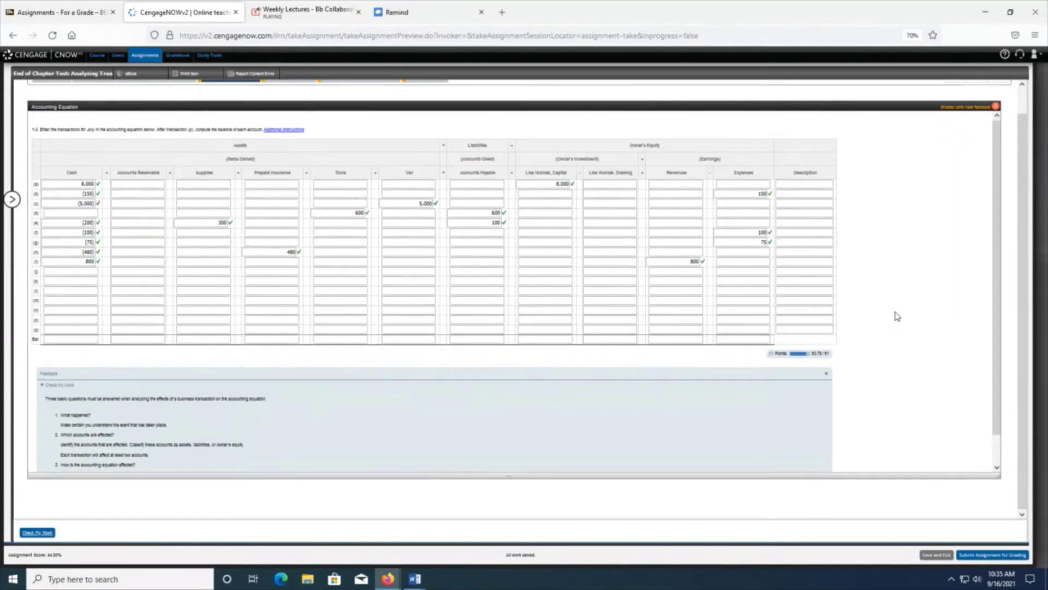
scroll(898, 310, "up", 1)
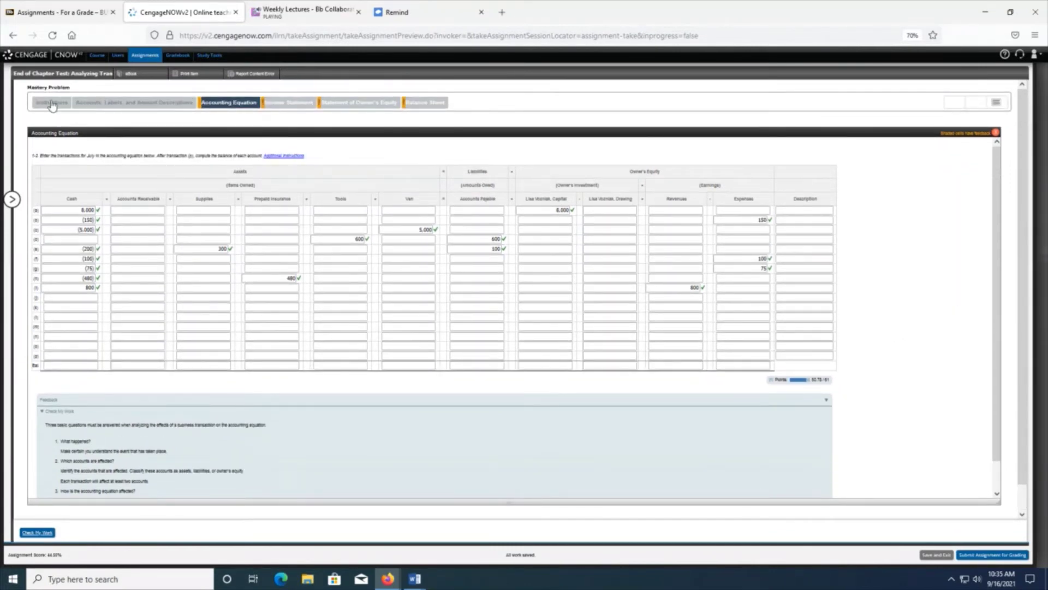
mouse_move(413, 578)
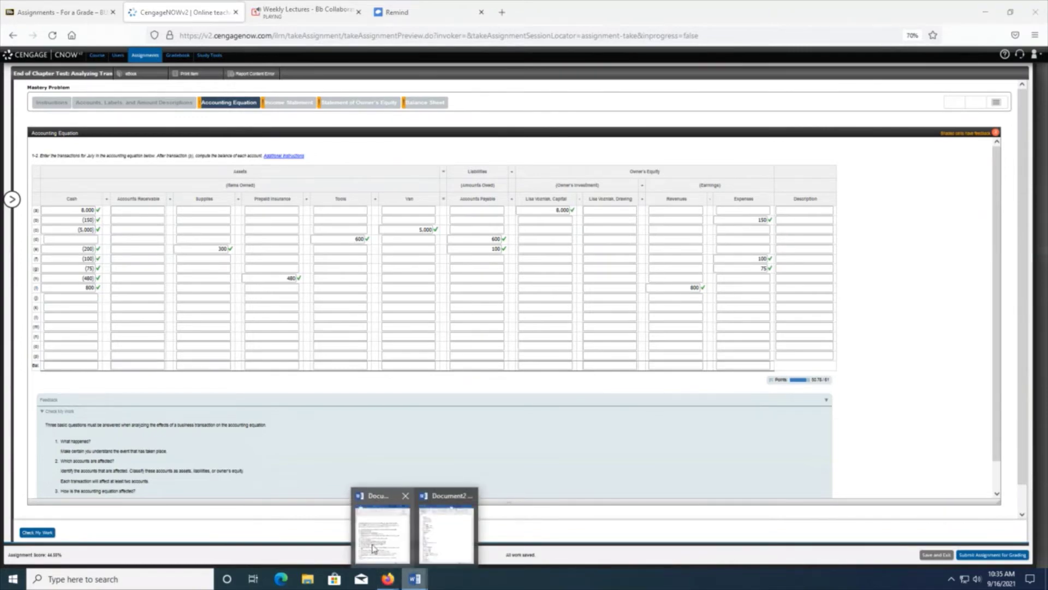
left_click(392, 562)
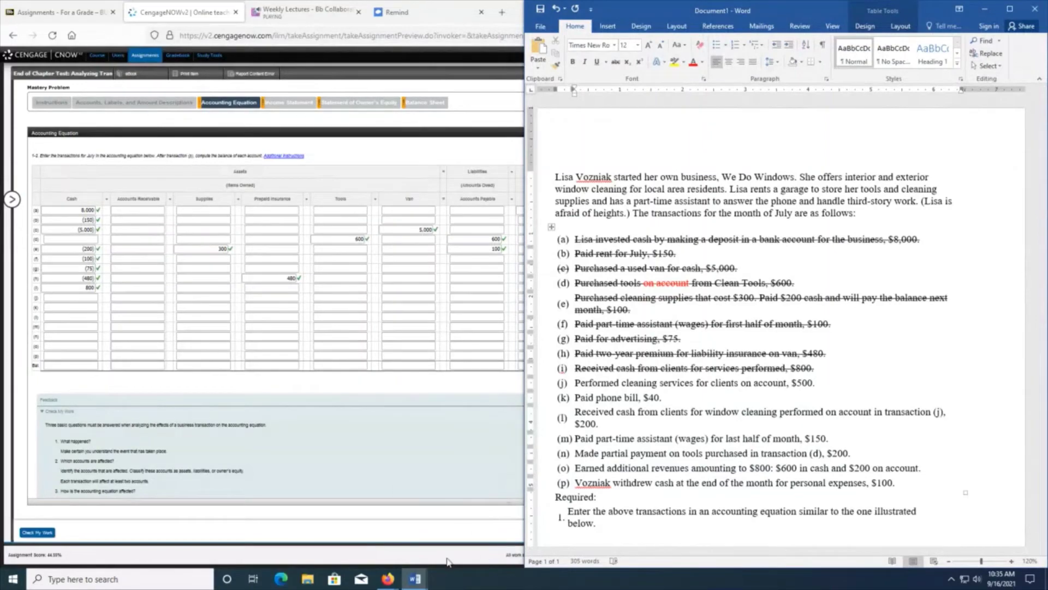
left_click(415, 578)
left_click(376, 527)
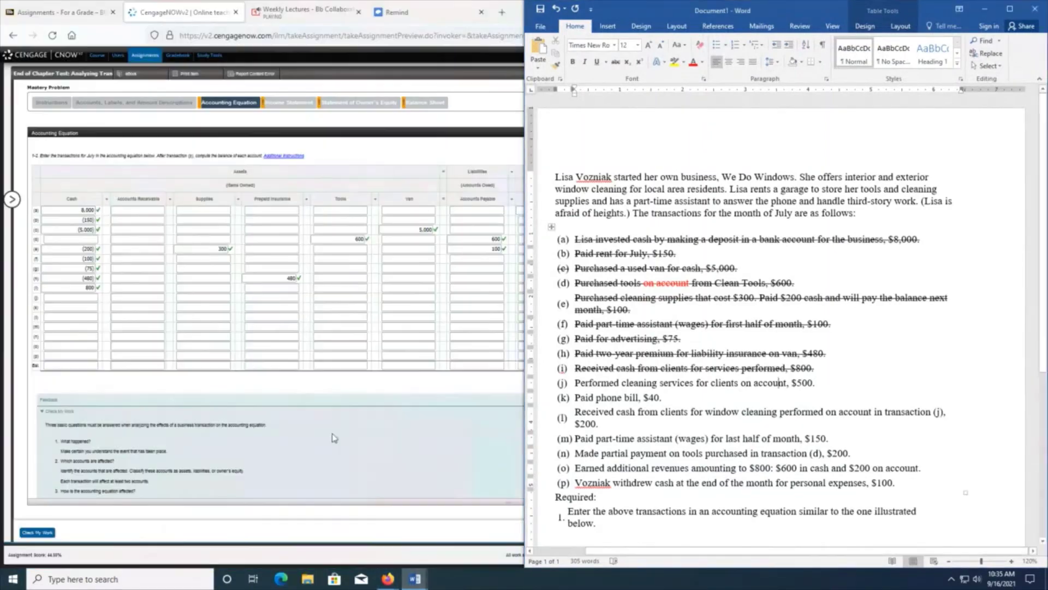
left_click(410, 584)
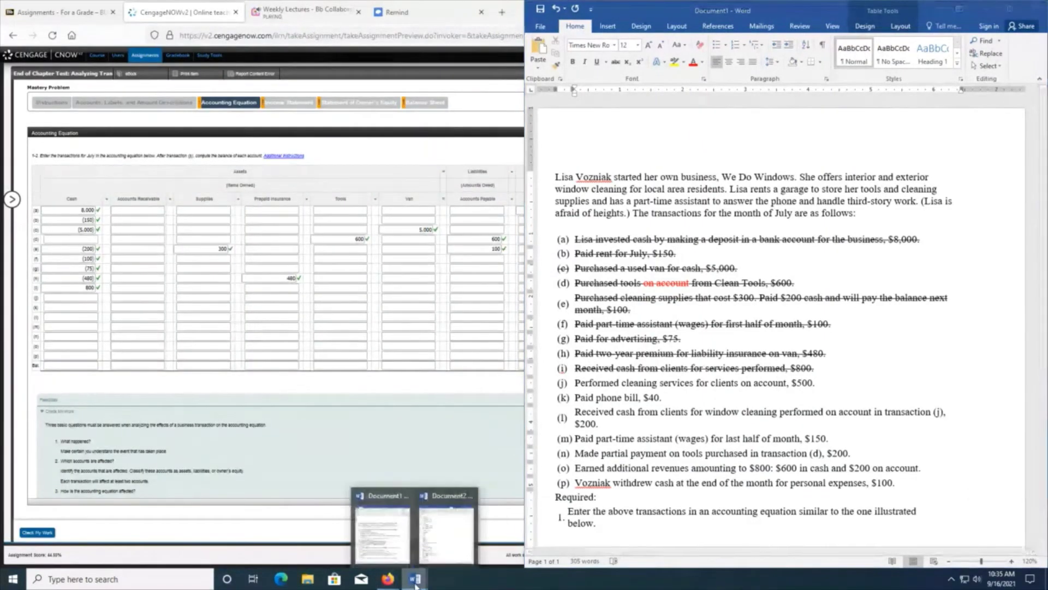
left_click(448, 524)
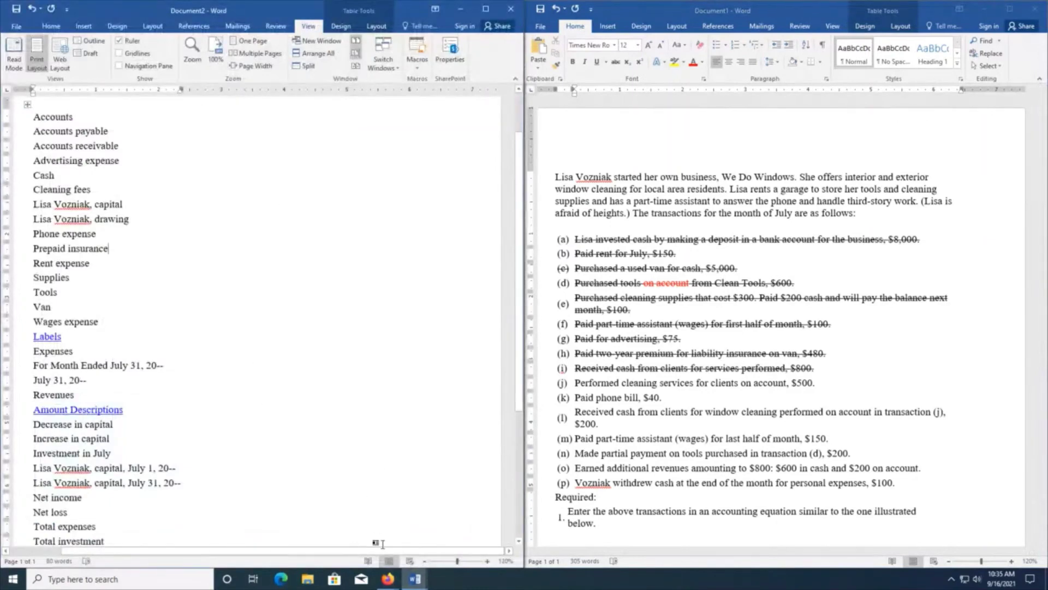
left_click(461, 14)
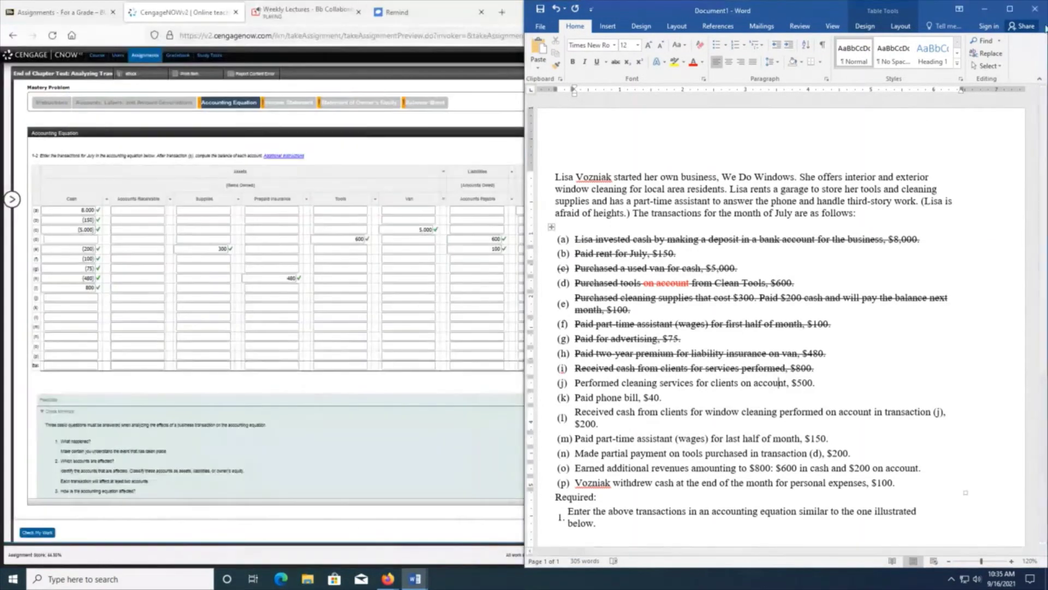
left_click(201, 132)
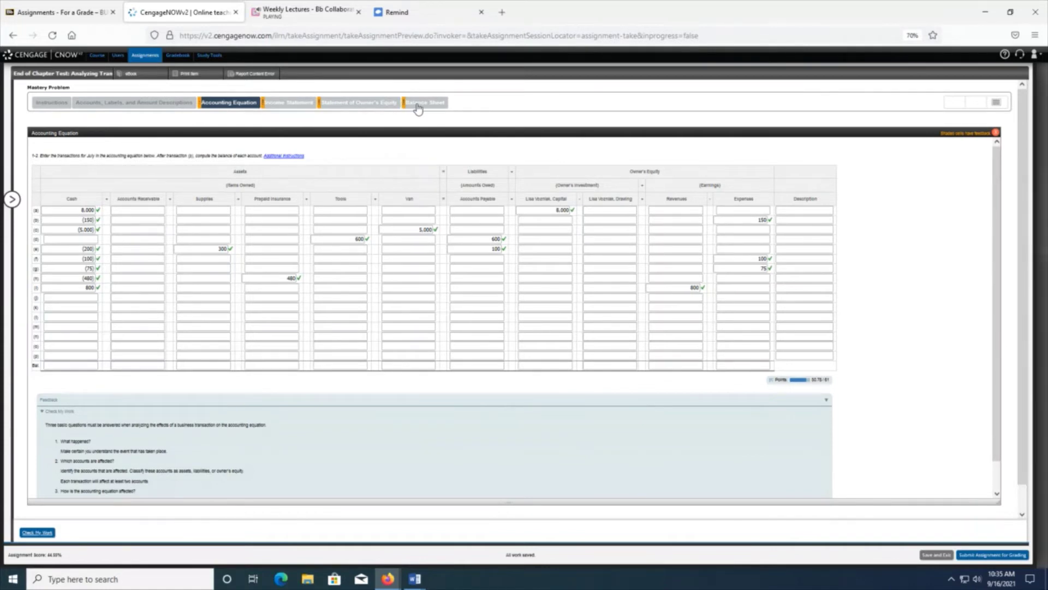
- Open the Income Statement part and reposition its window, then return to the Accounts Payable balance cell of the accounting equation
left_click(285, 108)
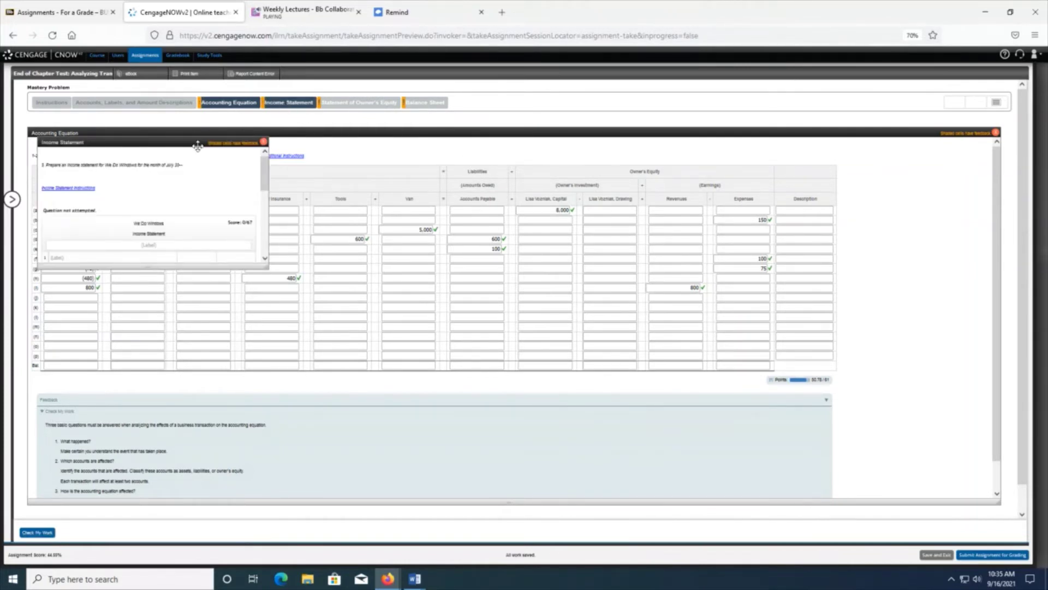
mouse_move(190, 139)
left_mouse_down()
mouse_move(213, 132)
mouse_move(182, 130)
left_mouse_up()
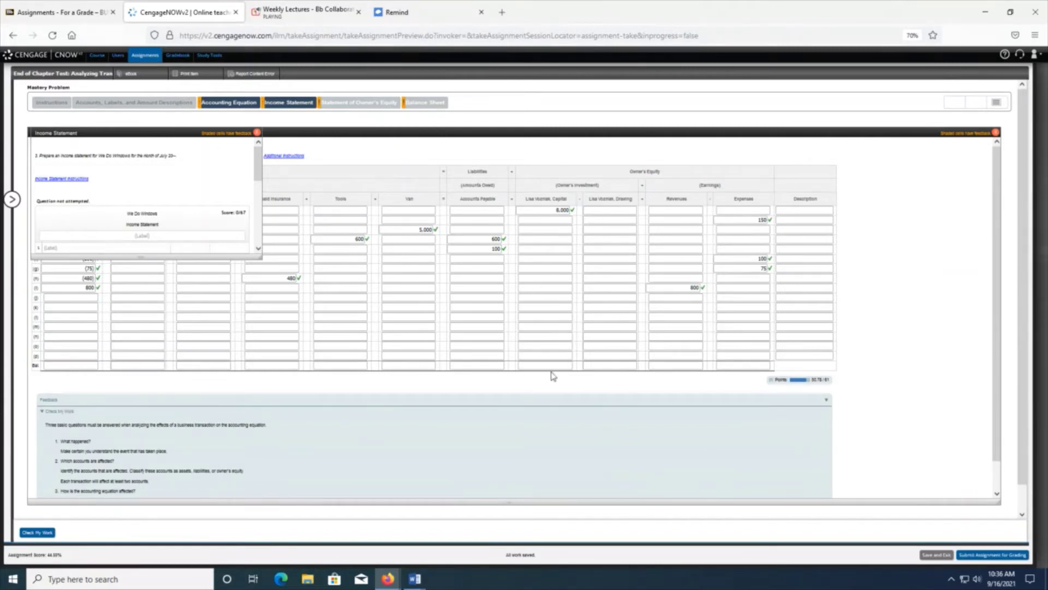
left_click(486, 238)
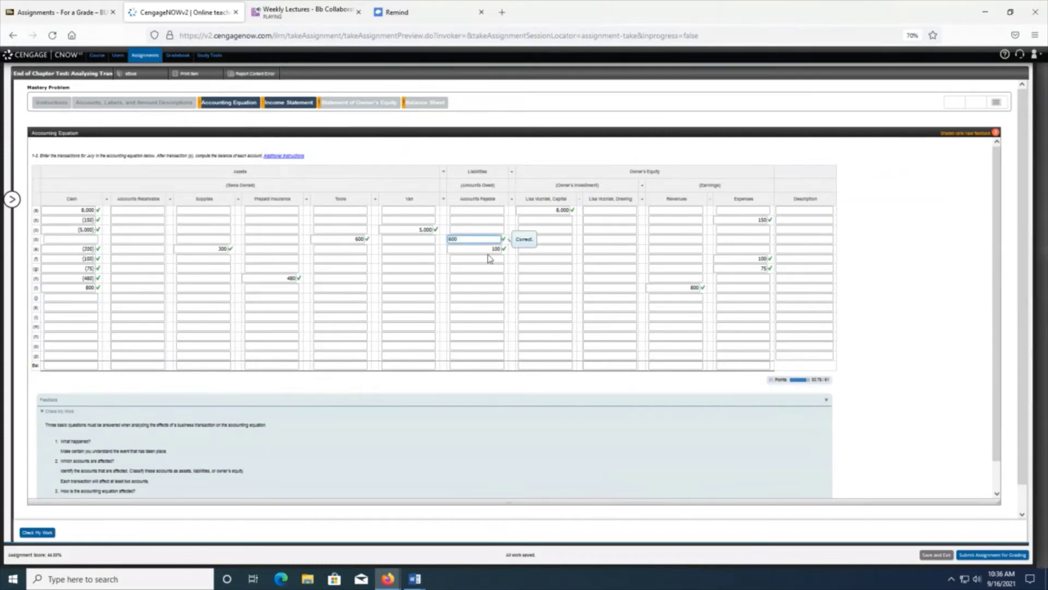
left_click(482, 364)
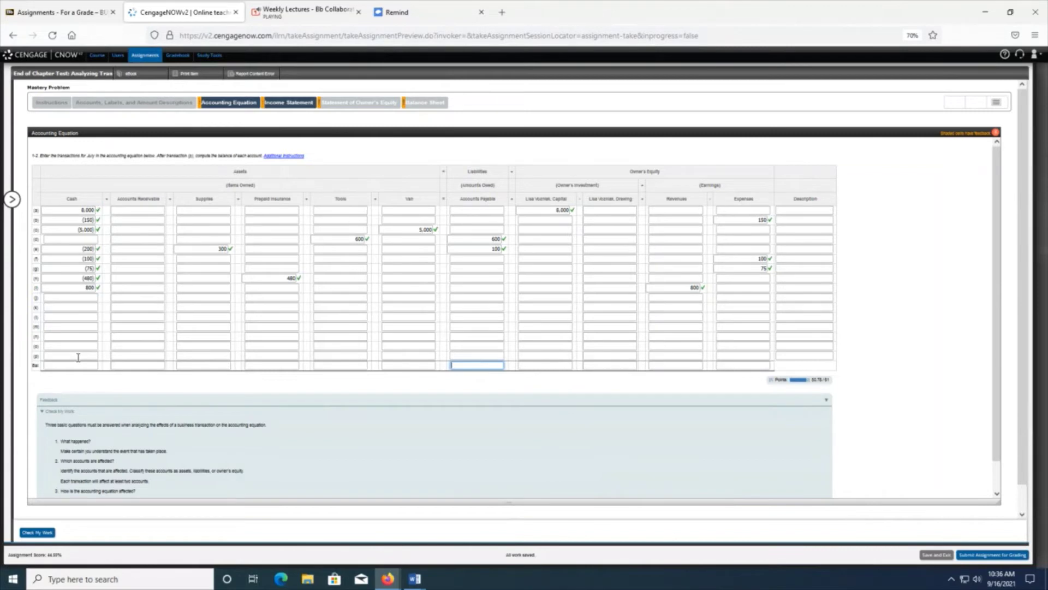
- Switch to the Blackboard course, open the Weeks 3 - 5 folder and locate the Analyzing Transactions: The Accounting Equation PowerPoint
left_click(48, 15)
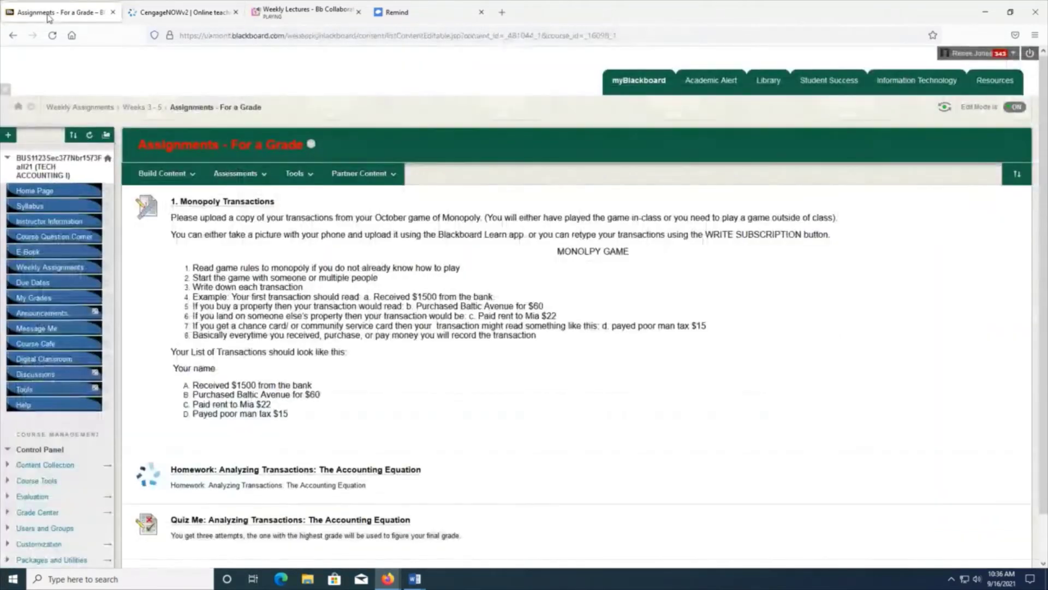
left_click(143, 108)
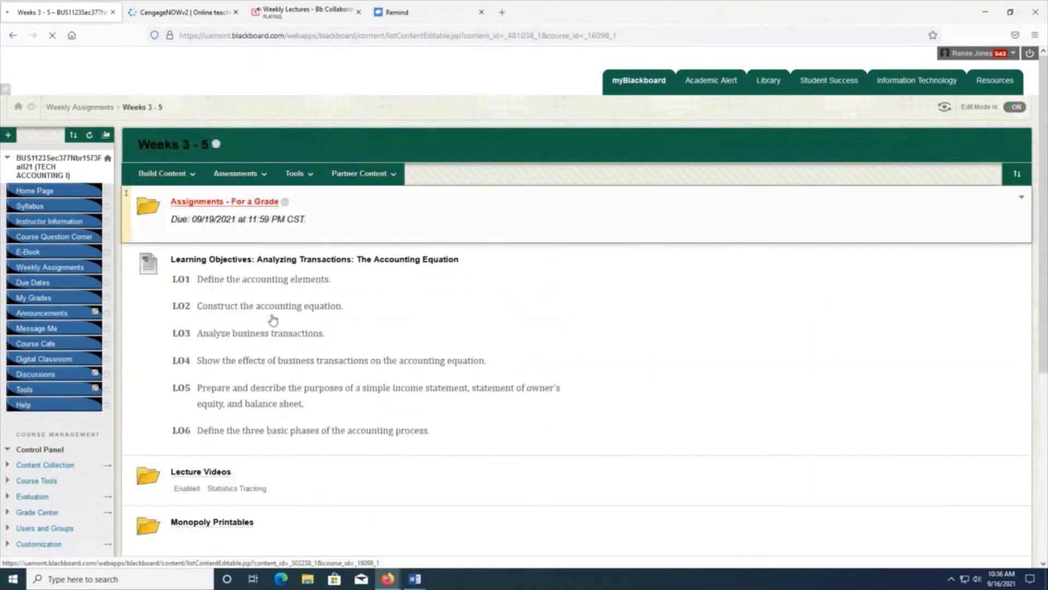
scroll(610, 400, "down", 1)
scroll(609, 400, "down", 5)
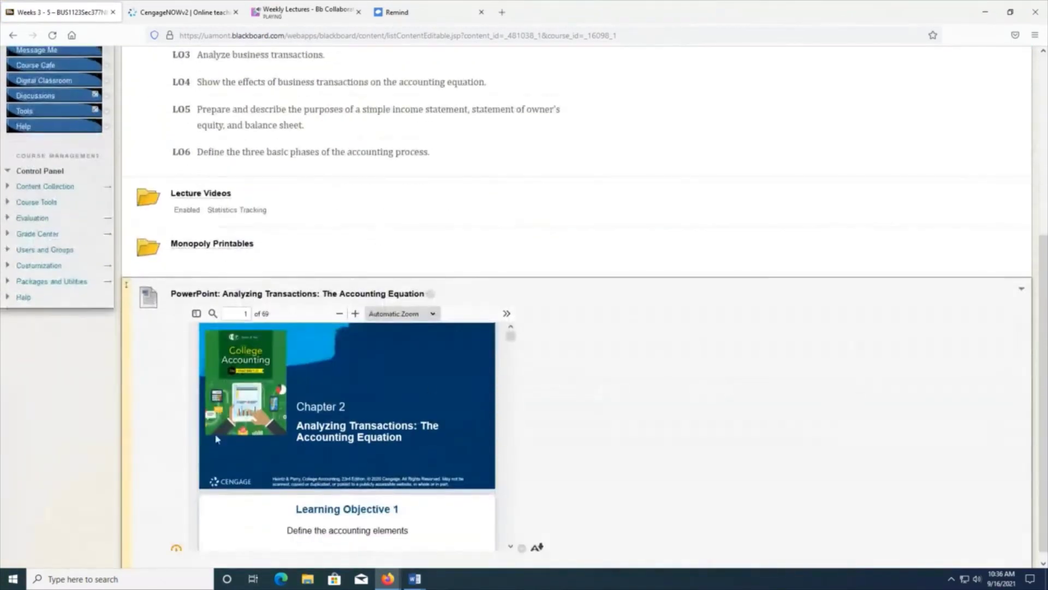
scroll(653, 431, "down", 1)
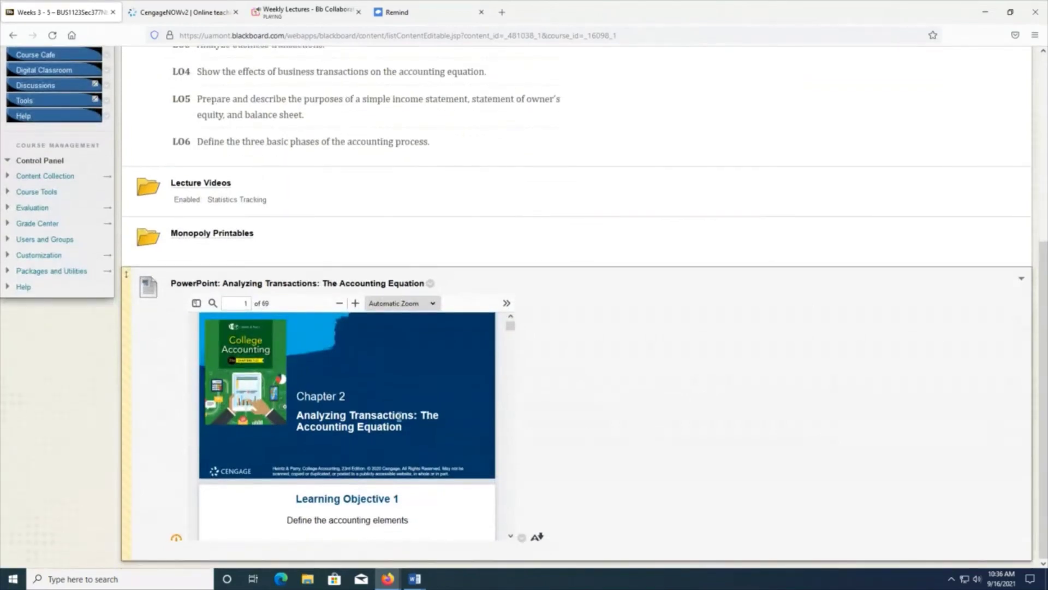
- Find the Guidelines For Preparing Financial Statements slide near the end of the embedded presentation
scroll(340, 423, "down", 3)
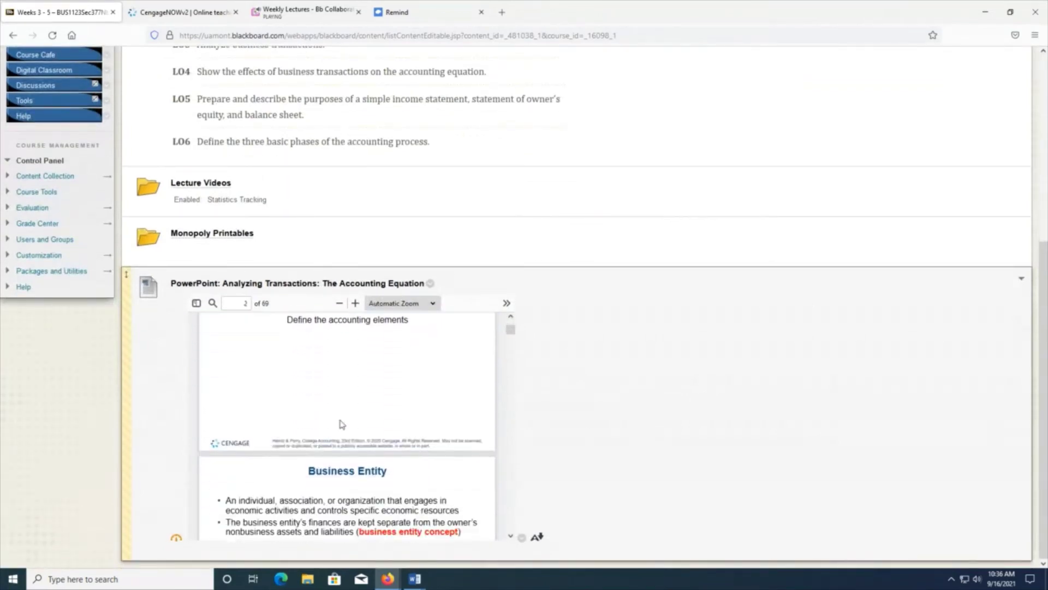
left_click_drag(510, 334, 518, 523)
scroll(335, 432, "up", 10)
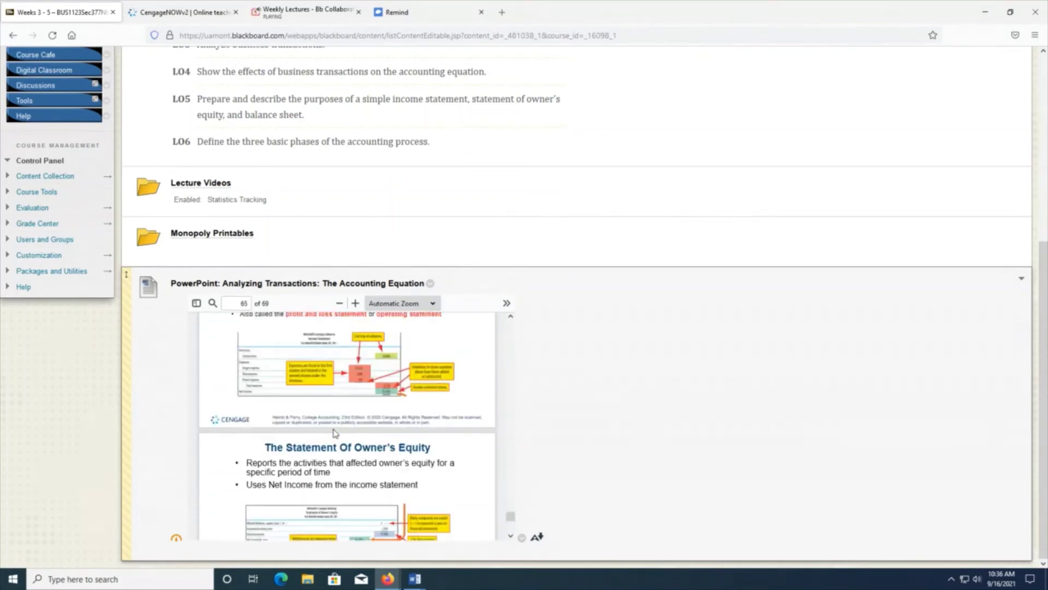
scroll(335, 428, "up", 2)
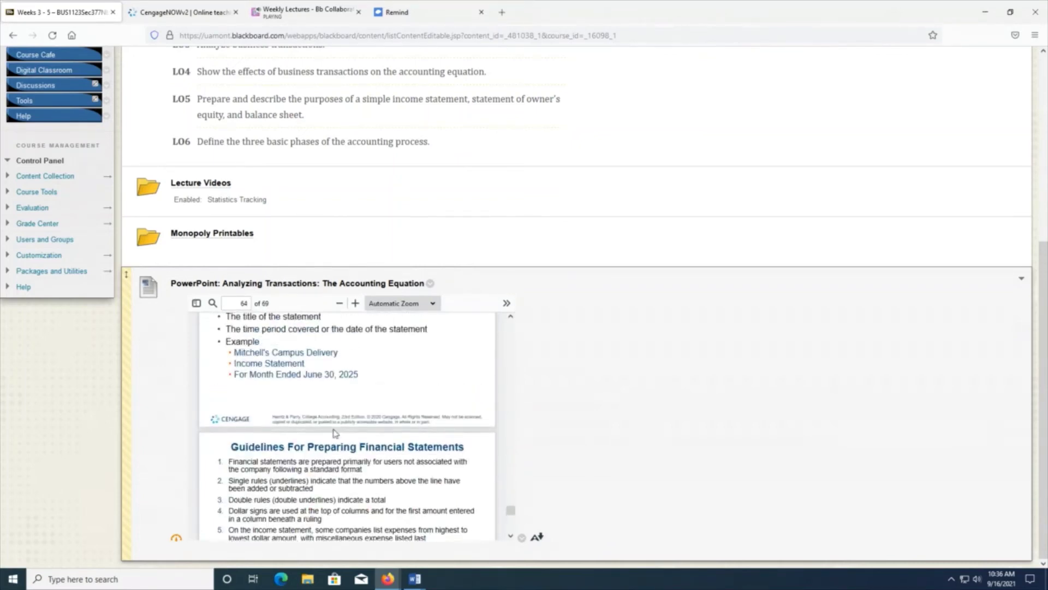
scroll(270, 389, "down", 3)
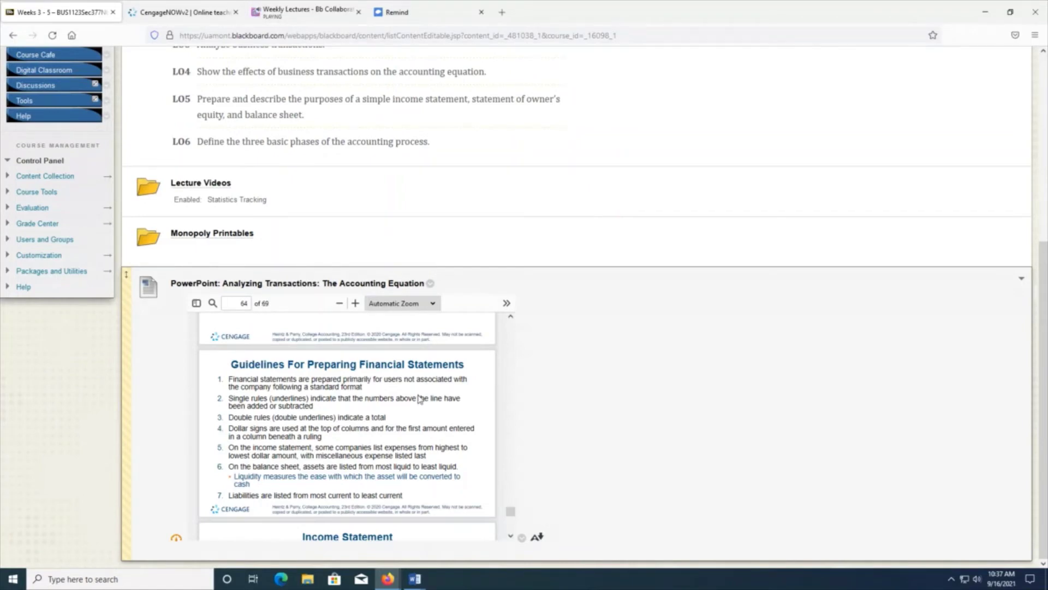
right_click(378, 384)
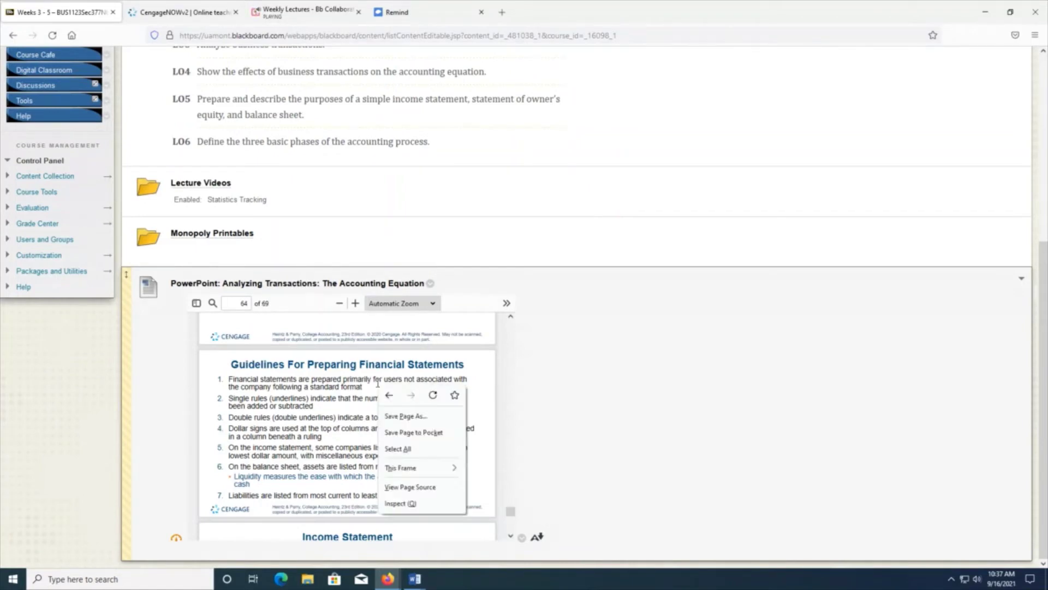
left_click(290, 421)
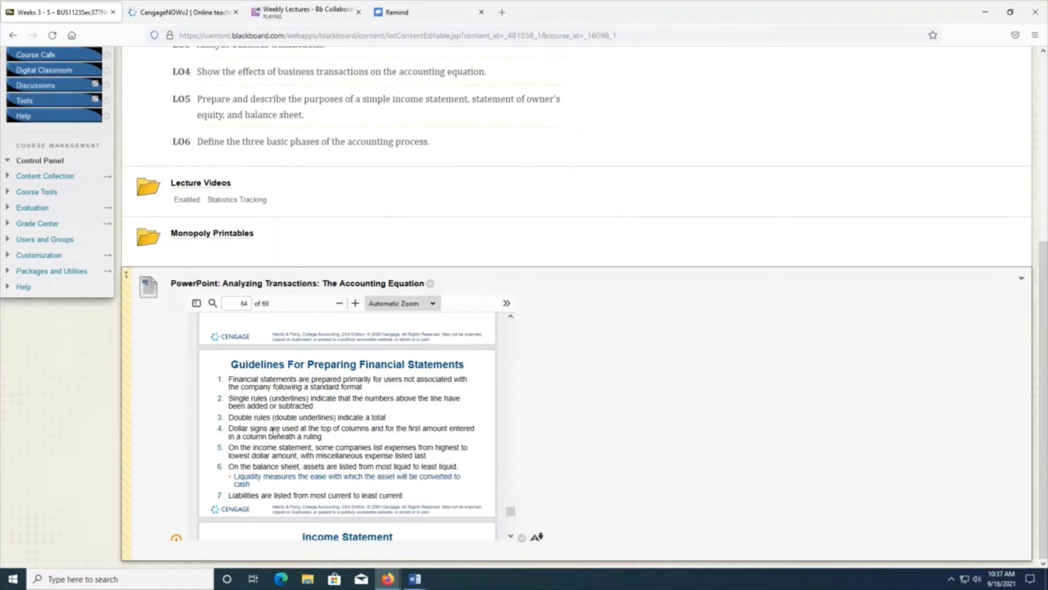
left_click(507, 304)
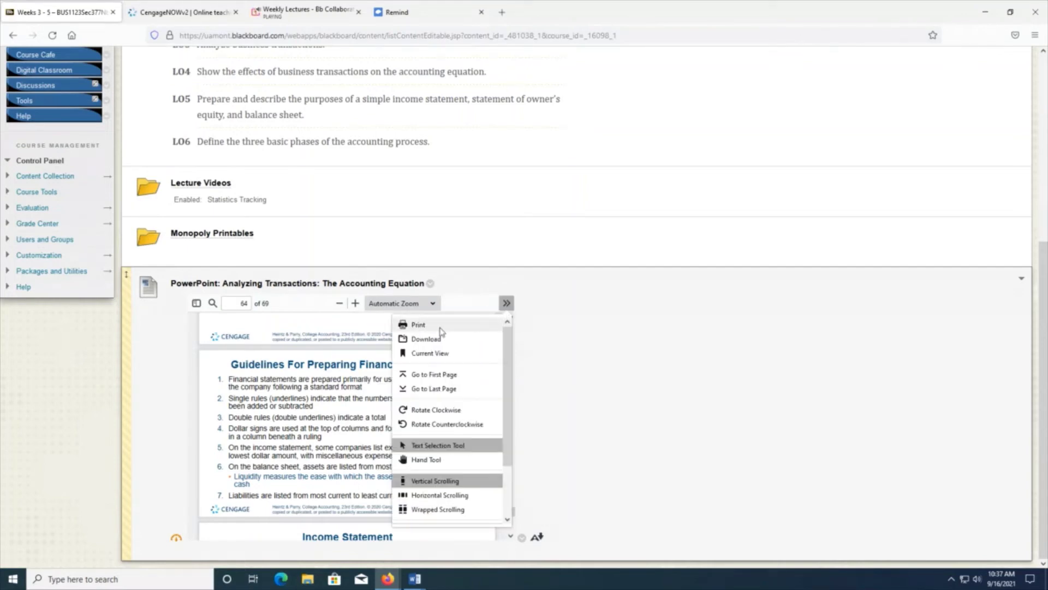
left_click(290, 411)
- Examine the financial statement guidelines slide and the following slides, from Income Statement and Statement Of Owner's Equity to Learning Objective 6
scroll(361, 400, "down", 10)
scroll(376, 400, "down", 3)
scroll(371, 396, "up", 7)
scroll(371, 393, "up", 4)
scroll(368, 389, "up", 3)
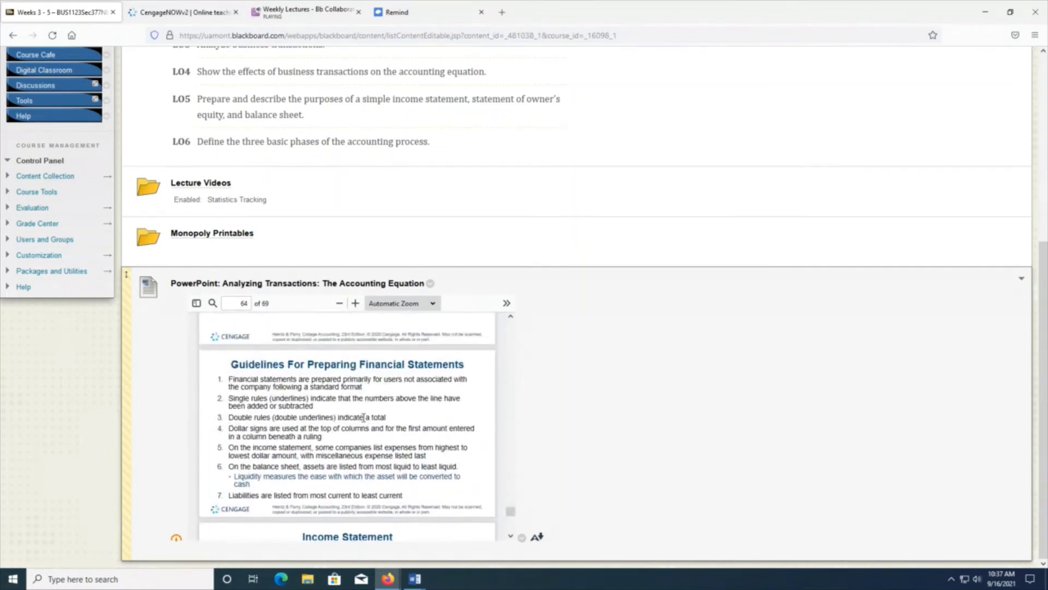
scroll(363, 417, "down", 4)
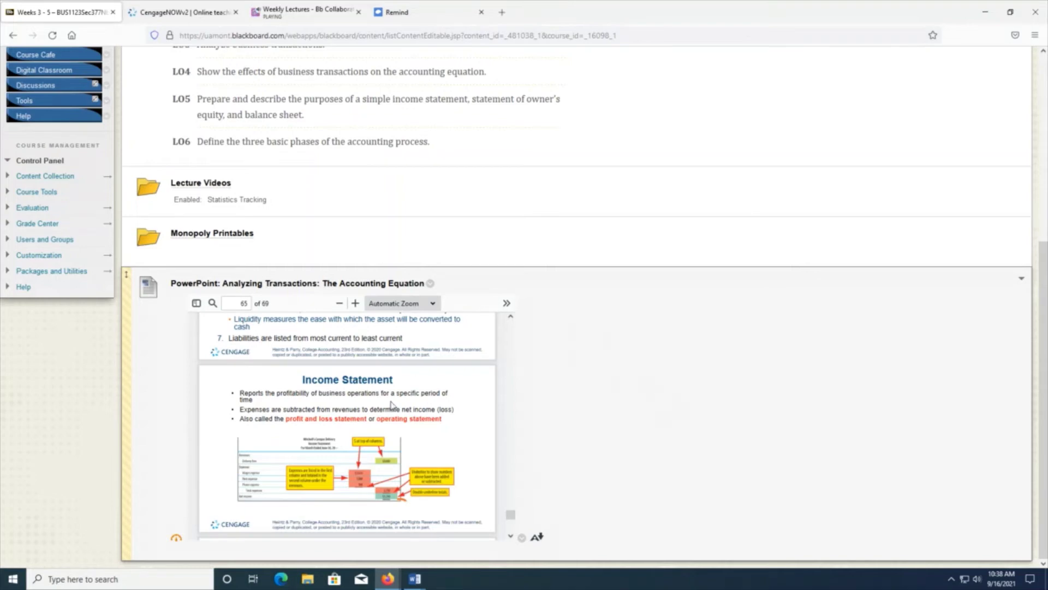
scroll(391, 404, "down", 3)
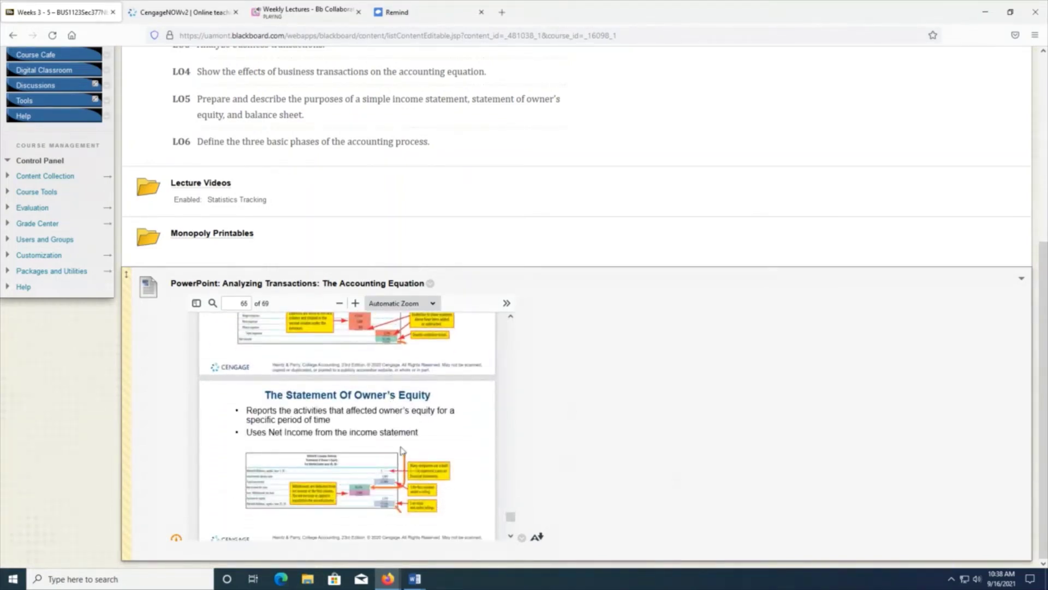
scroll(374, 397, "down", 3)
scroll(328, 439, "down", 3)
scroll(320, 438, "down", 2)
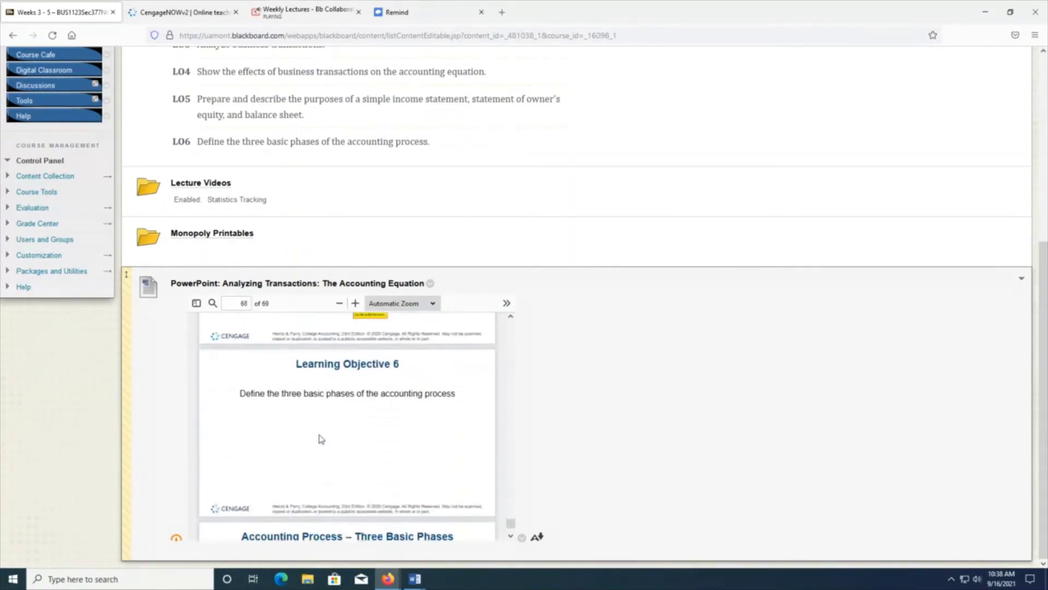
- Go back to the Income Statement example slide and open the presentation's text search
scroll(320, 436, "up", 3)
scroll(320, 436, "up", 6)
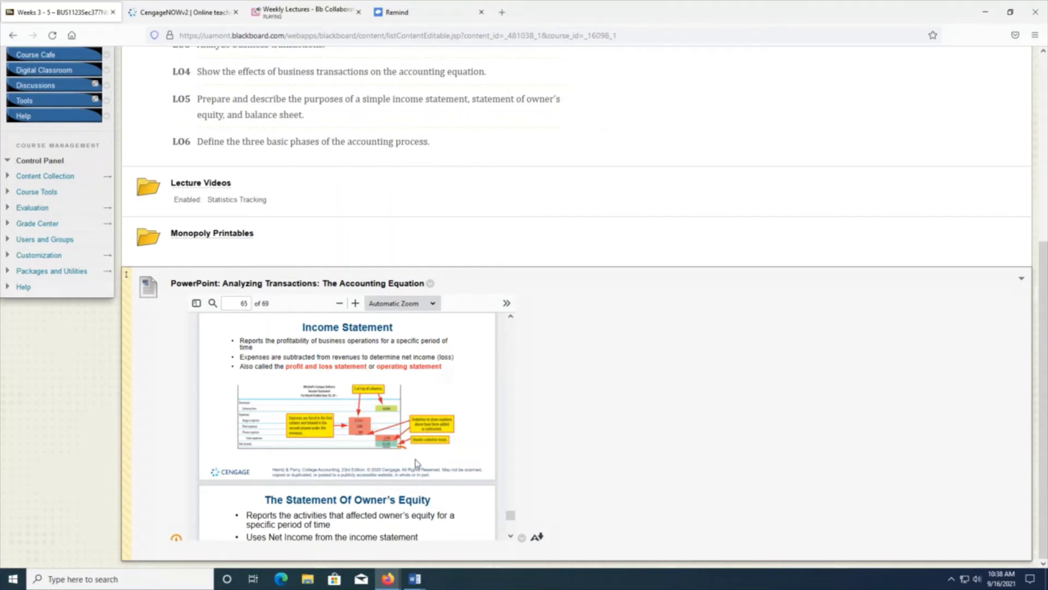
scroll(415, 462, "down", 4)
scroll(410, 459, "up", 1)
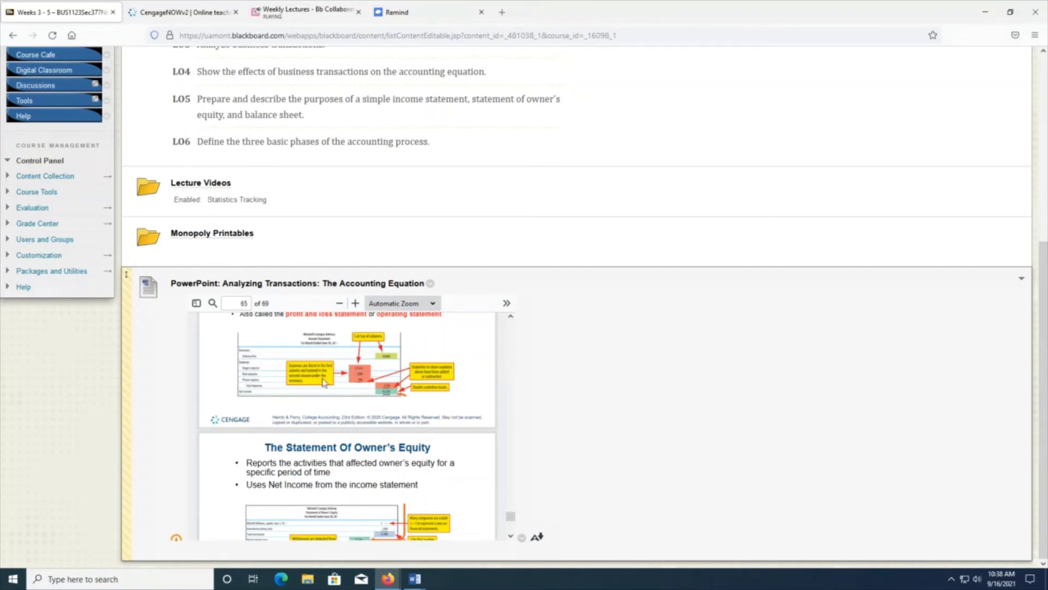
left_click(212, 304)
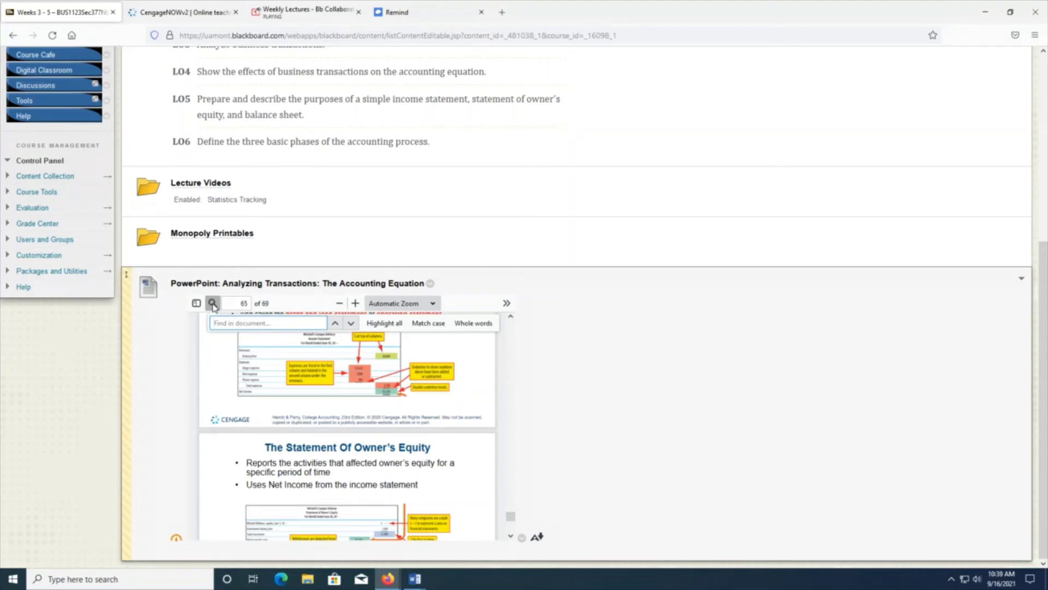
left_click(330, 379)
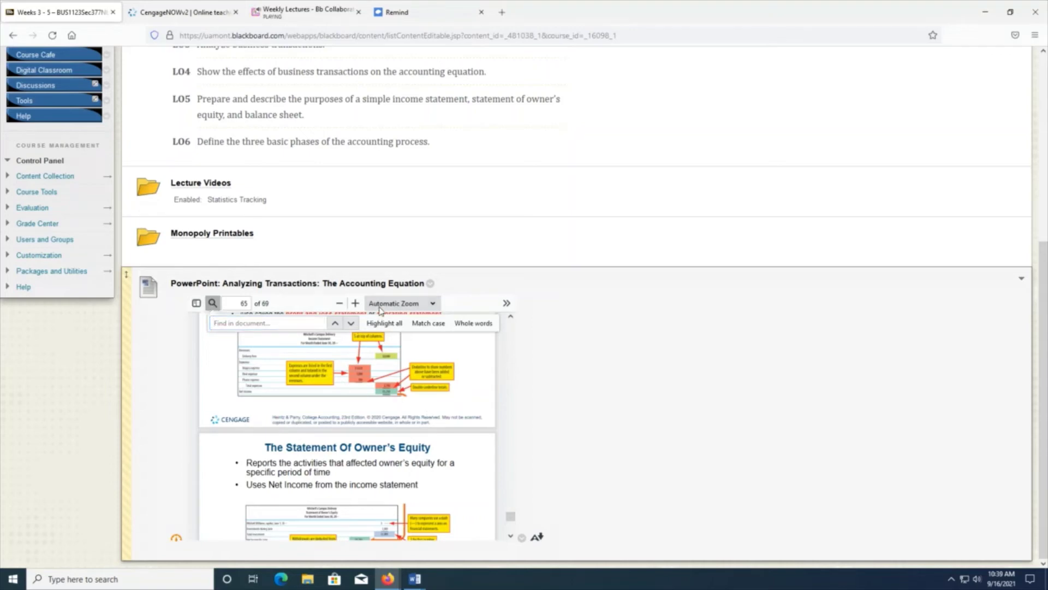
- Enlarge the embedded presentation to 50% zoom and show the full Income Statement example
left_click(435, 307)
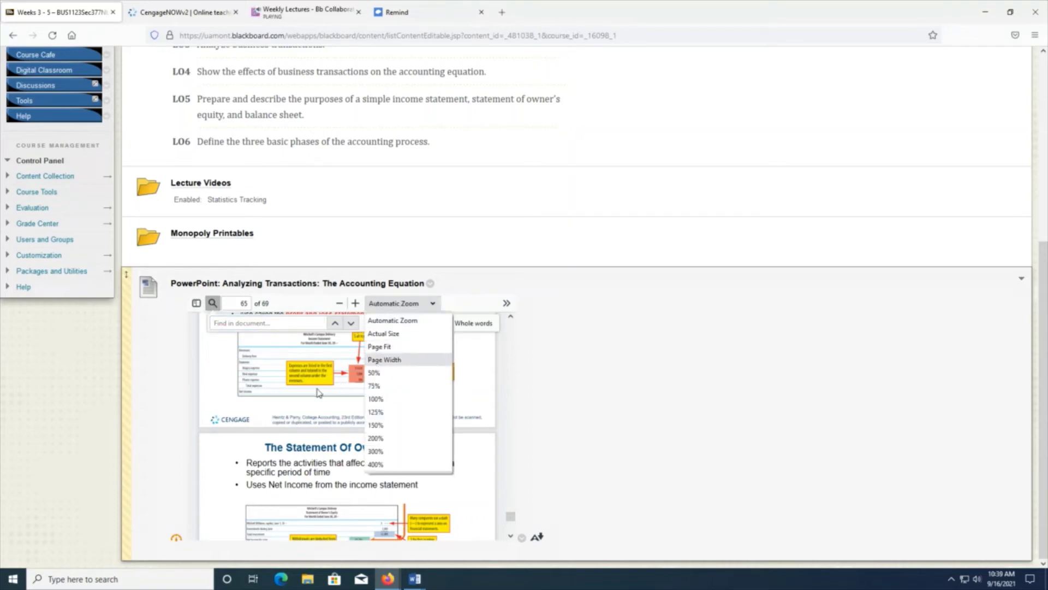
left_click(319, 393)
left_click(356, 304)
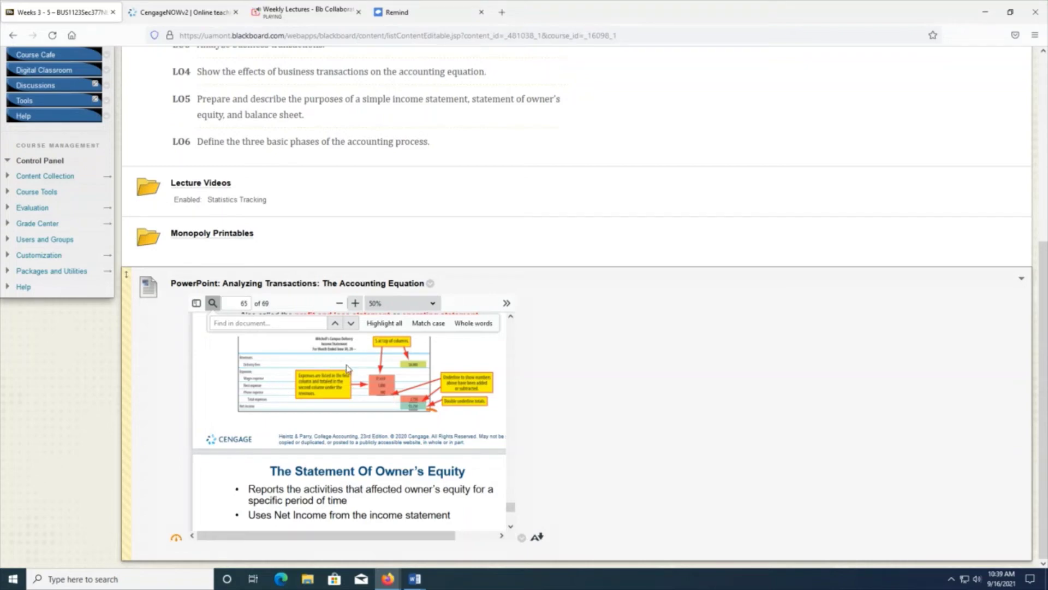
scroll(361, 377, "up", 2)
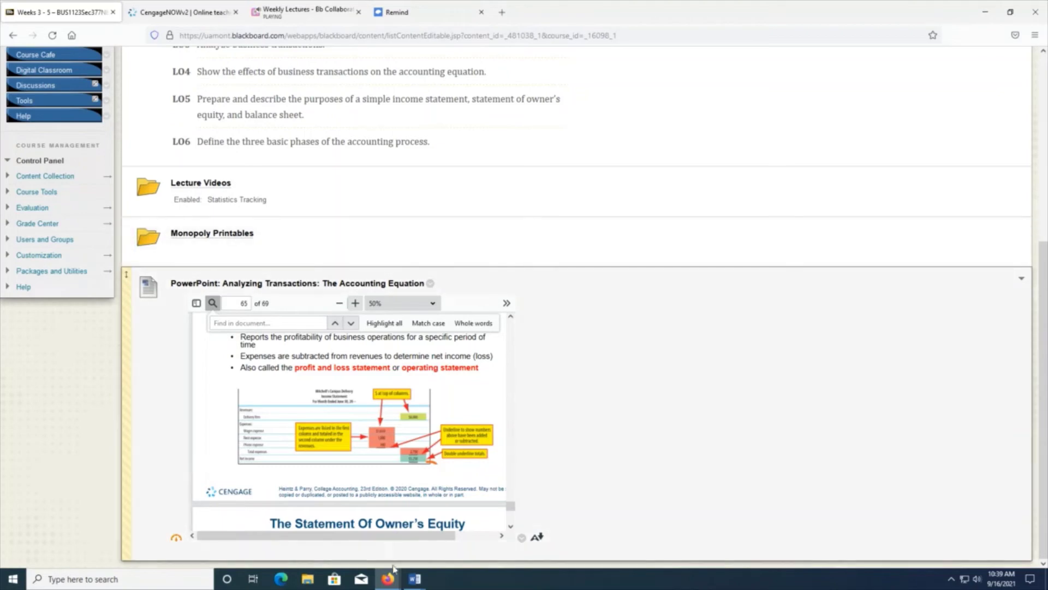
- Switch to the CengageNOWv2 mastery problem and enlarge the Income Statement window until the whole form and its feedback fit
mouse_move(391, 582)
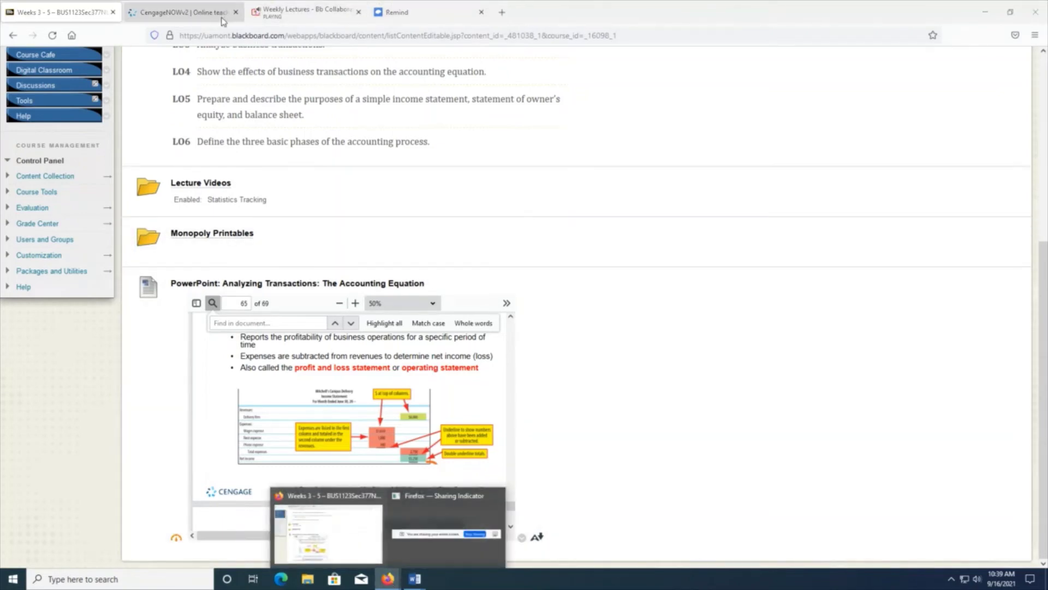
left_click(200, 15)
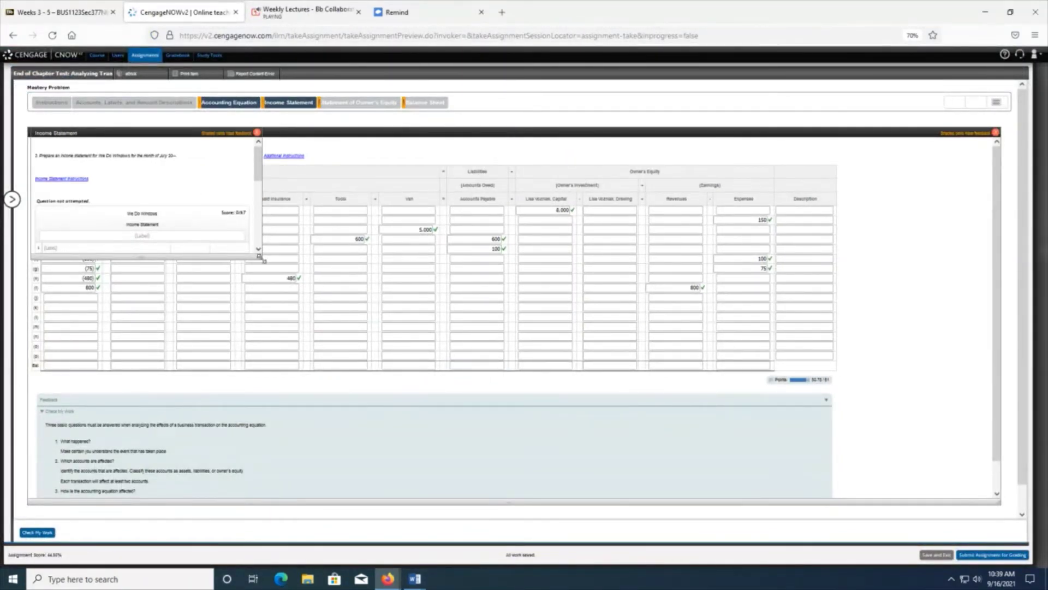
left_click_drag(260, 256, 724, 490)
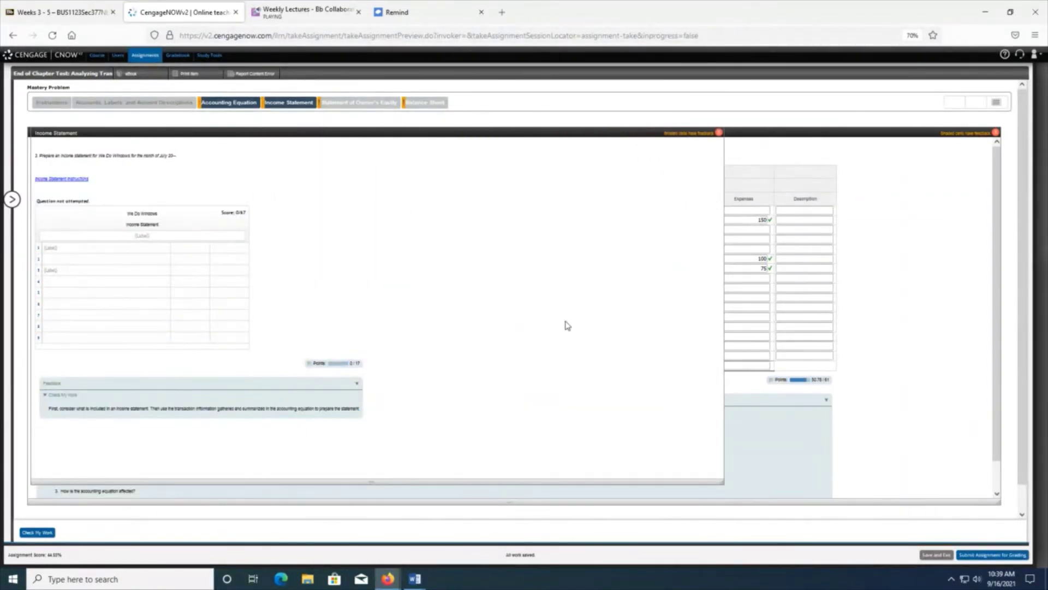
left_click_drag(719, 482, 727, 501)
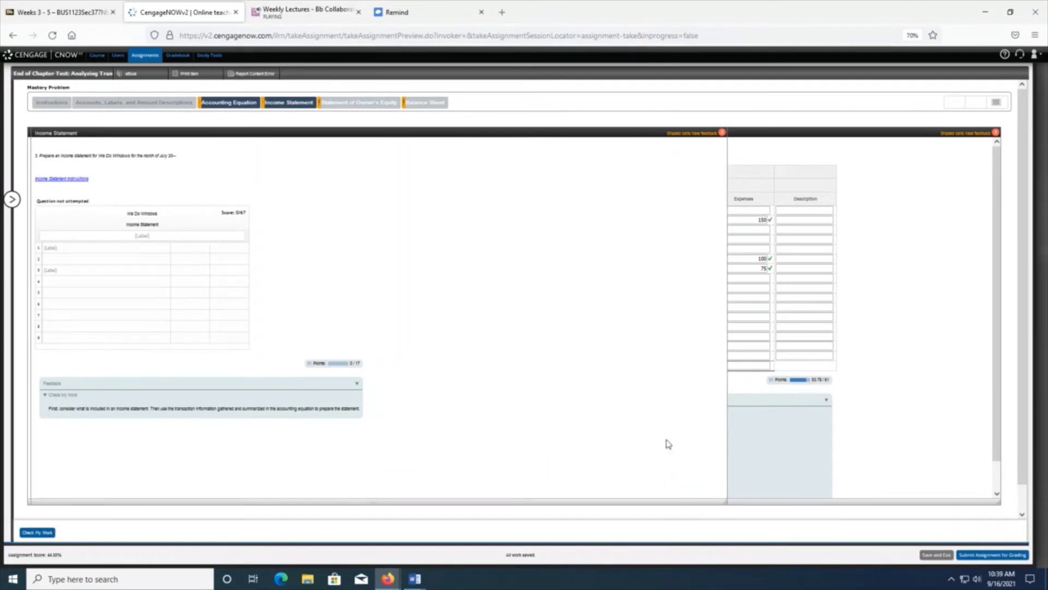
- Copy the label "For Month Ended July 31, 20--" from the label list in Word's Document2
left_click(143, 236)
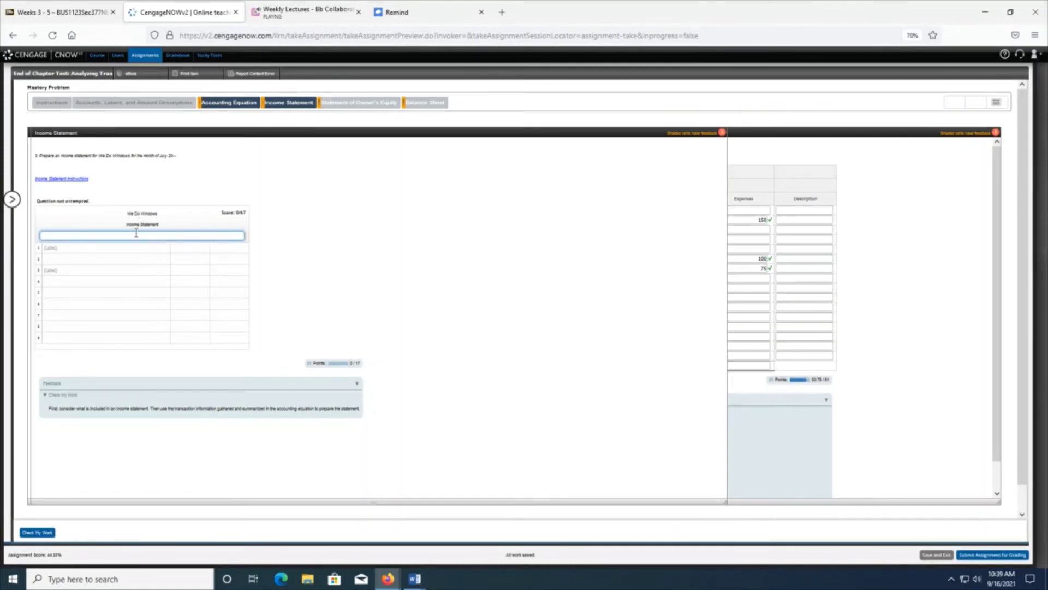
left_click(414, 578)
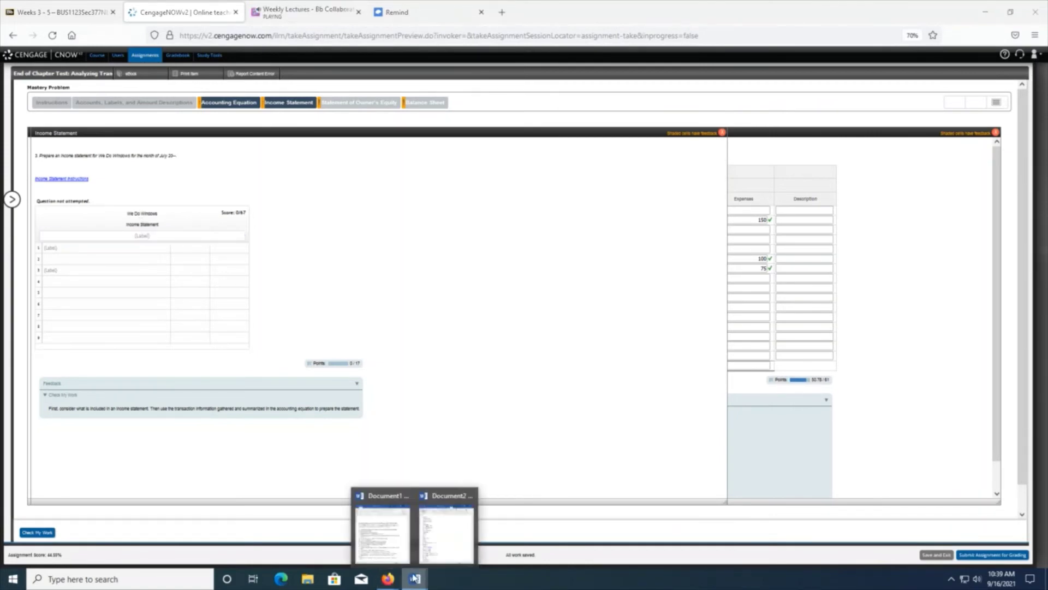
left_click(446, 533)
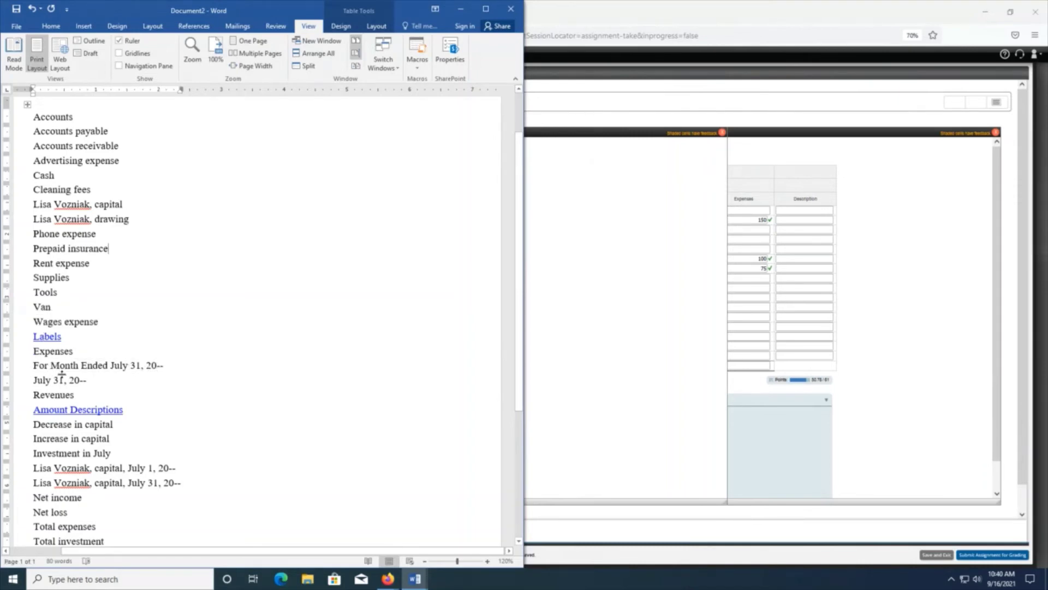
left_click_drag(35, 367, 171, 370)
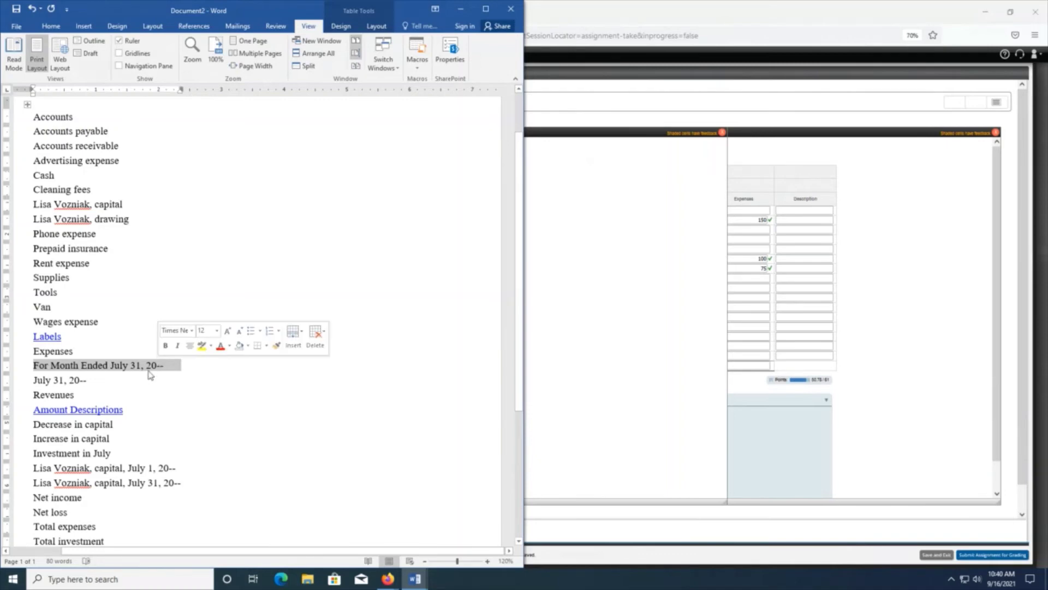
right_click(104, 368)
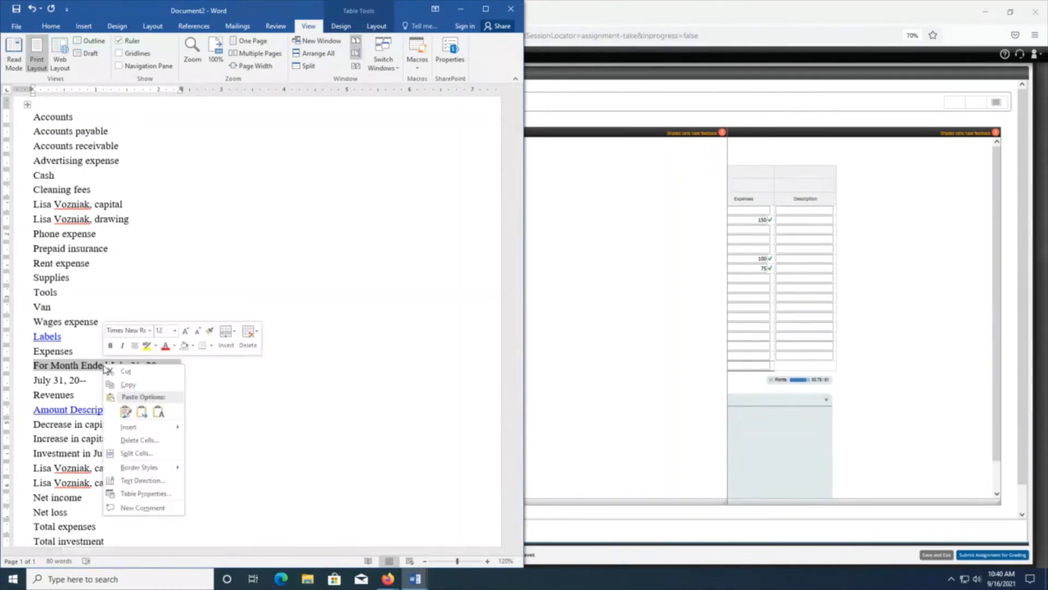
left_click(125, 384)
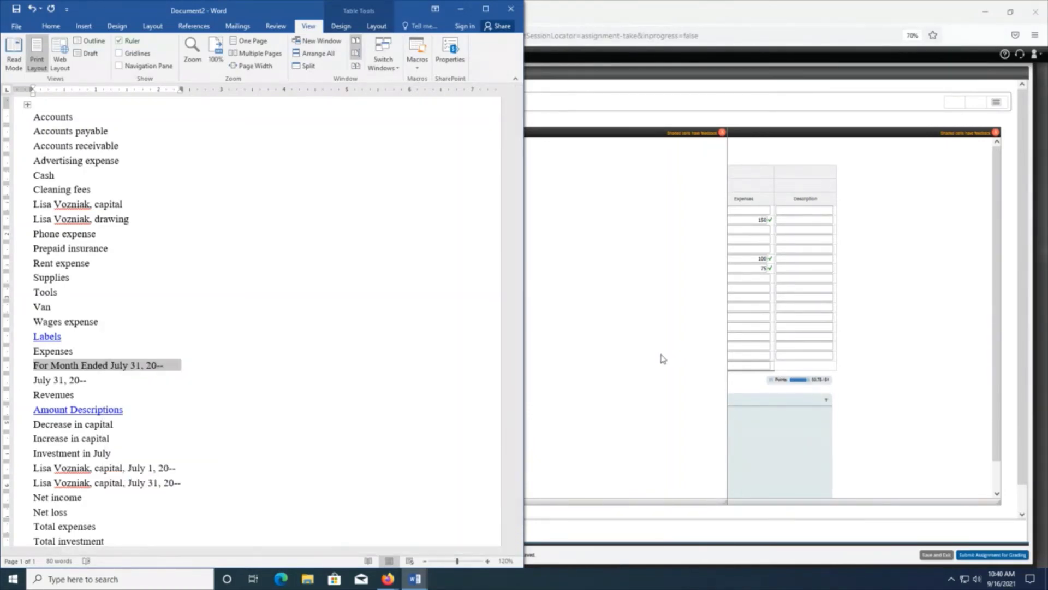
- Paste "For Month Ended July 31, 20--" into the date heading of the CengageNOWv2 income statement
left_click(663, 359)
left_click(128, 235)
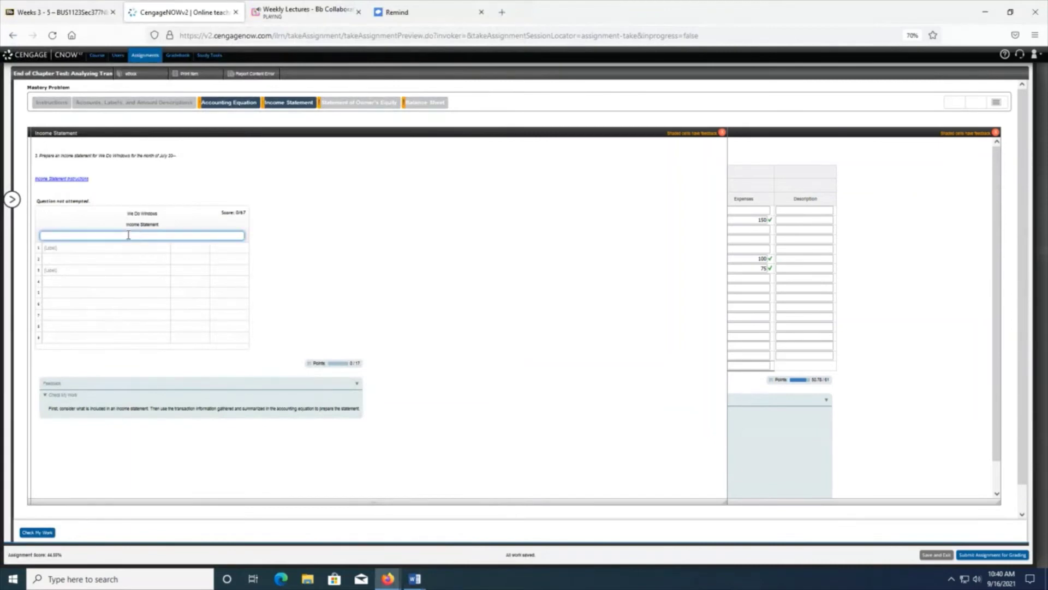
right_click(129, 235)
left_click(162, 314)
left_click(490, 288)
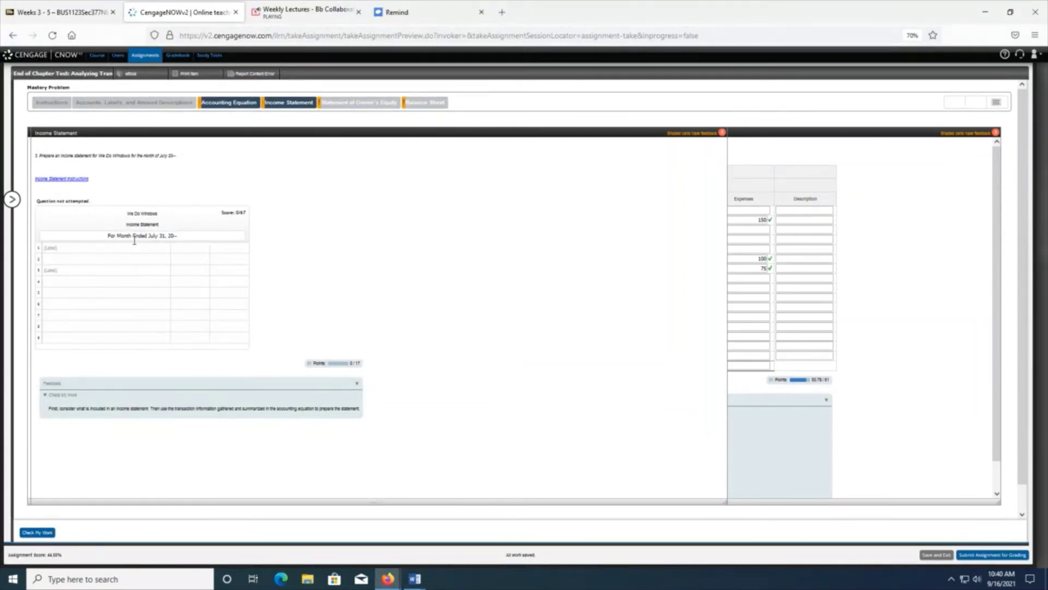
- Check the layout of the Income Statement example slide in Blackboard and return to line 1 of the CengageNOWv2 income statement
left_click(63, 12)
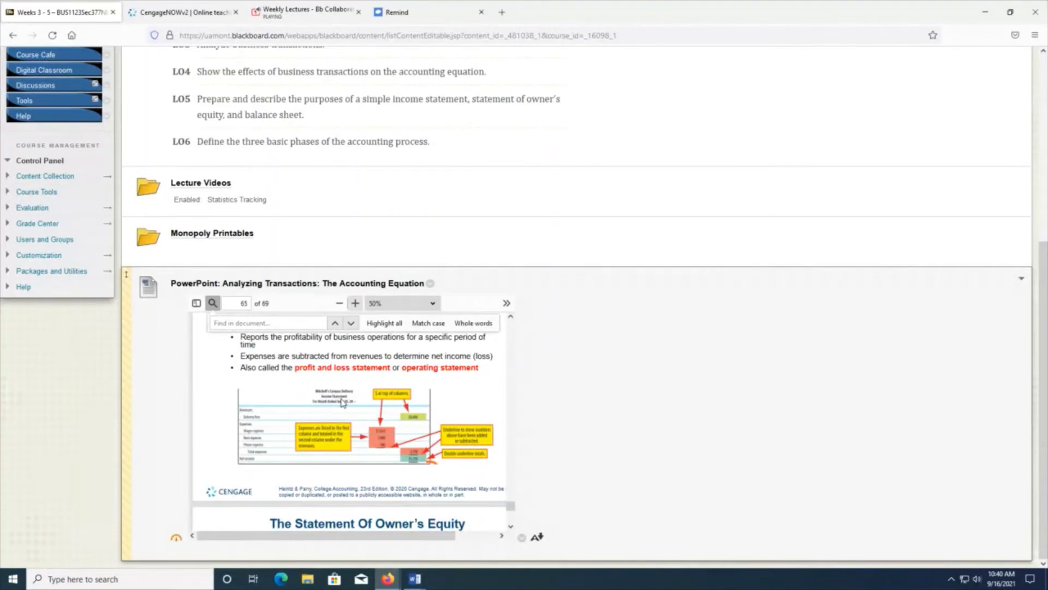
left_click(186, 13)
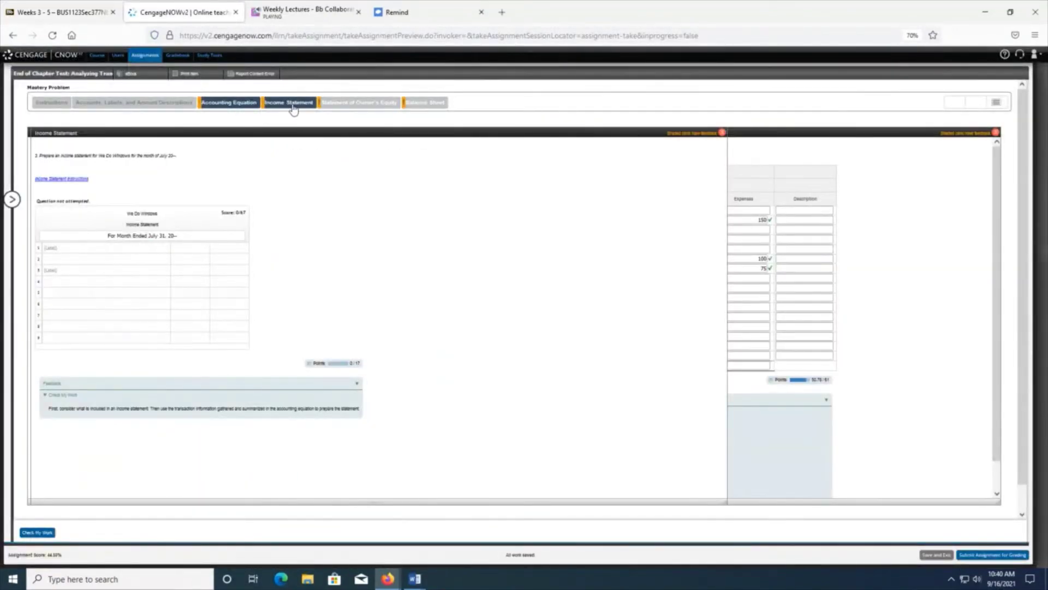
left_click(86, 249)
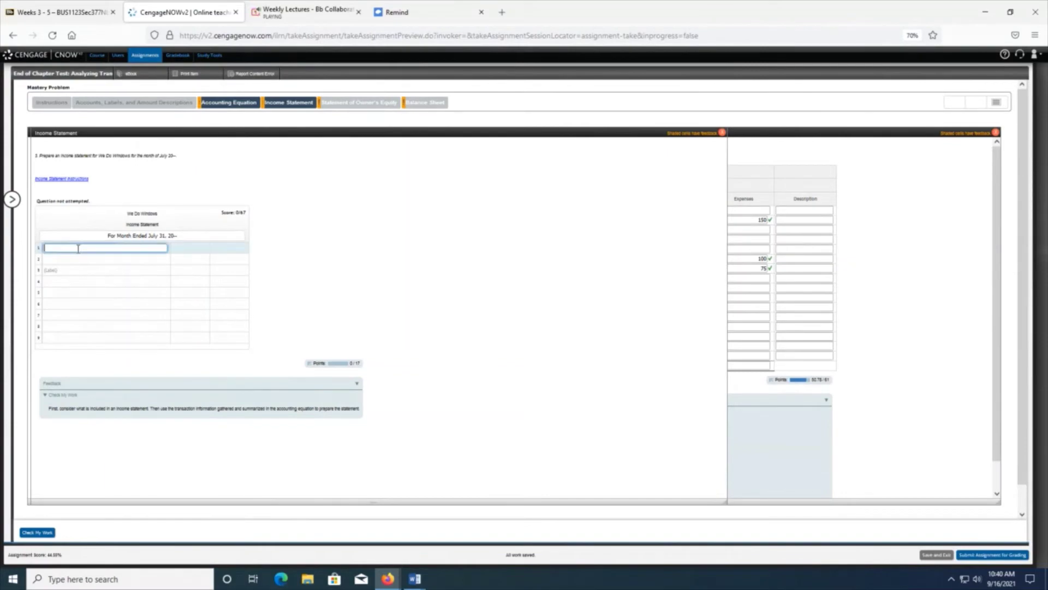
- Bring up the account and label list in Word's Document2 and minimize the Document1 transaction list
left_click(410, 580)
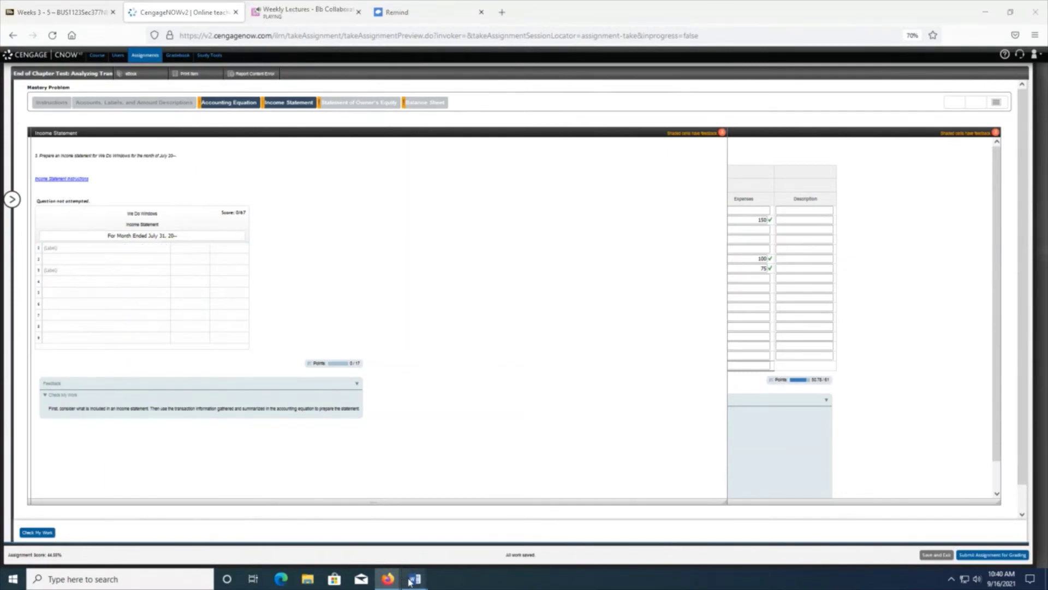
left_click(388, 554)
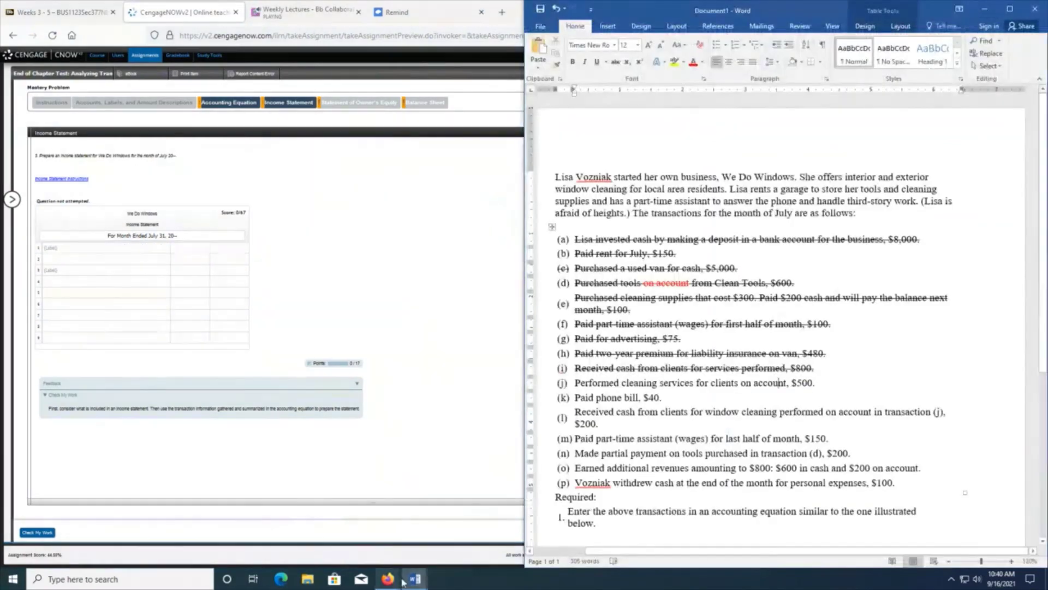
left_click(407, 581)
left_click(448, 524)
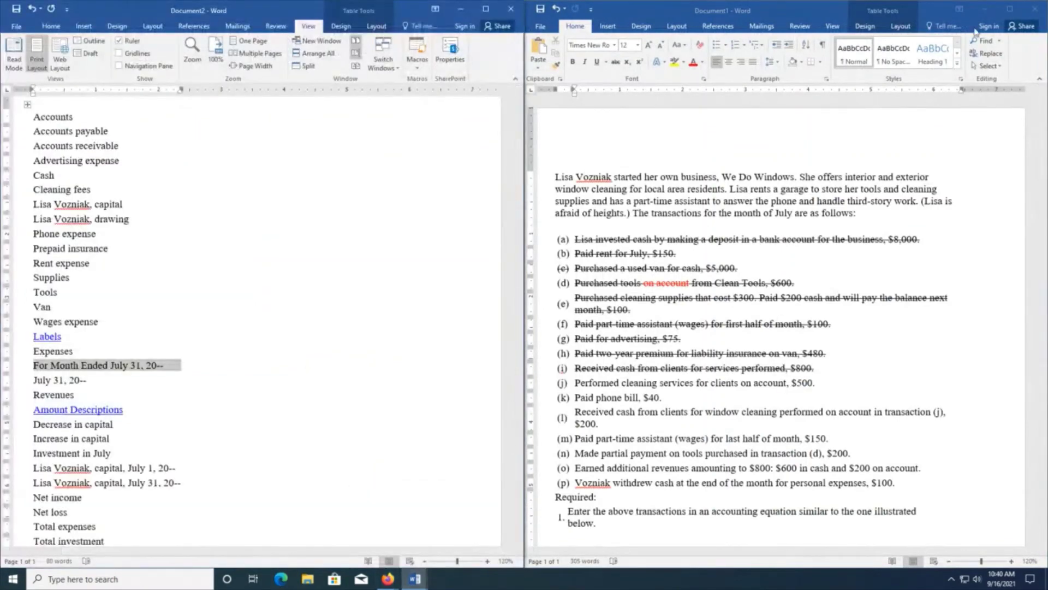
left_click(986, 9)
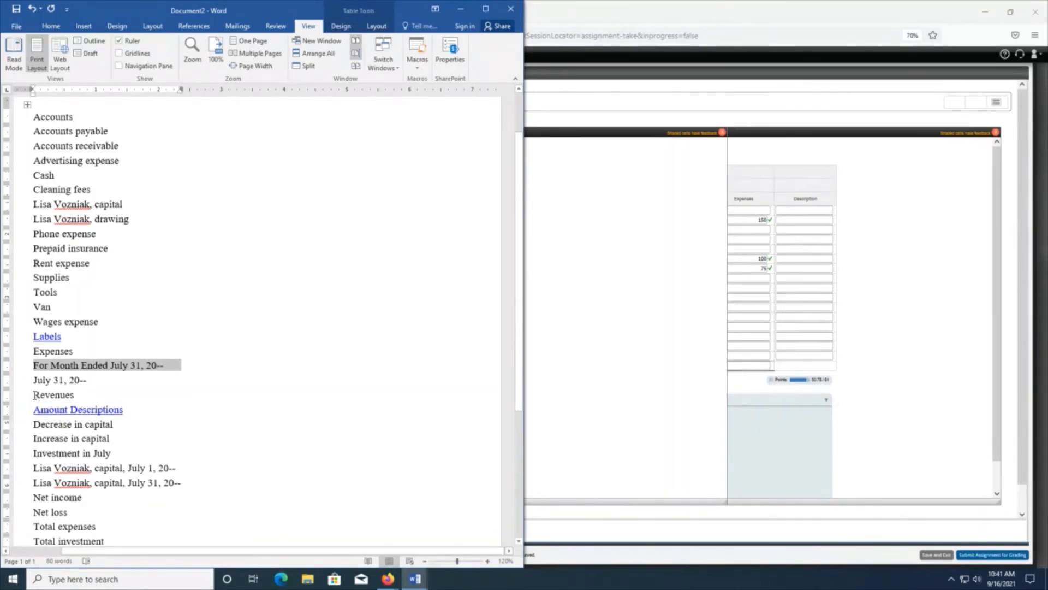
- Copy the label Revenues from the Document2 list into line 1 of the CengageNOWv2 income statement
left_click_drag(34, 395, 85, 397)
right_click(67, 395)
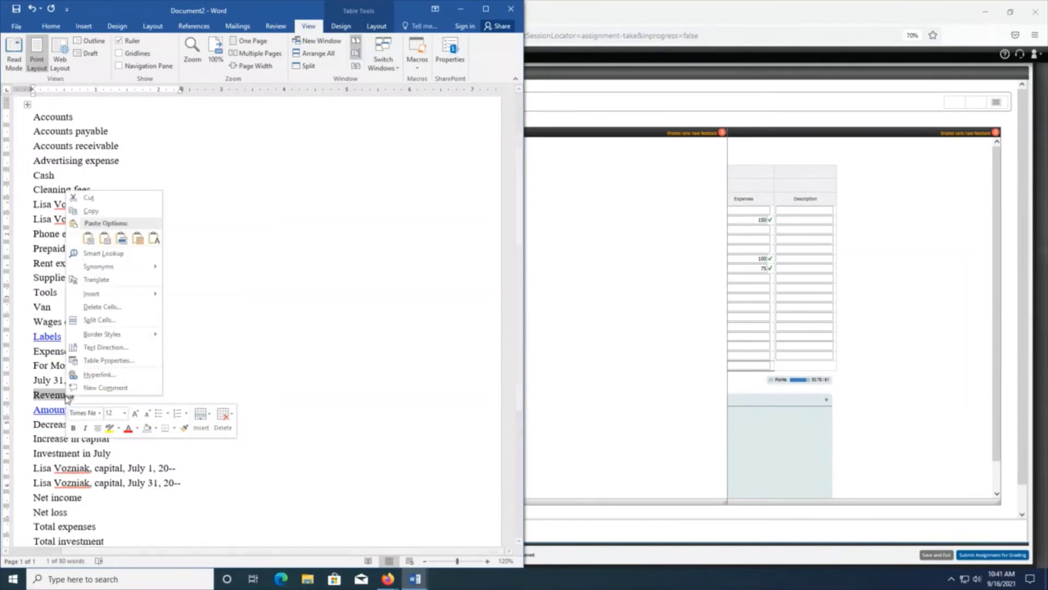
left_click(90, 210)
left_click(526, 325)
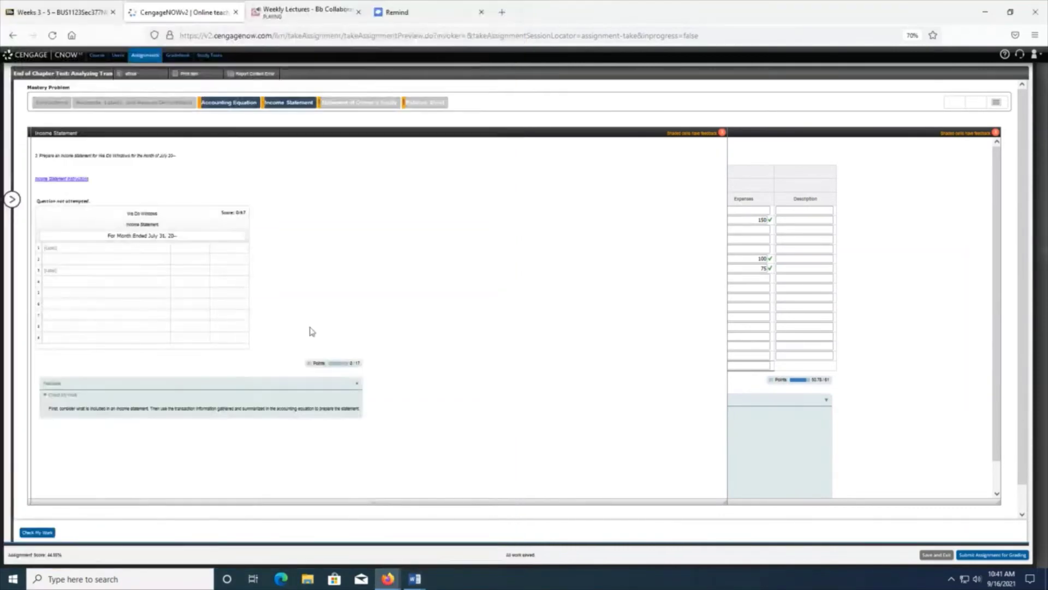
left_click(55, 248)
key("ctrl+v")
- Enter the label Expenses on line 3 of the income statement and remove the extra character at its end
left_click(65, 270)
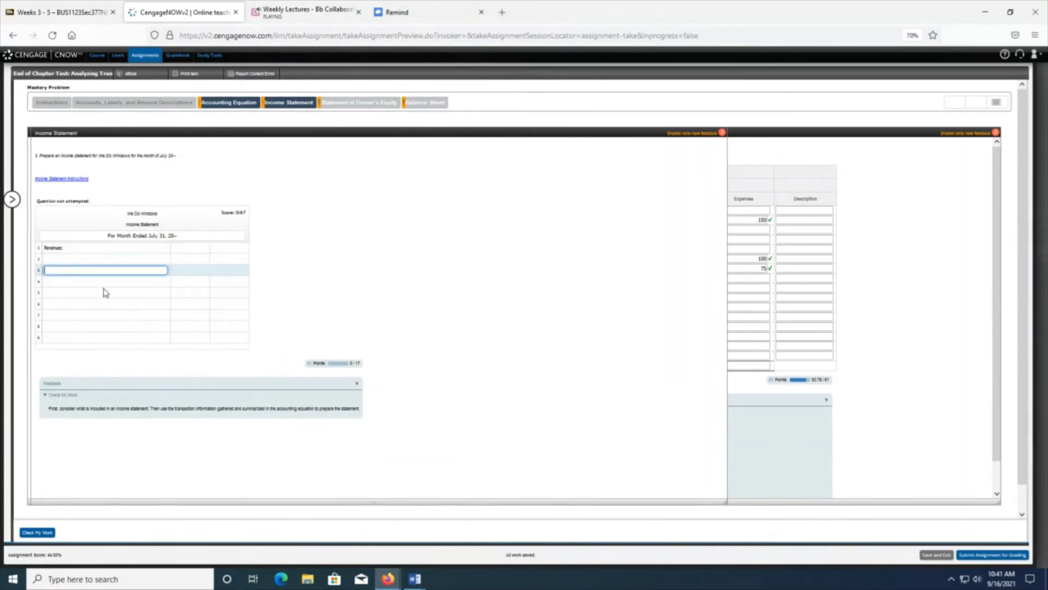
type("Expenses")
left_click(372, 288)
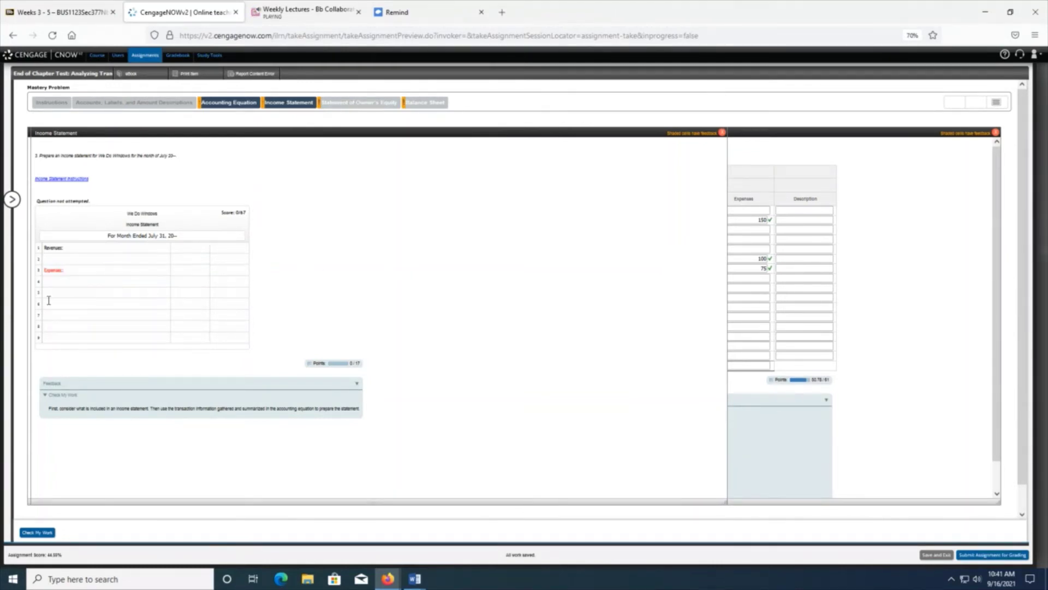
left_click(85, 270)
key("BackSpace")
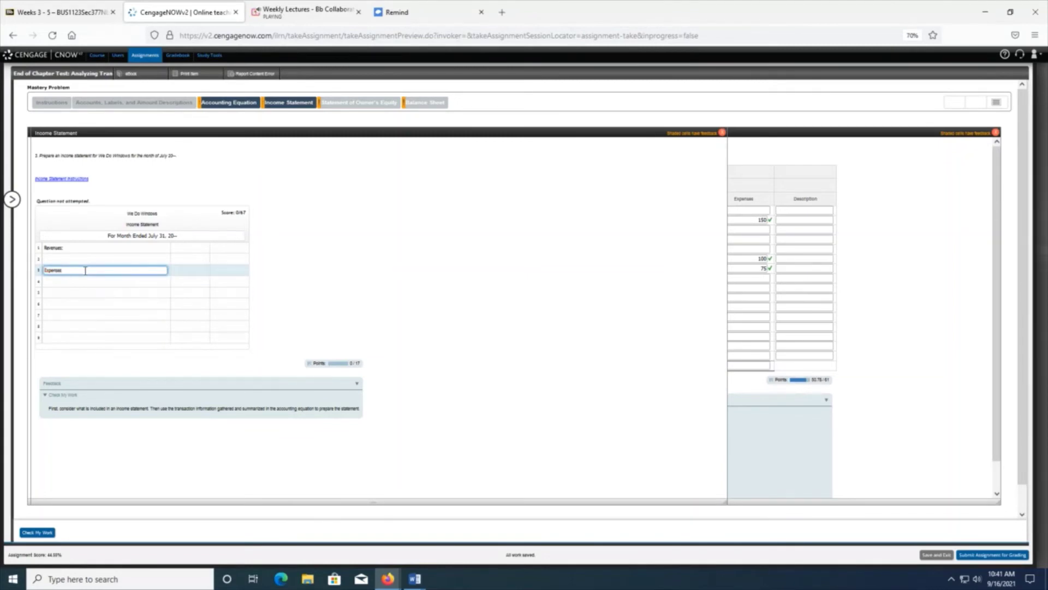
left_click(408, 298)
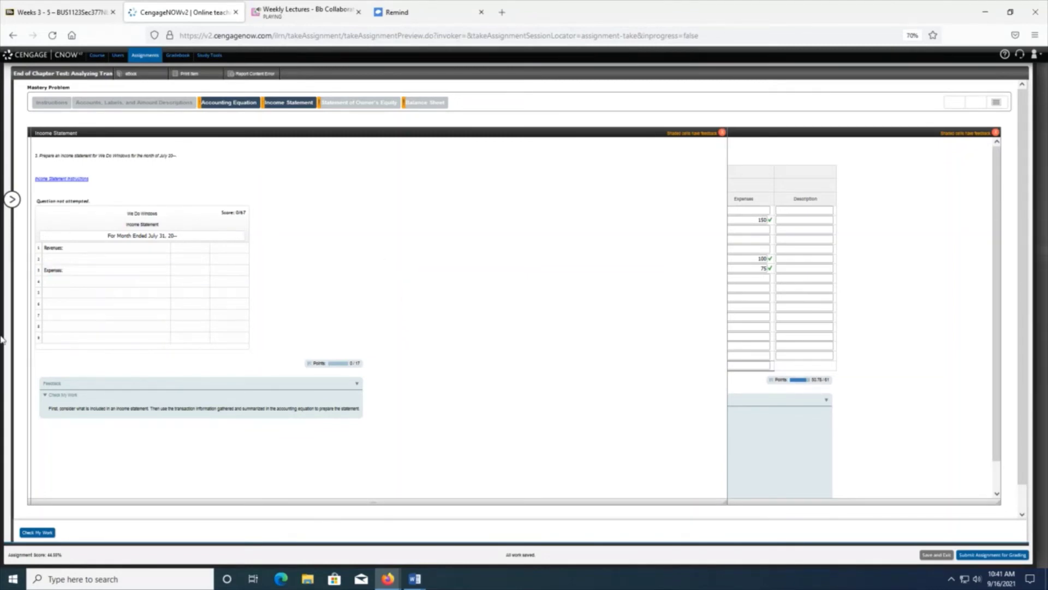
- Enter Wages expense as the account on line 4, the first line under Expenses
left_click(94, 282)
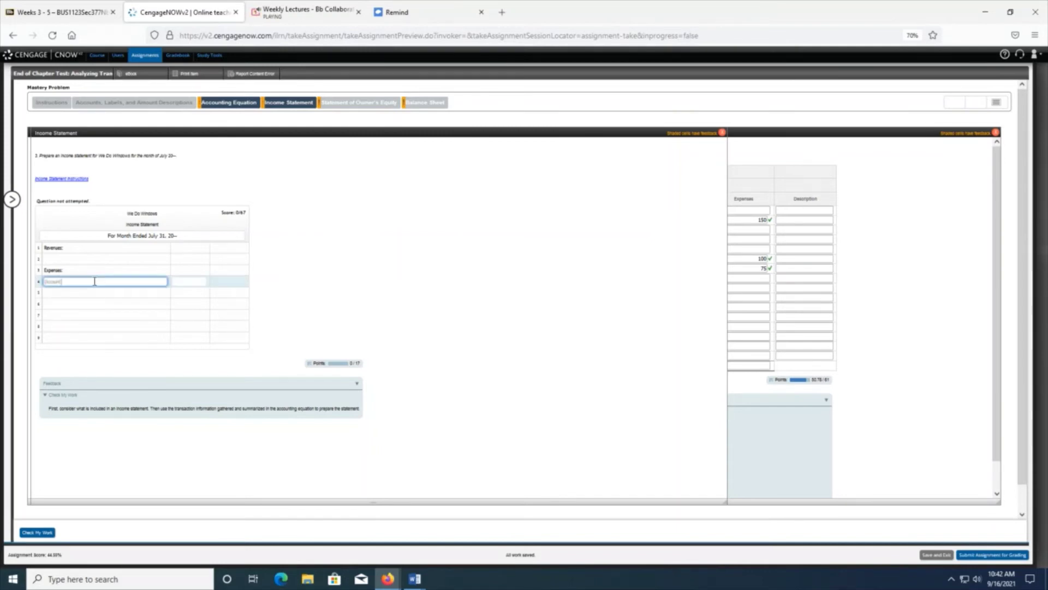
type("Wages Expense")
key("Tab")
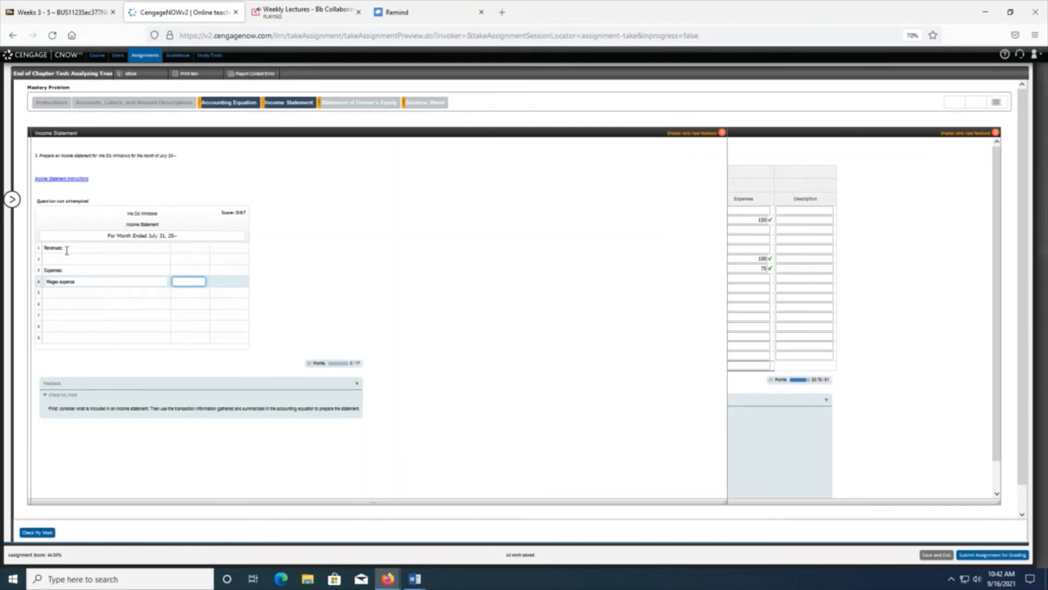
- Enter Cleaning Fee as the revenue account on line 2 of the income statement
left_click(82, 258)
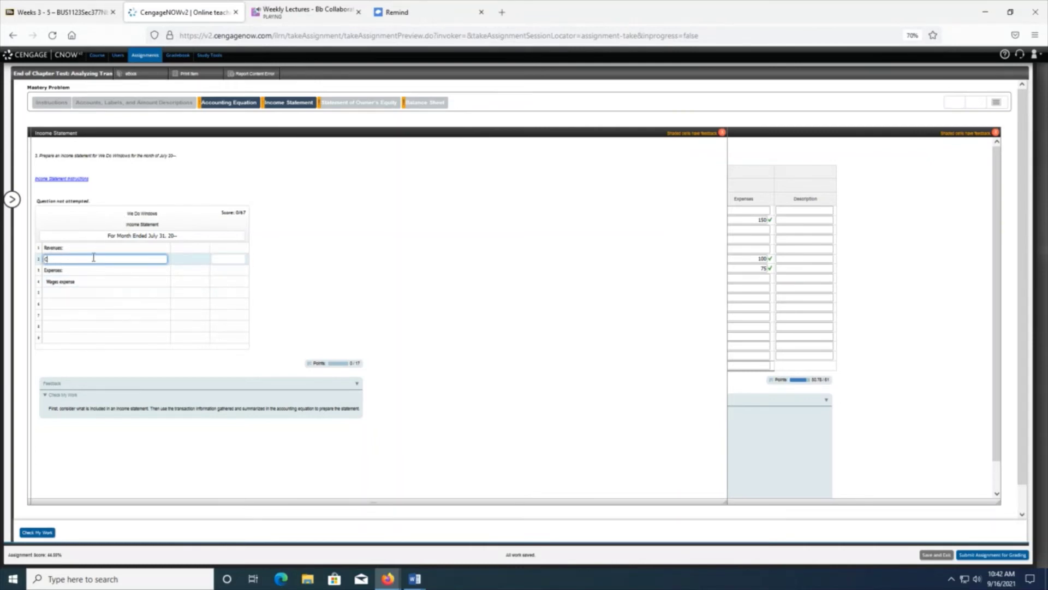
type("ash")
type("ning Fee")
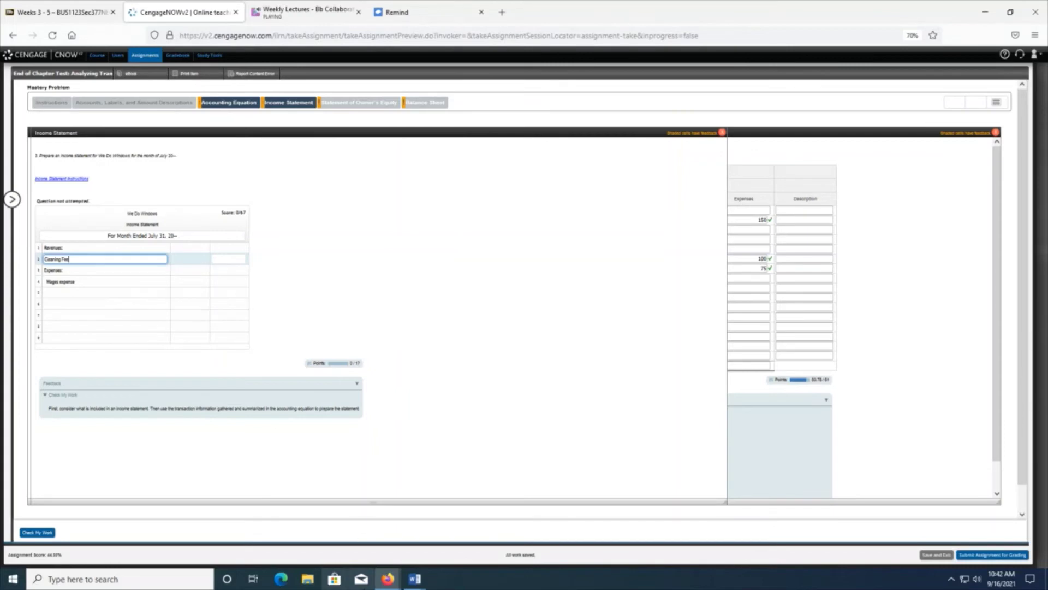
- Show the Accounting Equation worksheet and open Word's Document2 account list beside it to compare the revenue and expense entries
left_click(221, 109)
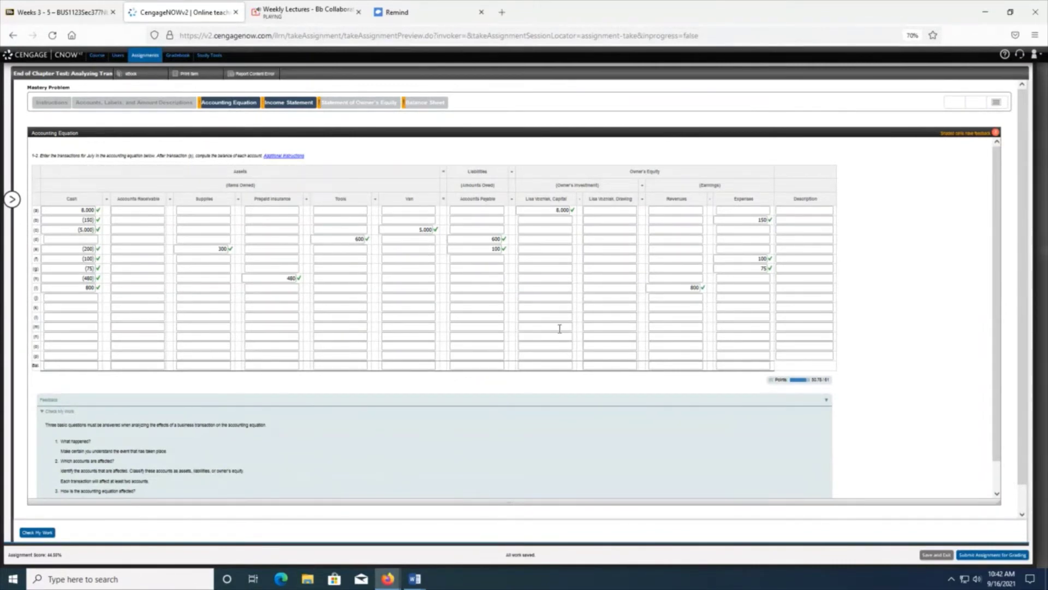
mouse_move(416, 580)
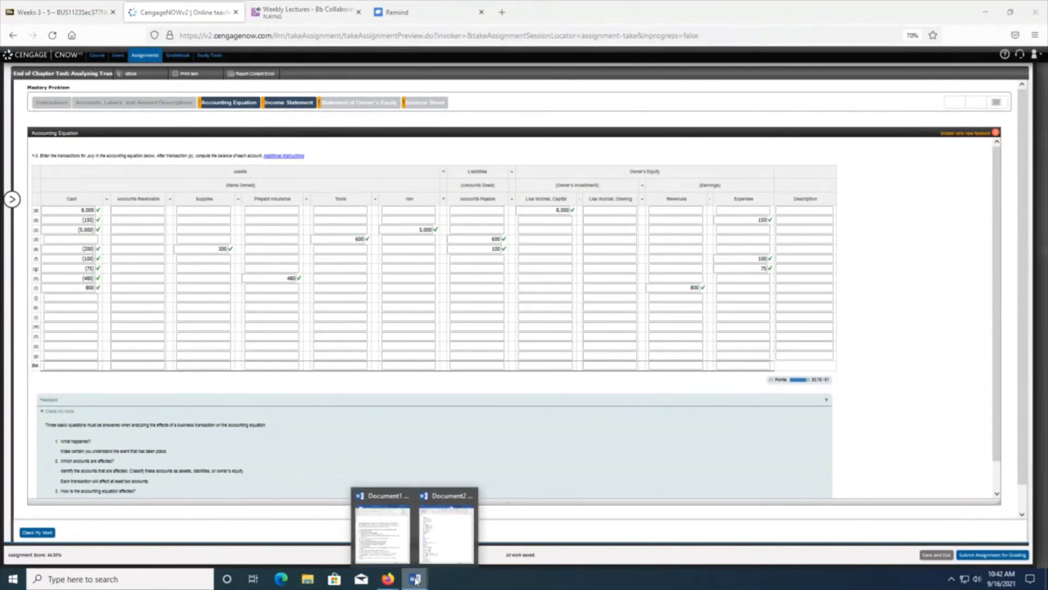
left_click(452, 548)
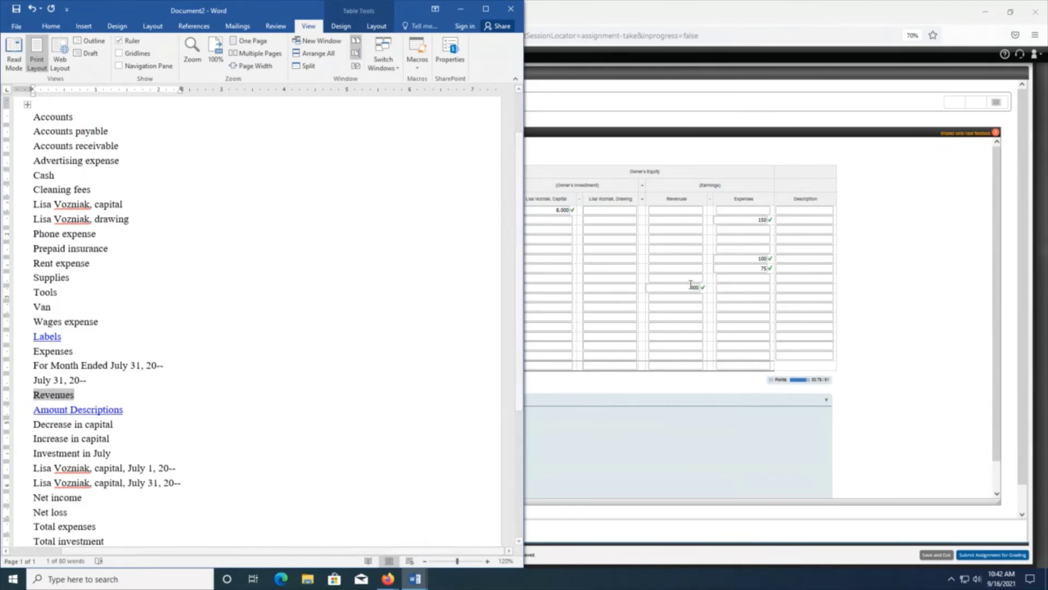
- Return to the income statement in the browser and change the revenue account on line 2 to Cleaning fees
left_click(910, 246)
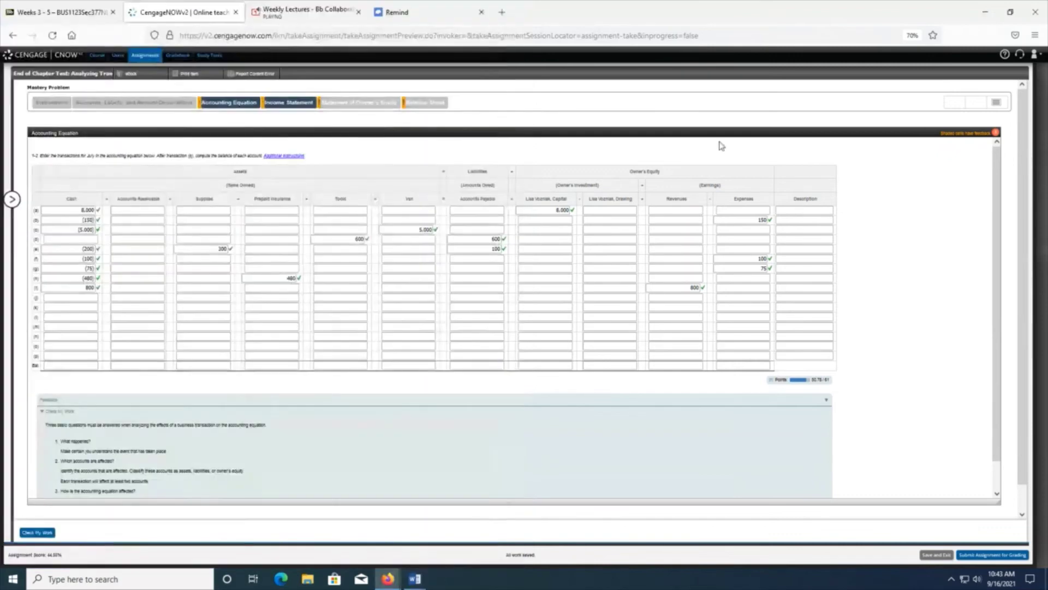
left_click(287, 108)
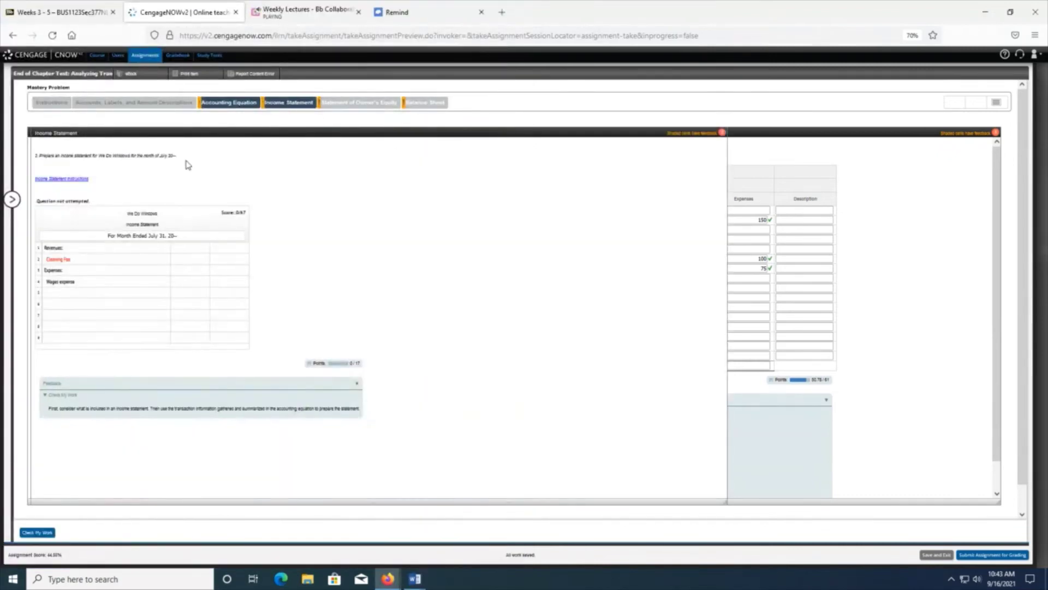
left_click(81, 259)
type("s")
key("Tab")
- List Advertising expense, Phone expense and Rent expense as the accounts on lines 5, 6 and 7 of the income statement
left_click(81, 290)
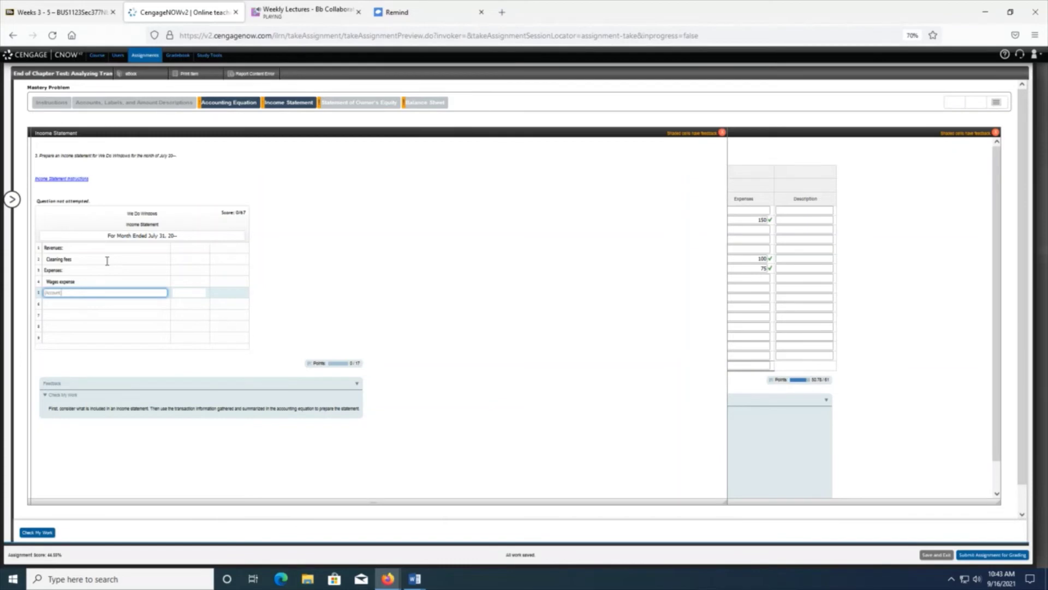
type("Advertising expense")
key("Tab")
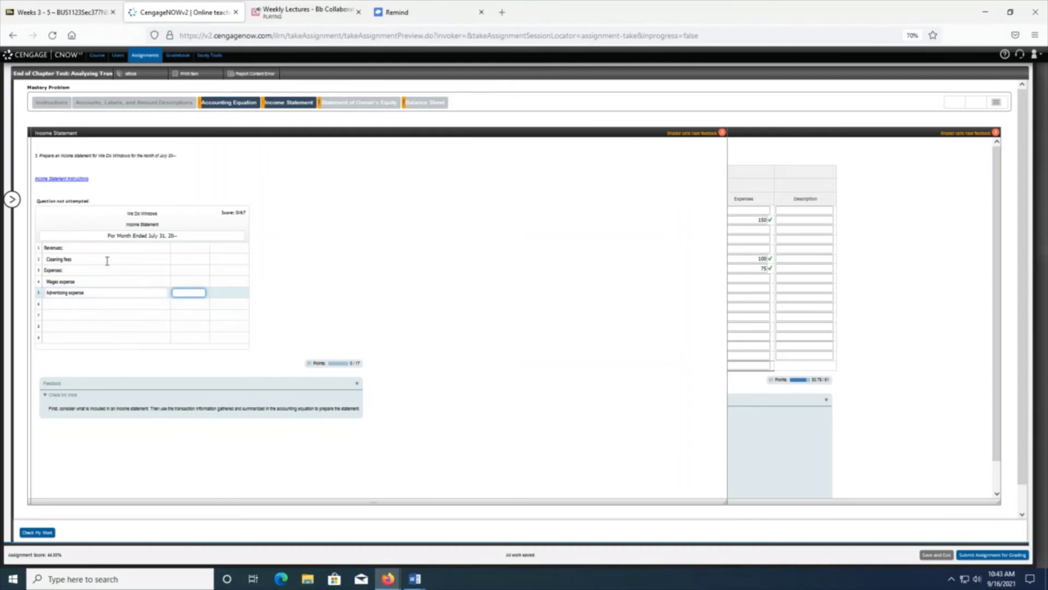
key("Tab")
key("Tab")
type("Phone Expense")
key("Tab")
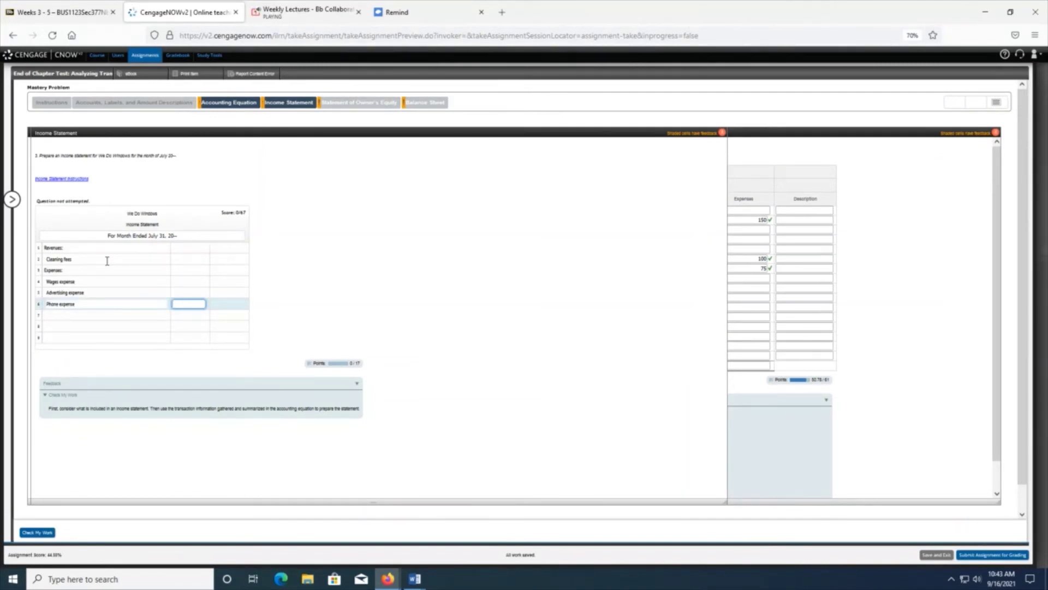
key("Tab")
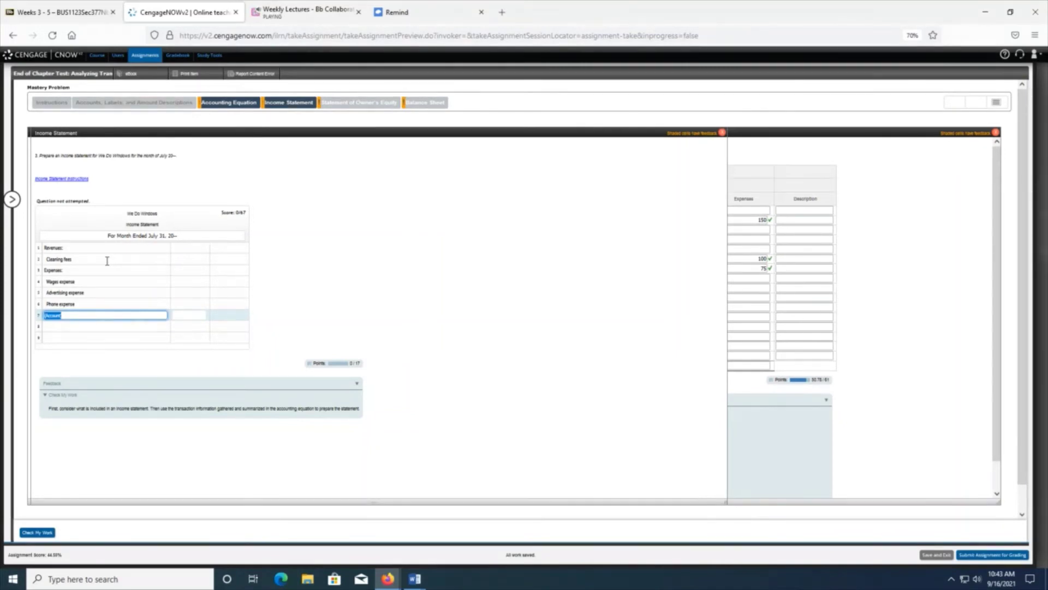
type("Rent Expense")
key("Tab")
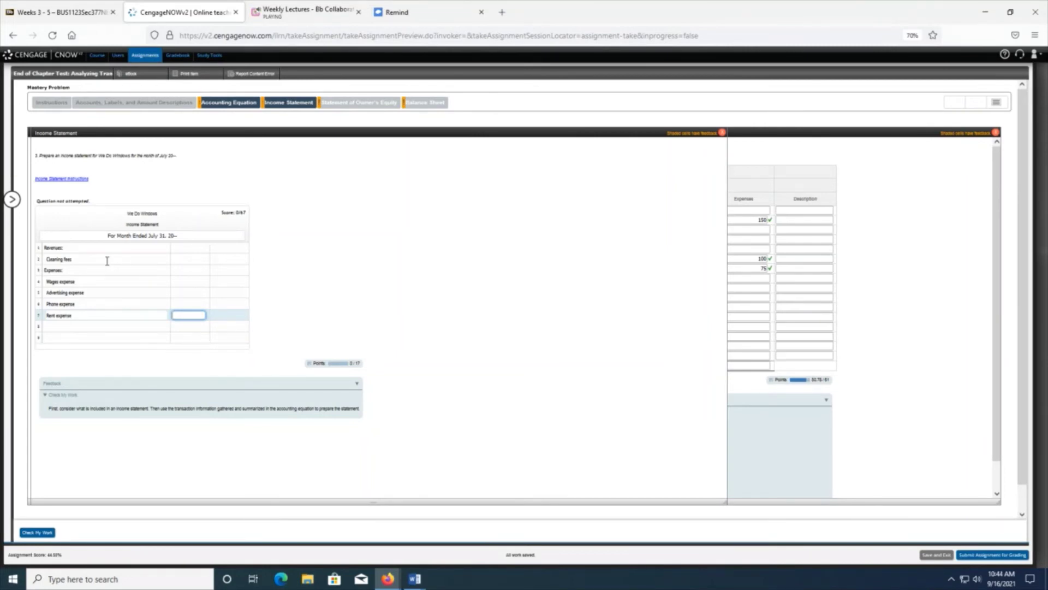
- Compare the expense entries in the Accounting Equation worksheet with the July transactions in Word's Document1, and return to the income statement
left_click(229, 104)
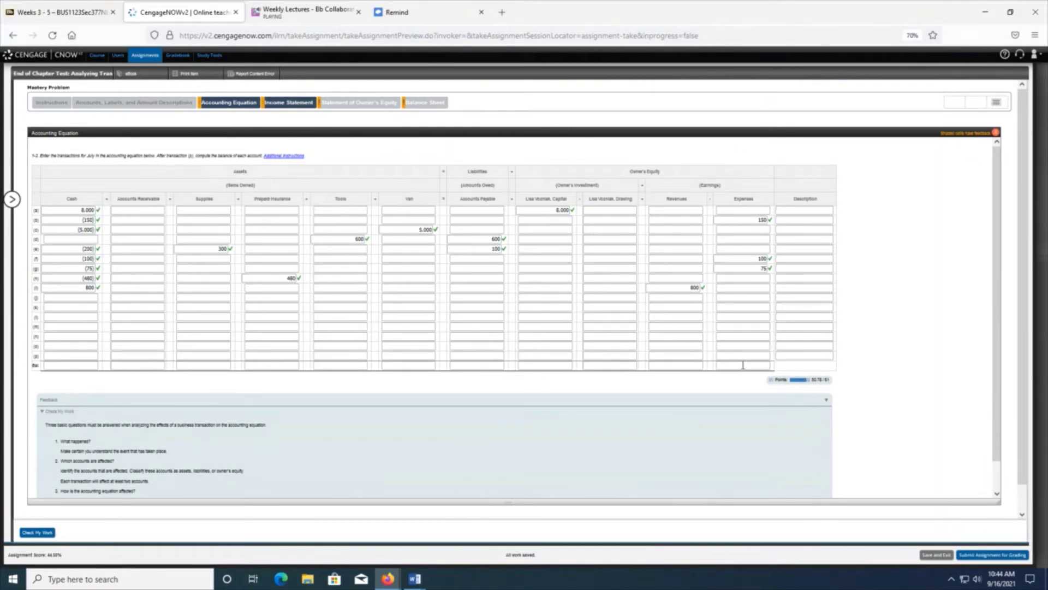
left_click(746, 221)
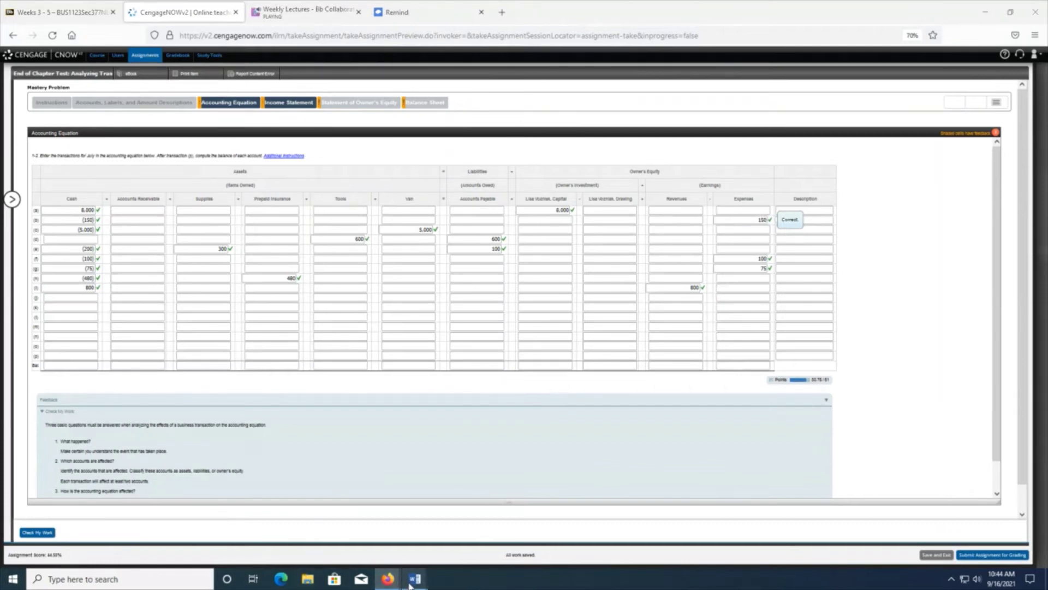
mouse_move(413, 575)
left_click(385, 549)
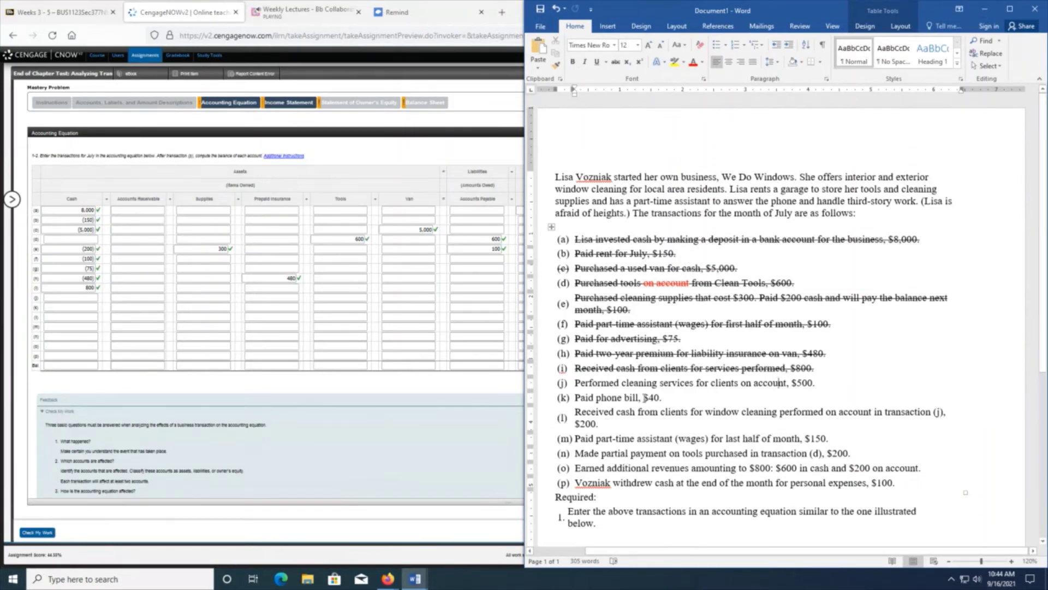
left_click(985, 16)
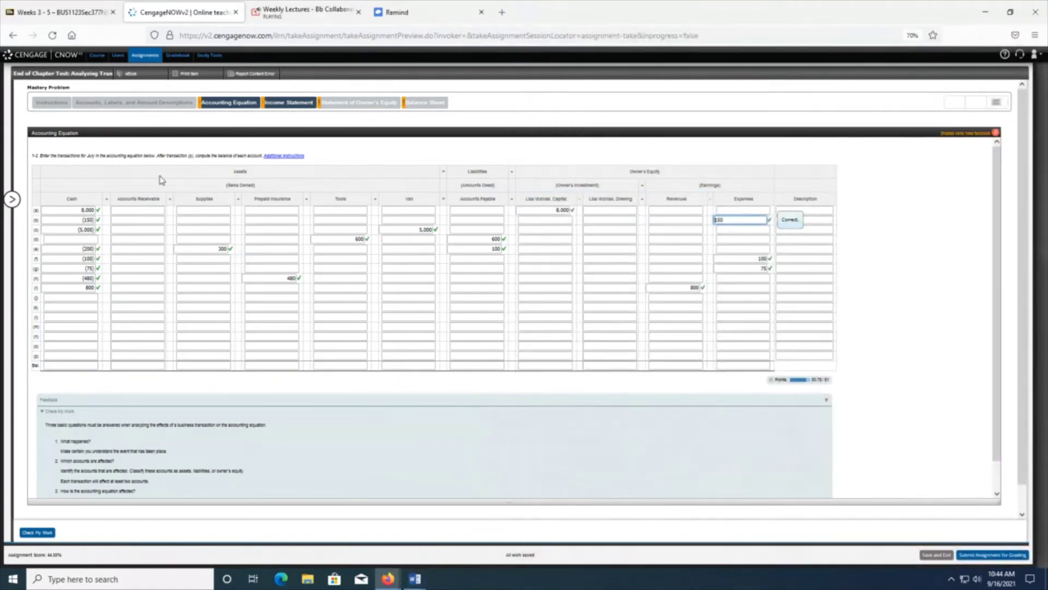
left_click(290, 103)
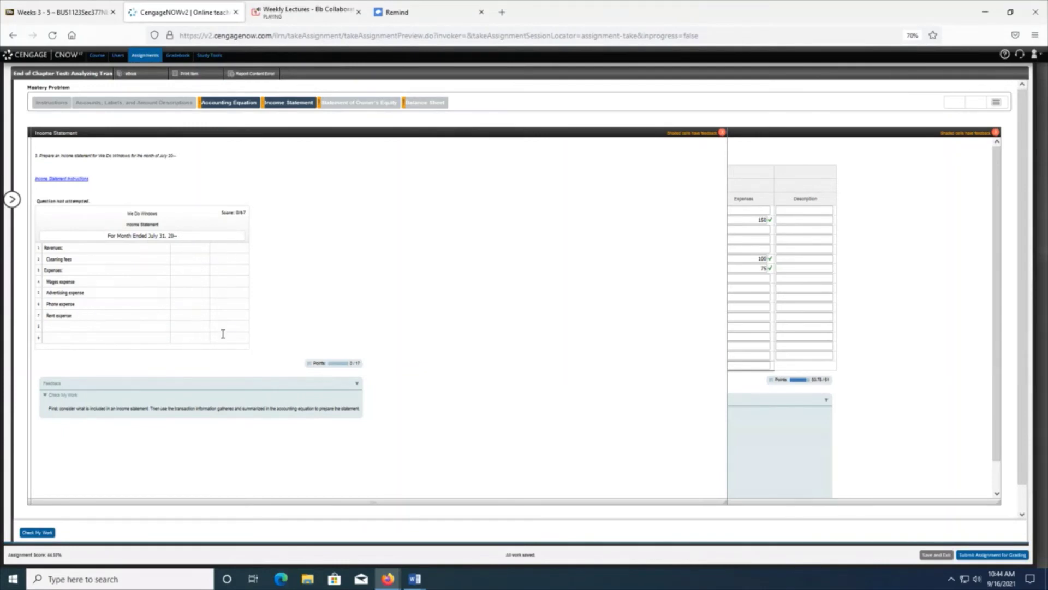
- Check the example income statement slide in Blackboard and enter 150 as the cleaning fees amount in the second amount column
left_click(63, 12)
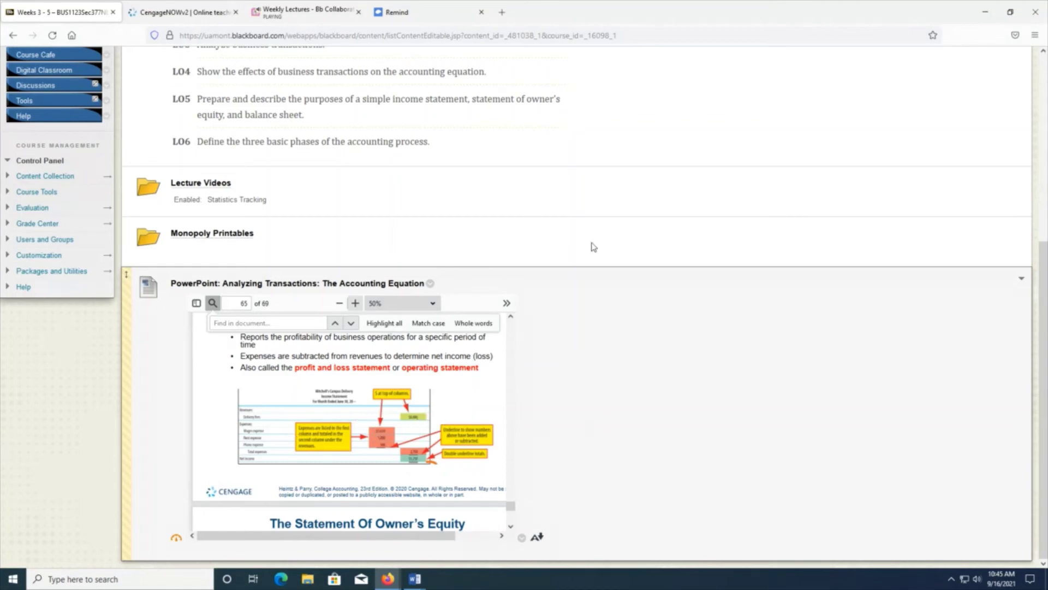
left_click(178, 13)
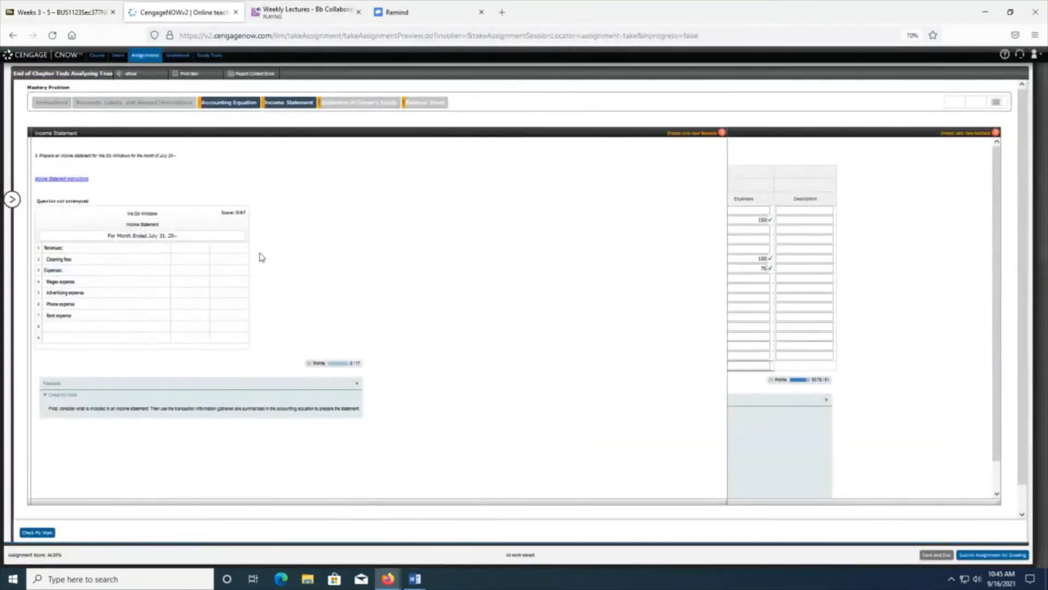
left_click(228, 259)
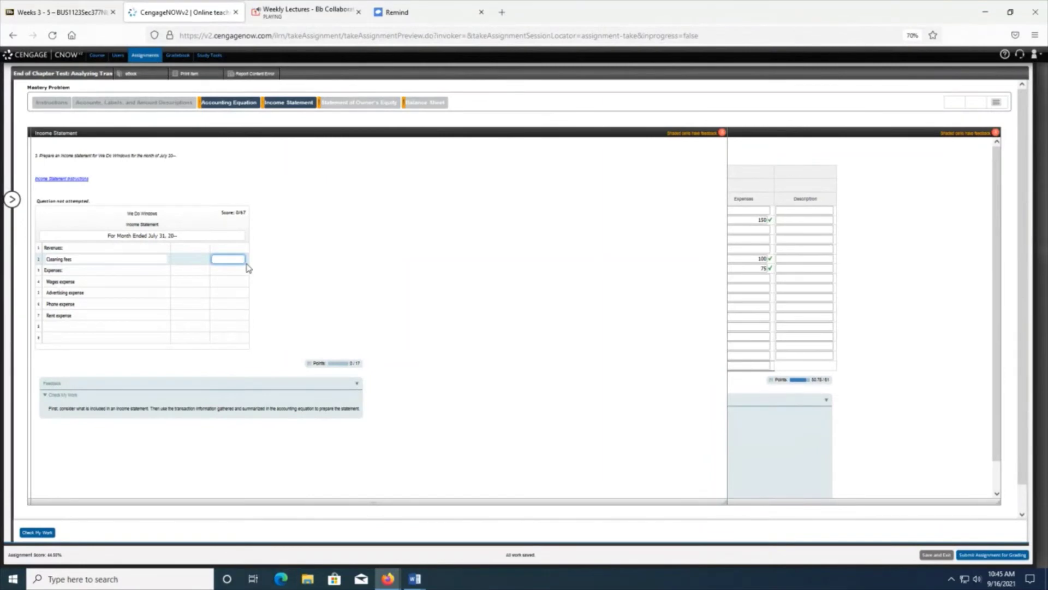
type("150")
key("Tab")
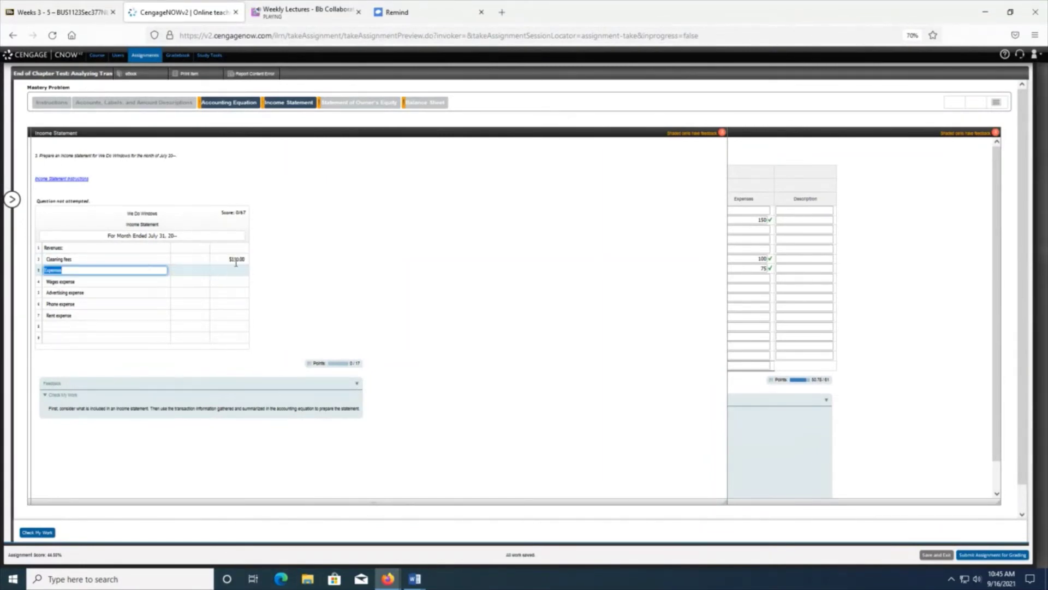
- Using the transaction list in Word's Document1, enter revenues of 500 for transaction (j) and 800 for transaction (o) in the accounting equation
left_click(427, 584)
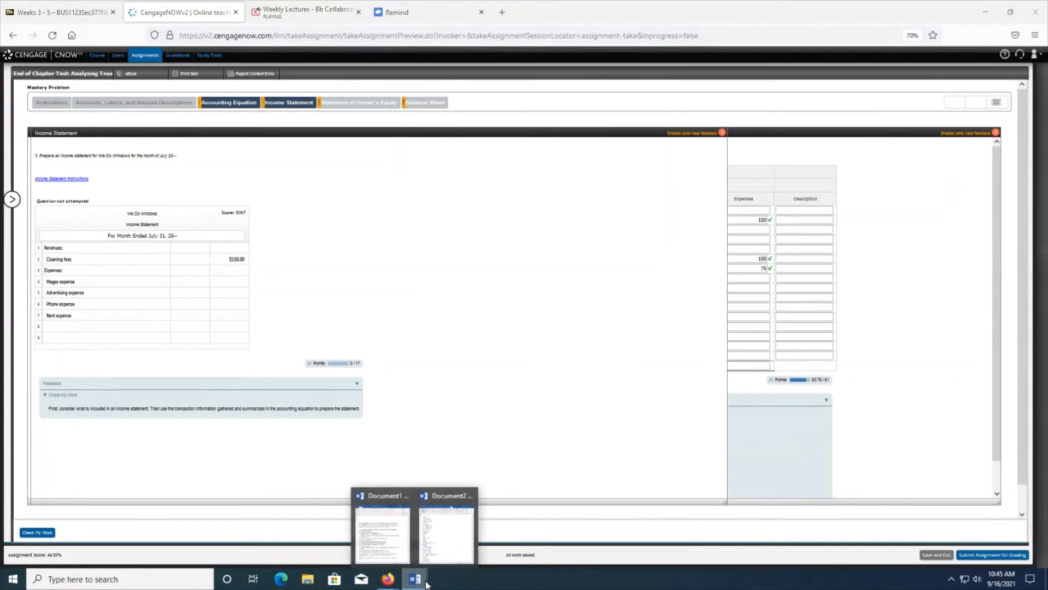
left_click(382, 526)
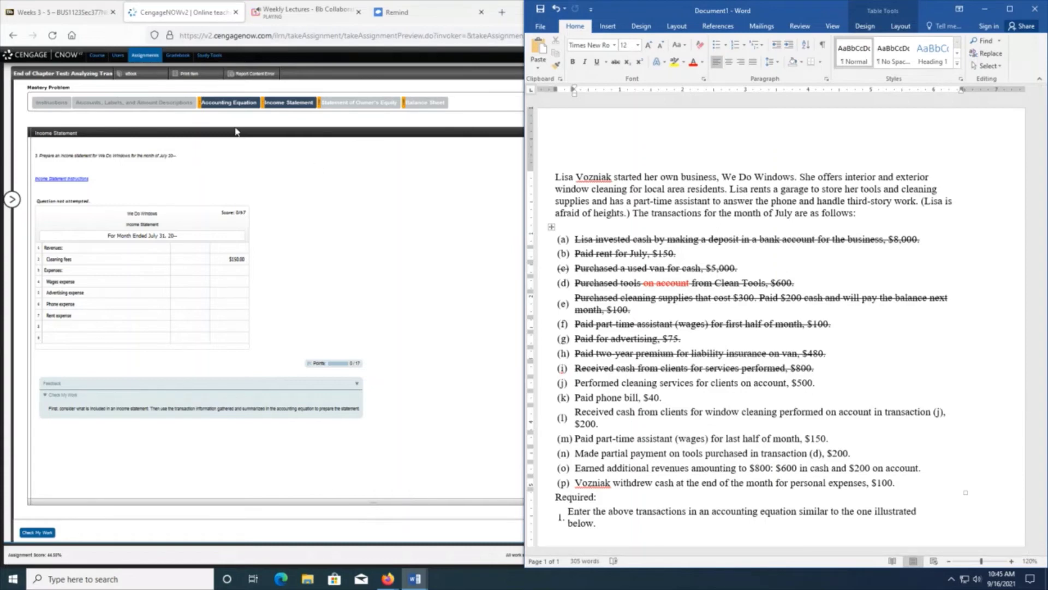
left_click(230, 104)
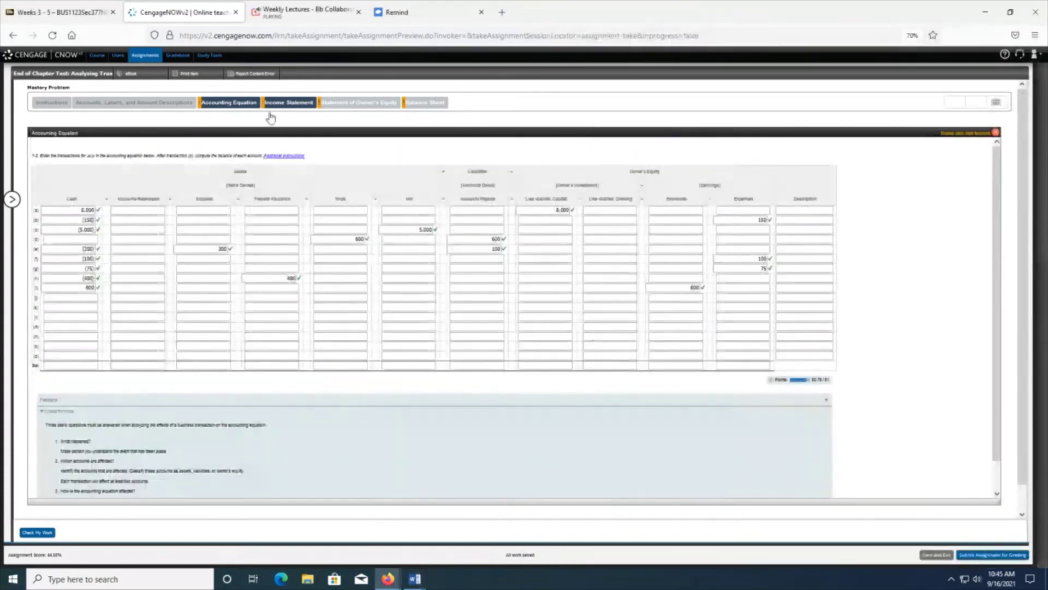
left_click(76, 298)
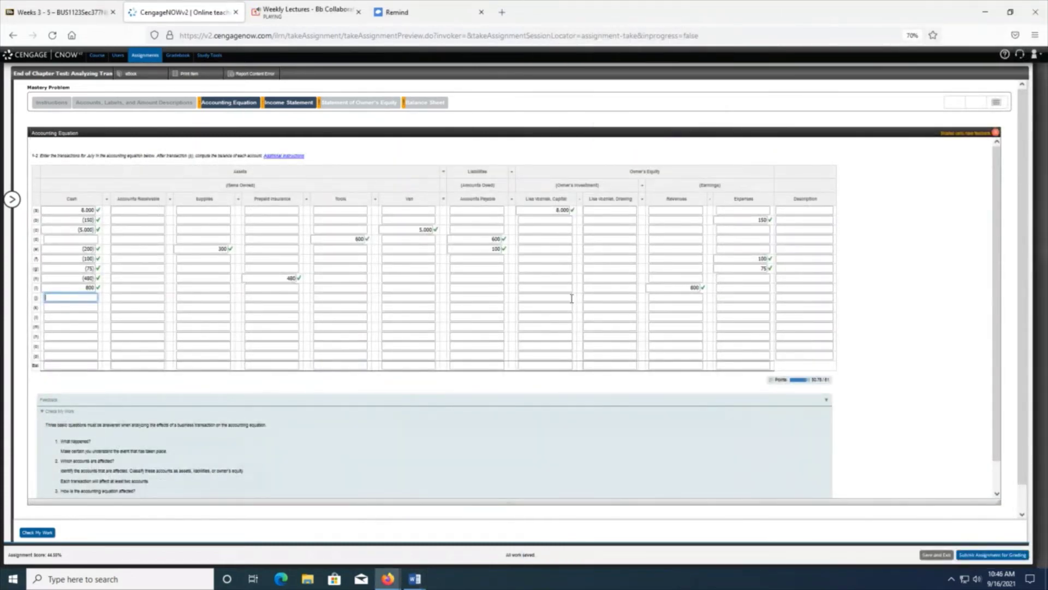
key("Tab")
key("Tab")
key("Tab")
key("Tab")
key("Tab")
key("Tab")
key("Tab")
key("Tab")
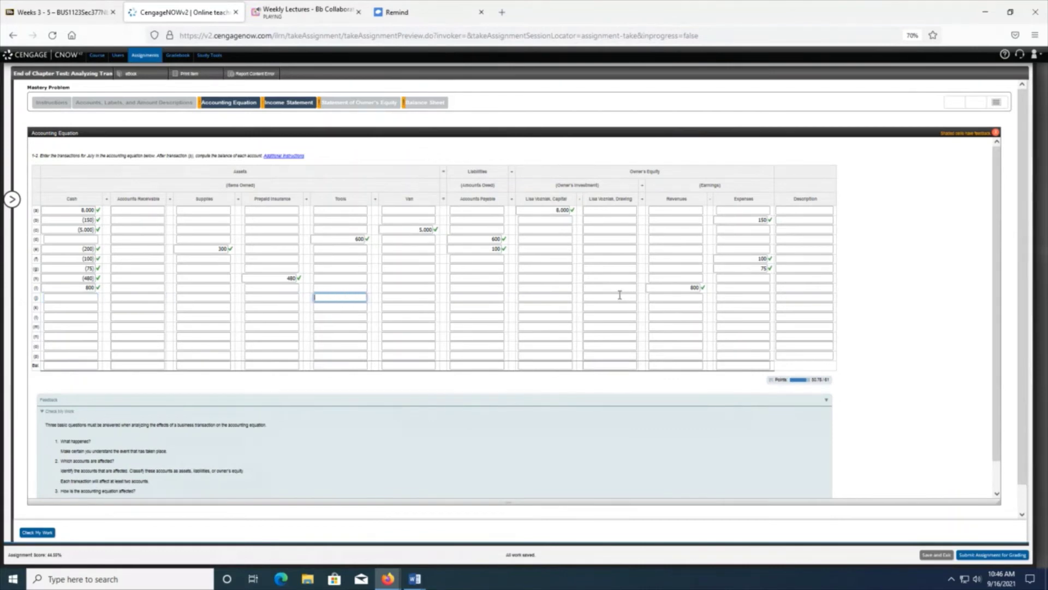
key("Tab")
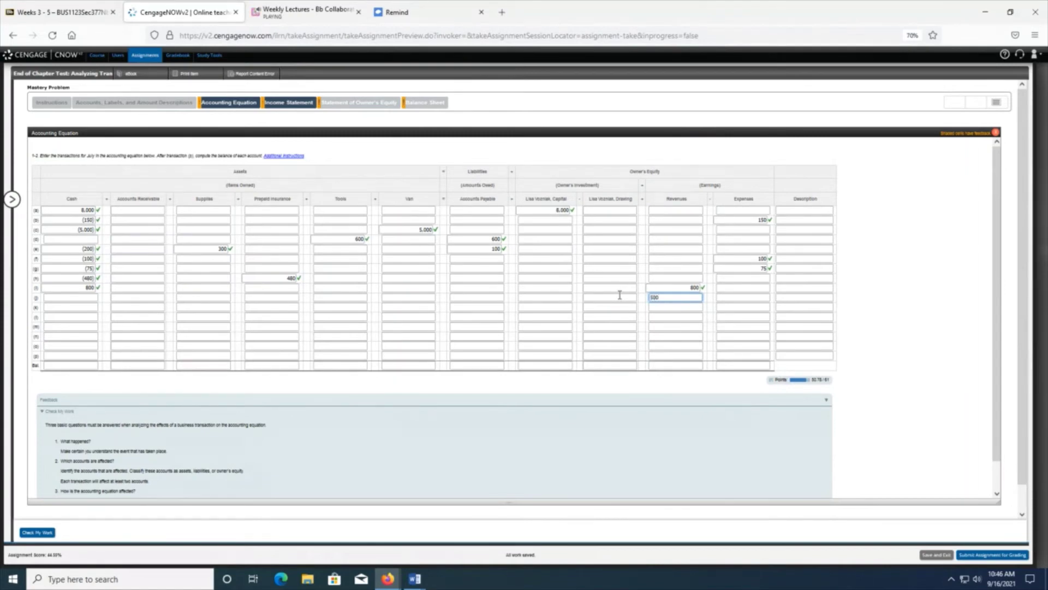
left_click(659, 346)
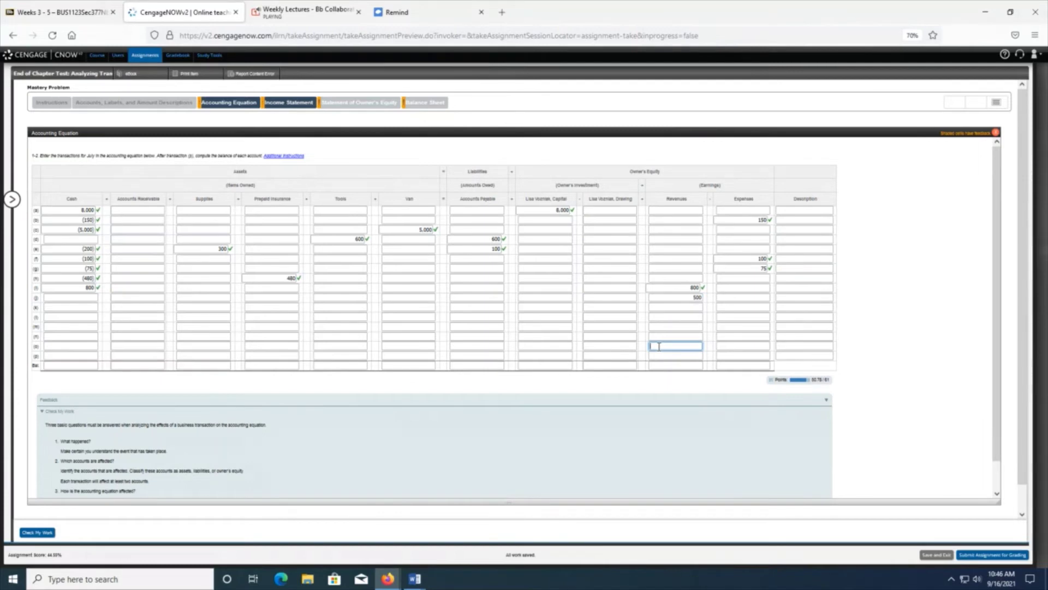
key("Tab")
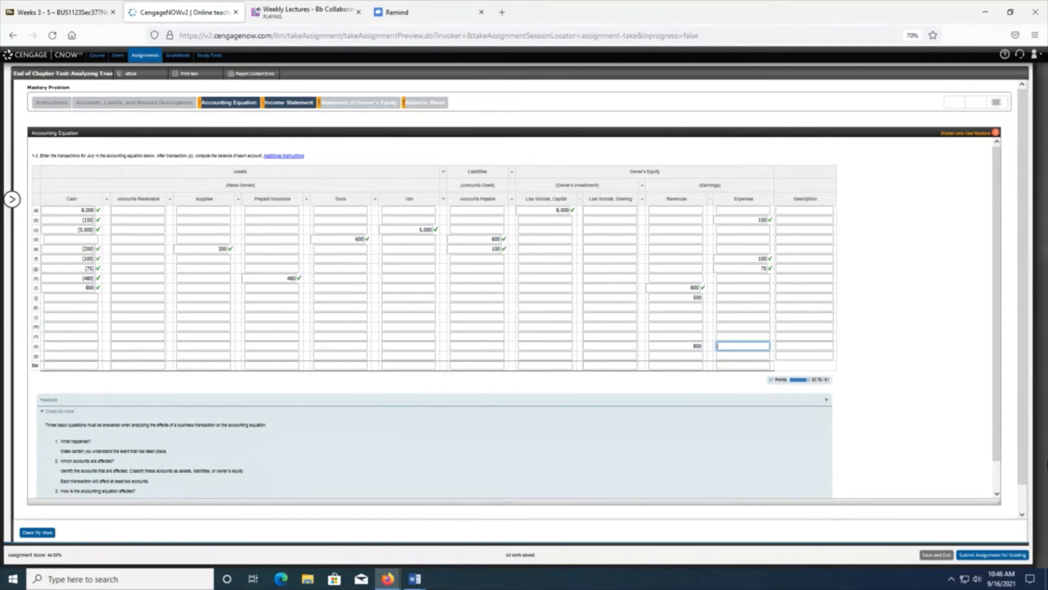
- Enter 2100 as the balance of the Revenues column and have the work checked
left_click(679, 366)
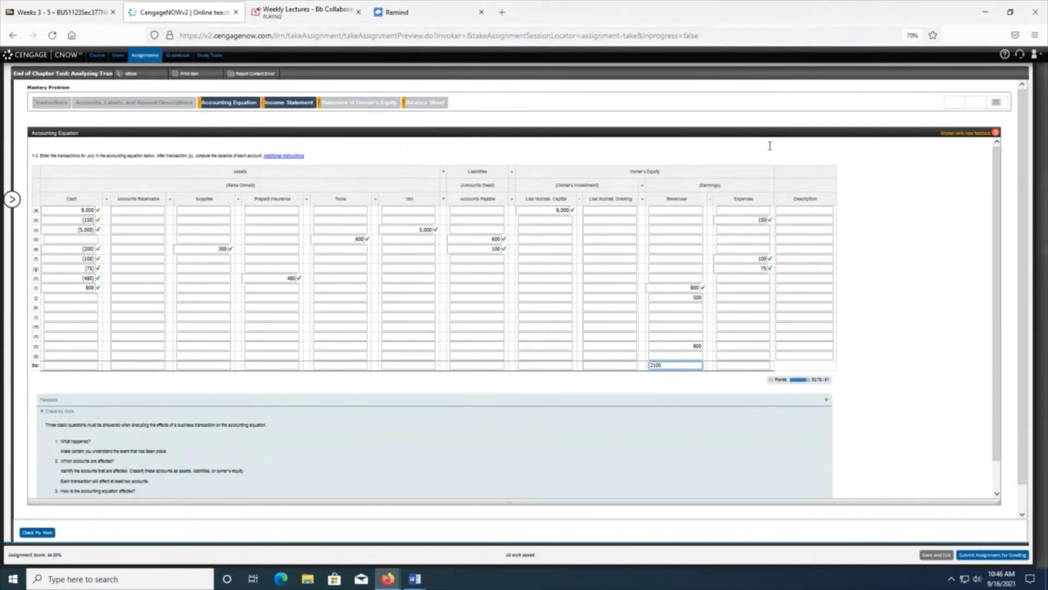
key("Tab")
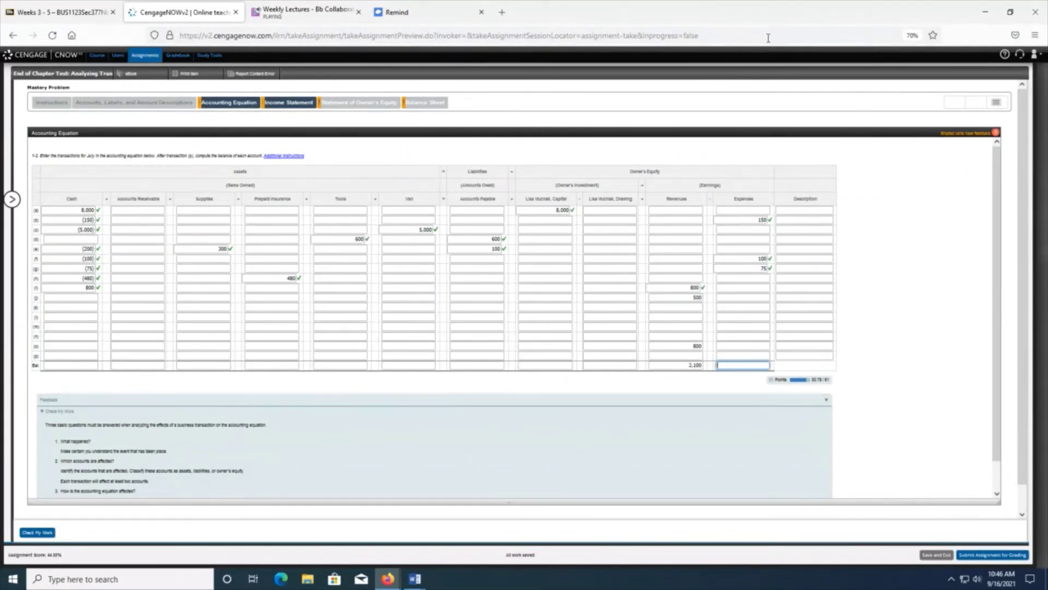
left_click(672, 366)
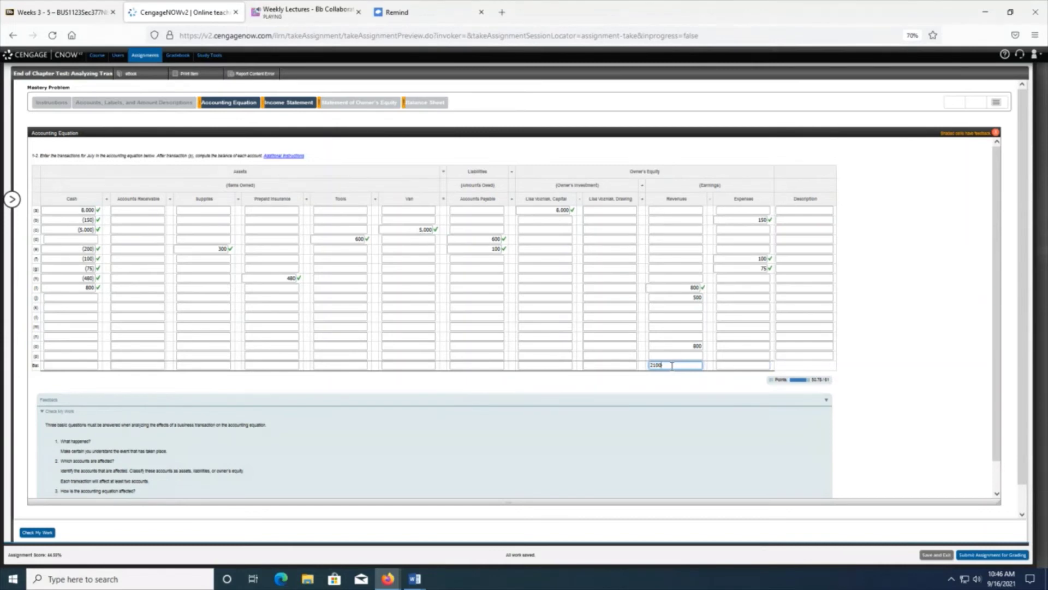
left_click(49, 533)
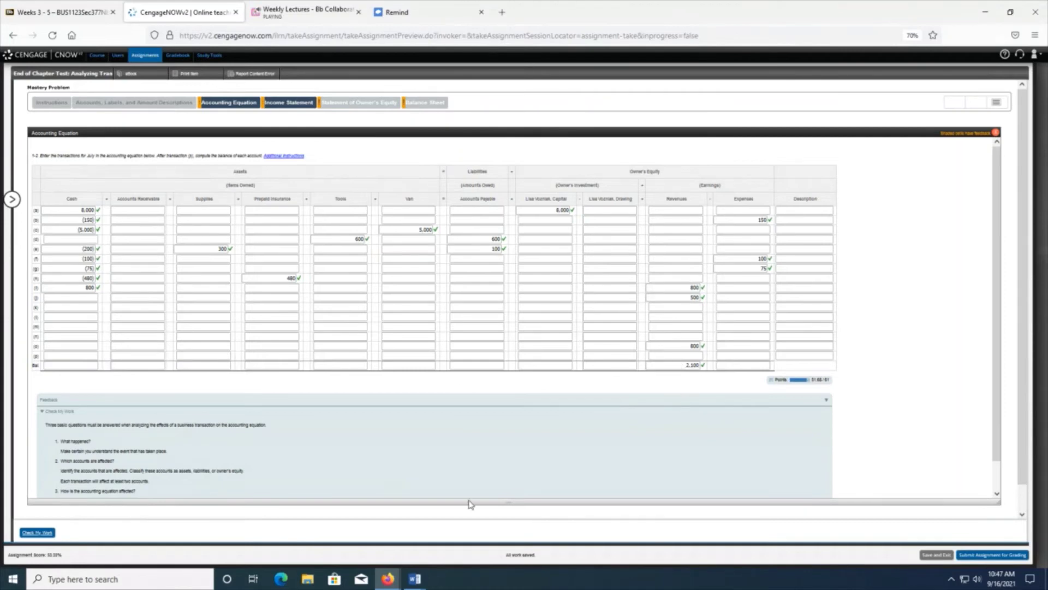
- Set the cleaning fees amount on the income statement to 2,100
left_click(279, 109)
left_click(240, 250)
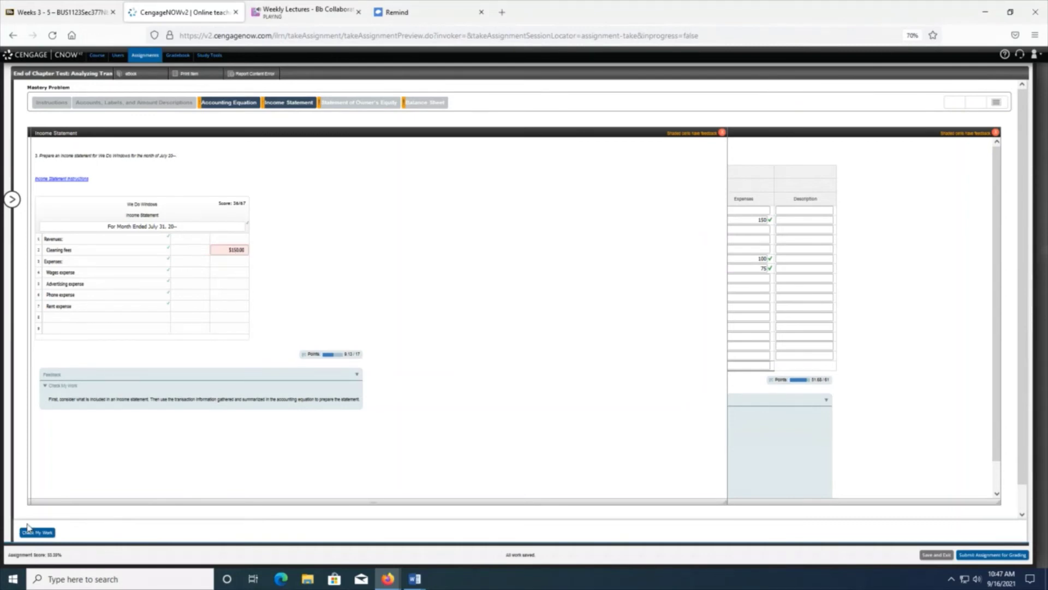
left_click(238, 249)
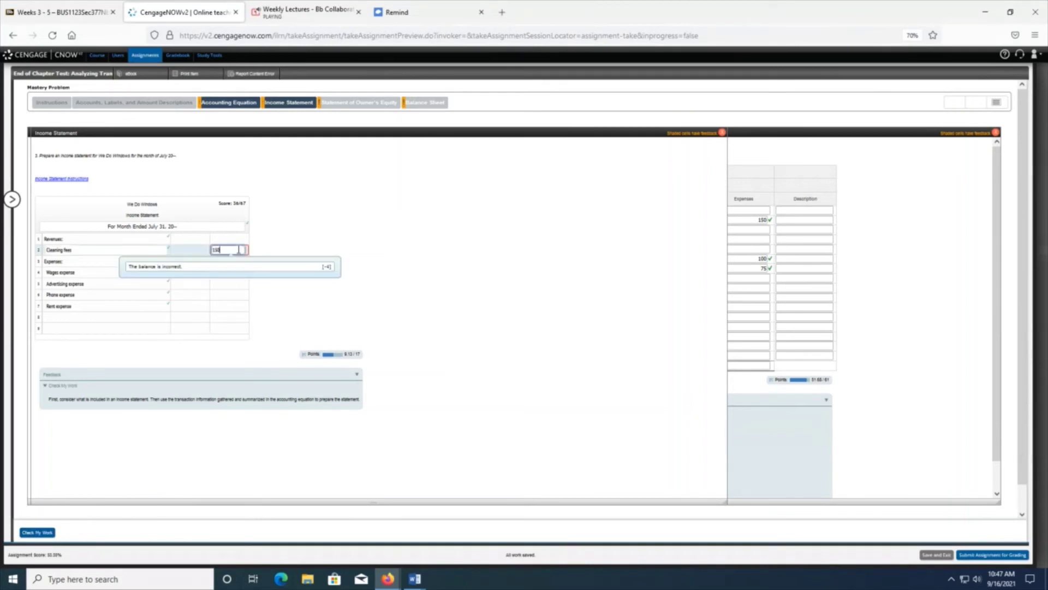
key("BackSpace")
key("BackSpace")
key("BackSpace")
type("2,100")
key("Tab")
left_click(535, 287)
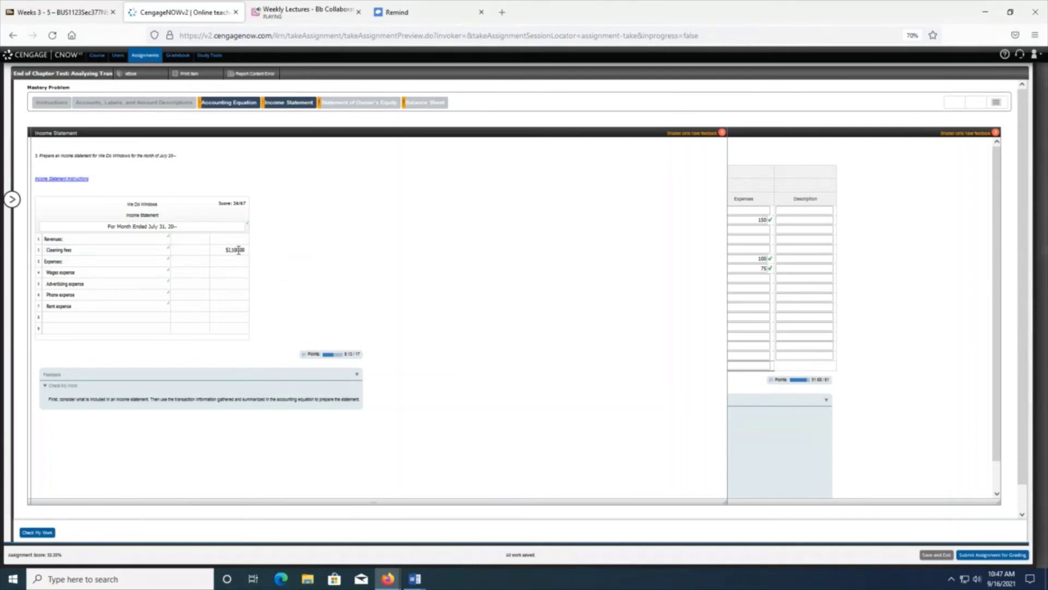
- Look up the wages payments in the transaction list of Word's Document1 and go back to the accounting equation in CengageNOWv2
left_click(190, 272)
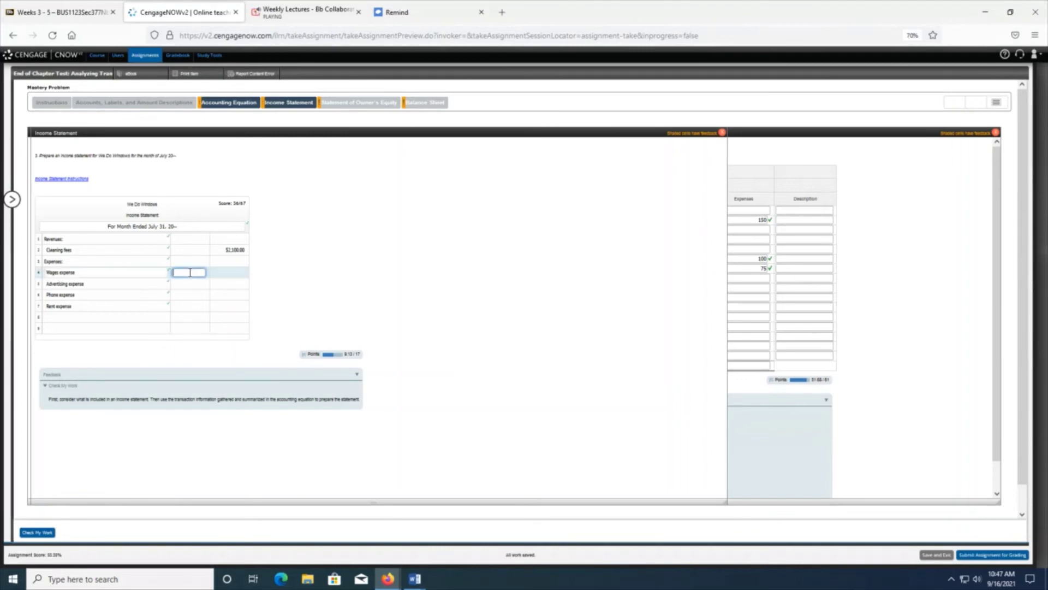
left_click(414, 579)
left_click(382, 530)
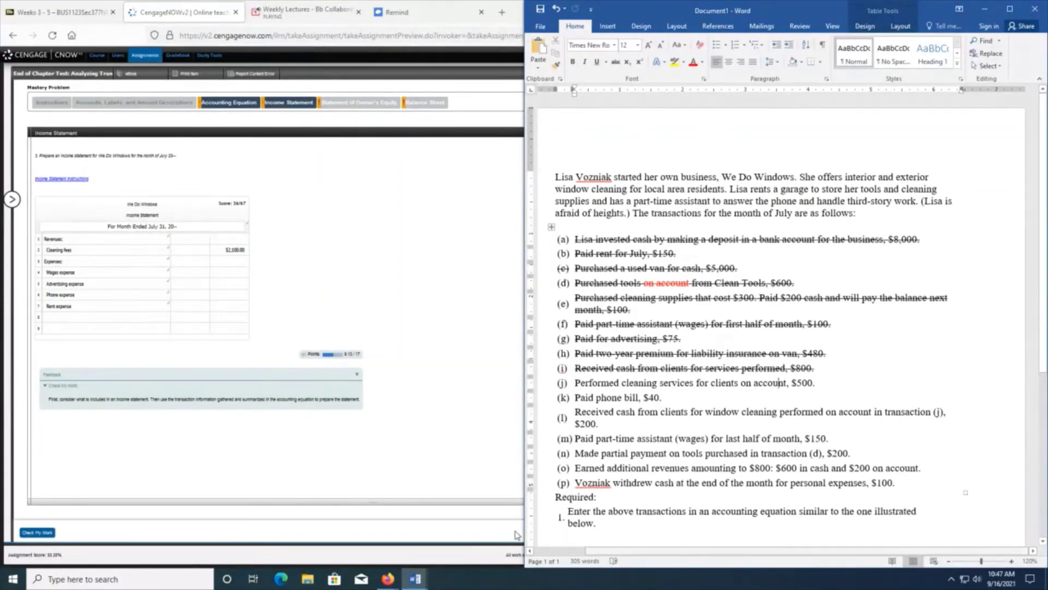
mouse_move(387, 584)
left_click(363, 549)
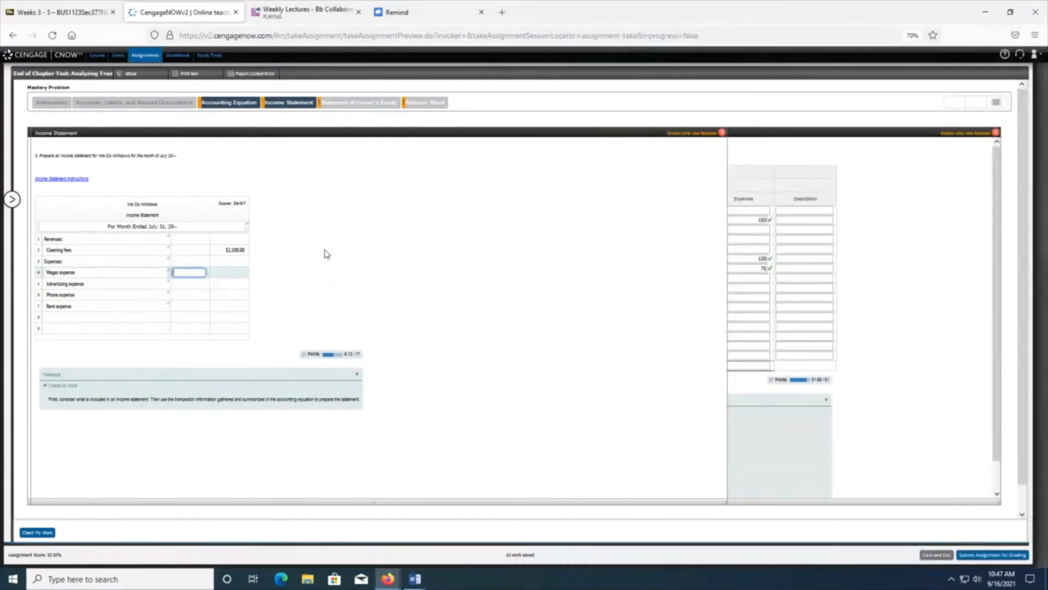
left_click(244, 110)
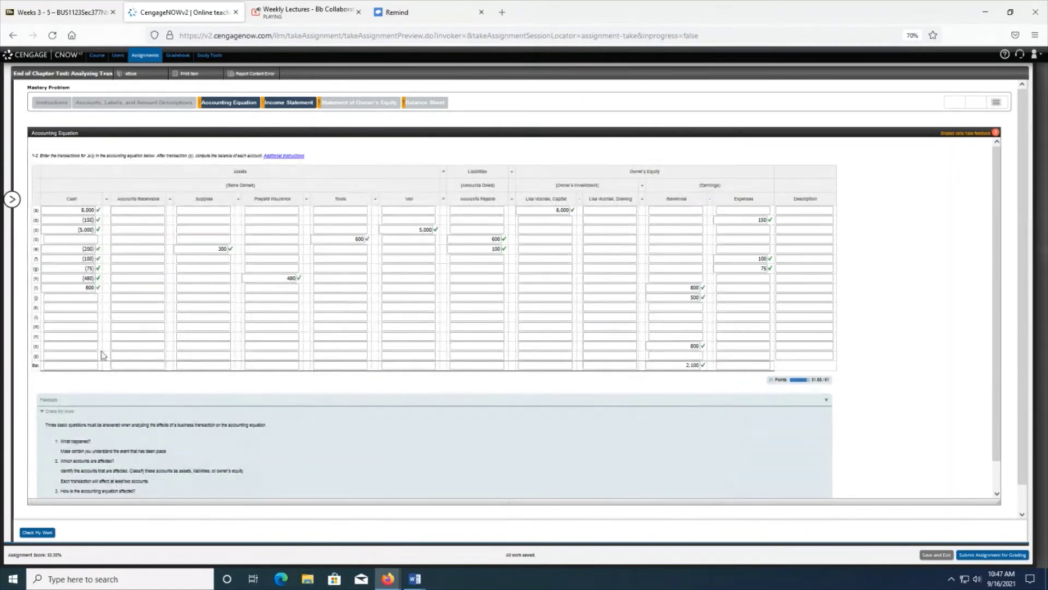
- Record transaction (m) in the accounting equation with -150 under Cash and 150 under Expenses
left_click(66, 327)
type("-150")
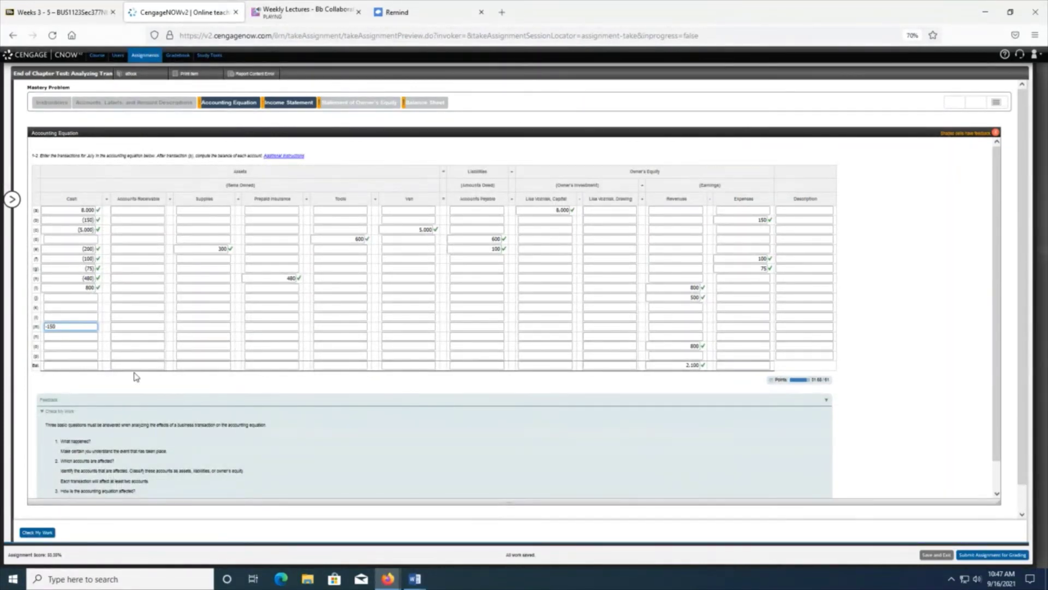
key("Tab")
key("Tab")
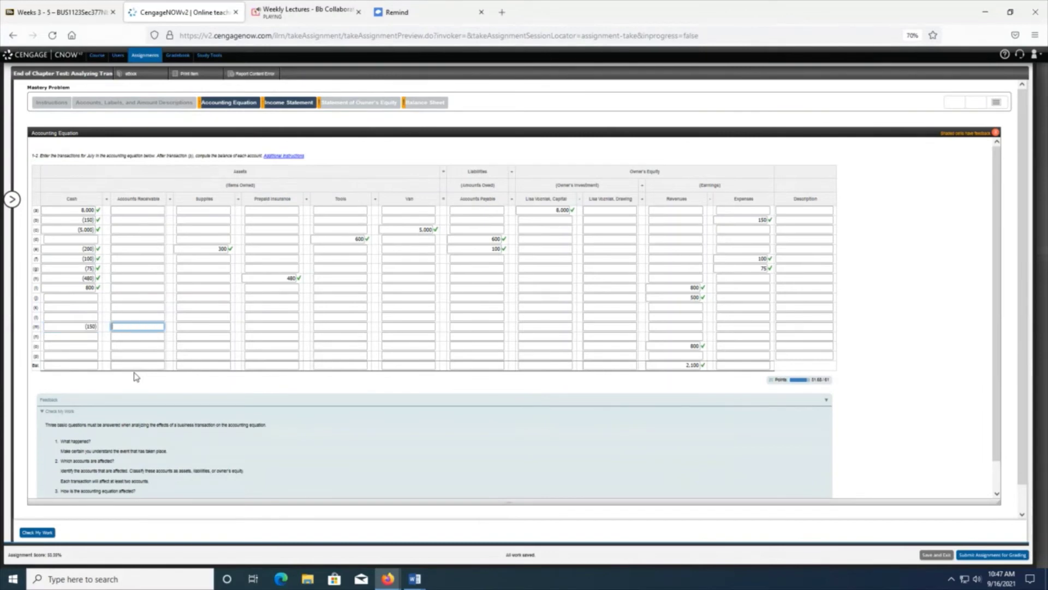
key("Tab")
key("Tab")
key("Tab")
key("Tab")
key("Tab")
key("Tab")
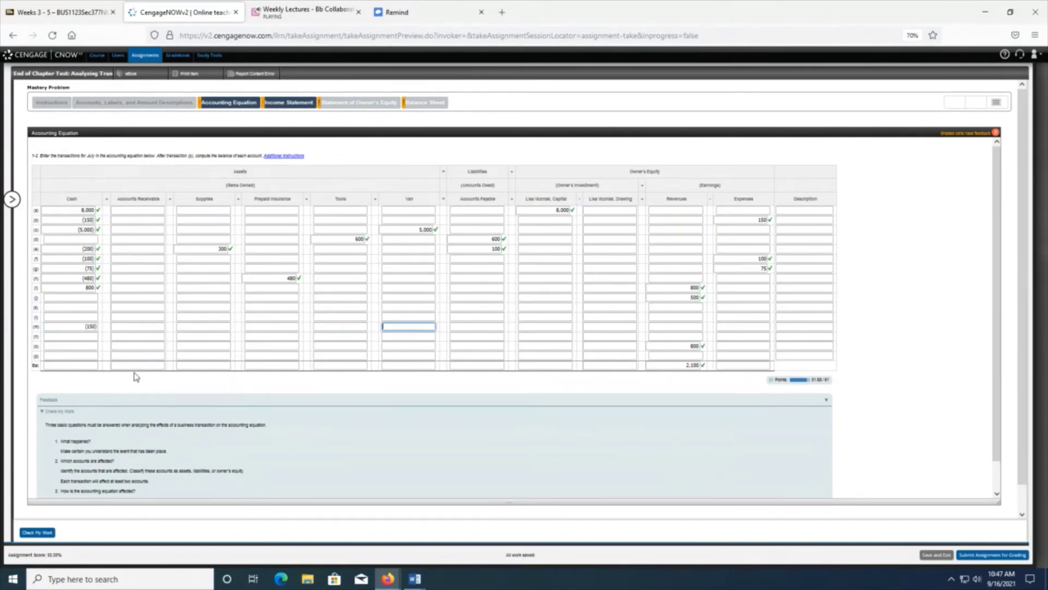
key("Tab")
key("Tab")
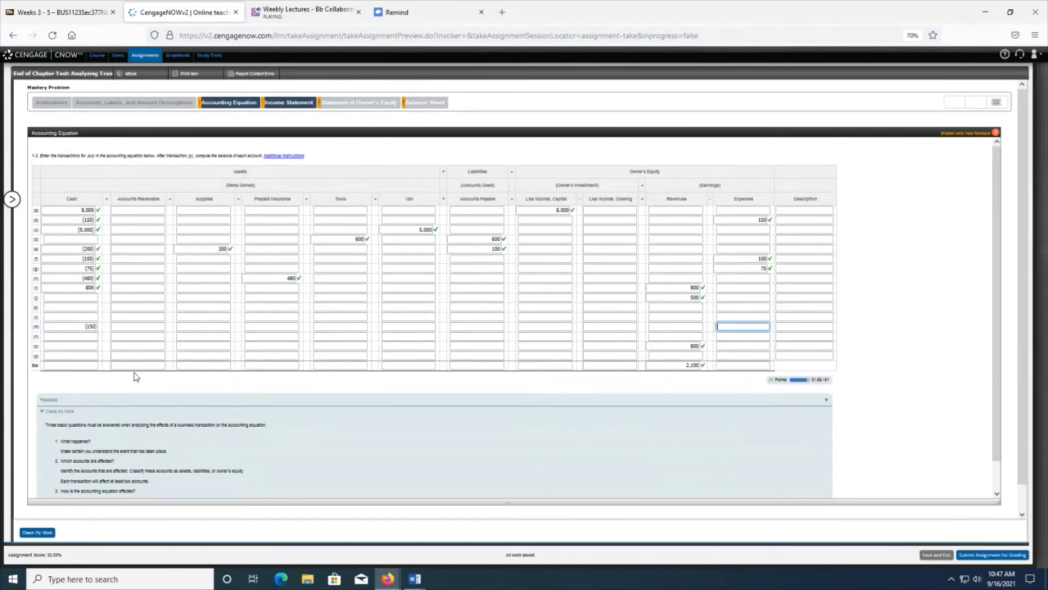
type("150")
key("Tab")
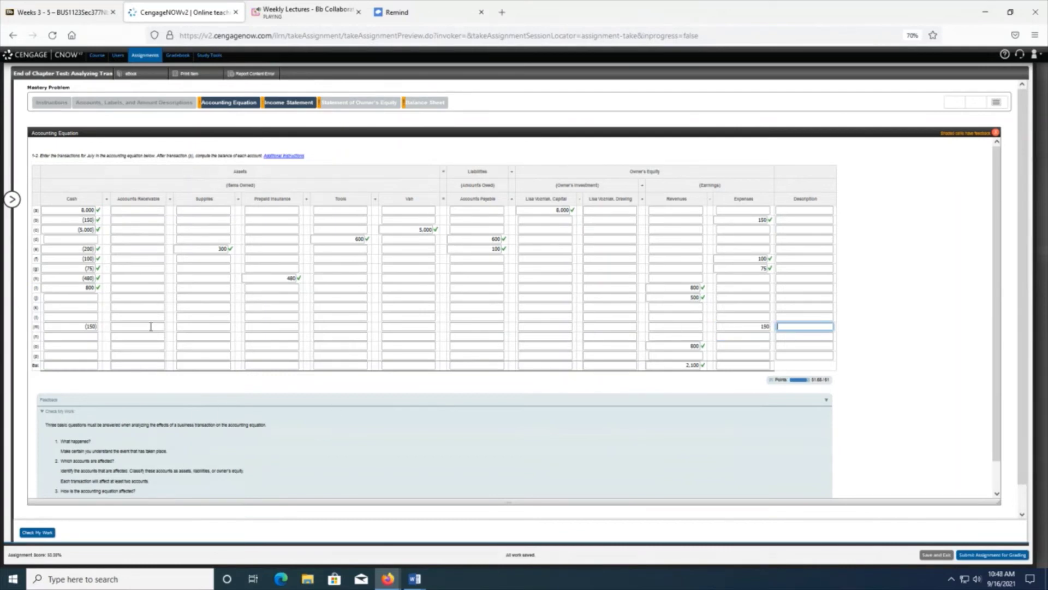
- Strike through transaction (m), the part-time assistant's wages for the last half of the month, in Word's Document1
left_click(413, 581)
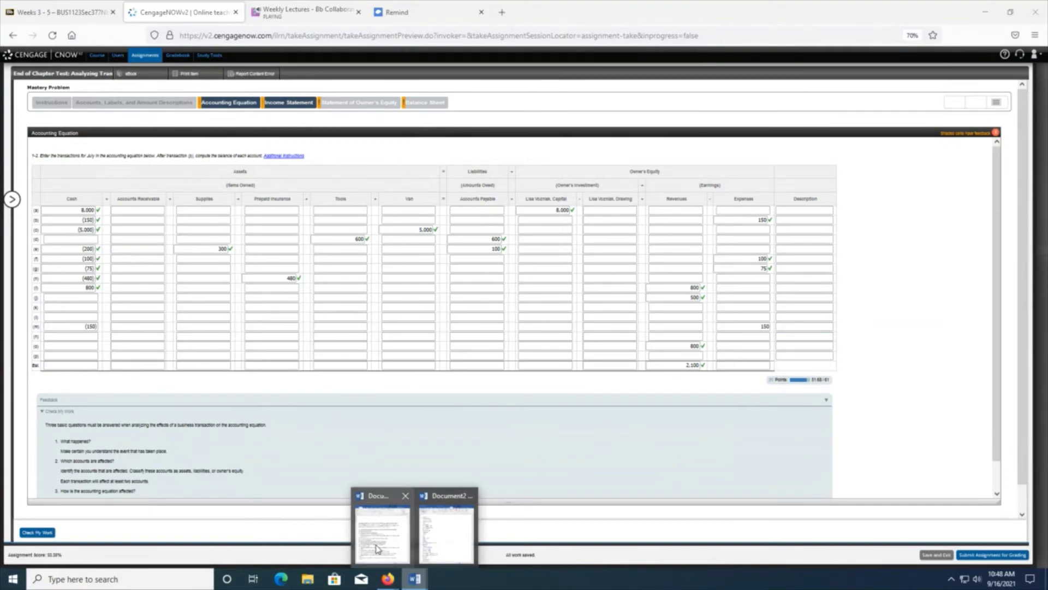
left_click(381, 546)
left_click_drag(574, 440, 826, 445)
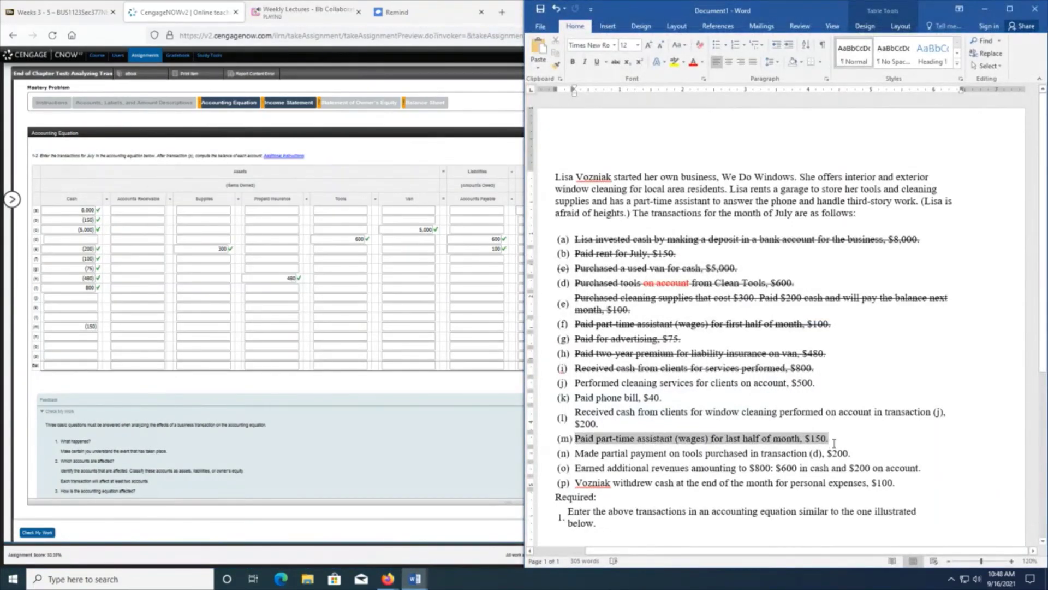
left_click(599, 65)
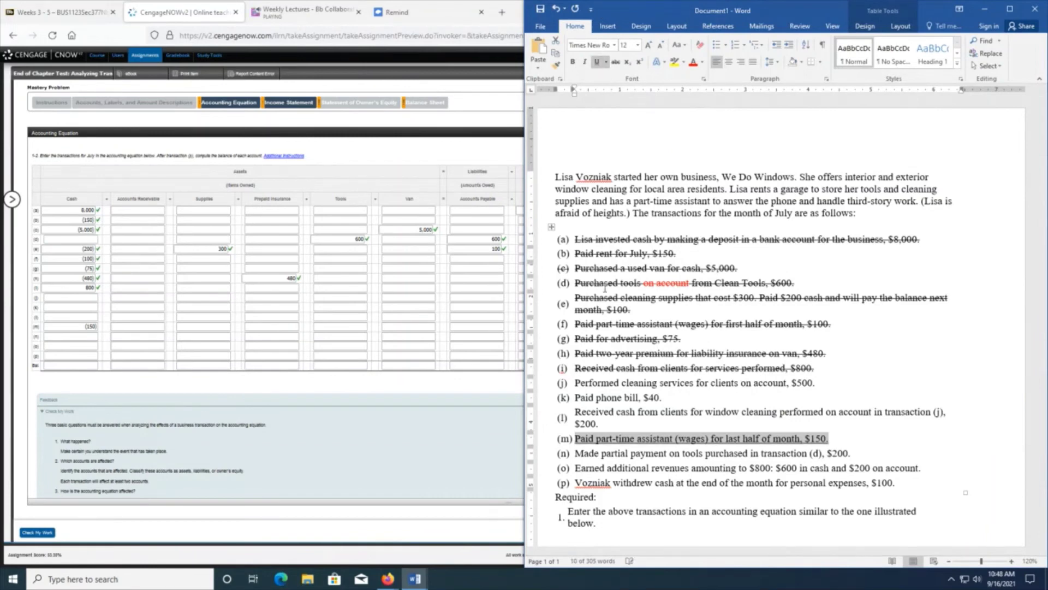
left_click(599, 65)
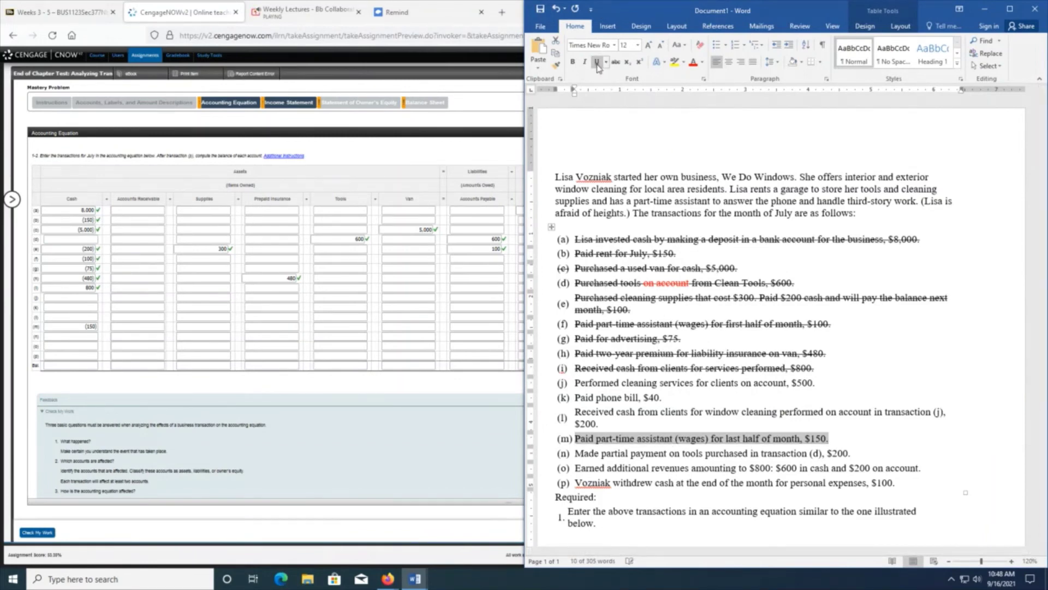
left_click(616, 62)
left_click(851, 460)
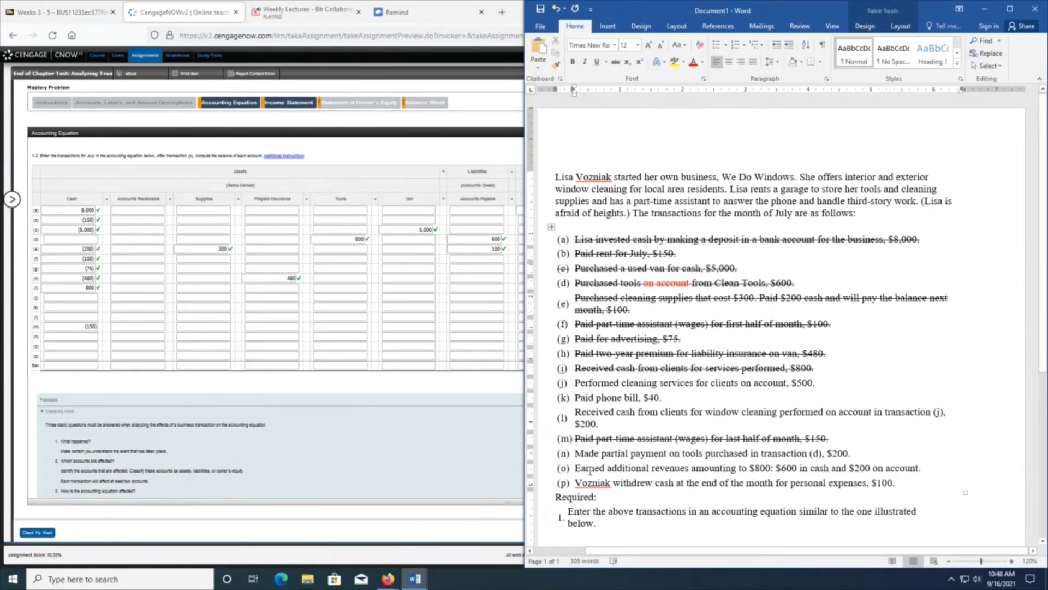
- Strike through "Earned additional revenues amounting to $800" in transaction (o) and the whole text of transaction (j)
left_click_drag(577, 468, 770, 469)
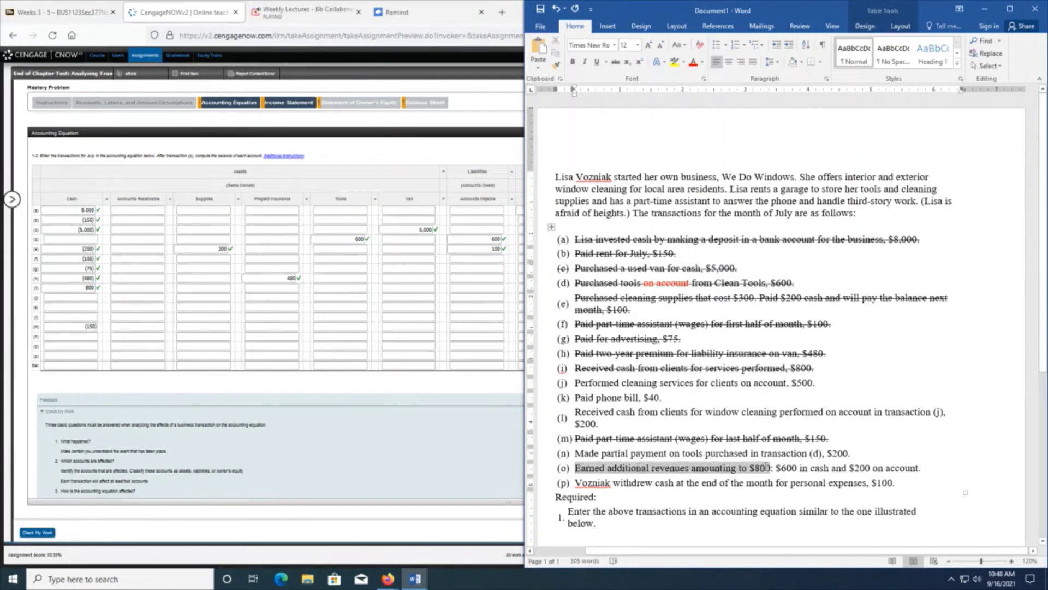
left_click(615, 62)
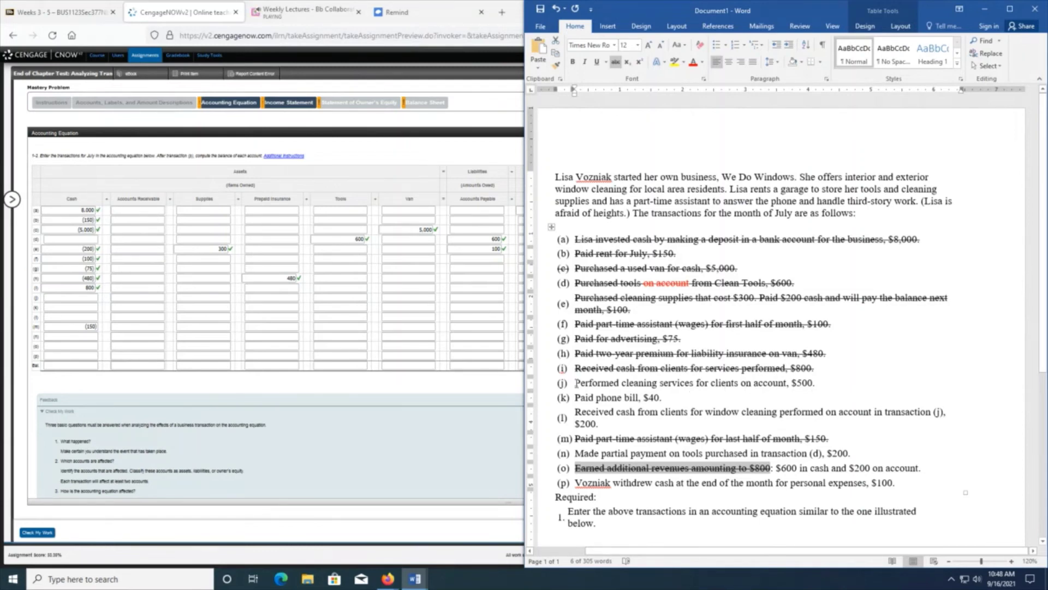
left_click_drag(576, 383, 816, 383)
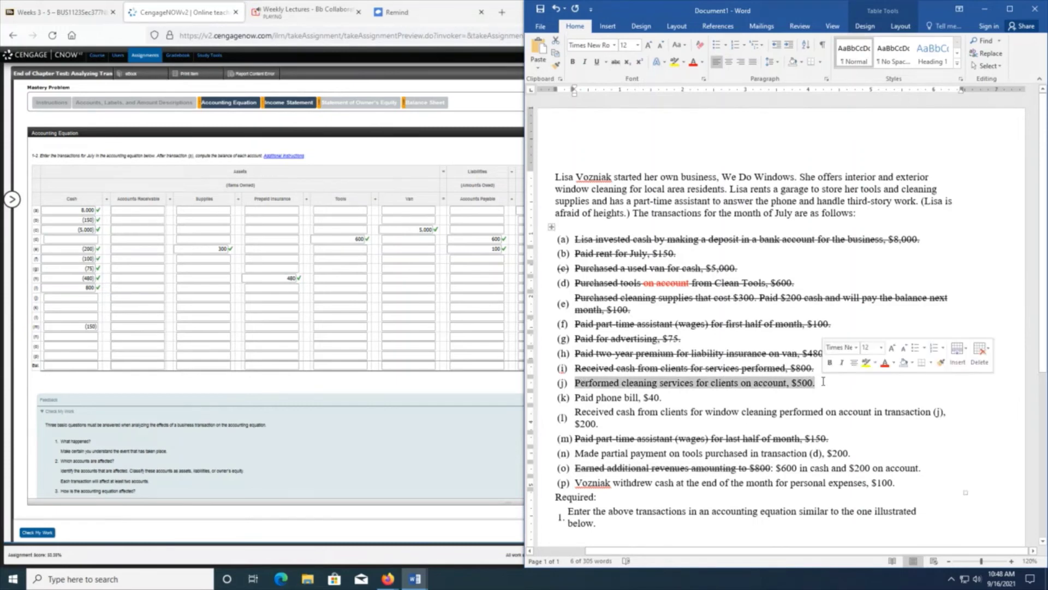
left_click(615, 62)
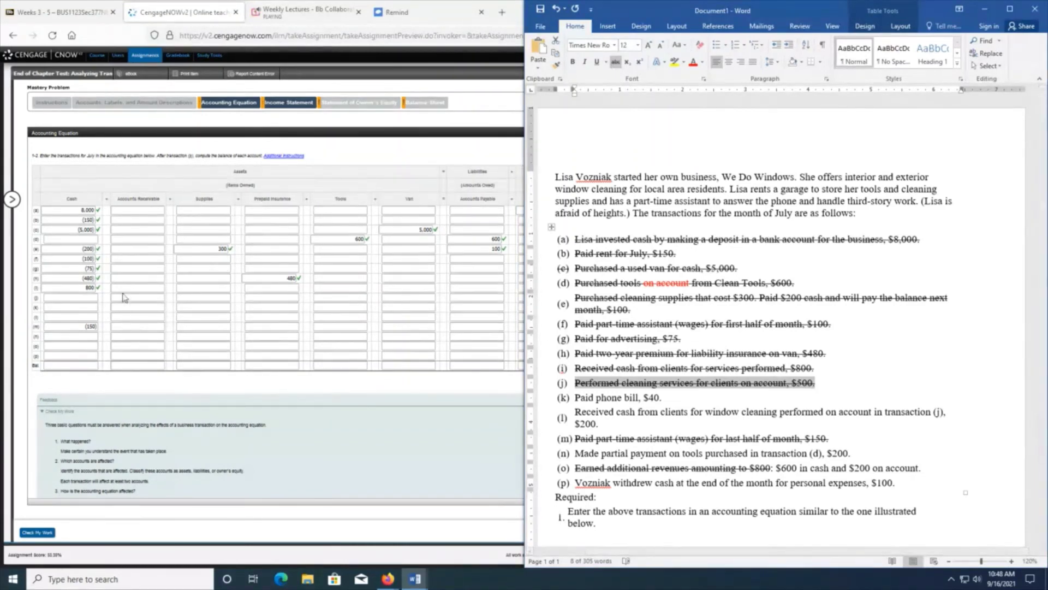
- Enter 500 under Cash for transaction (j) in the accounting equation in CengageNOWv2
left_click(83, 298)
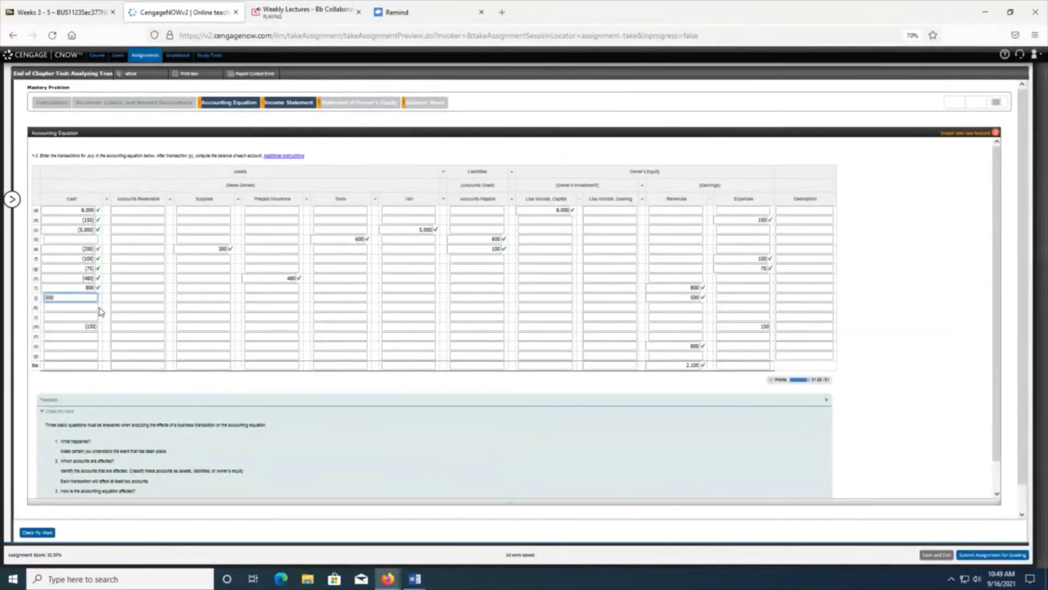
key("Tab")
key("Tab")
key("Tab")
key("Tab")
key("Tab")
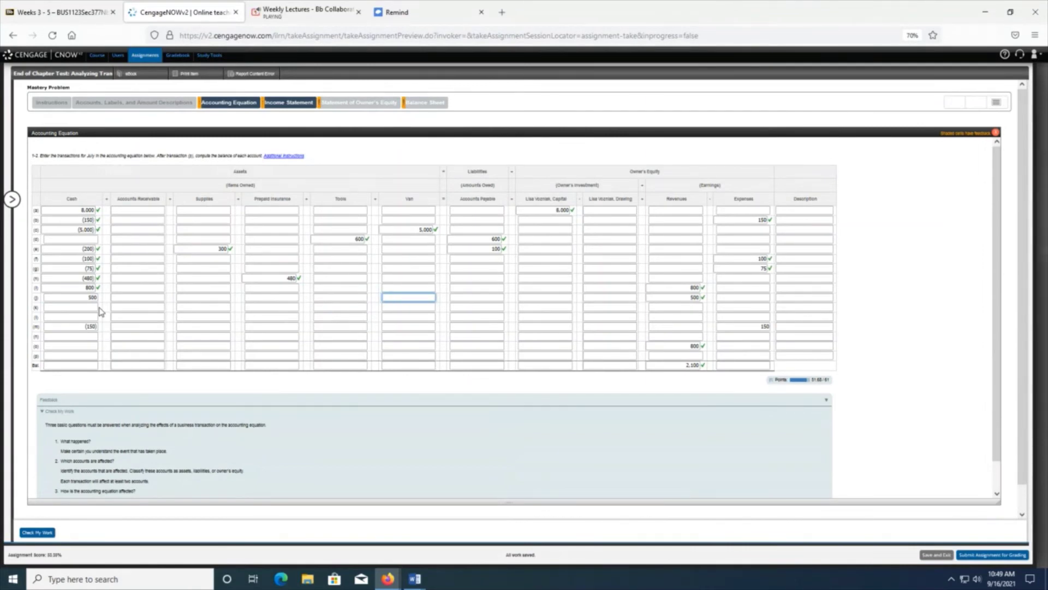
- Enter 500 under Accounts Receivable for transaction (j) and have the work checked
key("shift+Tab")
key("shift+Tab")
key("shift+Tab")
key("shift+Tab")
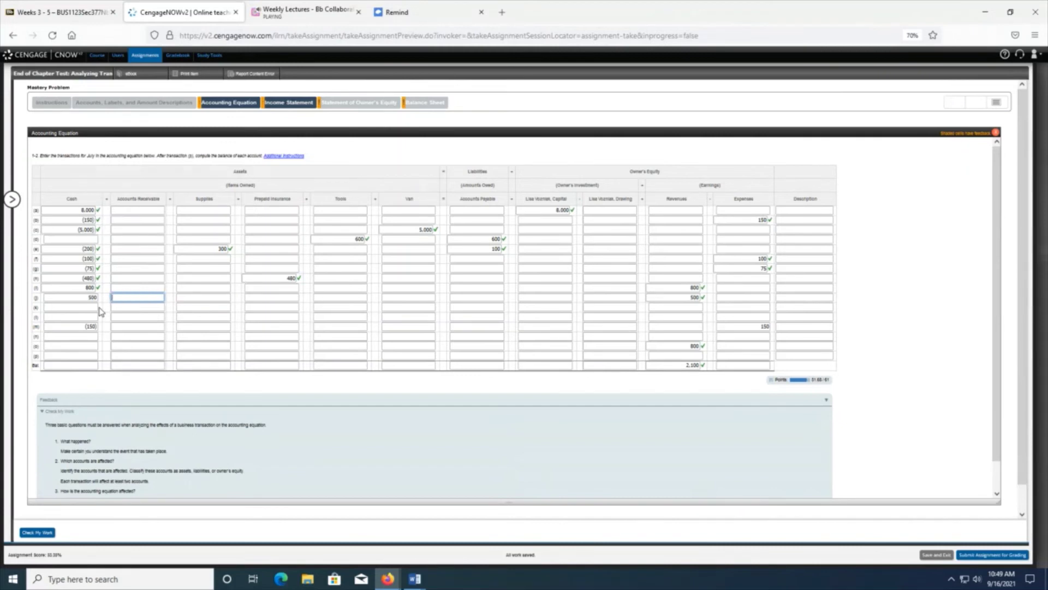
key("Tab")
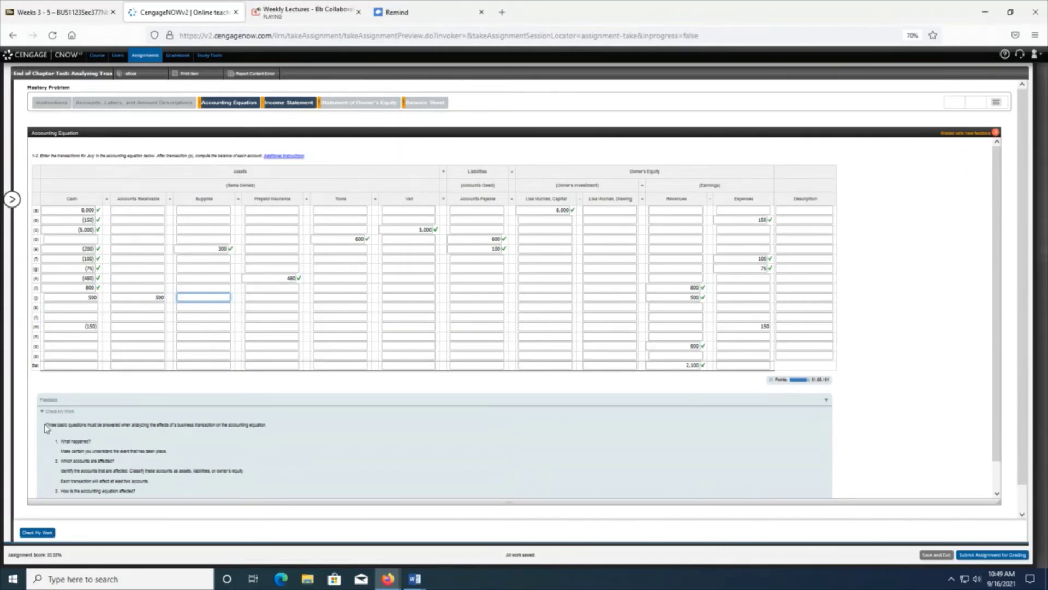
left_click(41, 532)
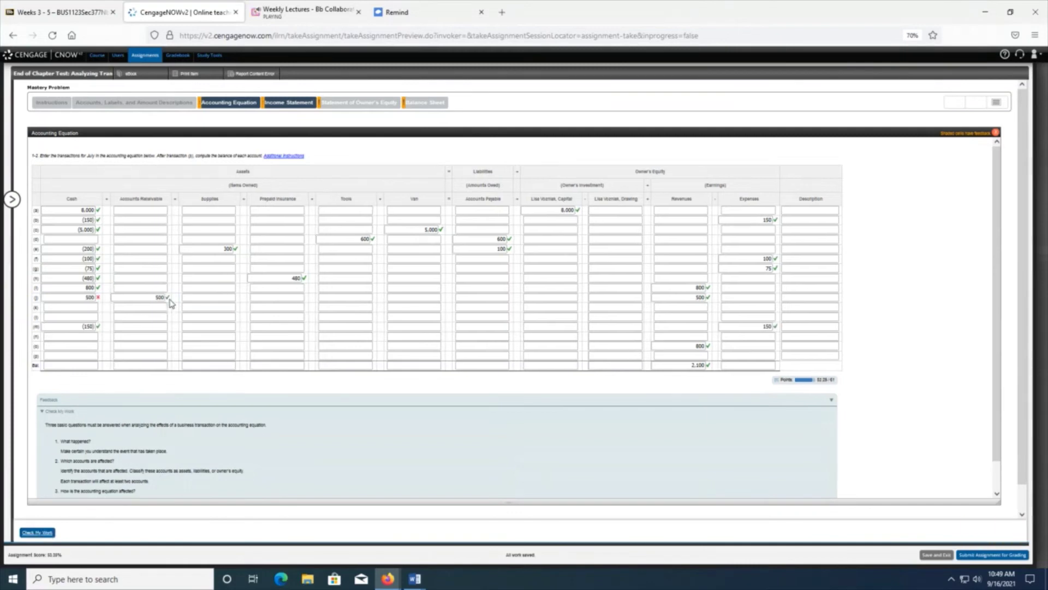
- Clear the Cash amount of transaction (j), keeping its Accounts Receivable entry
left_click(93, 299)
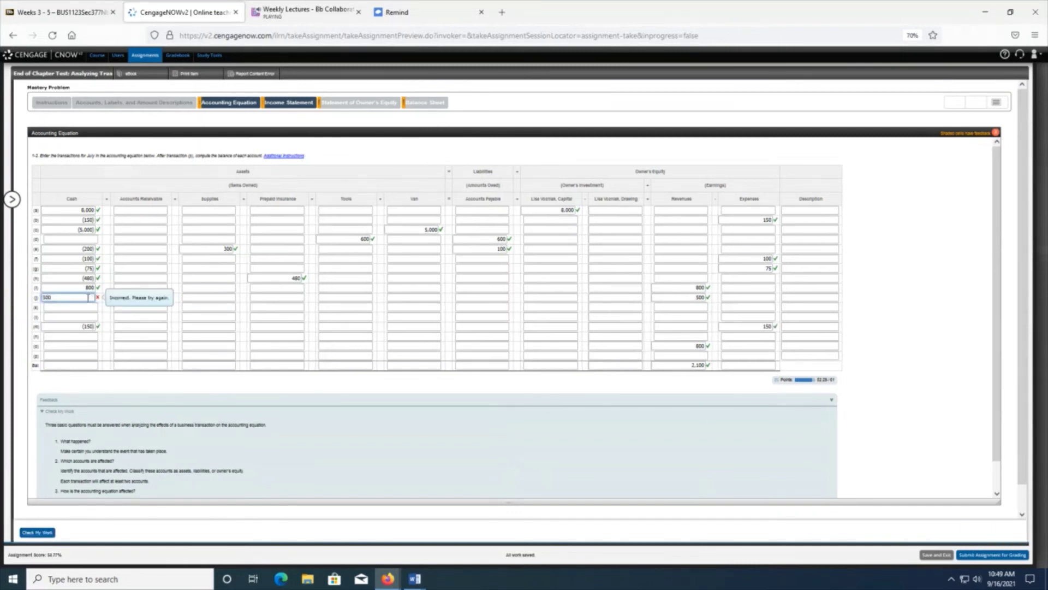
key("Tab")
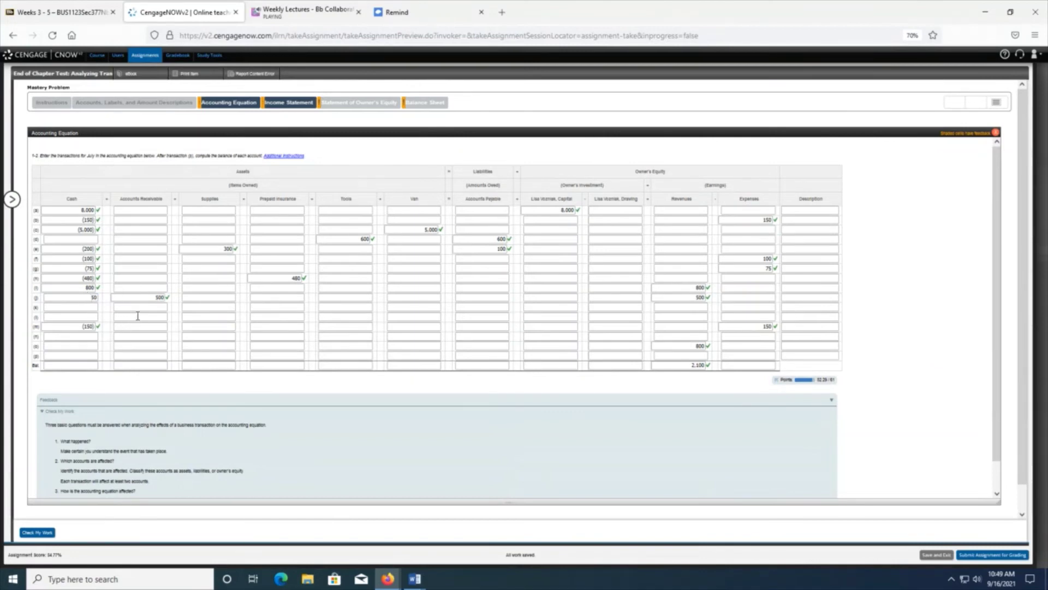
left_click(86, 299)
left_click(133, 296)
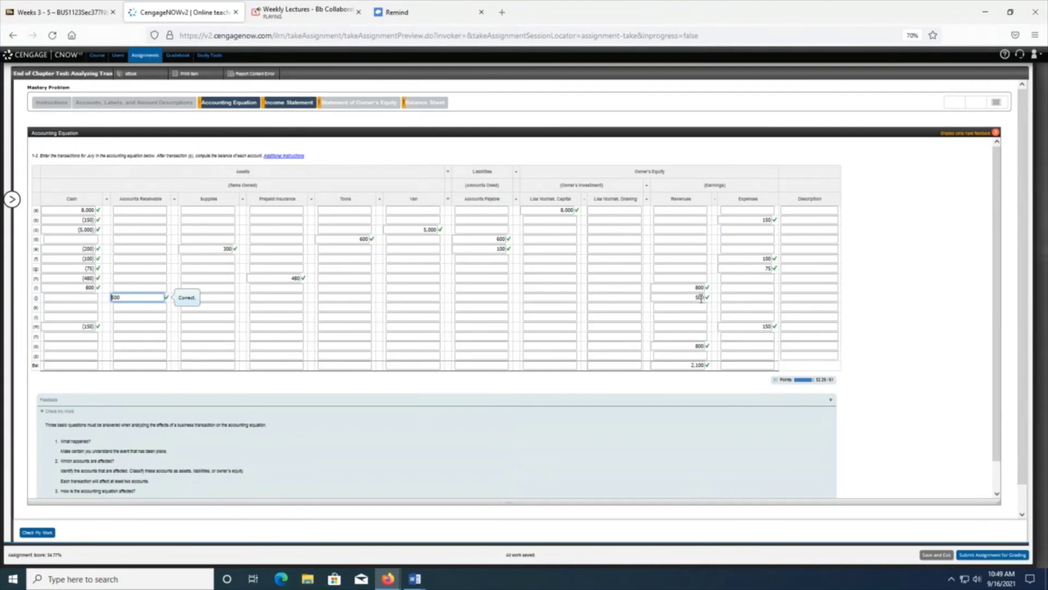
left_click(867, 293)
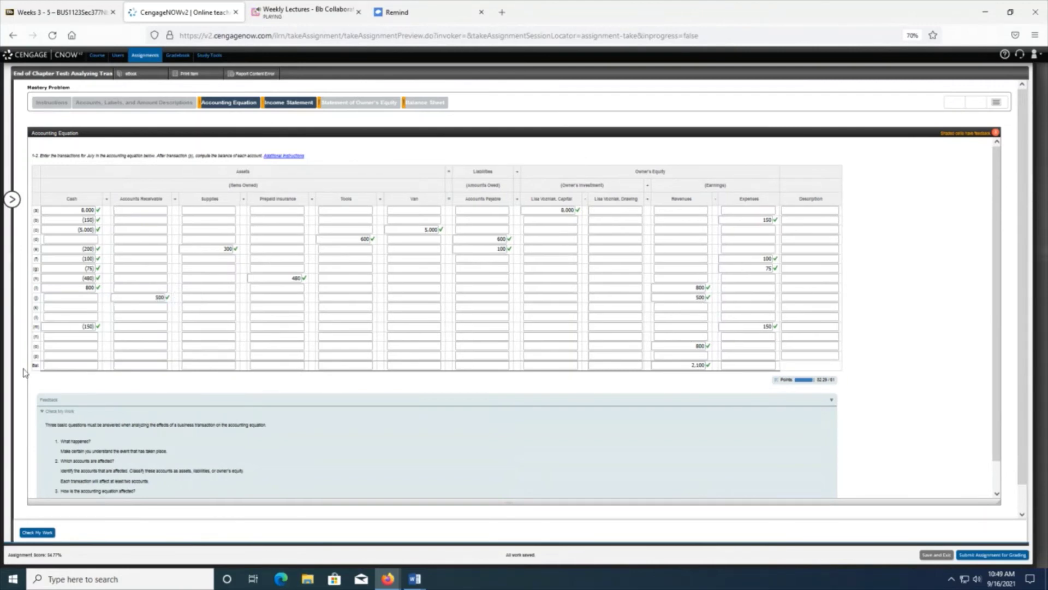
- Switch to Document1 in Word and read transaction (k), selecting its phone bill text
left_click(79, 308)
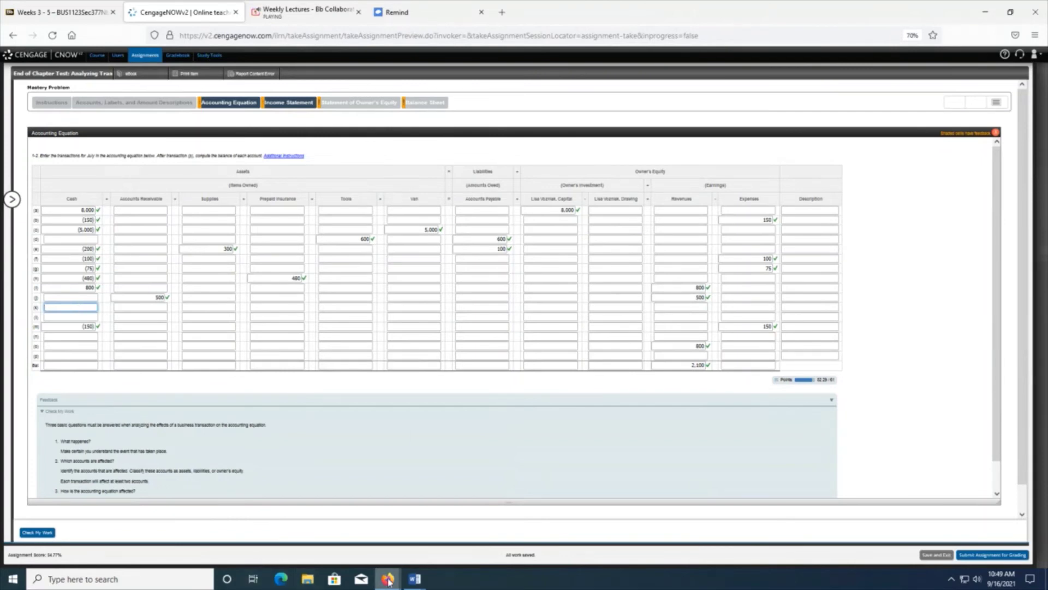
mouse_move(388, 579)
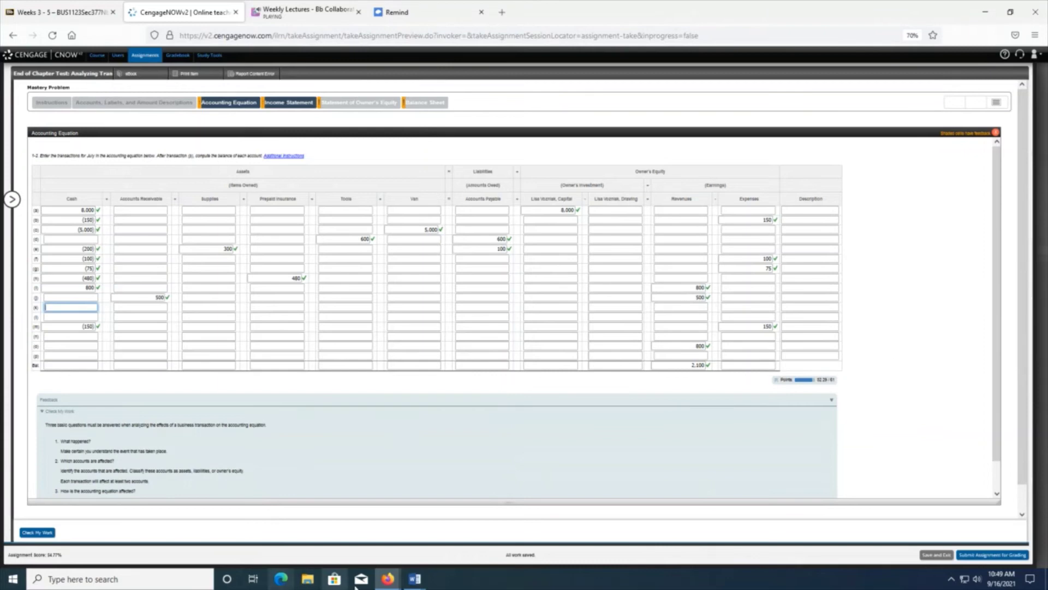
left_click(415, 579)
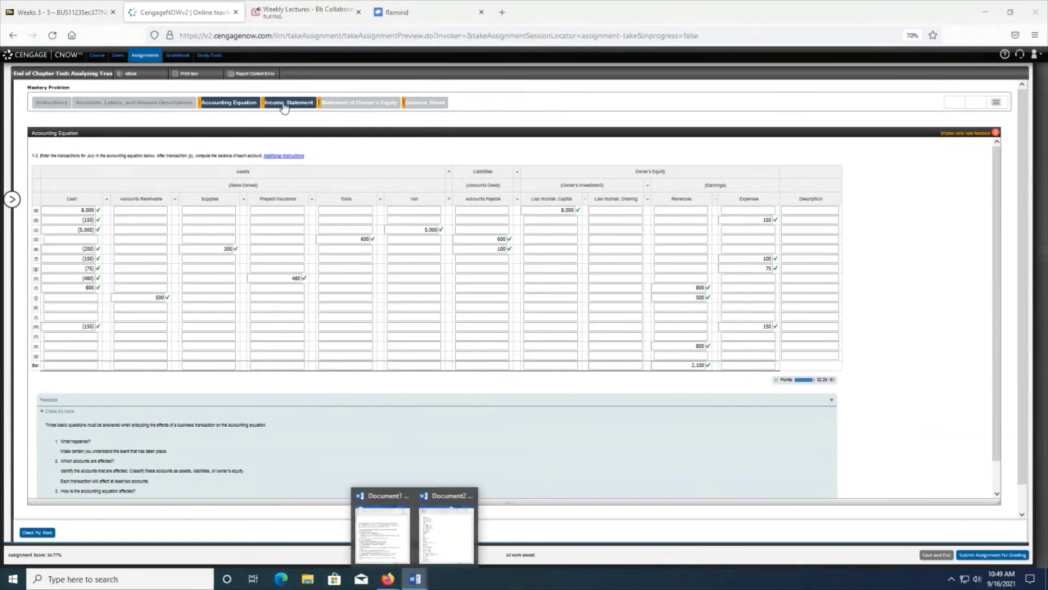
left_click(381, 524)
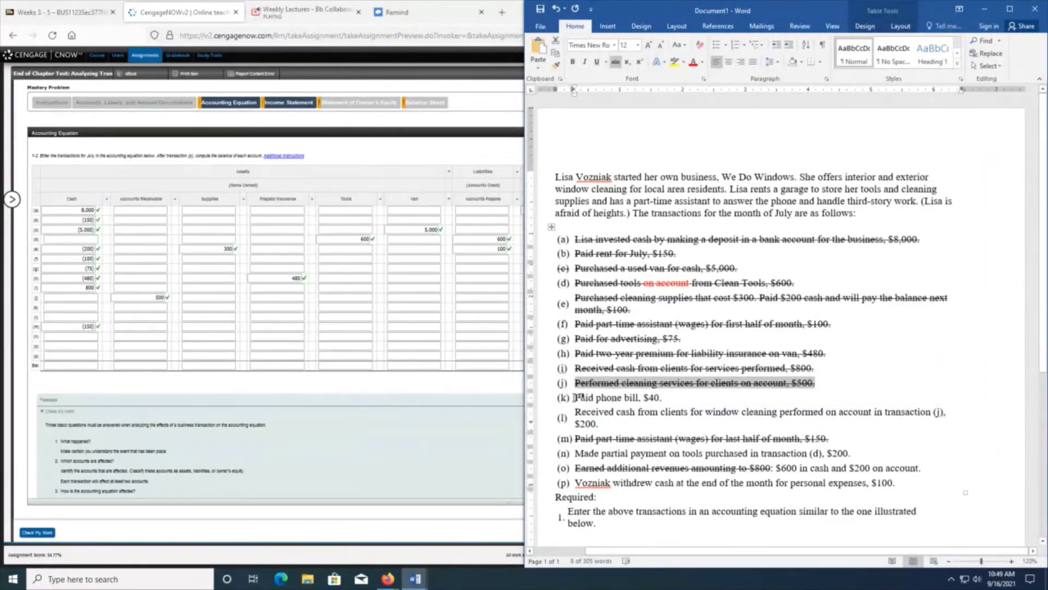
left_click_drag(576, 397, 660, 397)
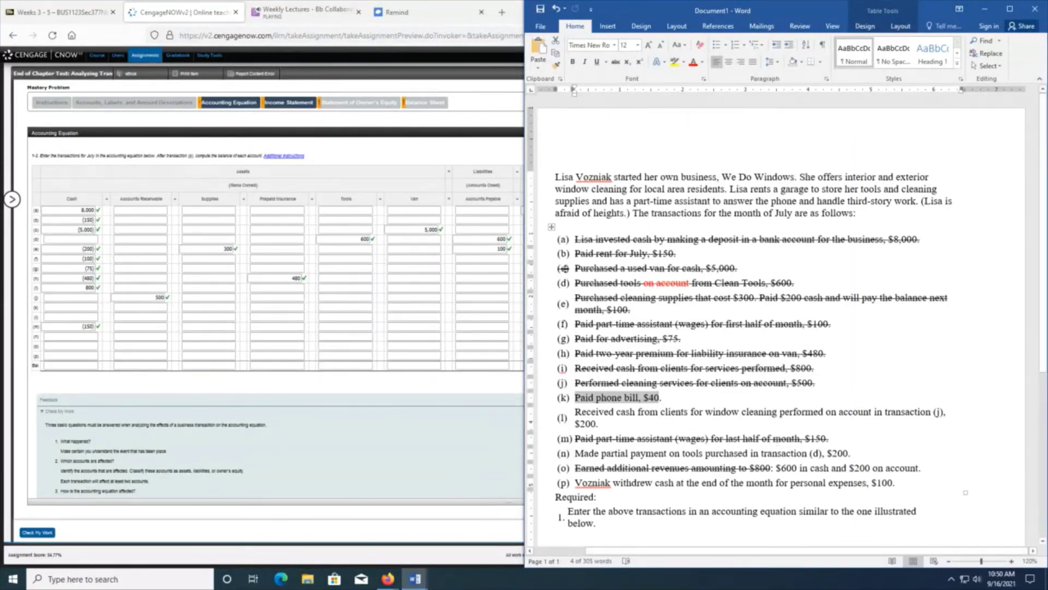
left_click(93, 306)
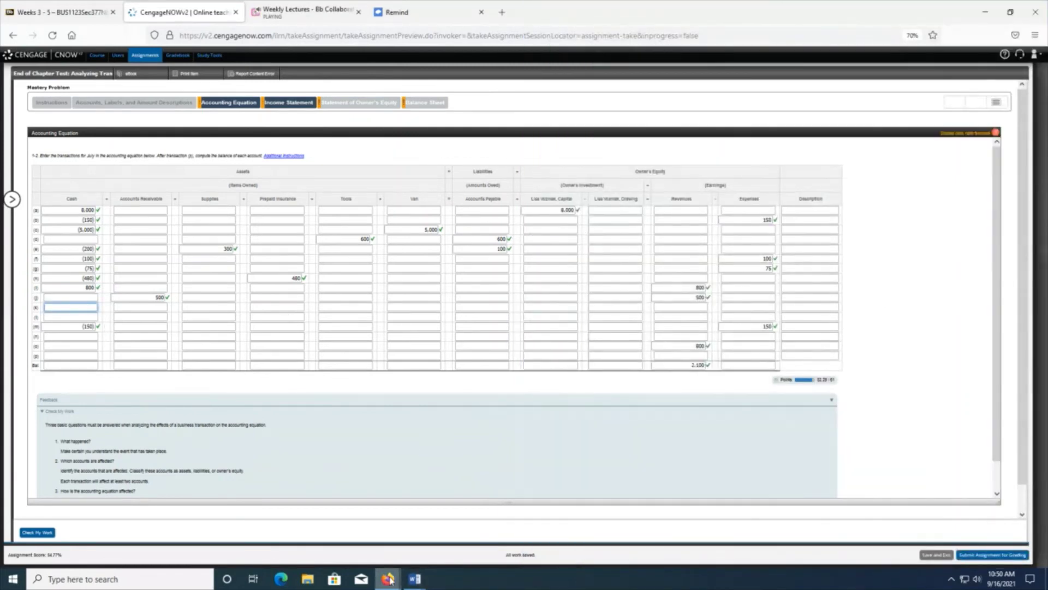
left_click(415, 578)
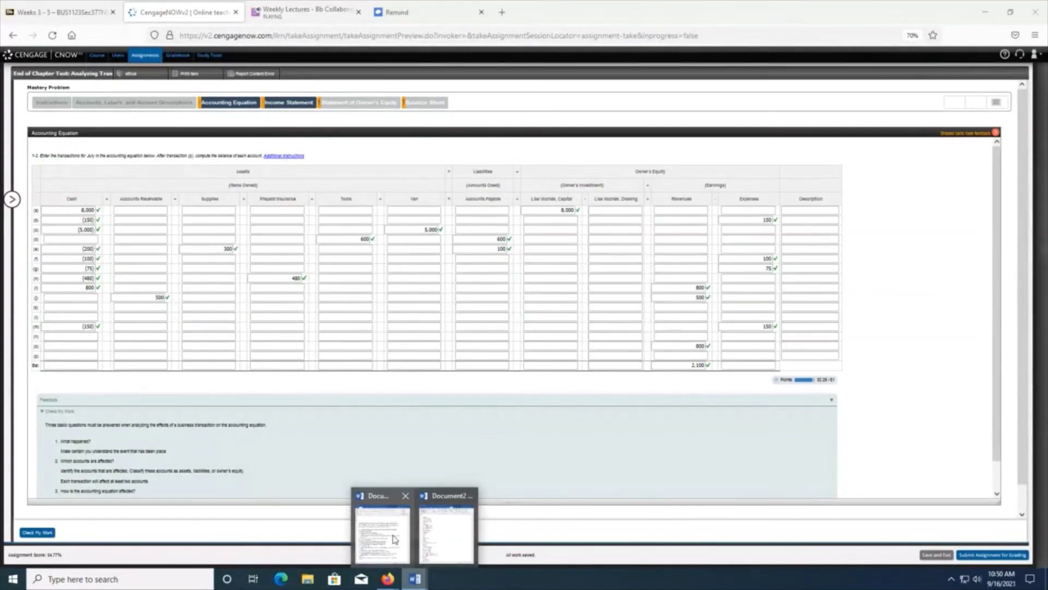
mouse_move(394, 539)
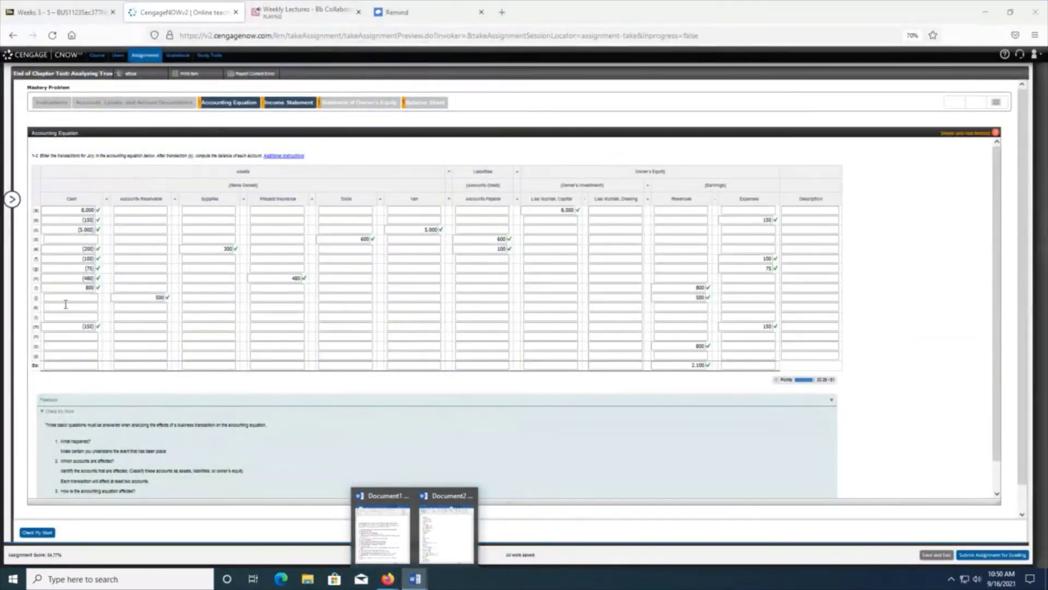
- Record transaction (k) in the CengageNOWv2 accounting equation with -40 under Cash and 40 under Expenses, and have the work checked
left_click(65, 306)
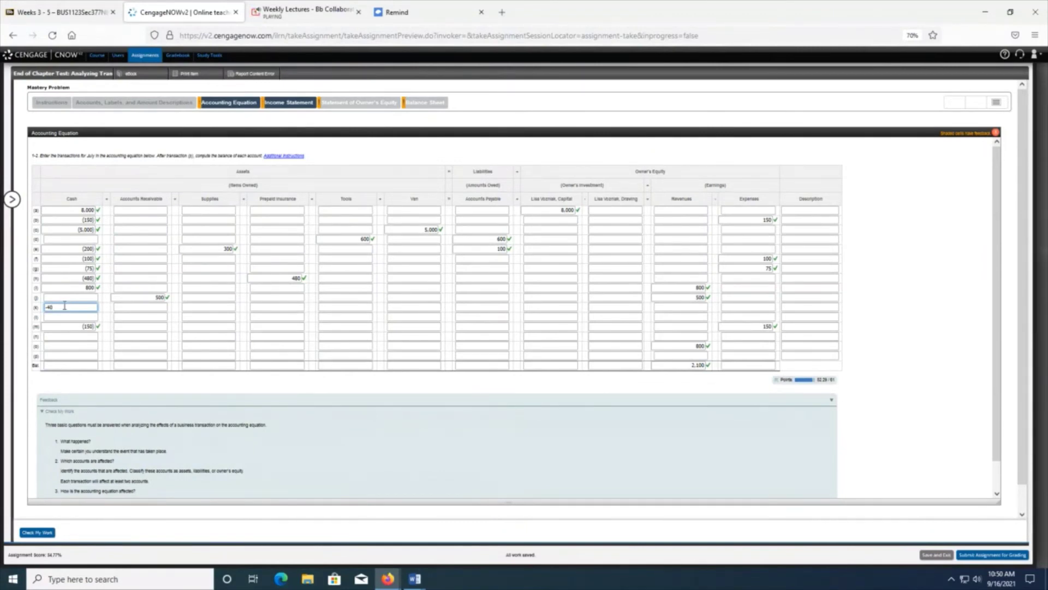
key("Tab")
key("Tab")
key("Tab")
key("Tab")
key("Tab")
key("Tab")
key("Tab")
key("Tab")
key("Tab")
key("Tab")
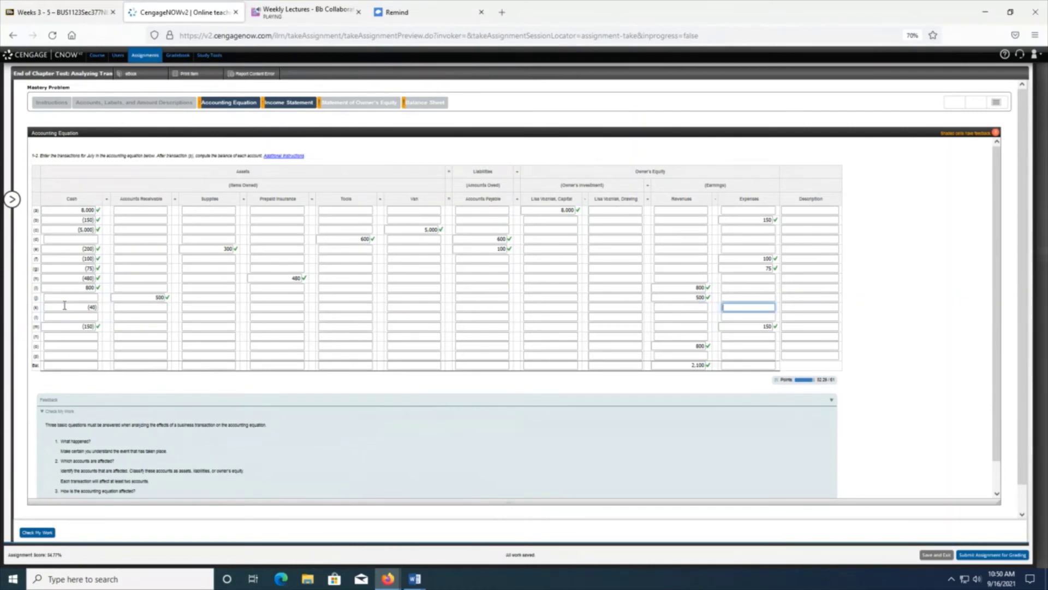
key("Tab")
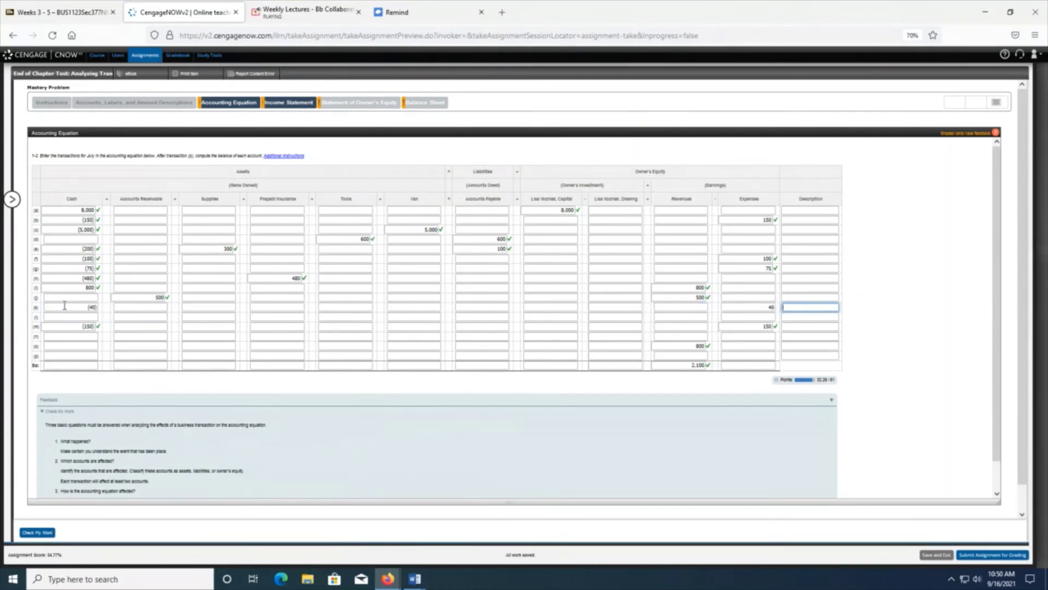
left_click(48, 535)
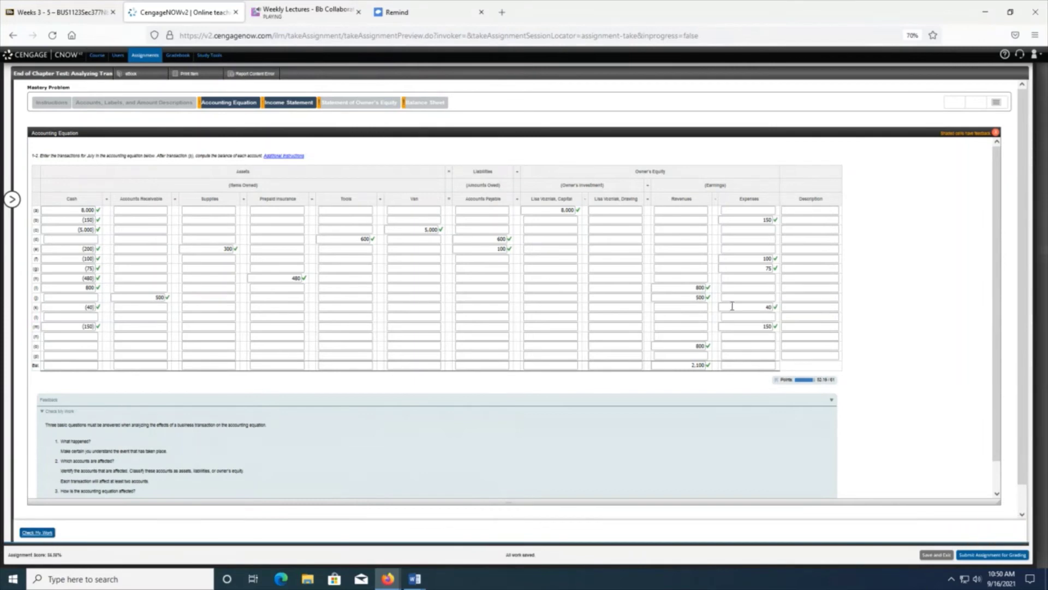
- Open the income statement and enter 40 as the phone expense
left_click(275, 107)
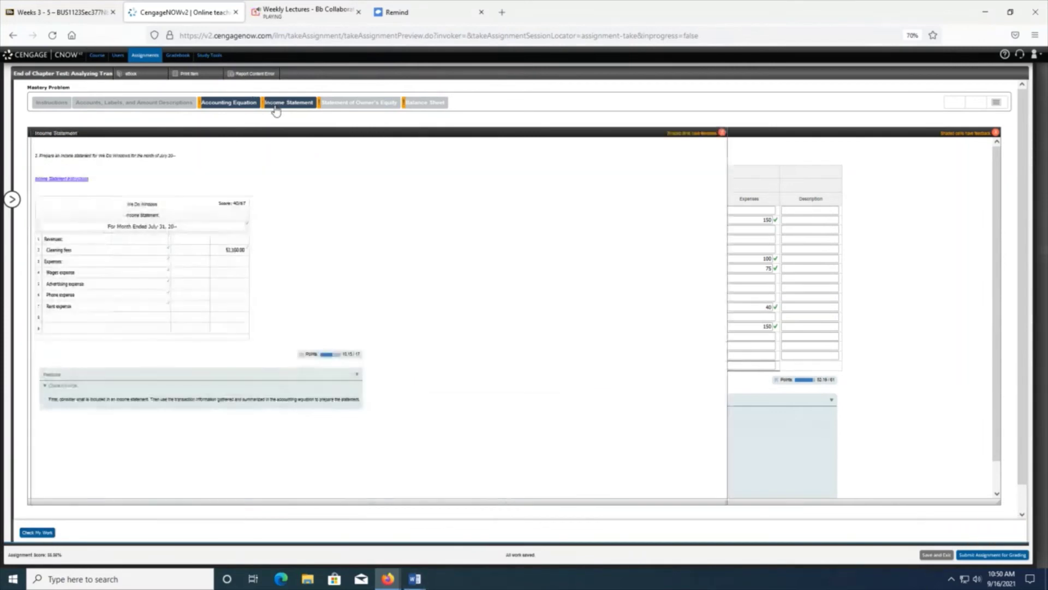
left_click(175, 295)
type("40")
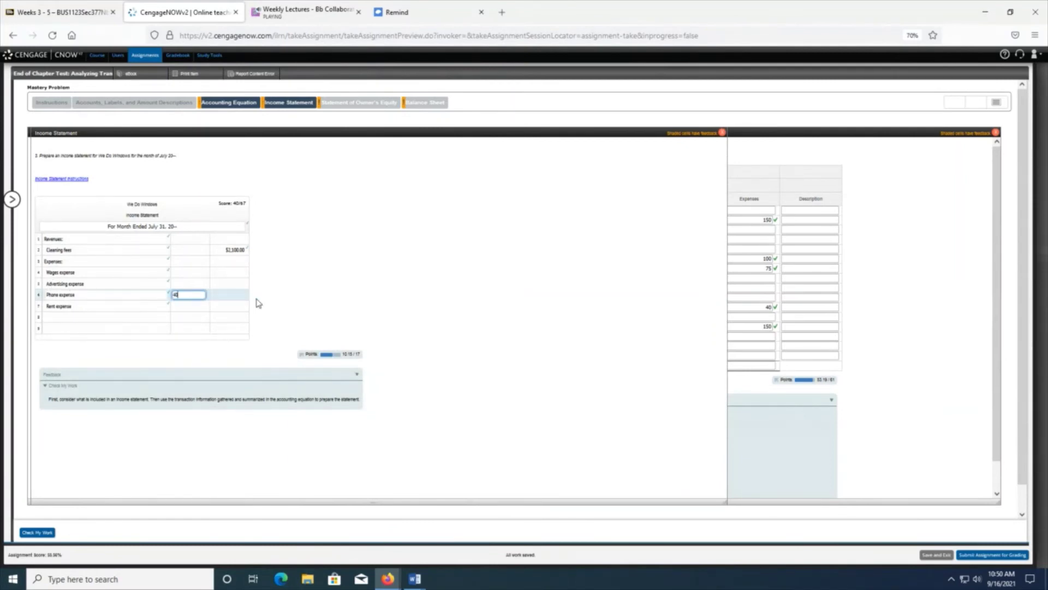
- Enter 300 as the wages expense in the income statement
left_click(197, 273)
type("300")
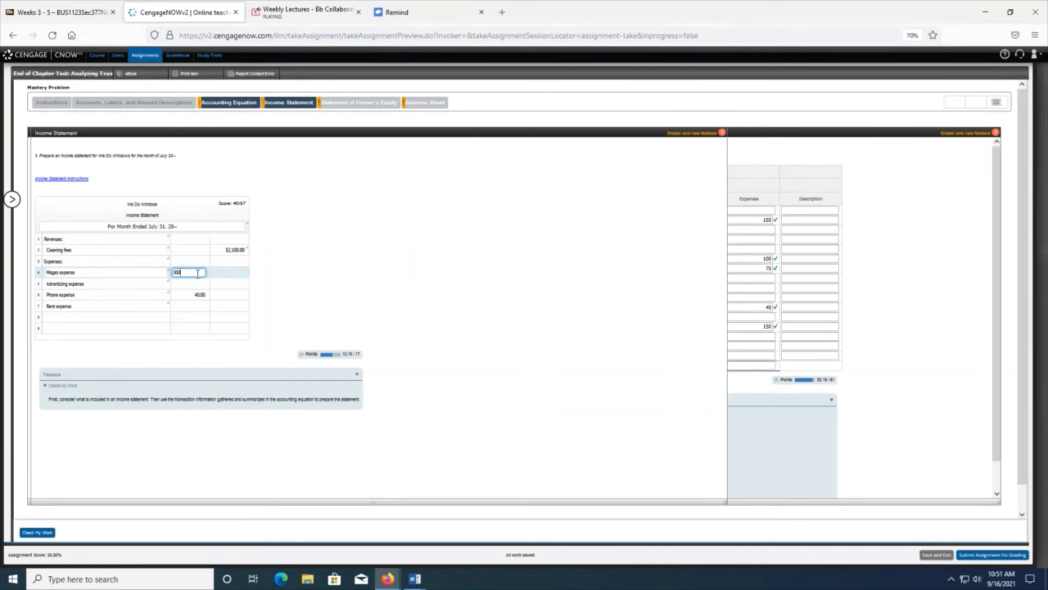
left_click(562, 298)
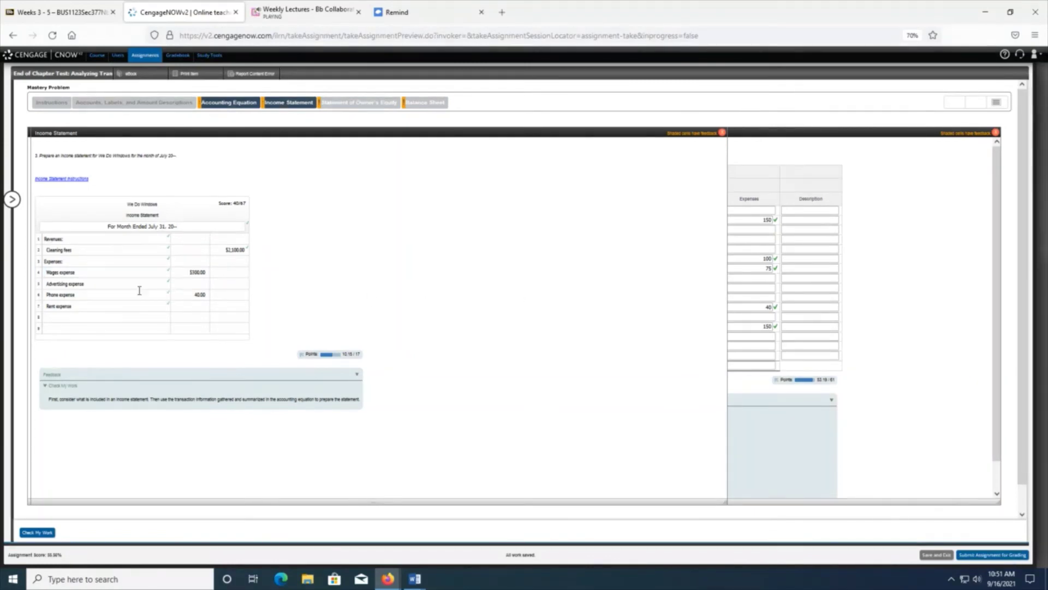
- Look up the advertising payment in Word's Document1 and enter 75 as the advertising expense in the income statement
left_click(189, 283)
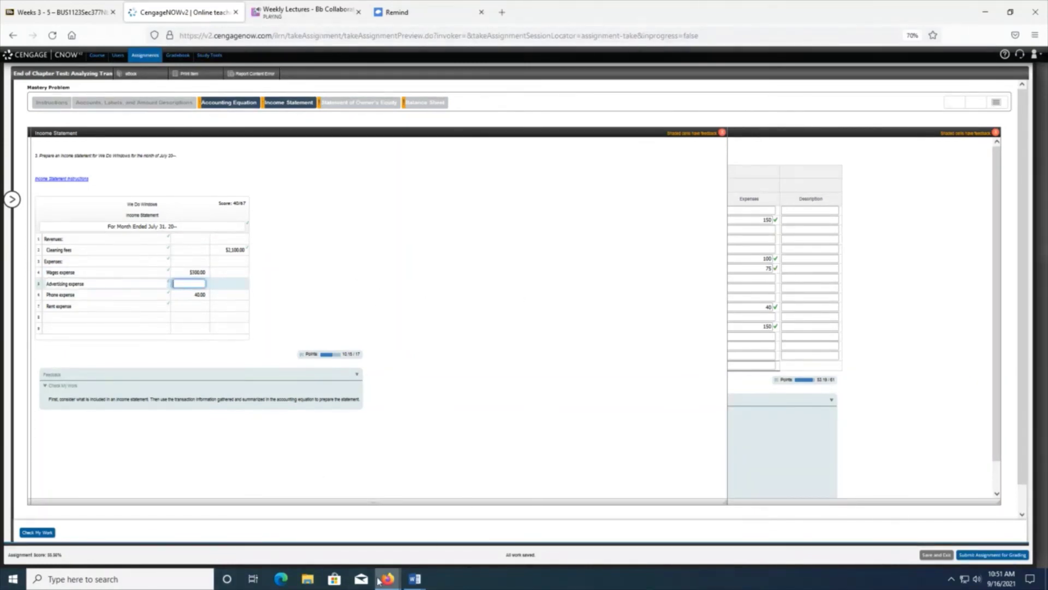
mouse_move(410, 586)
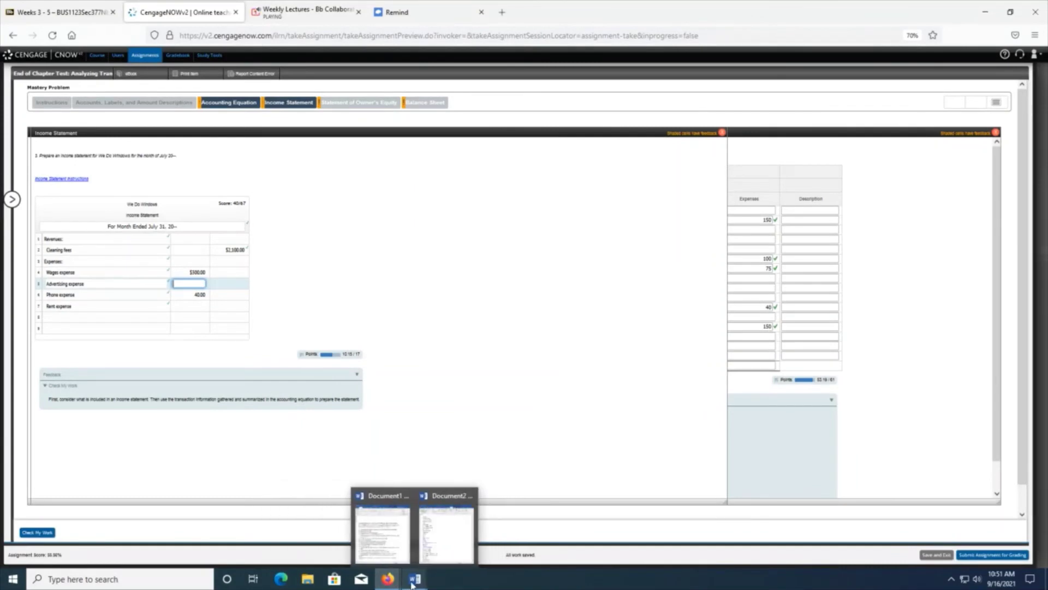
left_click(382, 527)
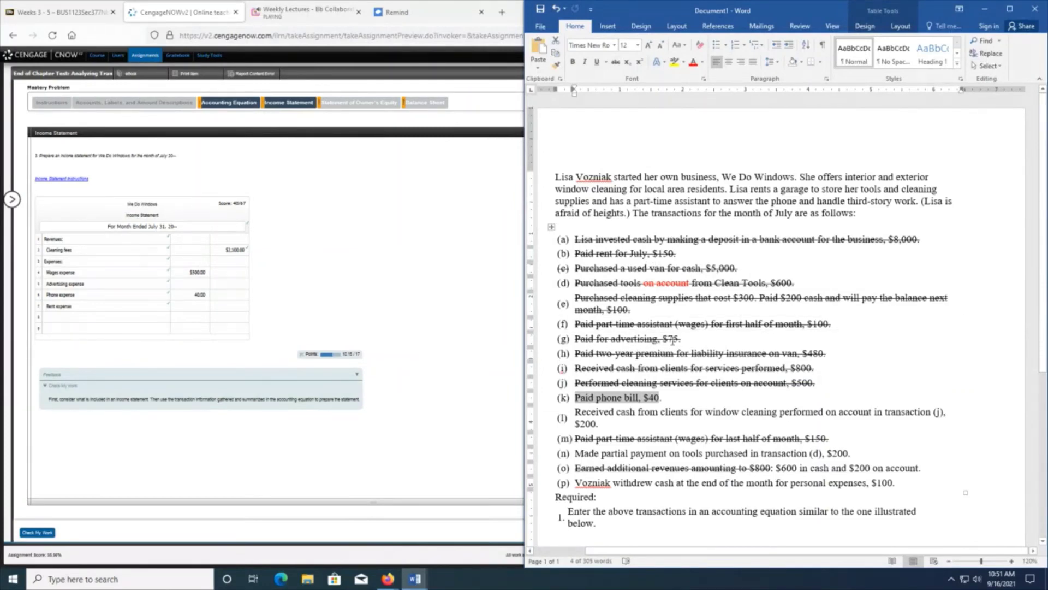
left_click(177, 284)
type("7")
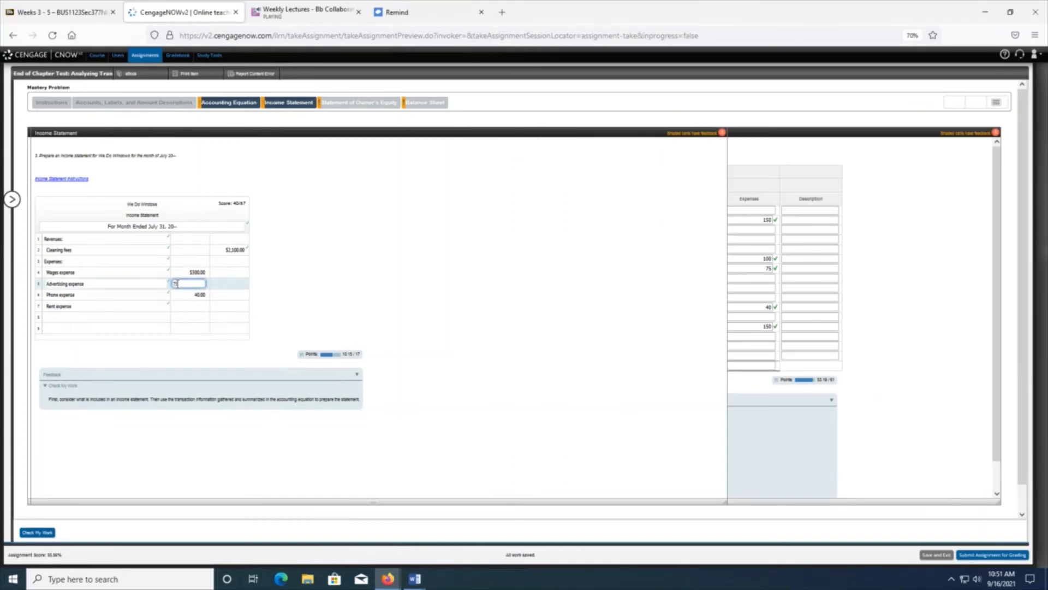
type("5")
key("Return")
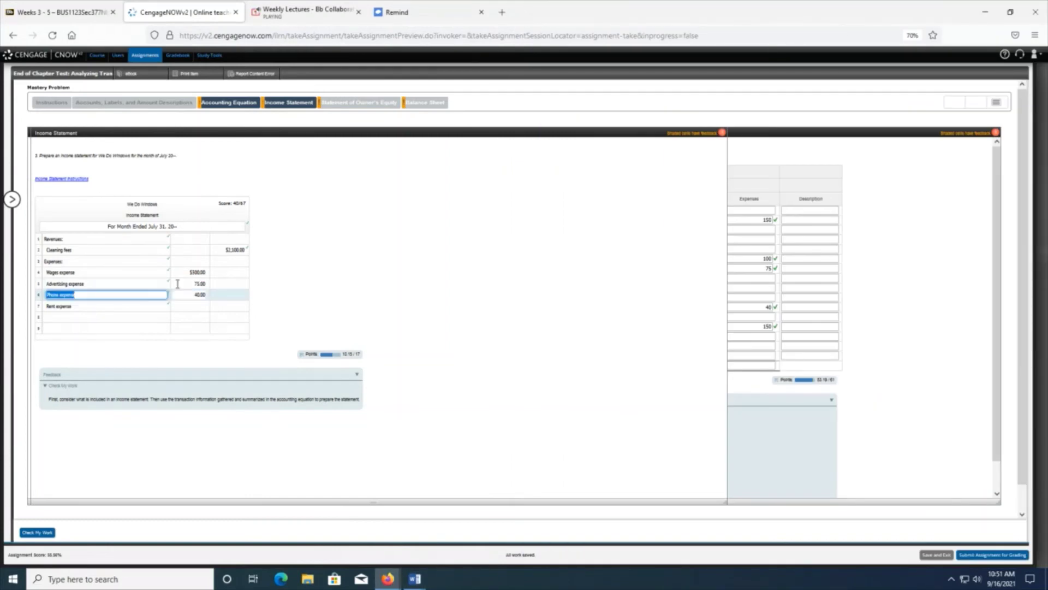
- Look up July's rent in Word's Document1, enter 150 as the rent expense in the income statement, and have the work checked
left_click(195, 306)
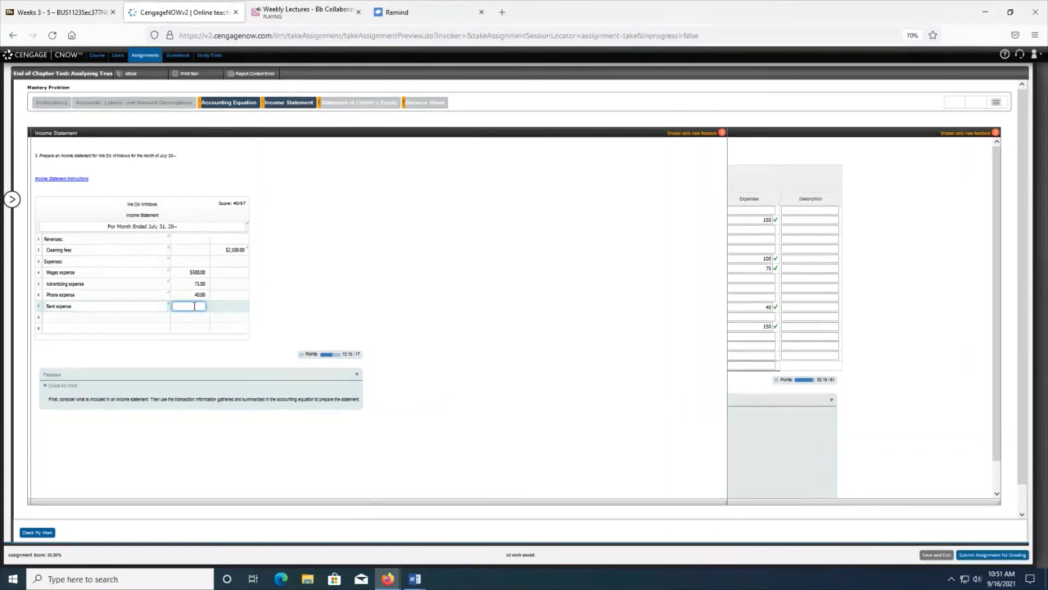
mouse_move(410, 575)
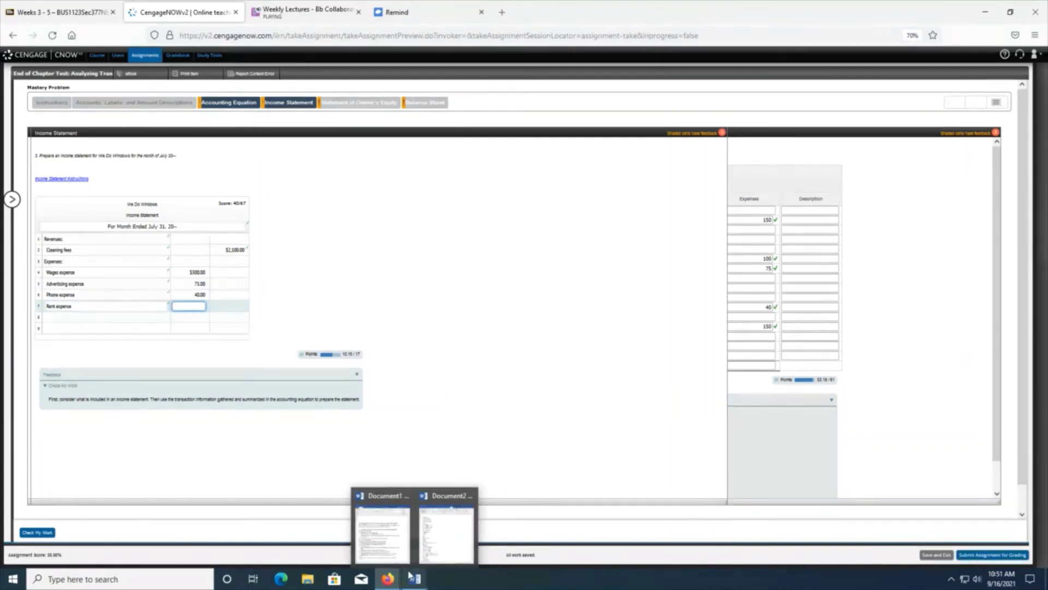
left_click(401, 557)
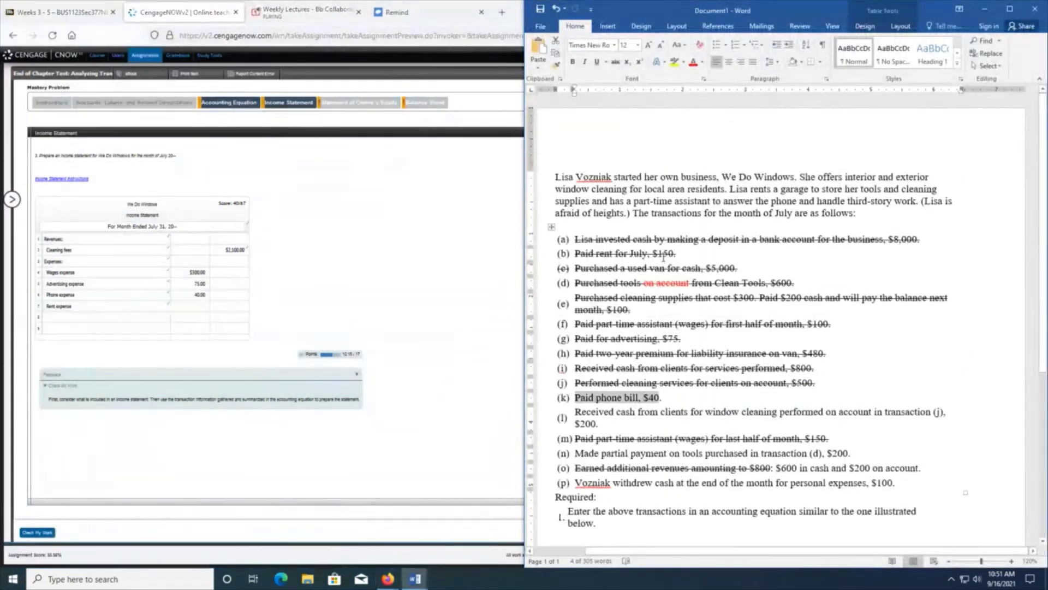
left_click(202, 306)
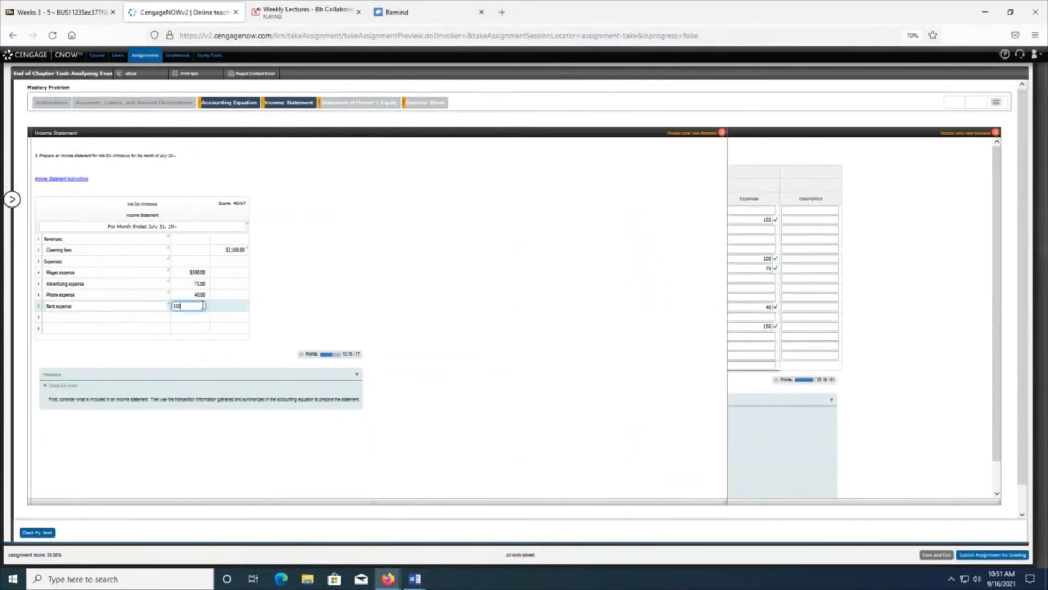
key("Return")
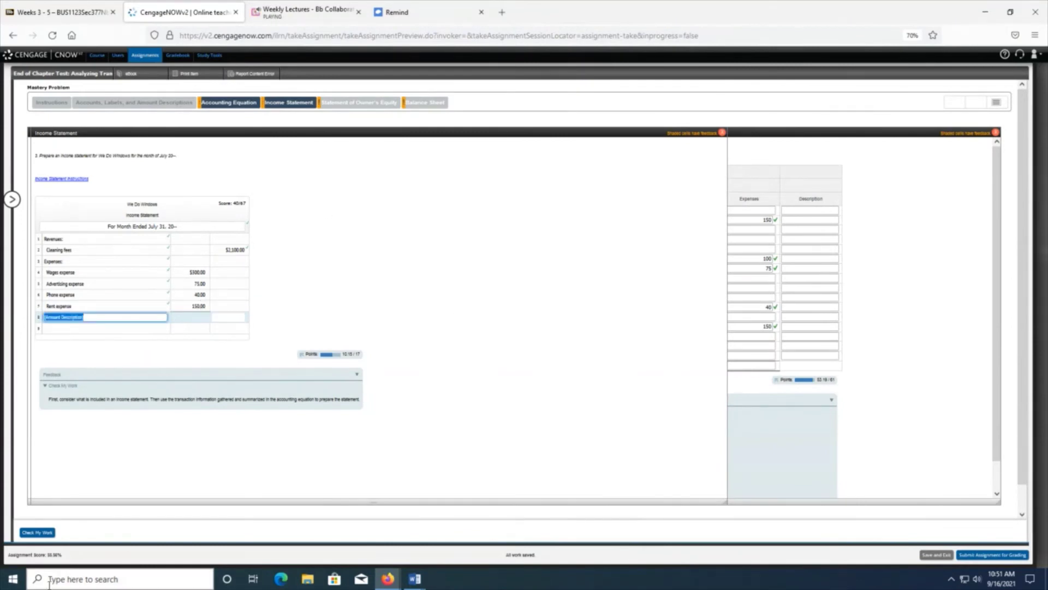
left_click(37, 533)
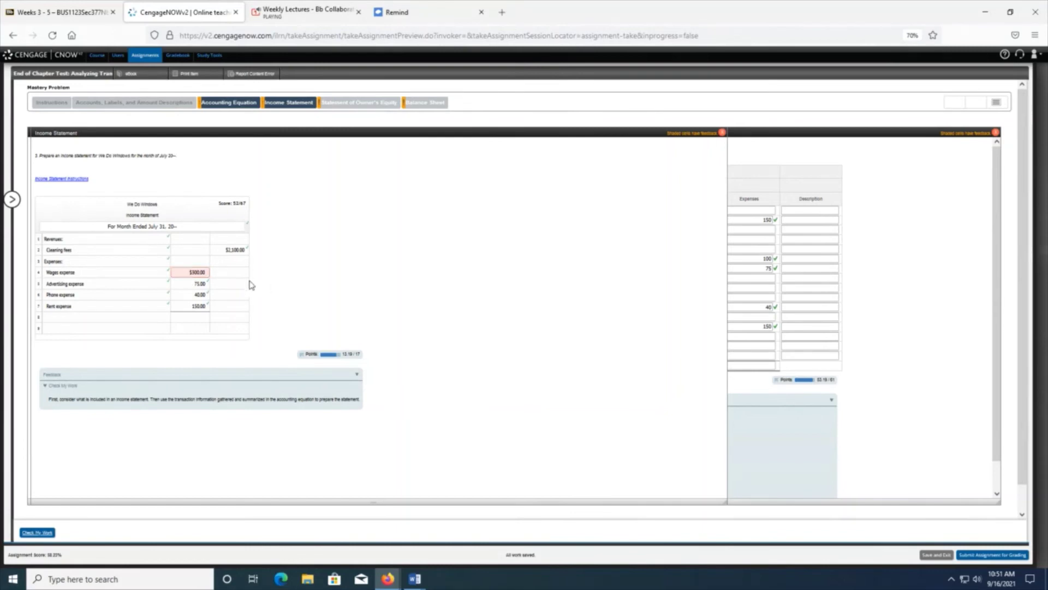
- Review the part-time assistant's wage payments in Word's Document1, set the wages expense to 250 in the income statement, and have it checked
left_click(200, 277)
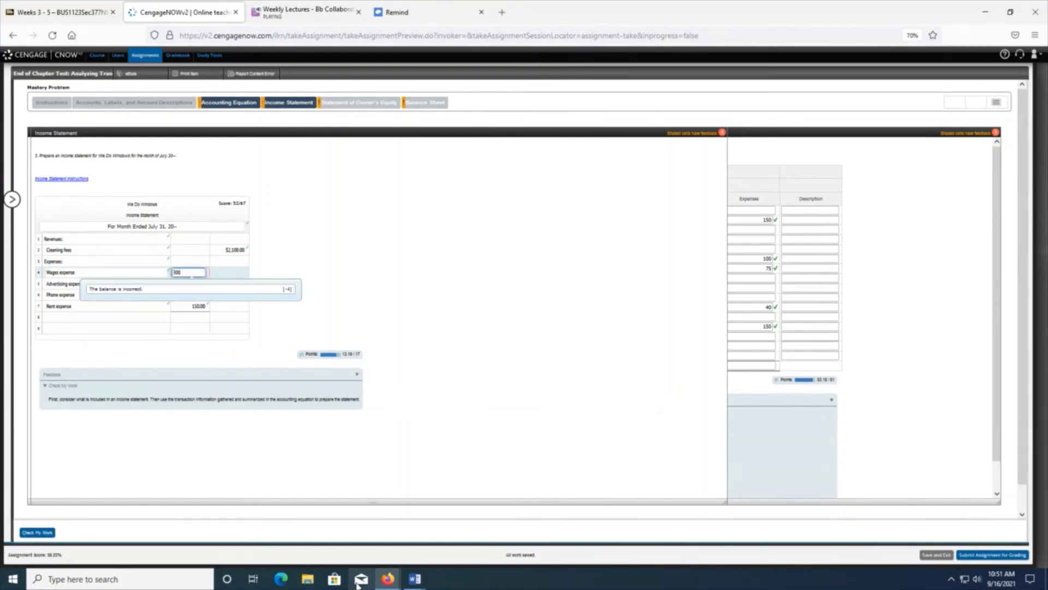
mouse_move(403, 586)
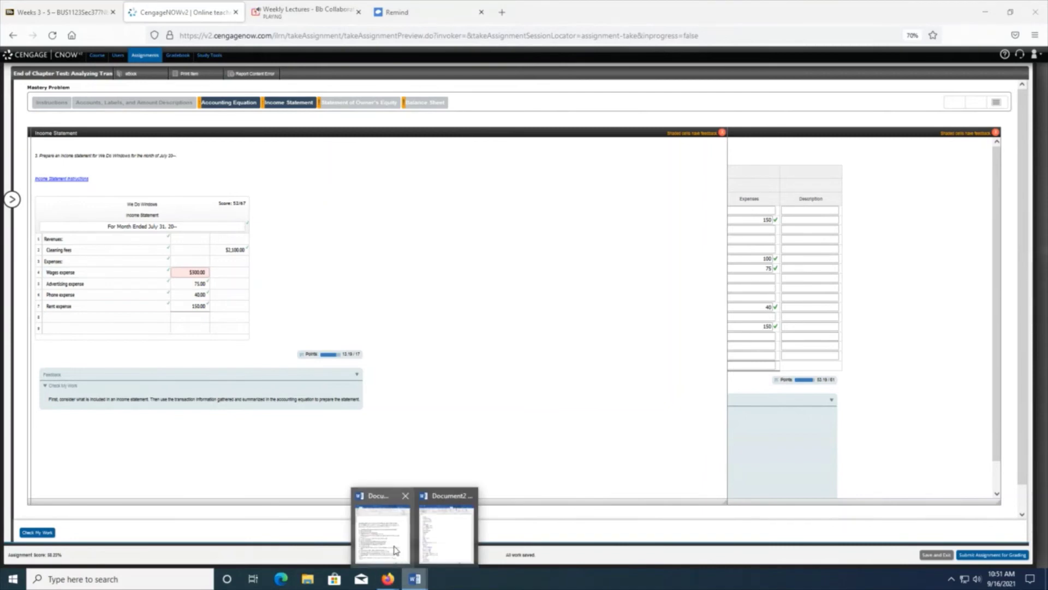
left_click(397, 552)
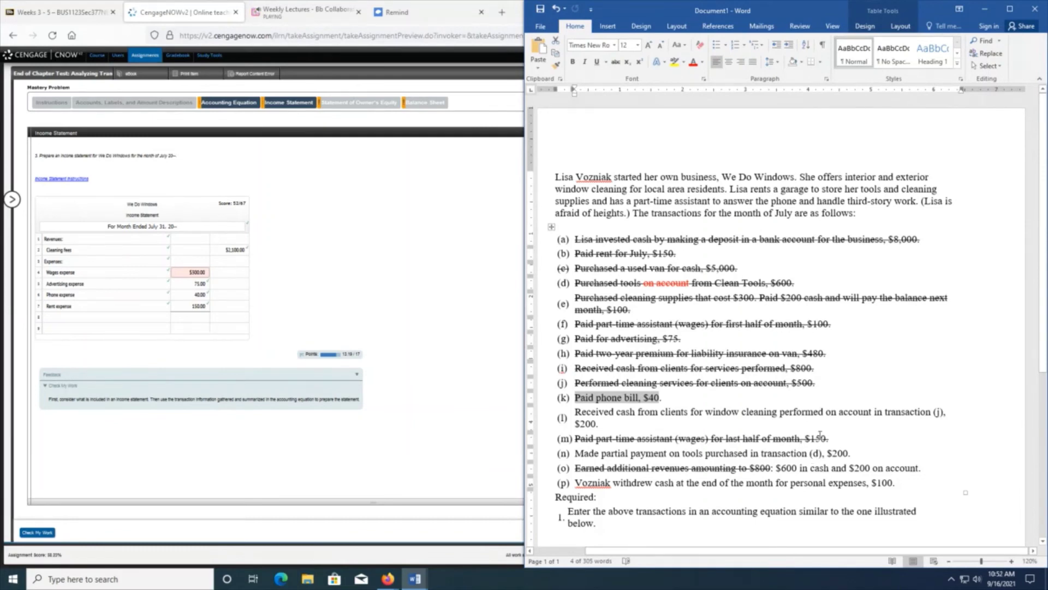
left_click(822, 326)
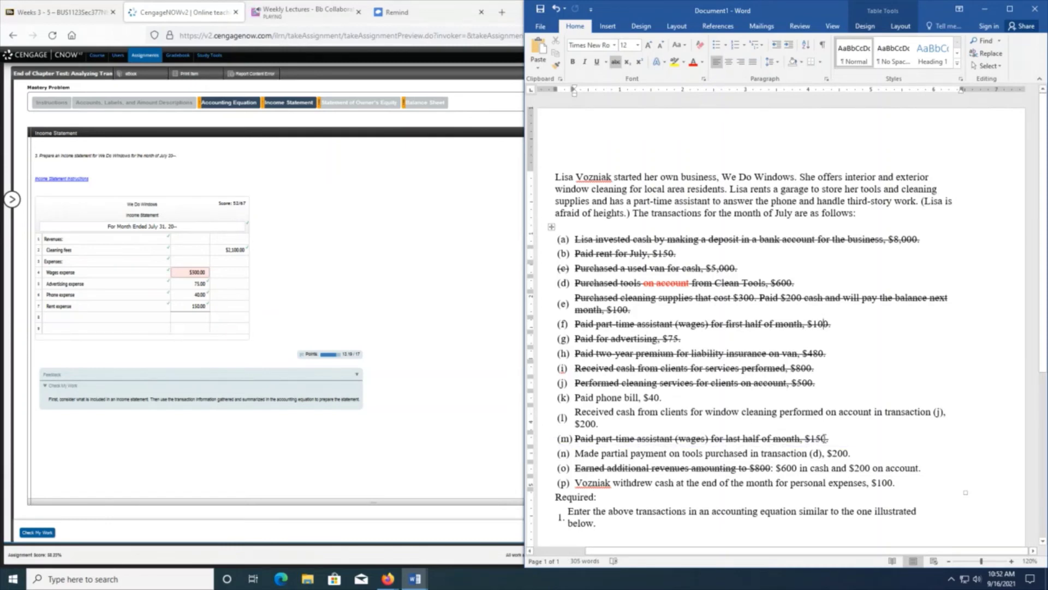
left_click(190, 272)
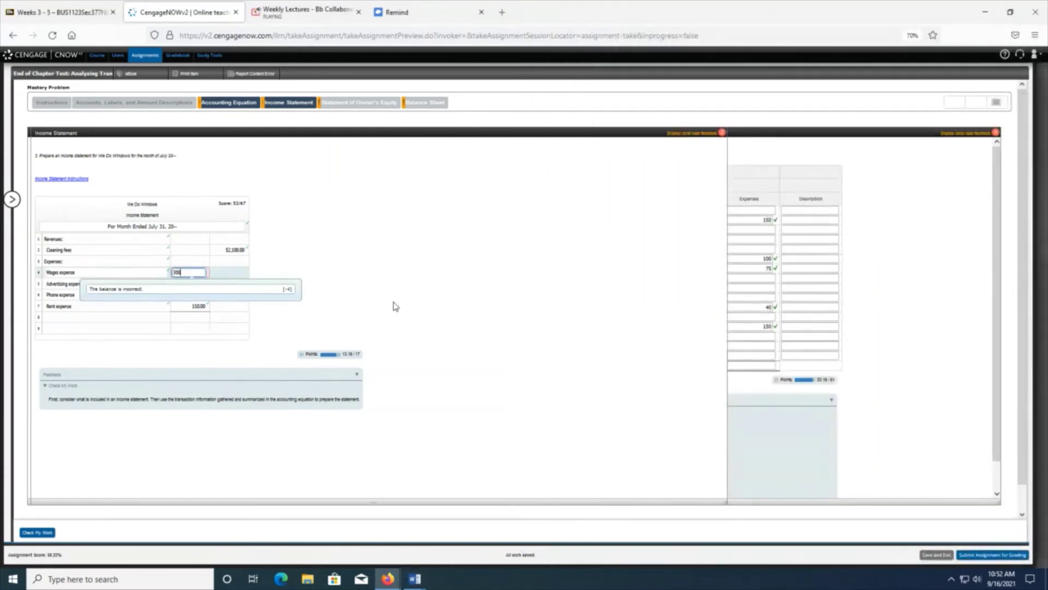
key("BackSpace")
key("BackSpace")
key("BackSpace")
left_click(396, 305)
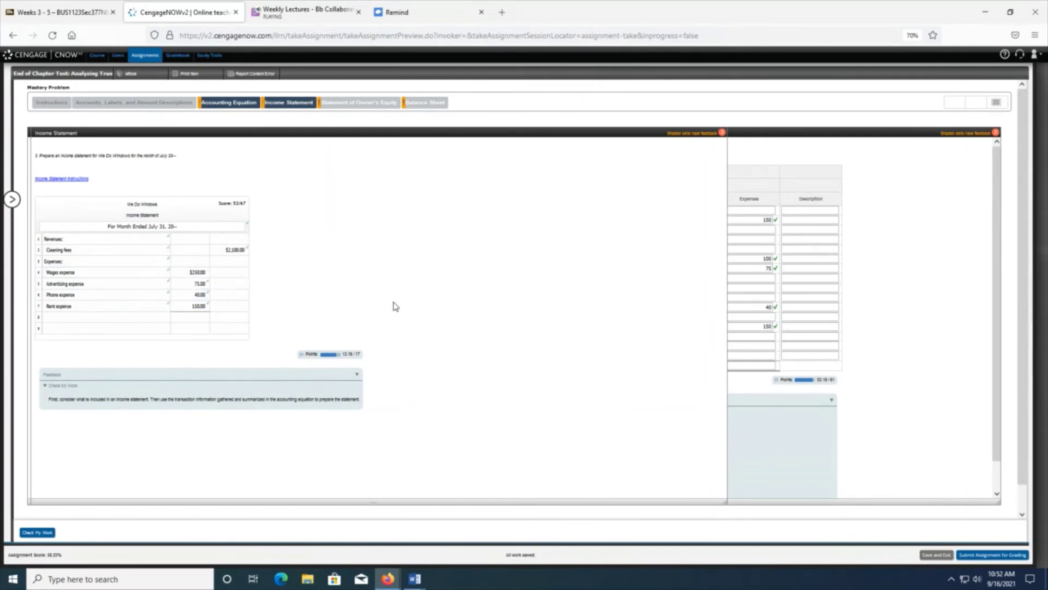
left_click(39, 533)
- Enter 515 as the expense total in the outer amount column, on the line below rent expense
left_click(231, 318)
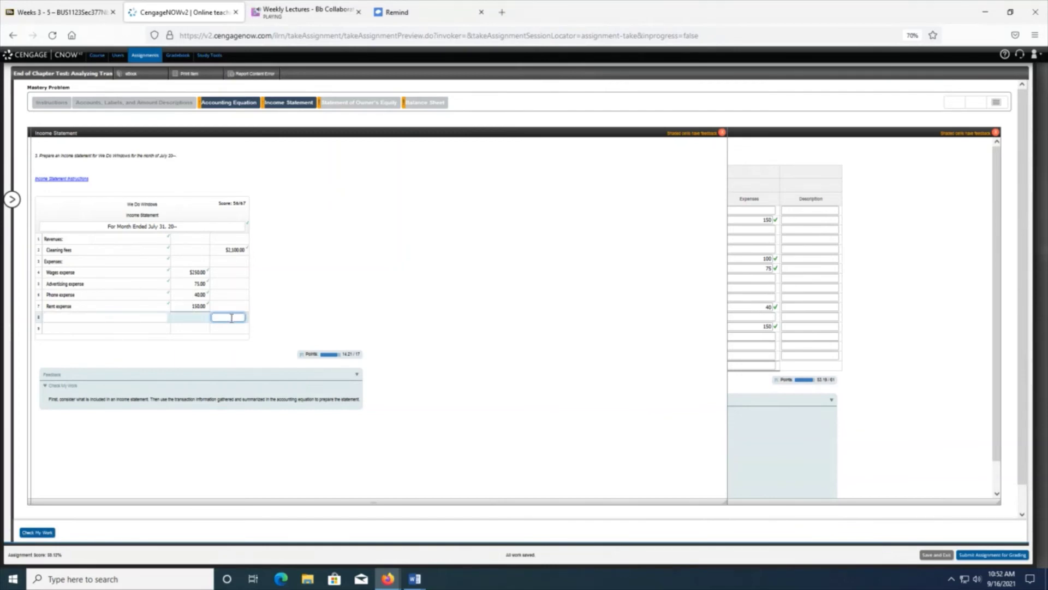
left_click(241, 252)
left_click(229, 316)
type("515")
key("Tab")
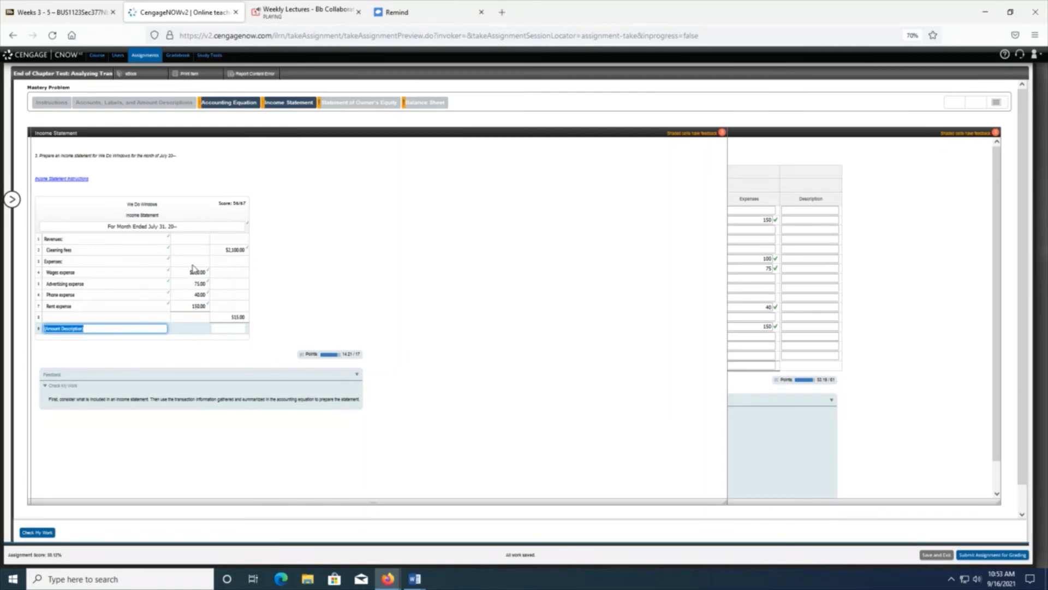
- Verify the income statement's expense total by adding 75 + 250 + 40 + 150 in Calculator beside the statement
left_click(233, 318)
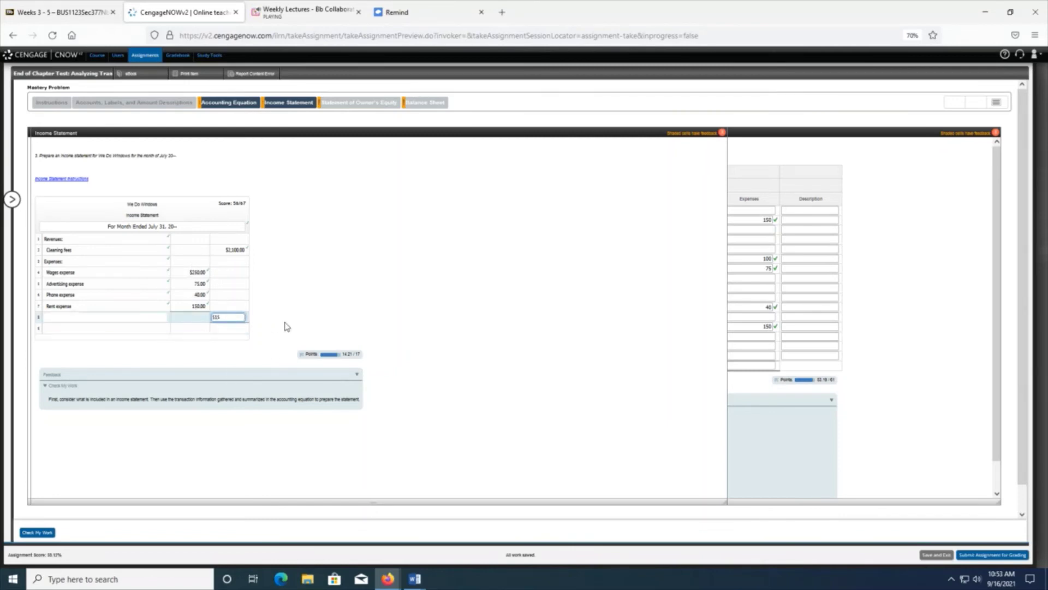
left_click(12, 580)
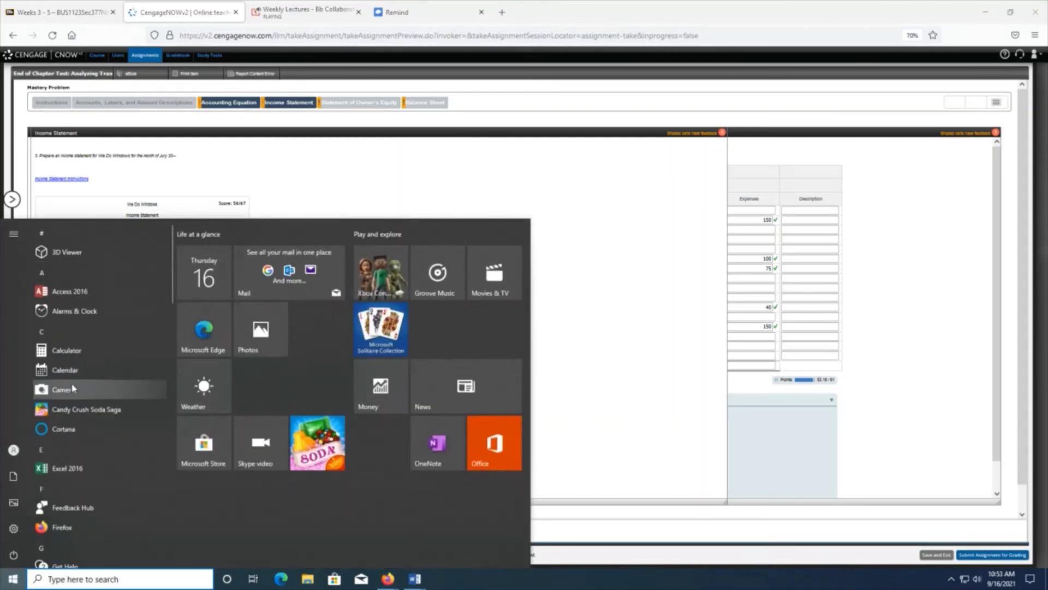
left_click(113, 356)
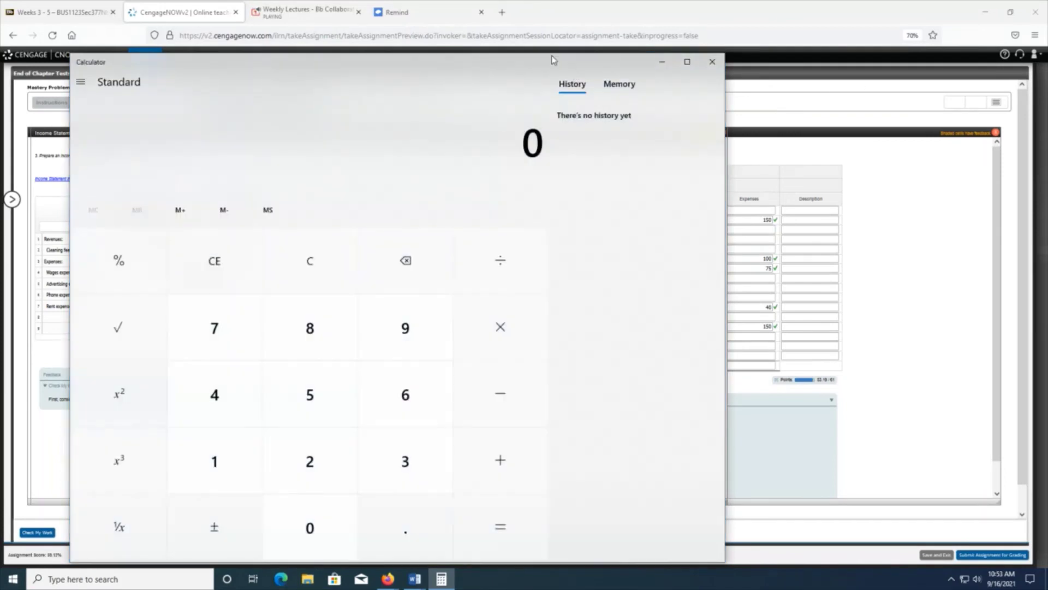
left_click_drag(533, 65, 831, 64)
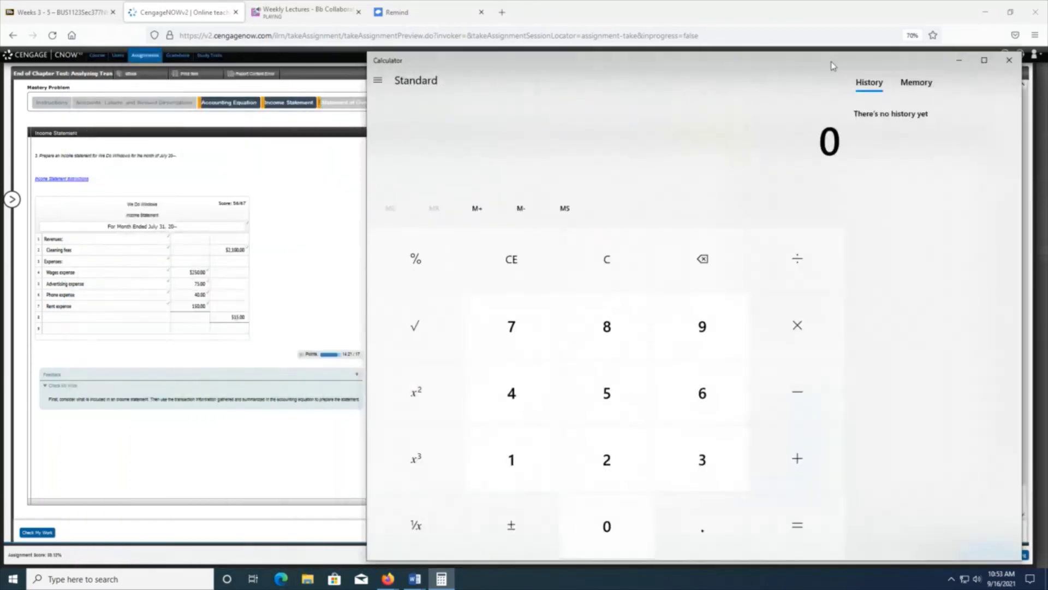
left_click(529, 314)
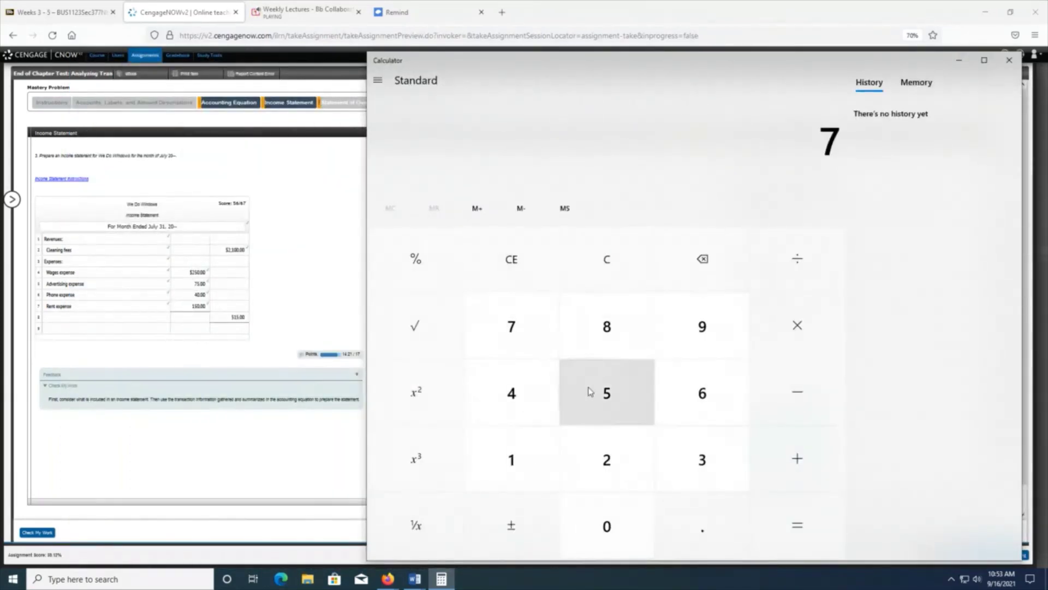
left_click(574, 379)
left_click(797, 465)
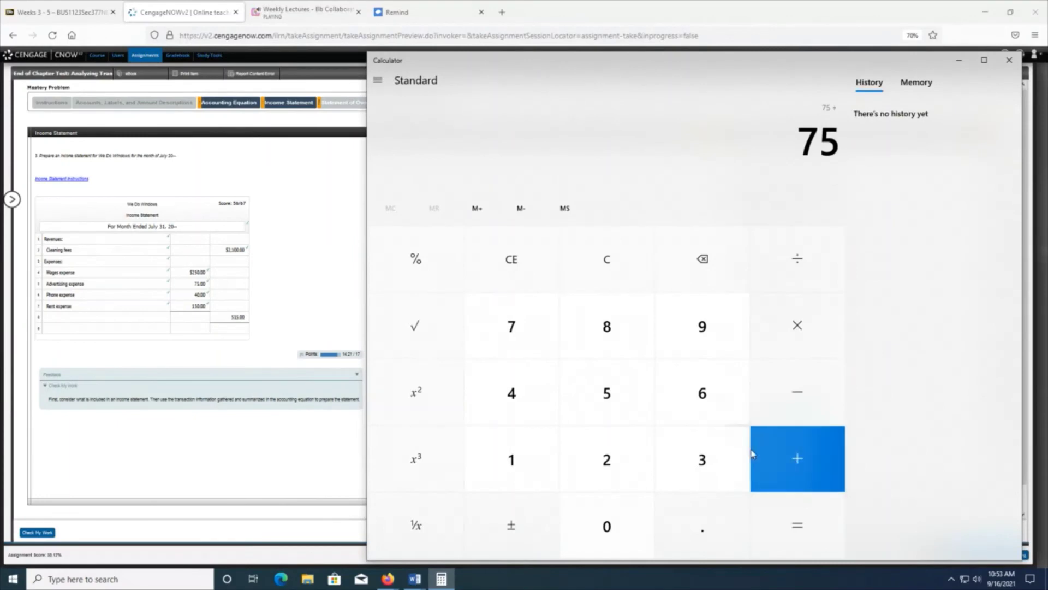
left_click(605, 460)
left_click(605, 397)
left_click(605, 536)
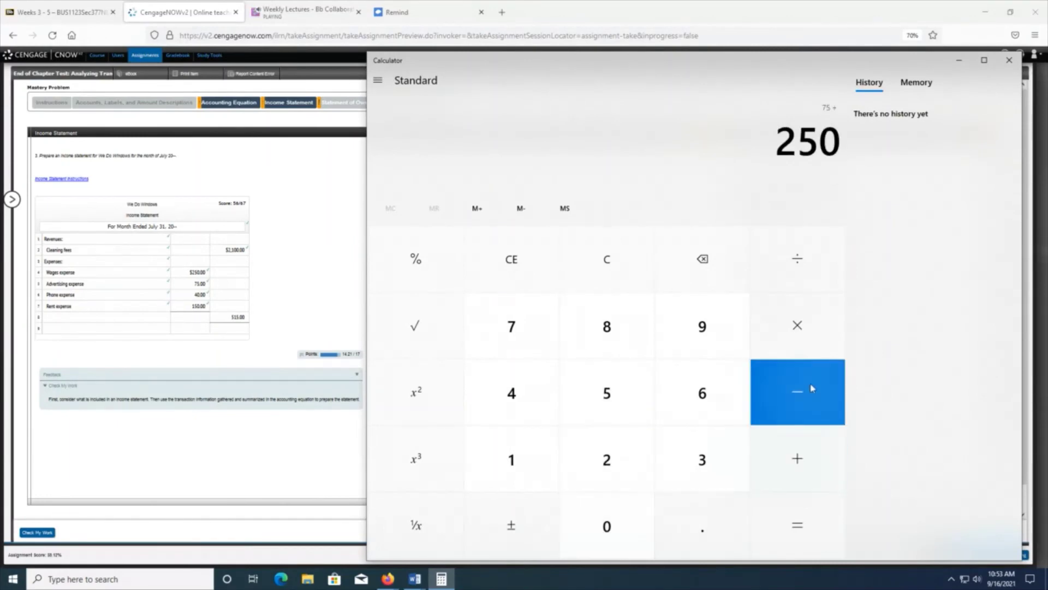
left_click(800, 460)
left_click(531, 419)
left_click(571, 511)
left_click(795, 459)
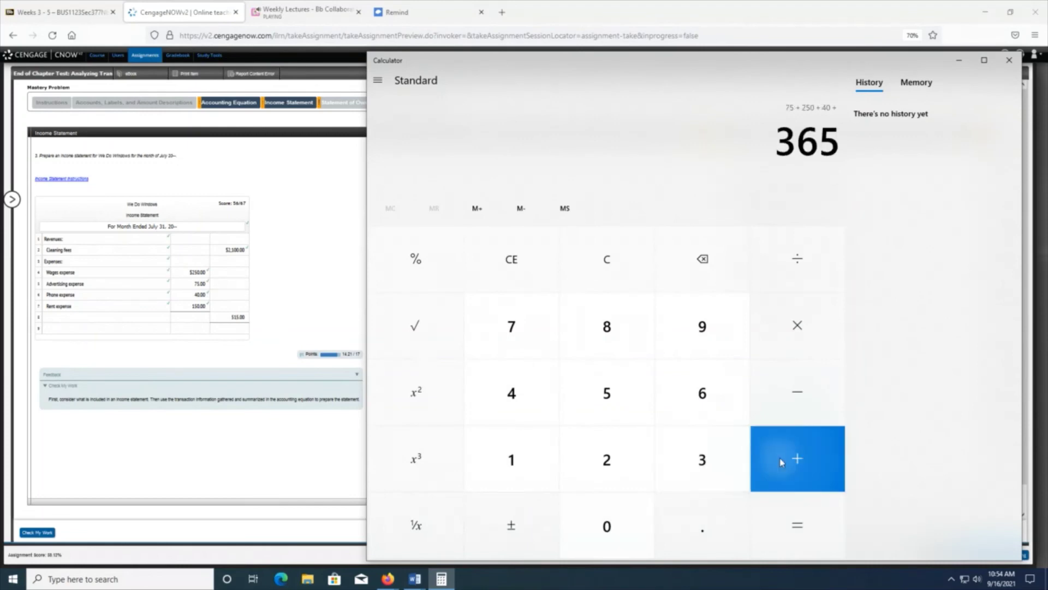
left_click(545, 461)
left_click(597, 412)
left_click(598, 521)
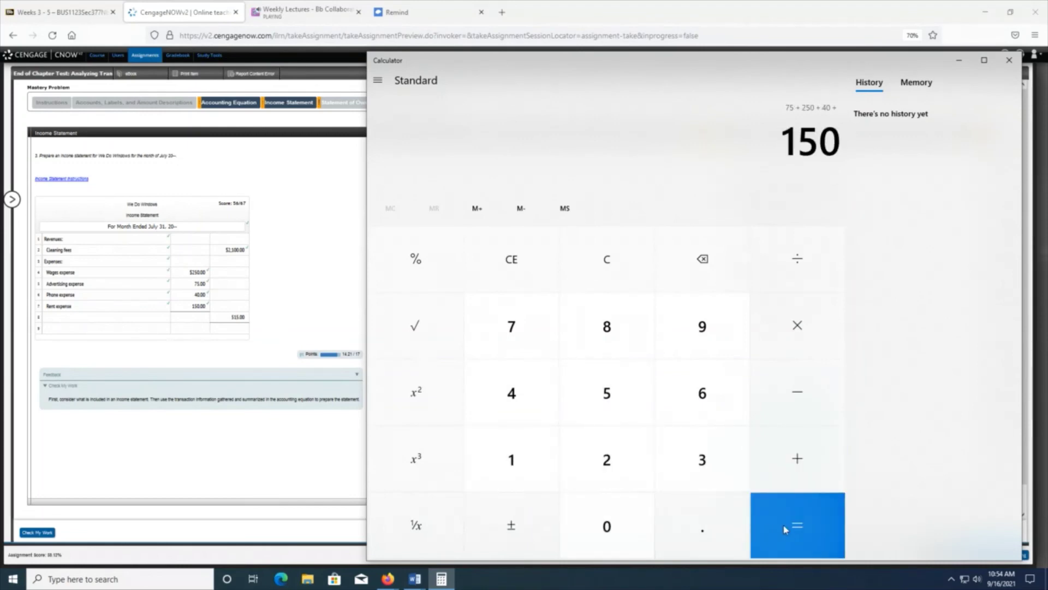
left_click(797, 525)
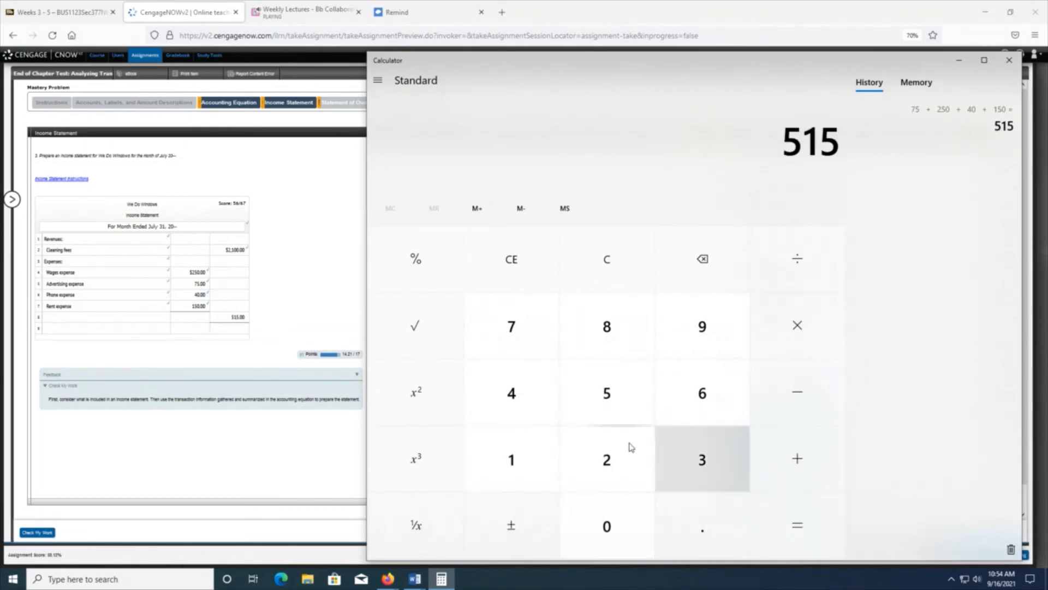
- Close Calculator and have the income statement with its expense total checked
left_click(1010, 61)
left_click(503, 268)
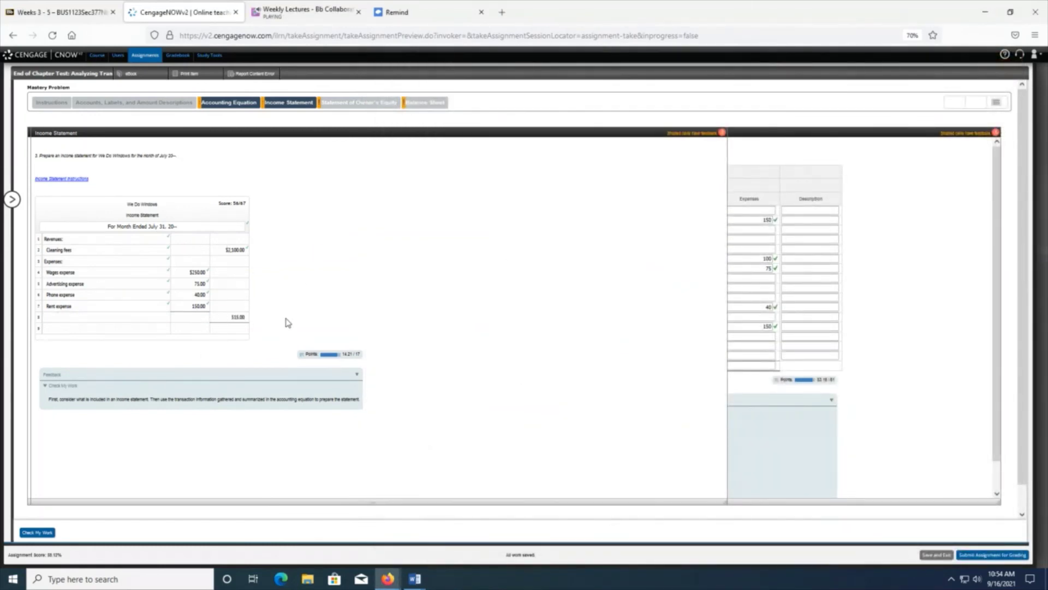
left_click(37, 533)
- Calculate July's net income in Calculator by subtracting the 515 expense total from the 2,100 cleaning fees
left_click(240, 250)
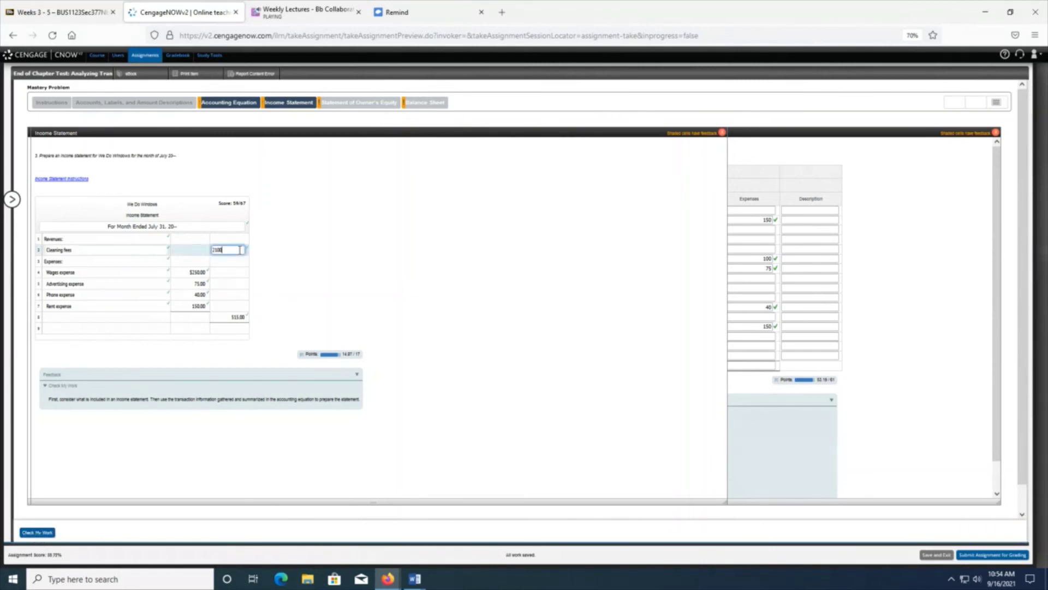
left_click(232, 316)
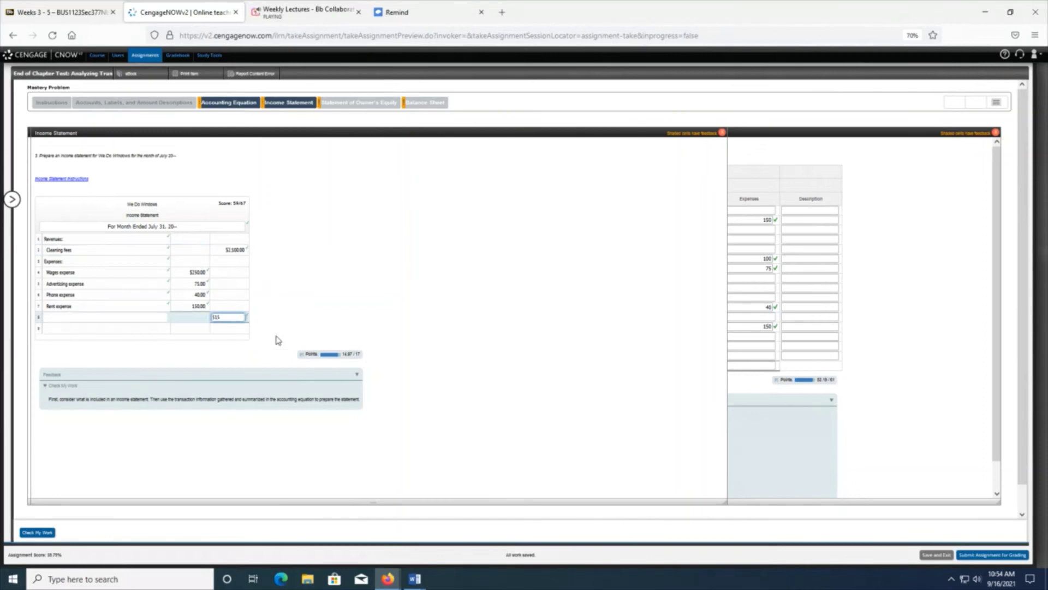
left_click(236, 332)
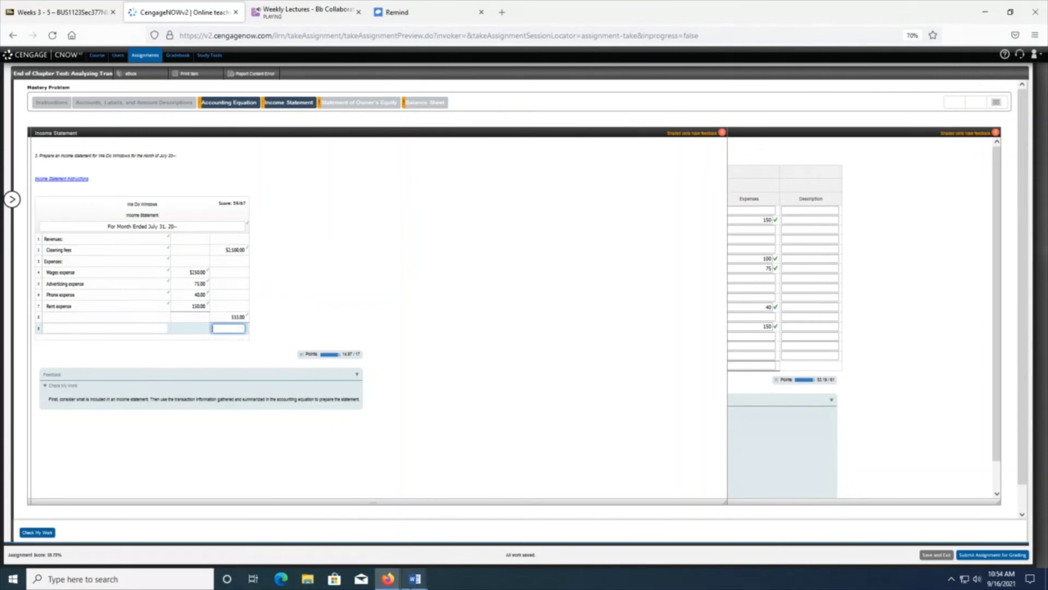
left_click(12, 579)
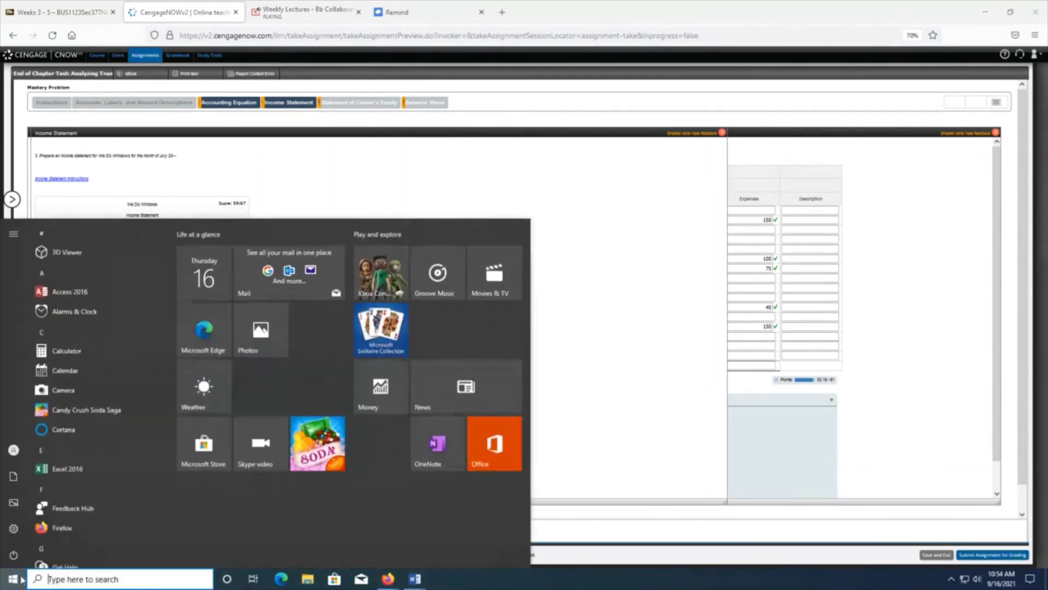
left_click(74, 352)
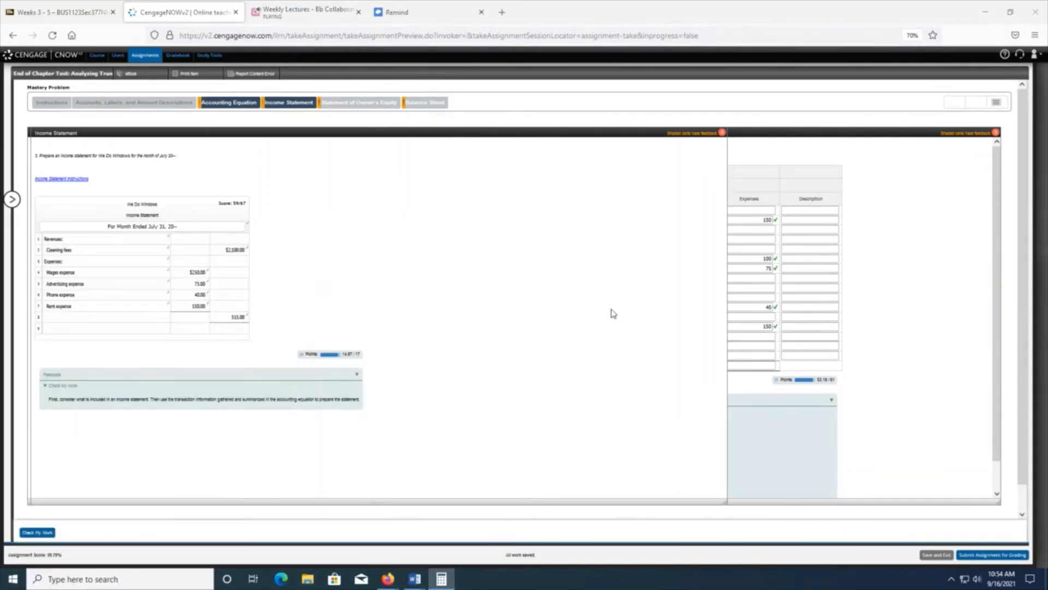
left_click(609, 464)
left_click(527, 468)
left_click(580, 517)
left_click(581, 519)
left_click(797, 392)
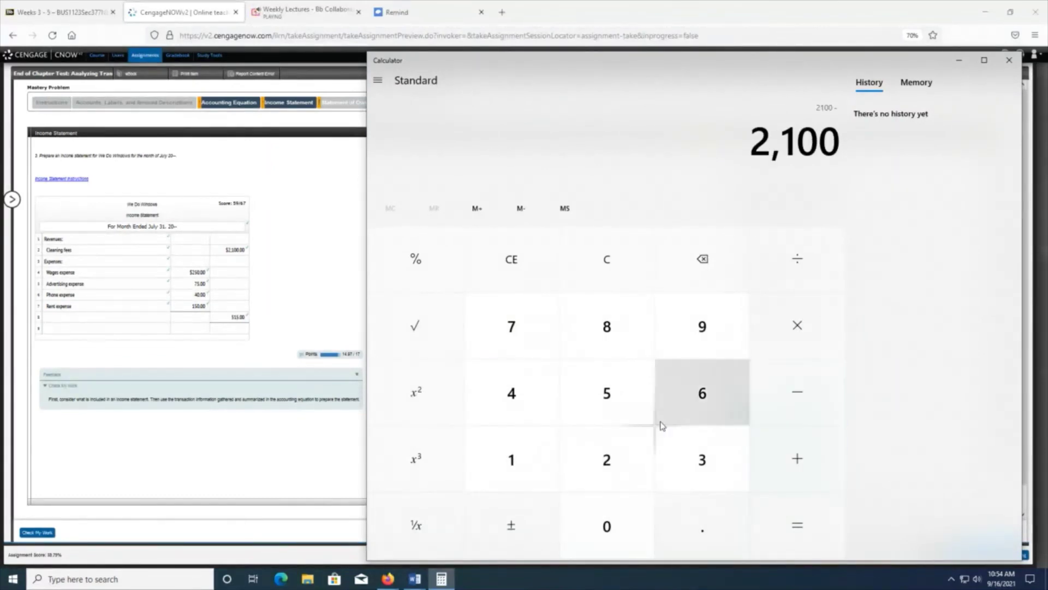
left_click(615, 405)
left_click(552, 437)
left_click(606, 399)
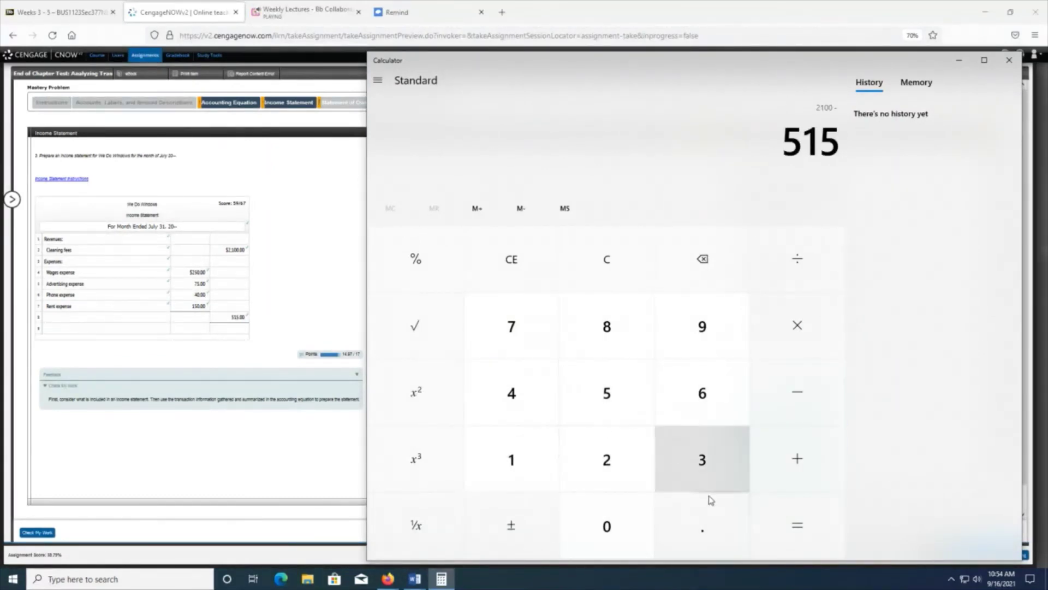
left_click(822, 537)
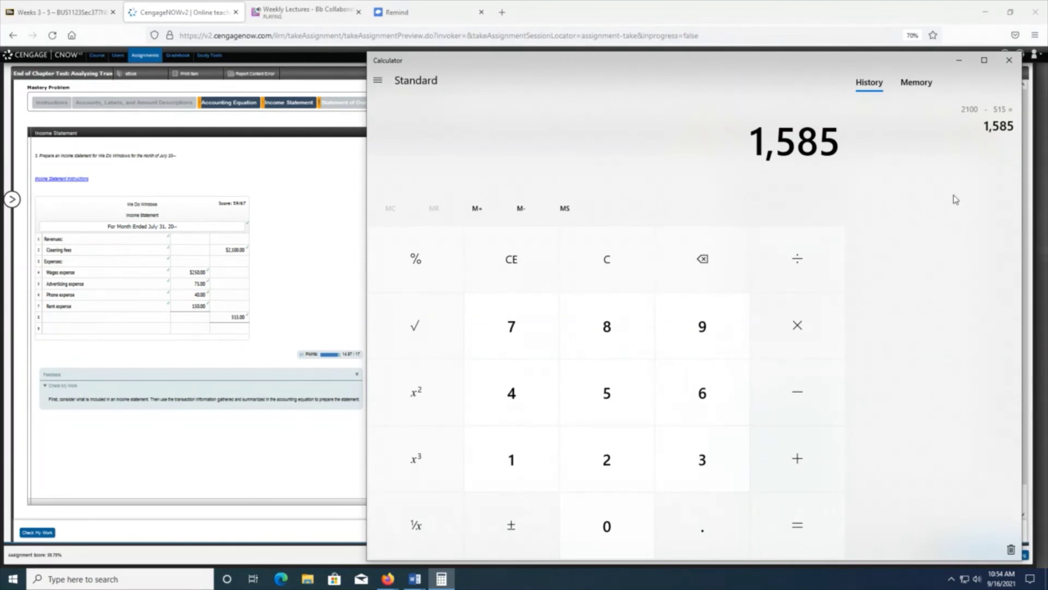
- Enter 1585 as the net income in the outer amount column of the income statement's last line and have it checked
left_click(224, 329)
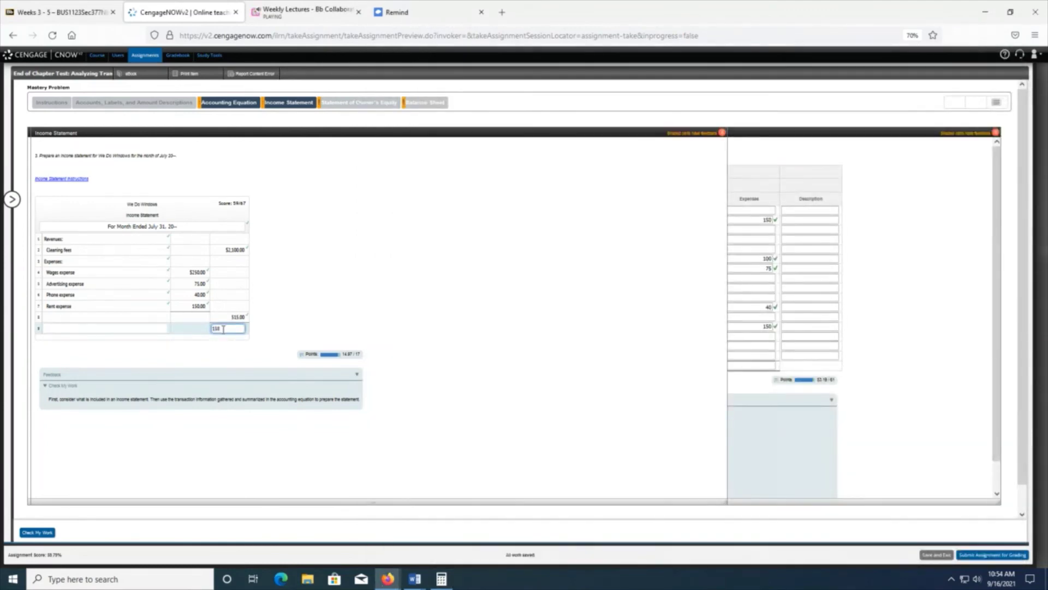
left_click(477, 307)
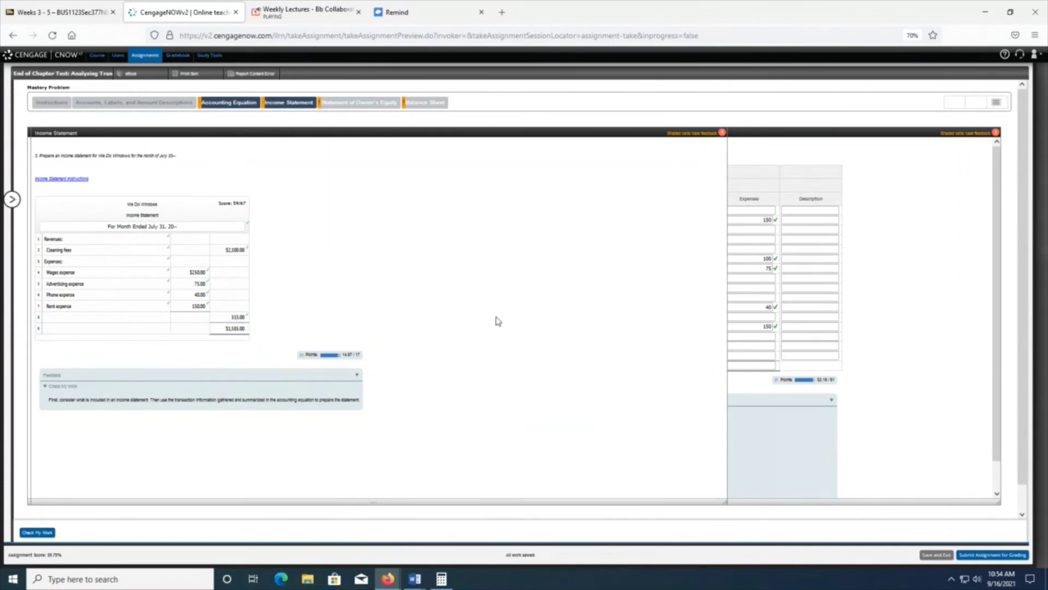
left_click(50, 533)
- Review the income statement for missing entries and read the Income Statement Instructions
scroll(167, 256, "down", 1)
scroll(167, 256, "up", 1)
left_click(189, 227)
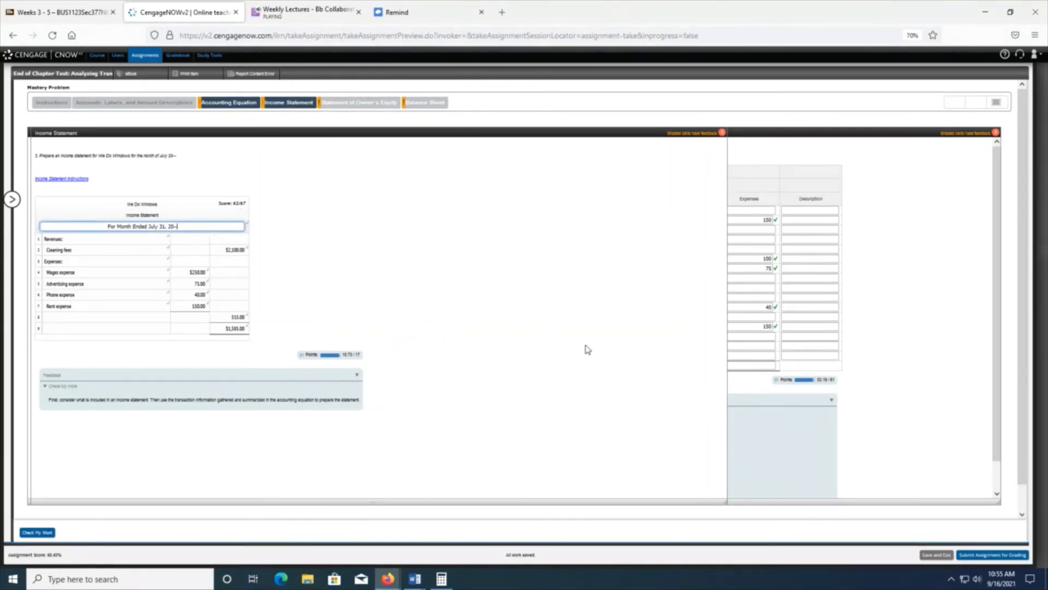
scroll(626, 354, "down", 1)
scroll(625, 351, "up", 1)
left_click(335, 106)
left_click(278, 108)
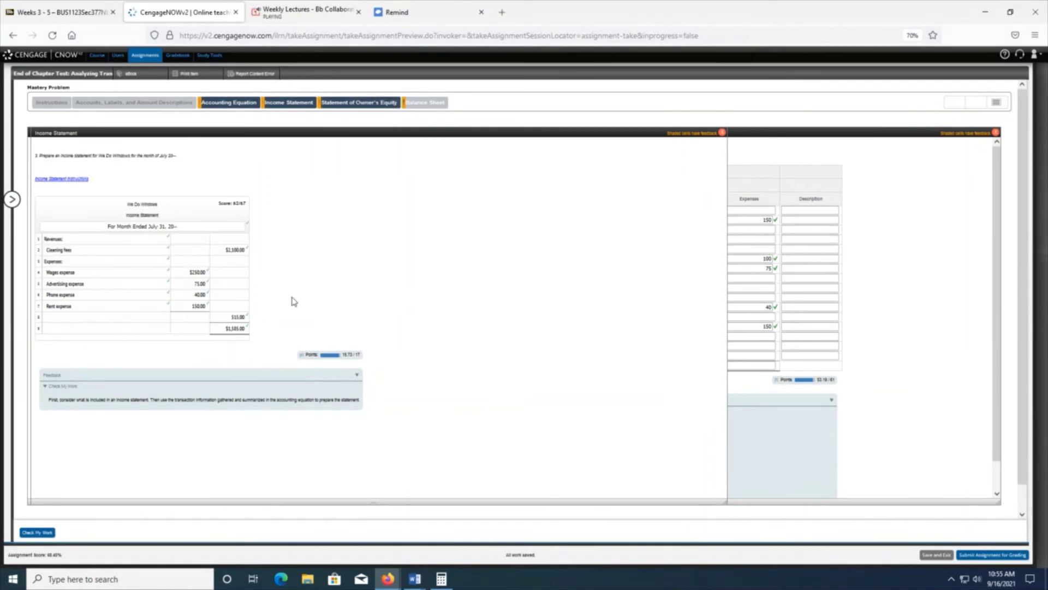
left_click(77, 181)
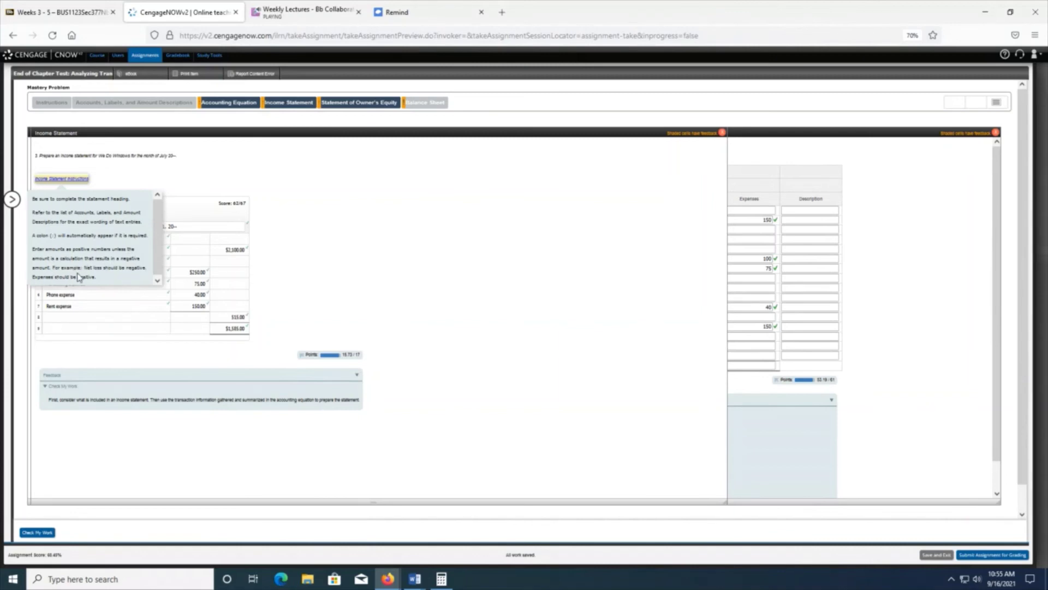
- Compare the income statement's two blank description lines with the sample income statement in the Blackboard PowerPoint
left_click(107, 329)
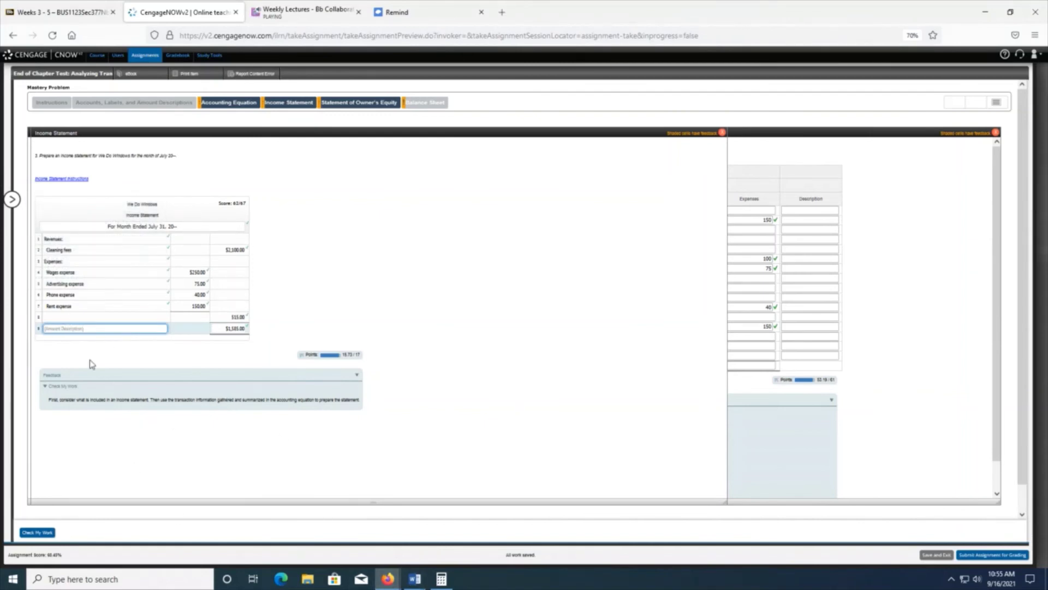
left_click(61, 12)
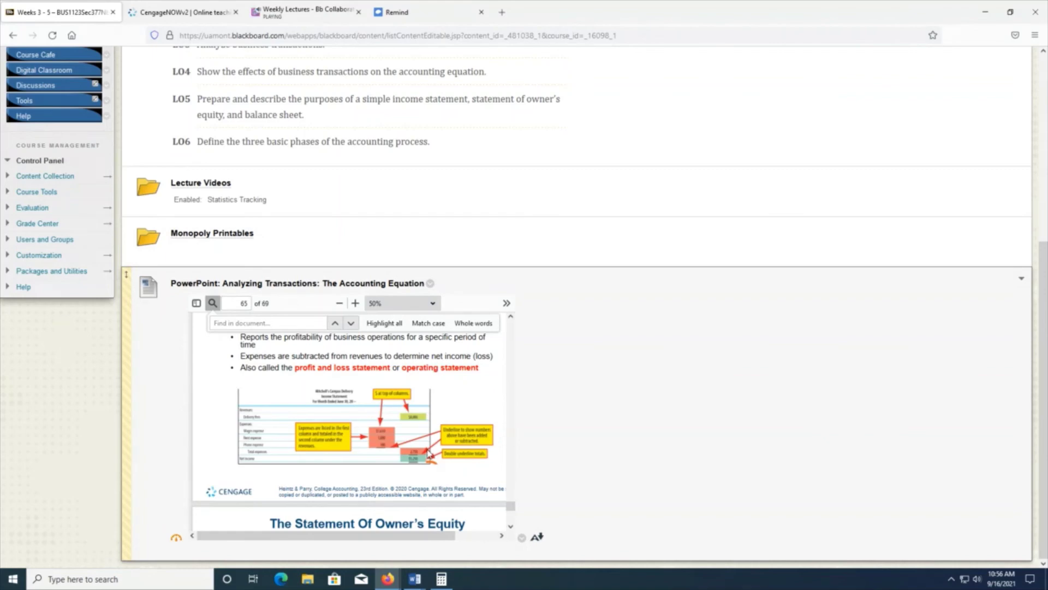
left_click(162, 11)
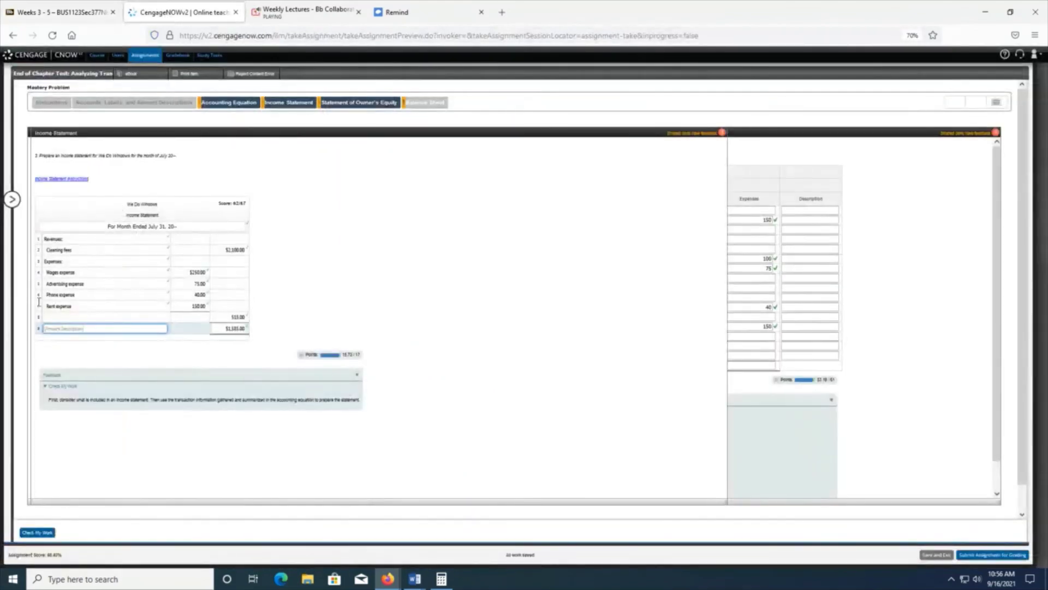
left_click(159, 318)
left_click(100, 320)
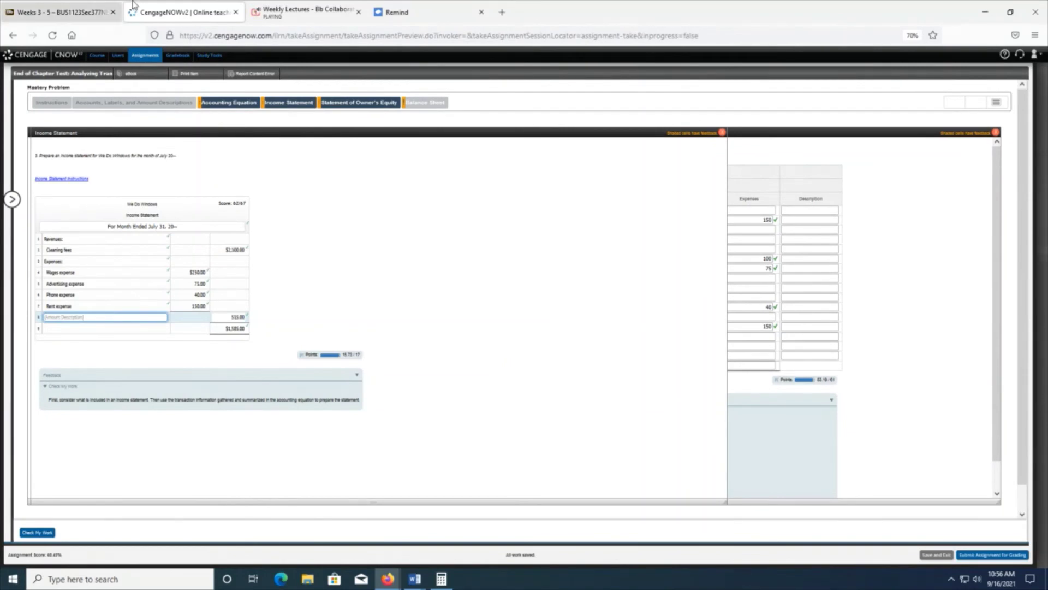
left_click(82, 12)
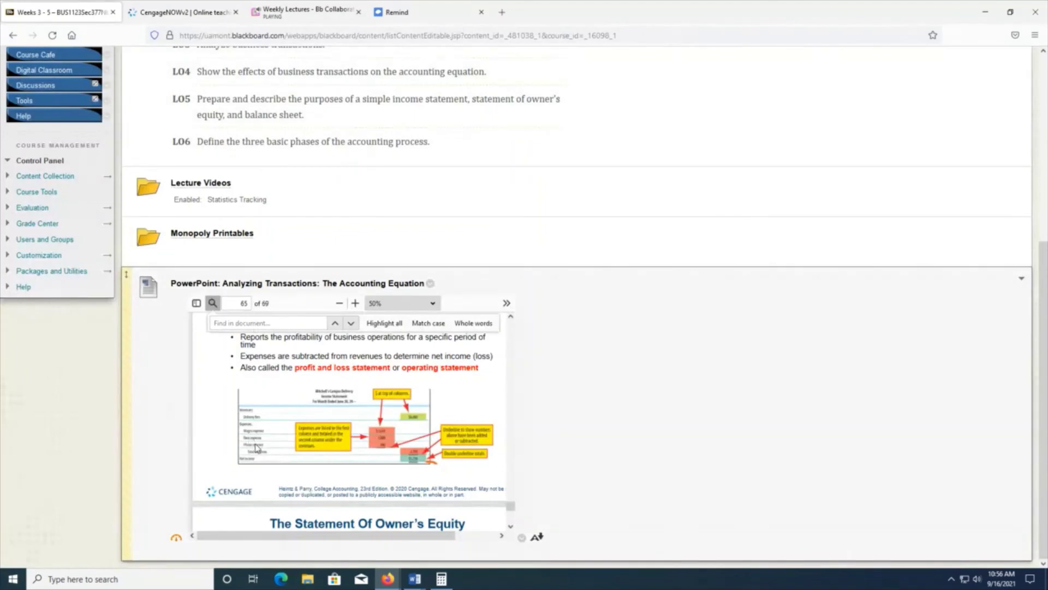
left_click(167, 20)
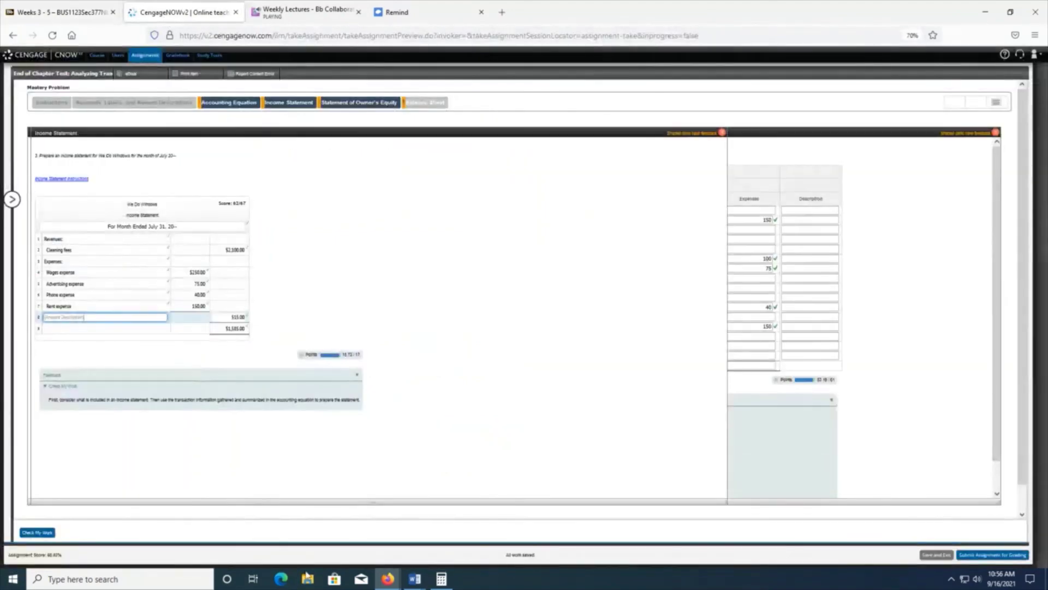
- Look up the exact wording of the amount descriptions in Word's Document2 and return to the income statement in Firefox
mouse_move(415, 582)
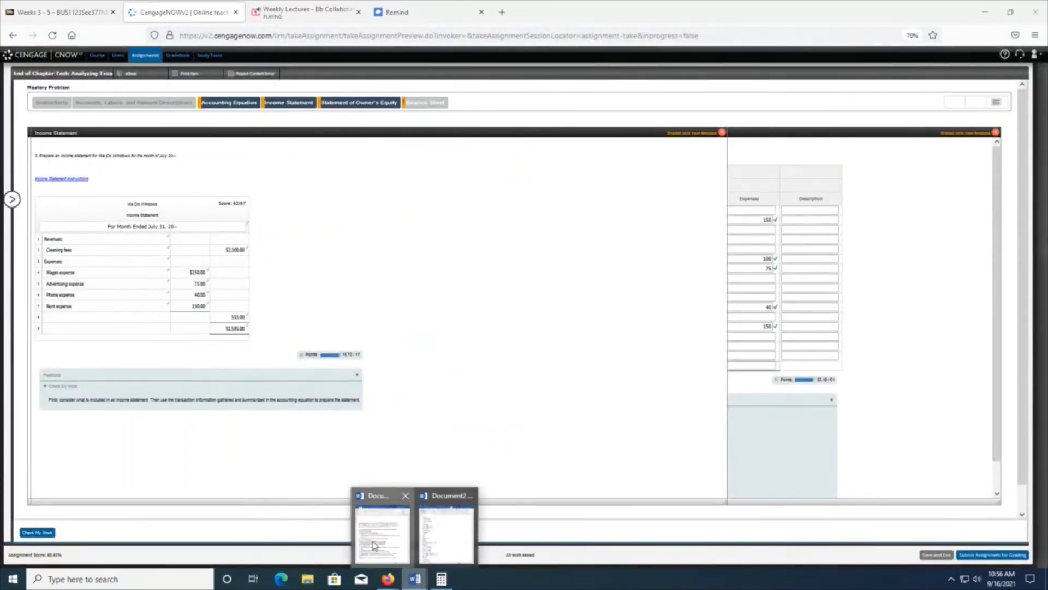
left_click(382, 527)
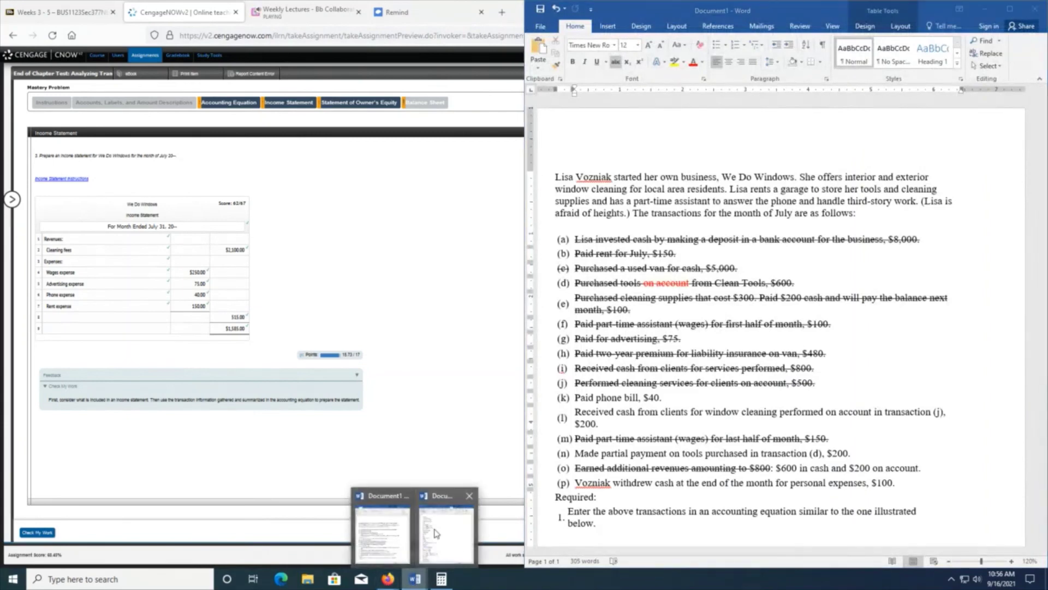
left_click(447, 527)
scroll(309, 414, "down", 1)
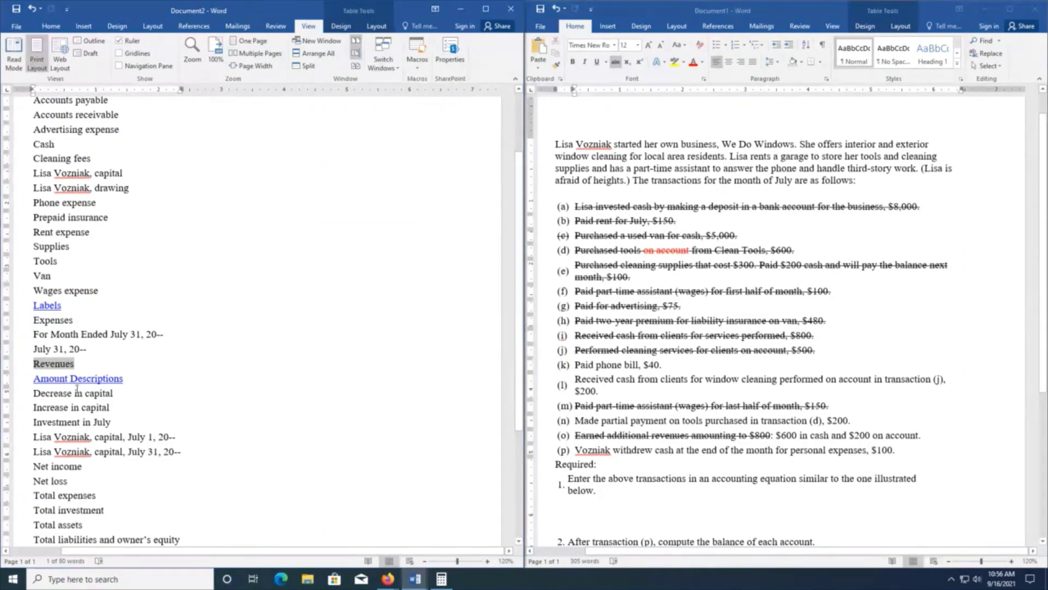
scroll(210, 409, "down", 3)
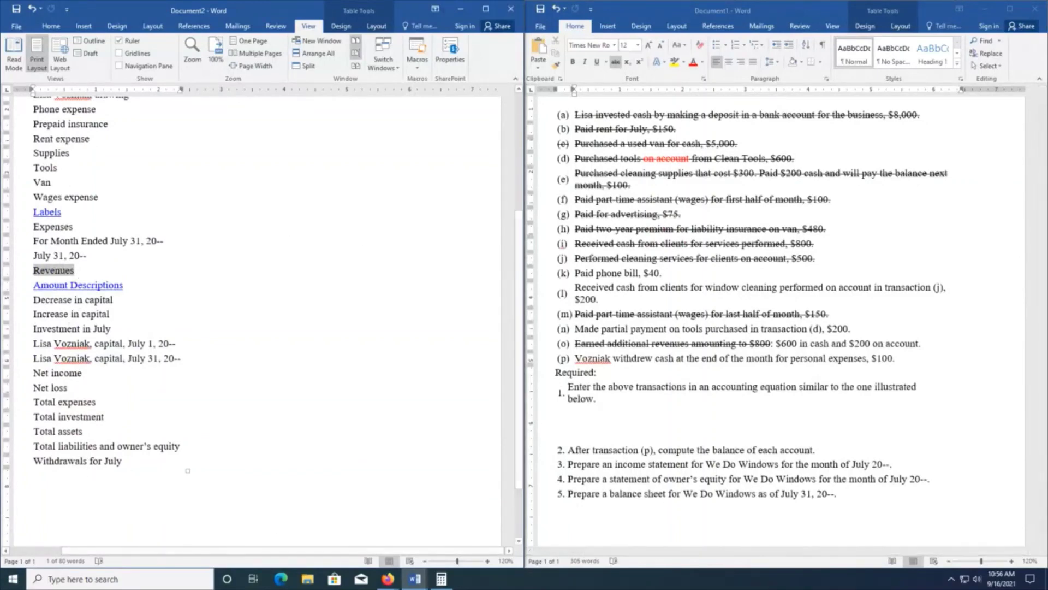
mouse_move(387, 580)
left_click(338, 538)
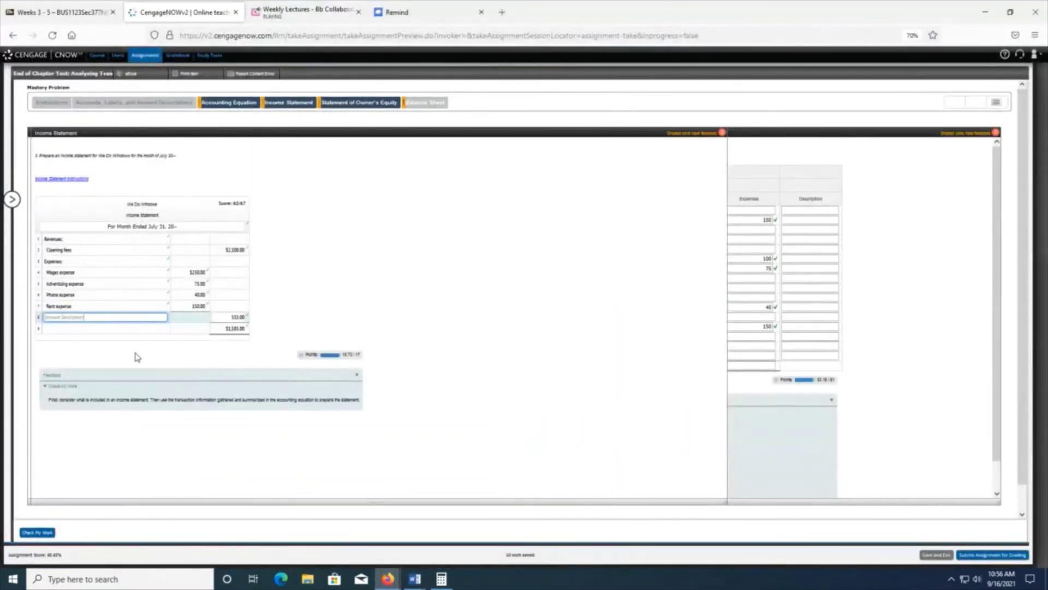
- Describe the income statement's last two lines as Total expenses and Net income, and have the work checked
type("Total Expenses")
left_click(140, 327)
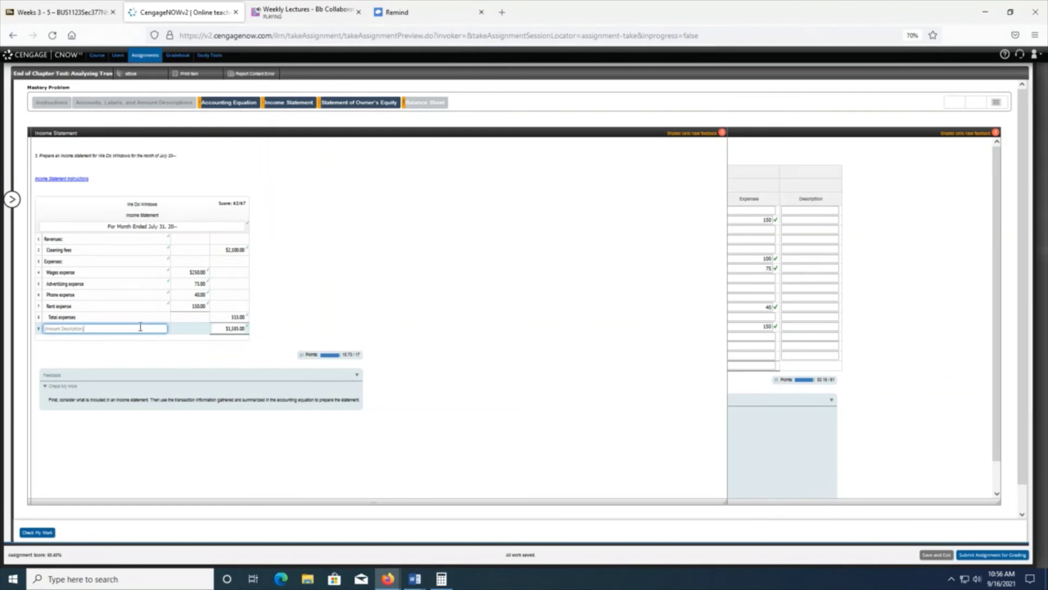
type("NNet Income")
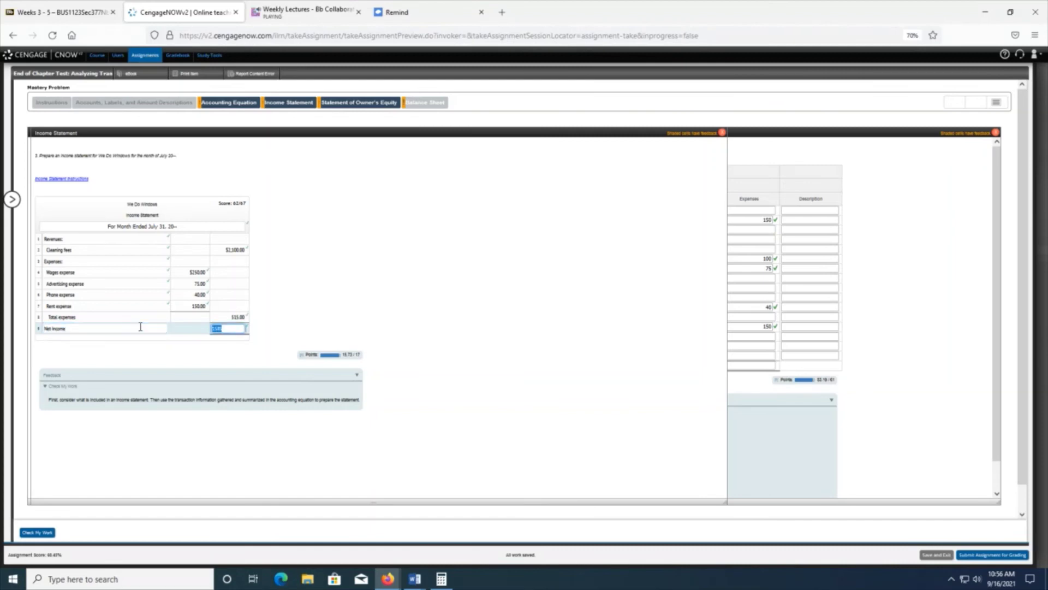
left_click(30, 534)
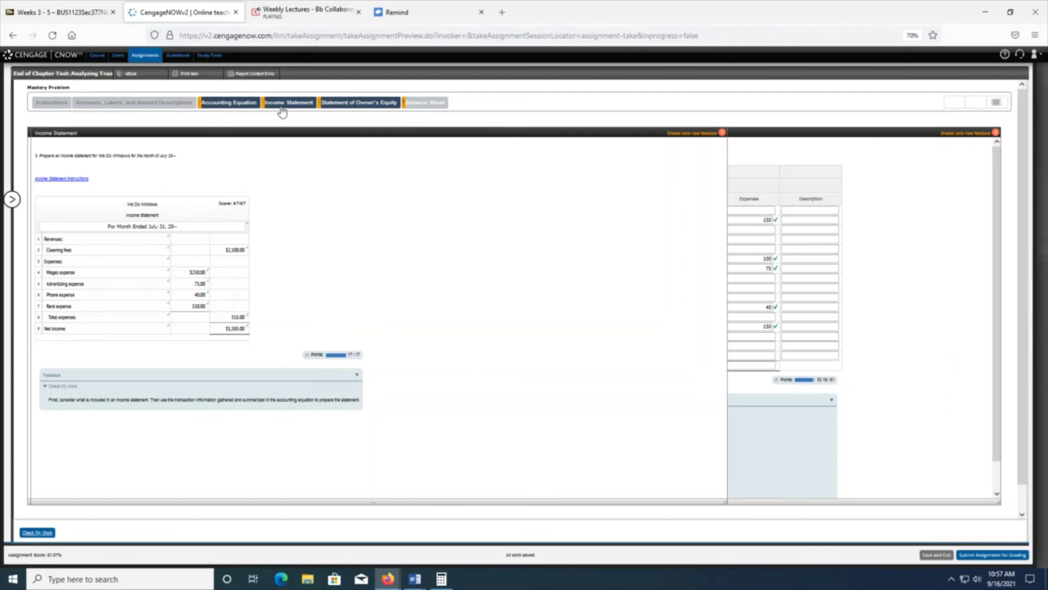
- Open and enlarge the Statement of Owner's Equity, and bring up the matching sample slide in the Blackboard PowerPoint
left_click(351, 103)
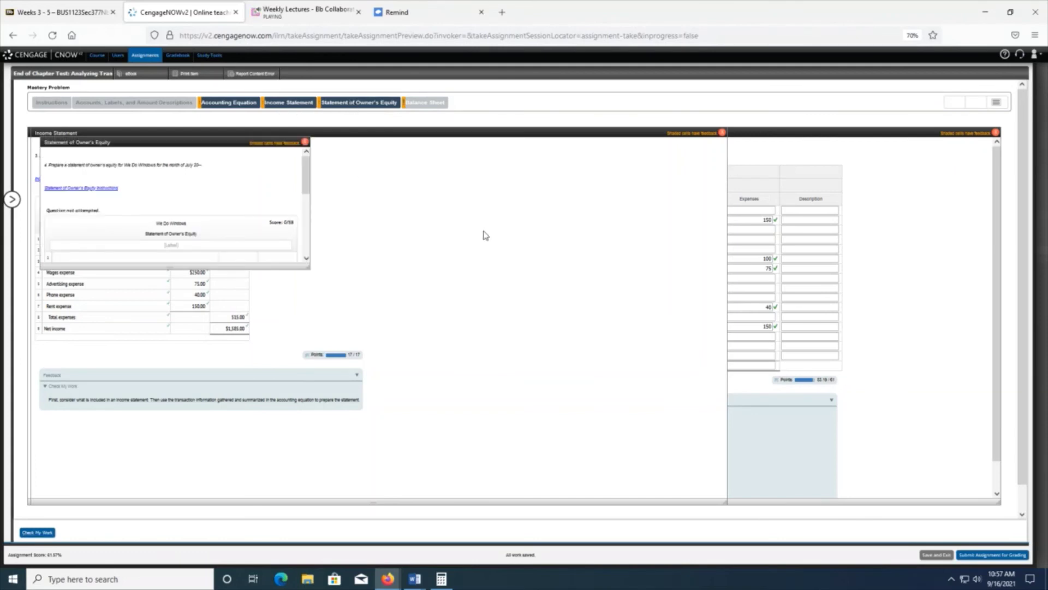
left_click_drag(309, 266, 505, 405)
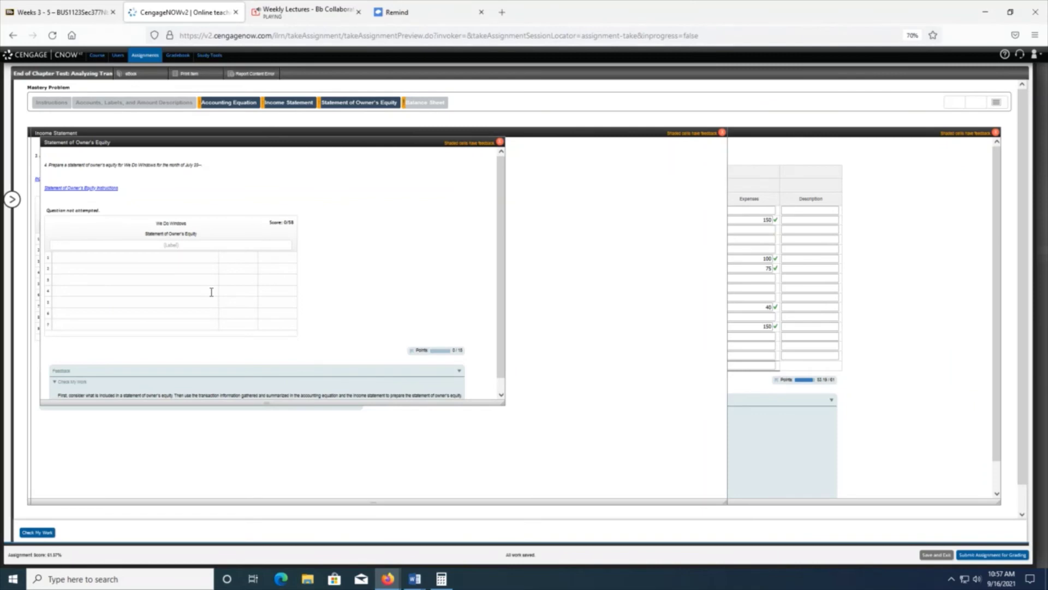
left_click(62, 12)
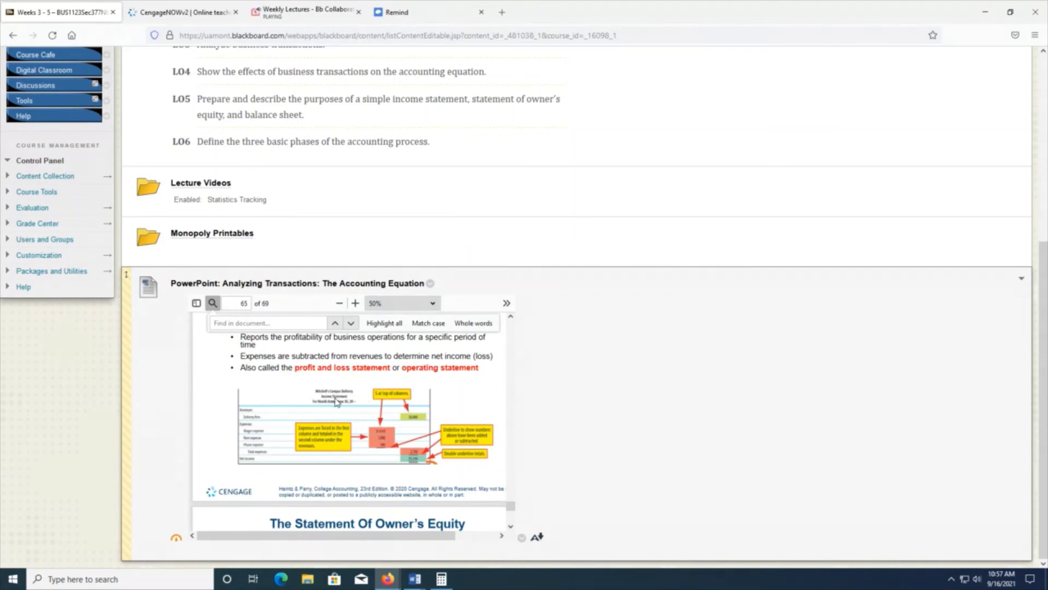
scroll(314, 410, "down", 3)
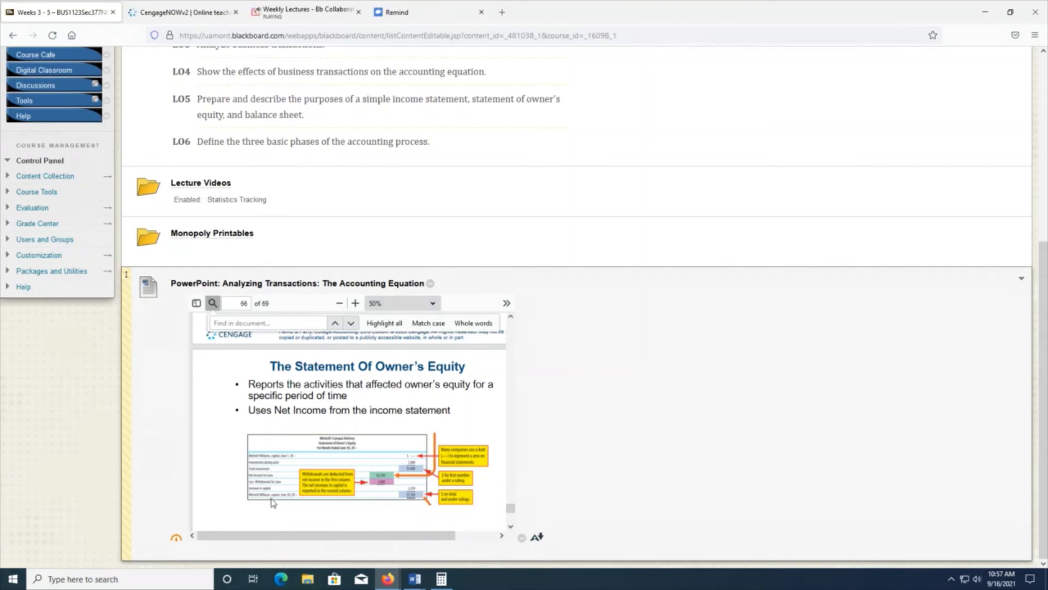
- Trace net income from the sample income statement through the owner's equity and balance sheet slides, and return to the assignment's Accounting Equation
mouse_move(414, 582)
scroll(384, 464, "up", 3)
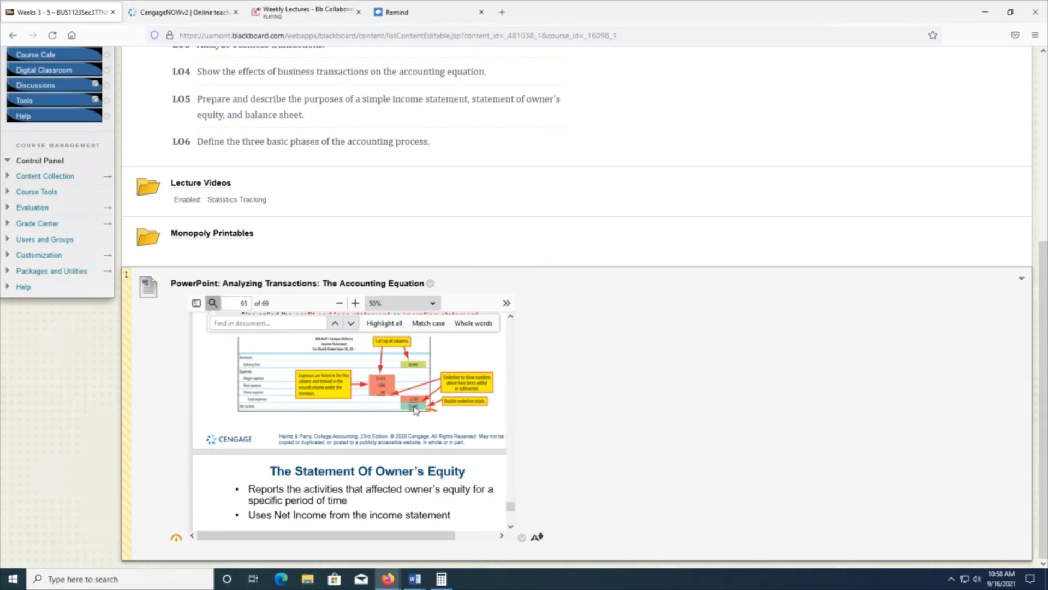
scroll(415, 410, "down", 3)
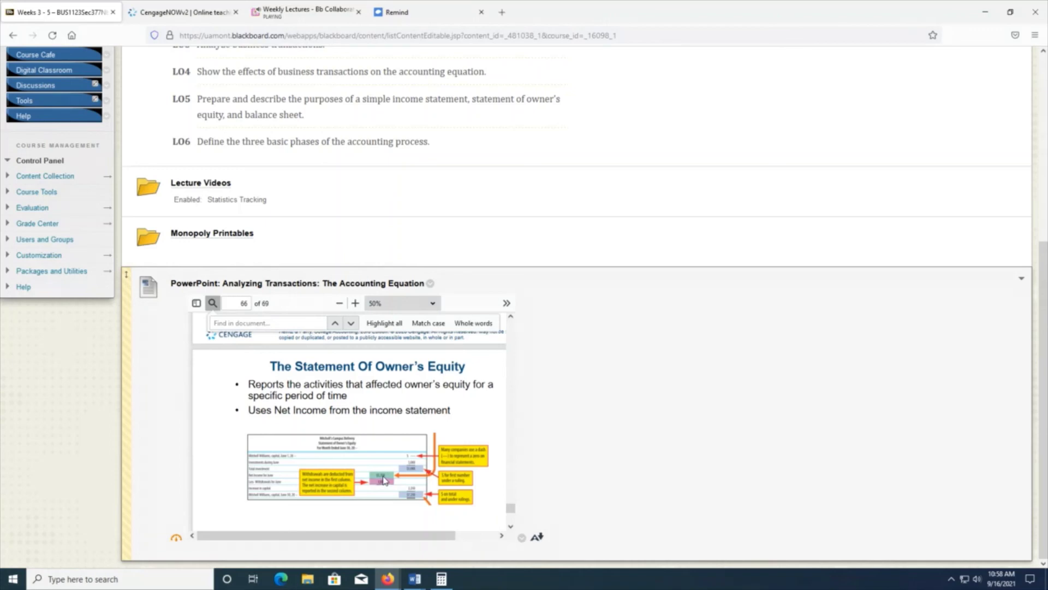
scroll(385, 480, "up", 2)
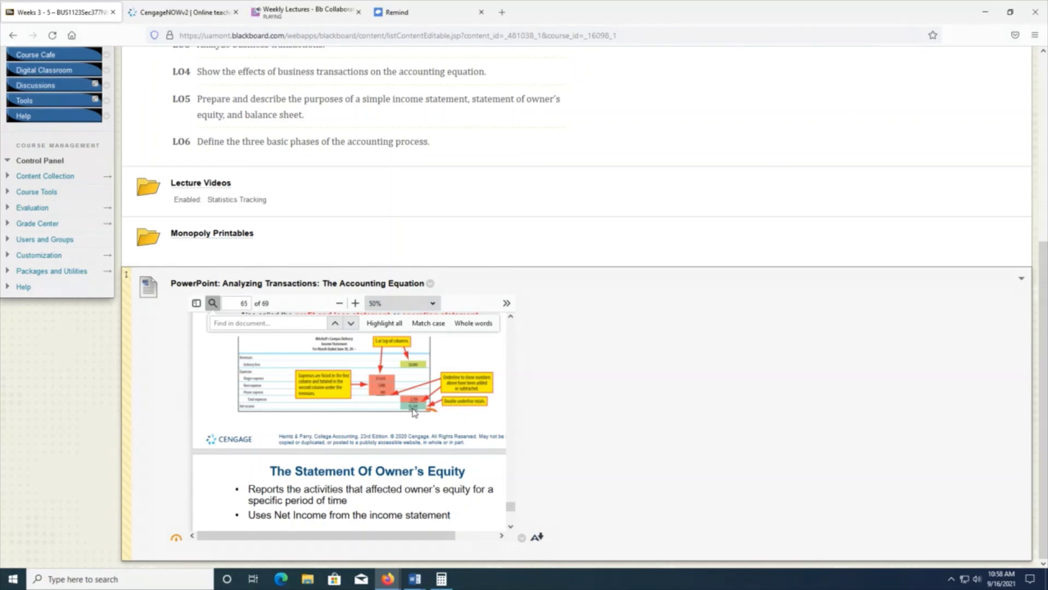
scroll(414, 412, "down", 2)
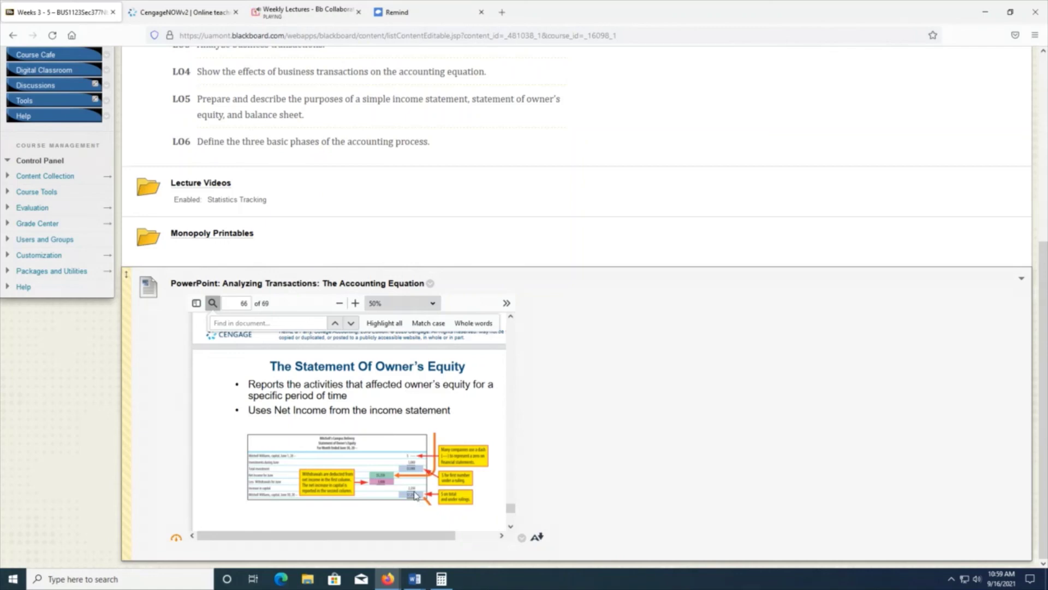
scroll(415, 495, "down", 5)
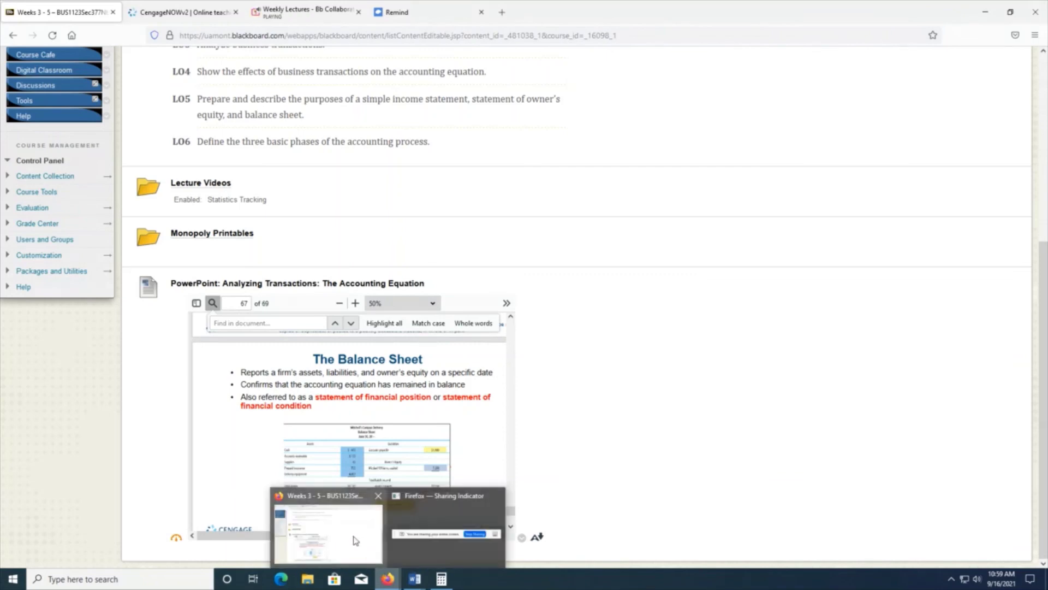
left_click(220, 15)
left_click(229, 105)
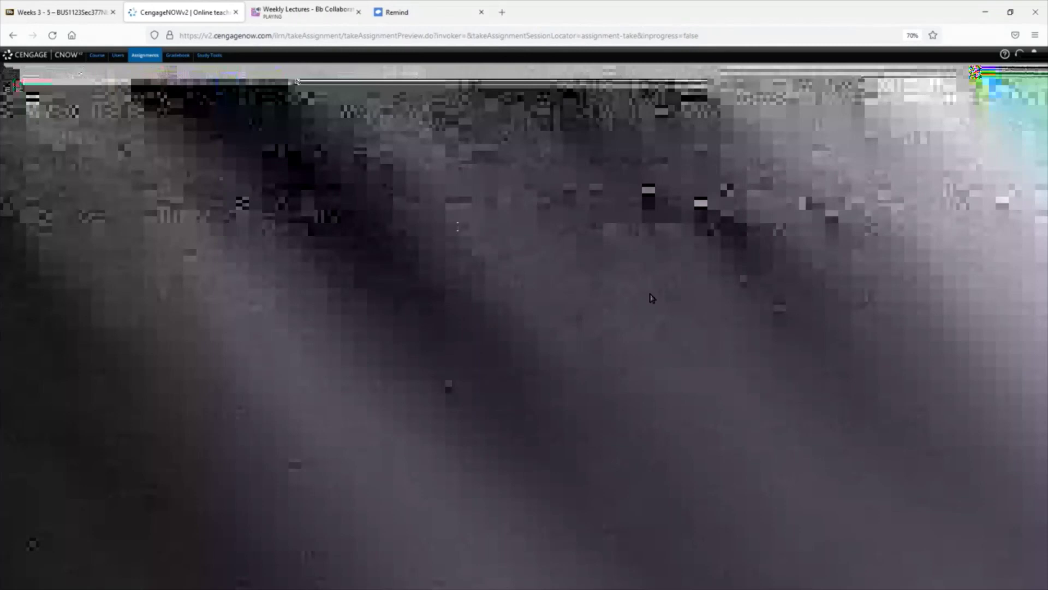
- Review the sample income statement, statement of owner's equity and balance sheet slides once more in the Blackboard PowerPoint
left_click(54, 12)
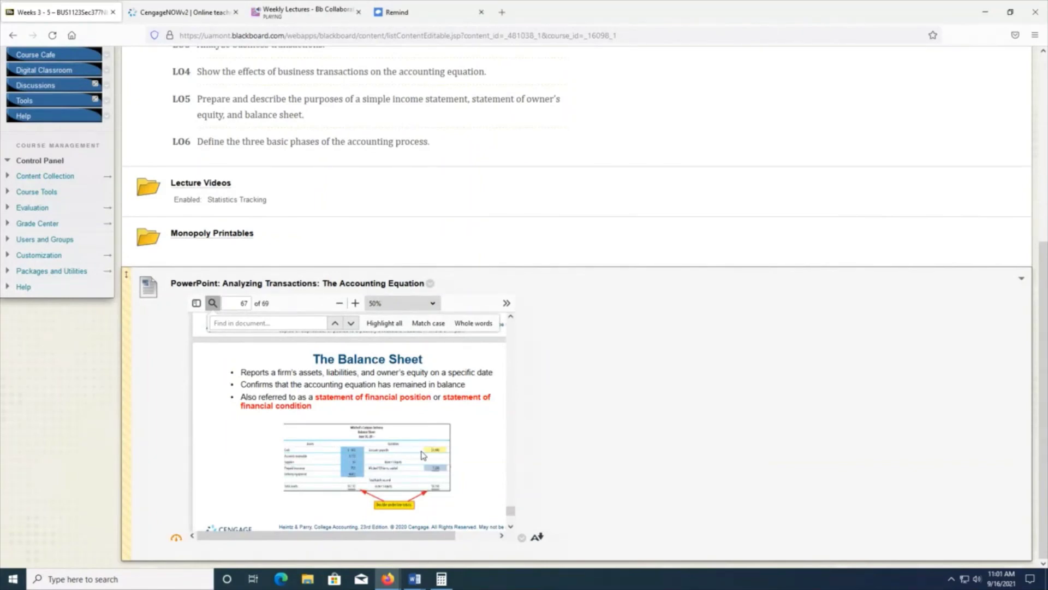
scroll(423, 455, "up", 4)
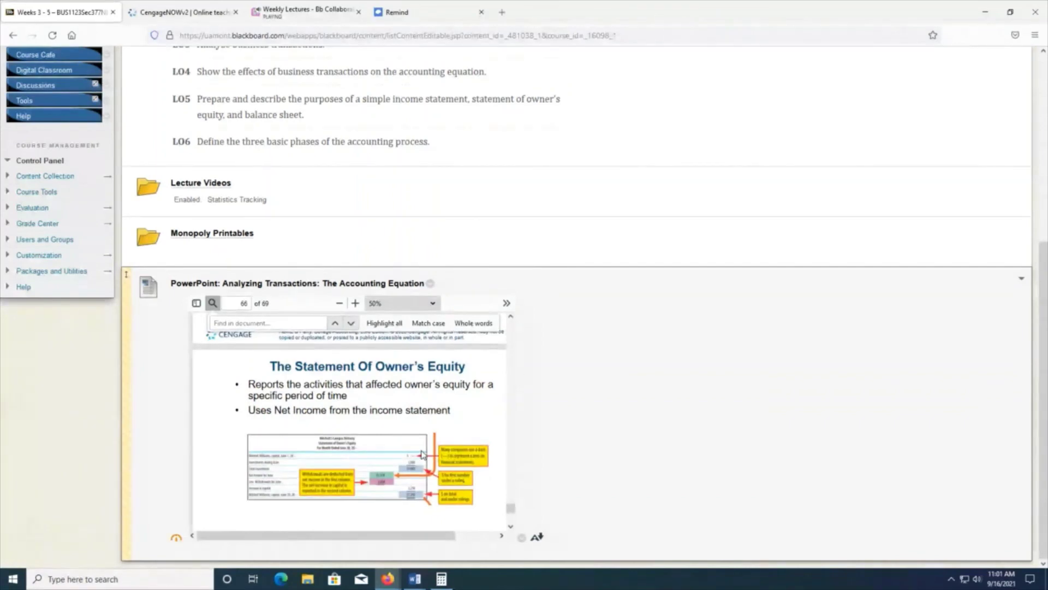
scroll(422, 454, "up", 3)
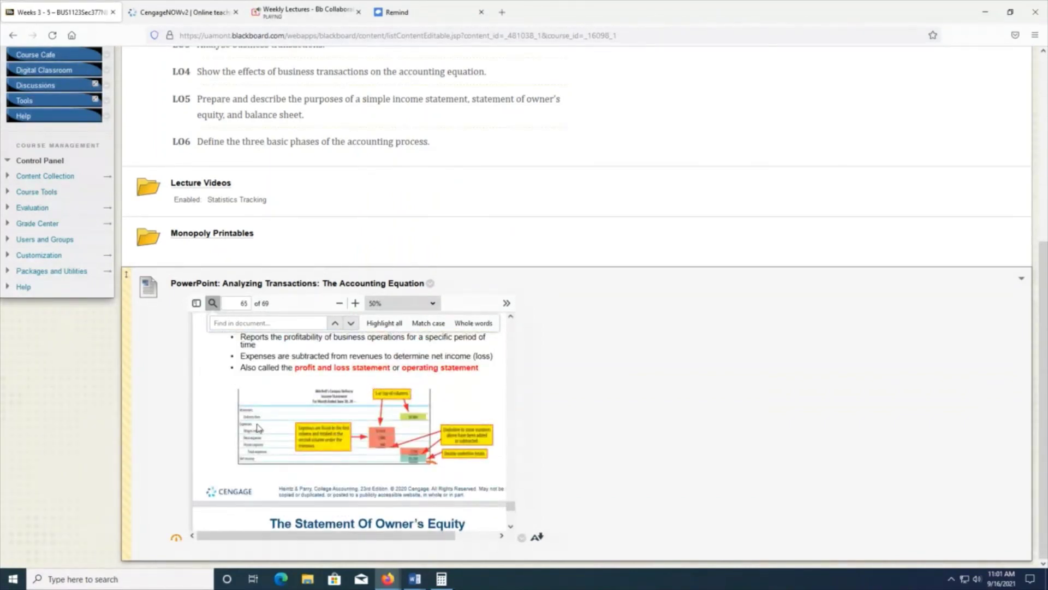
scroll(262, 423, "down", 3)
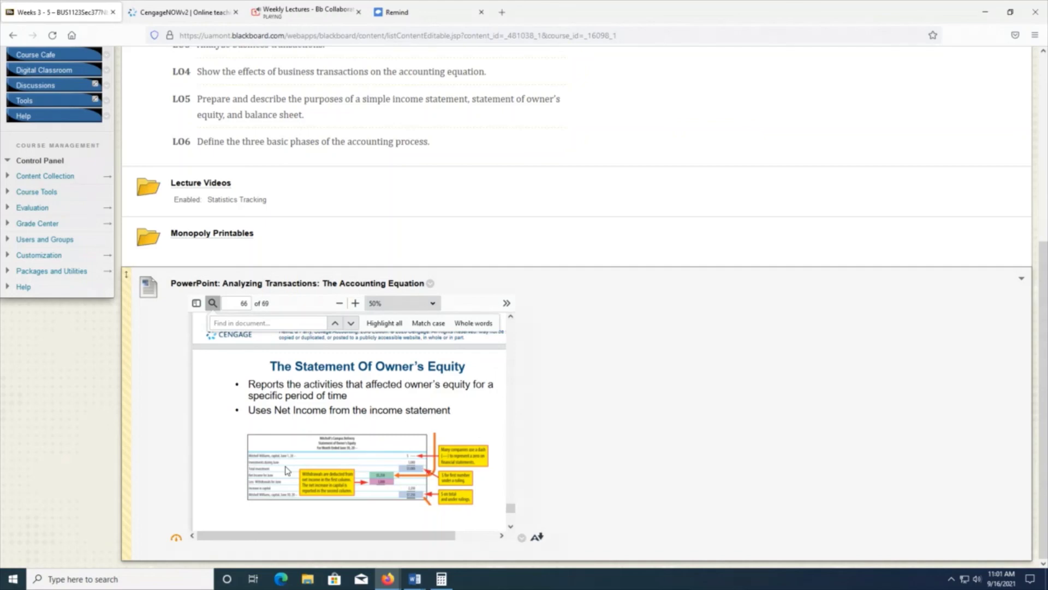
scroll(287, 471, "down", 5)
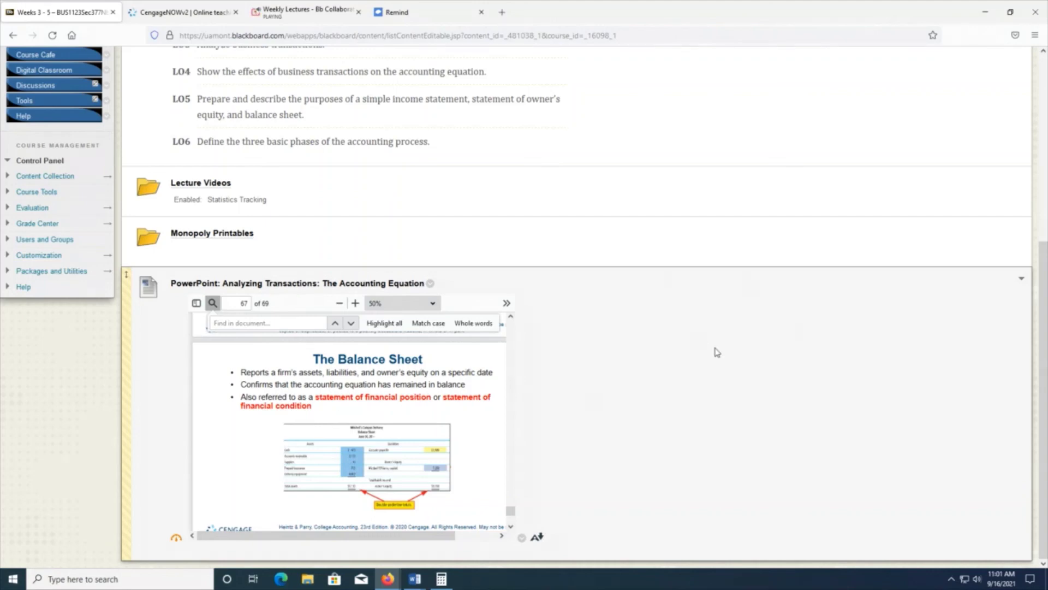
mouse_move(388, 578)
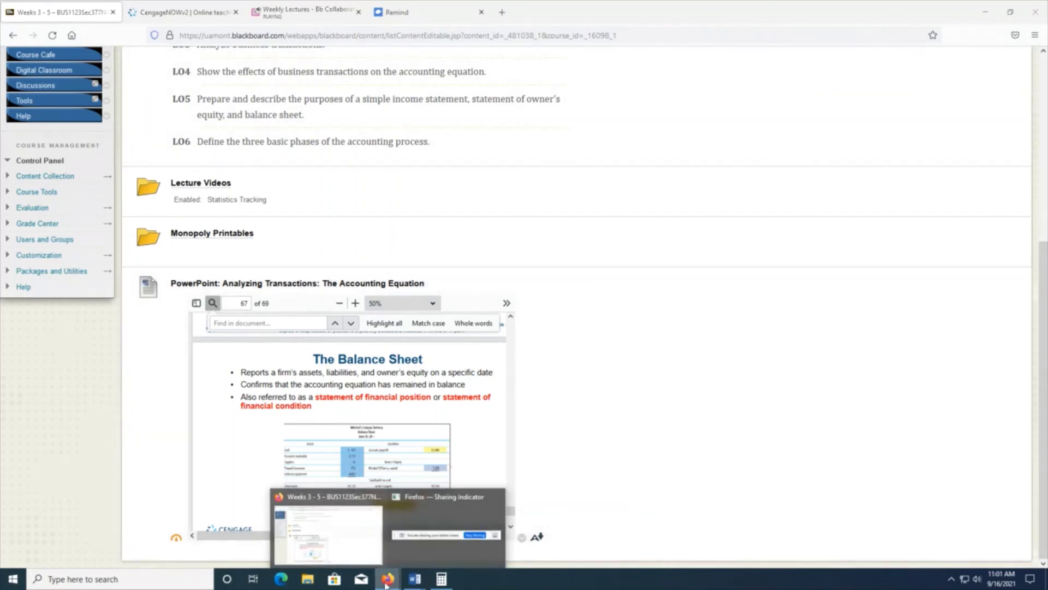
- Open the Balance Sheet in the CengageNOW assignment and enlarge its window to show the whole form
left_click(186, 12)
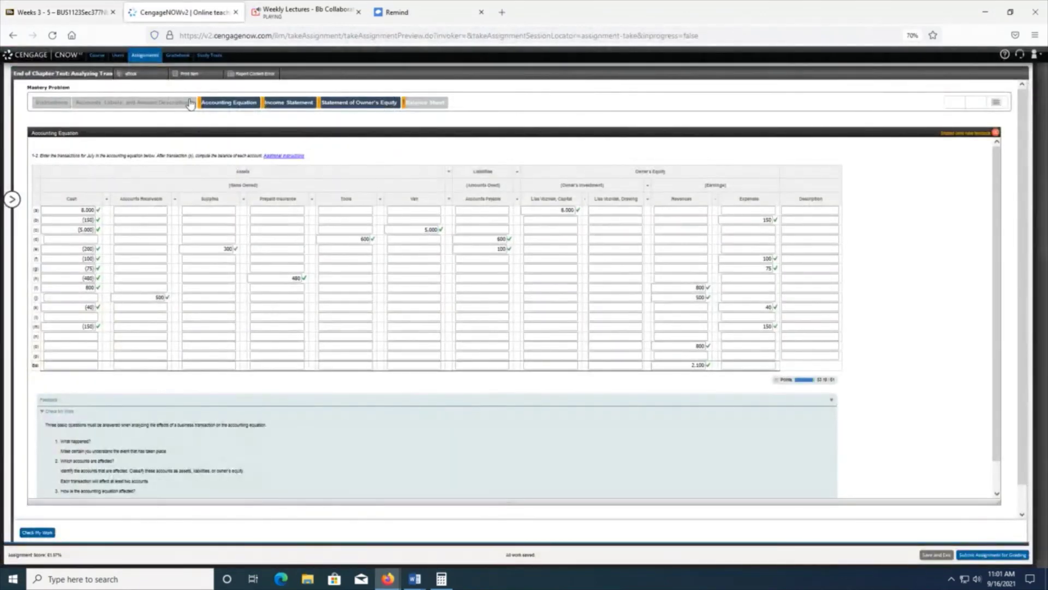
left_click(407, 103)
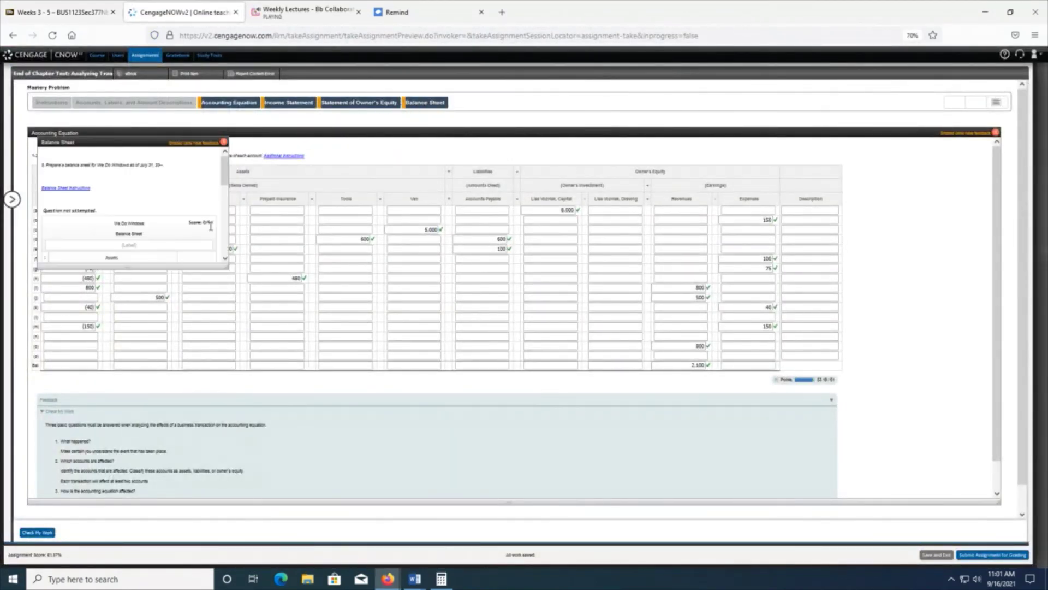
left_click_drag(231, 267, 556, 499)
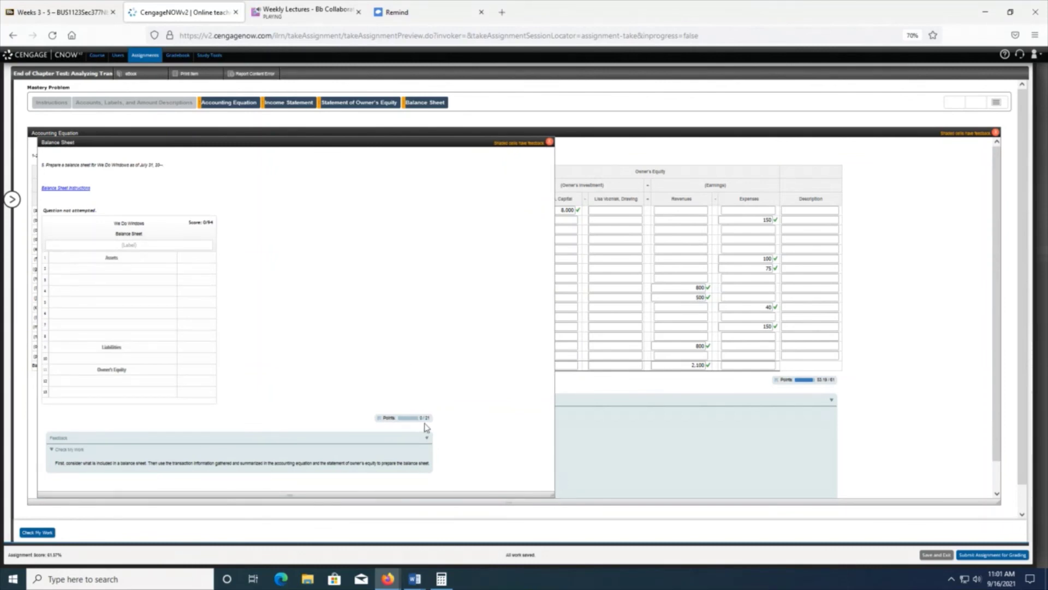
- Check the points of the Accounting Equation and Income Statement, and add 61 and 17 in Calculator
left_click(935, 288)
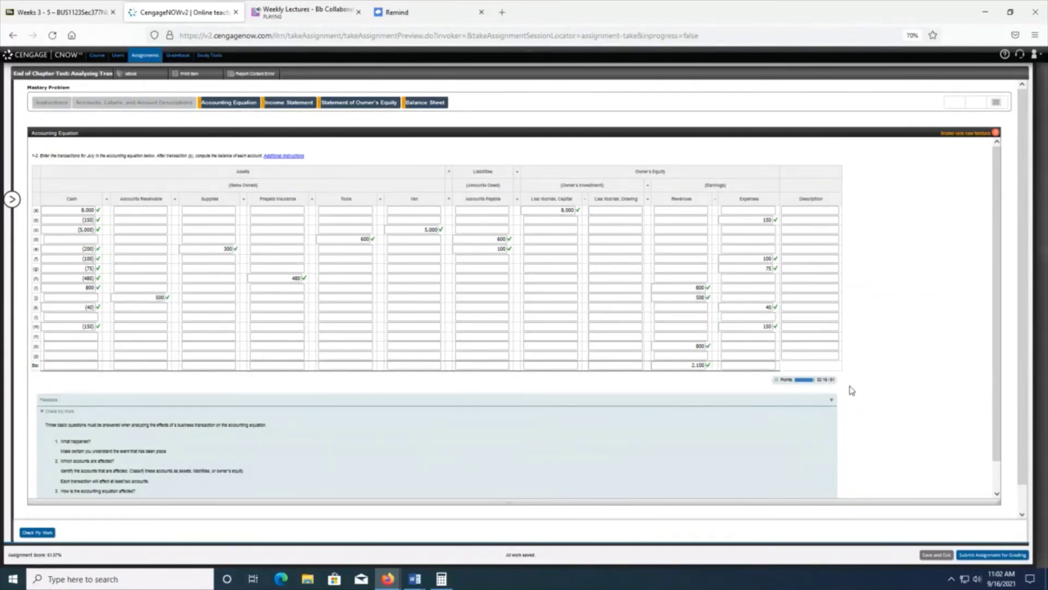
left_click(274, 102)
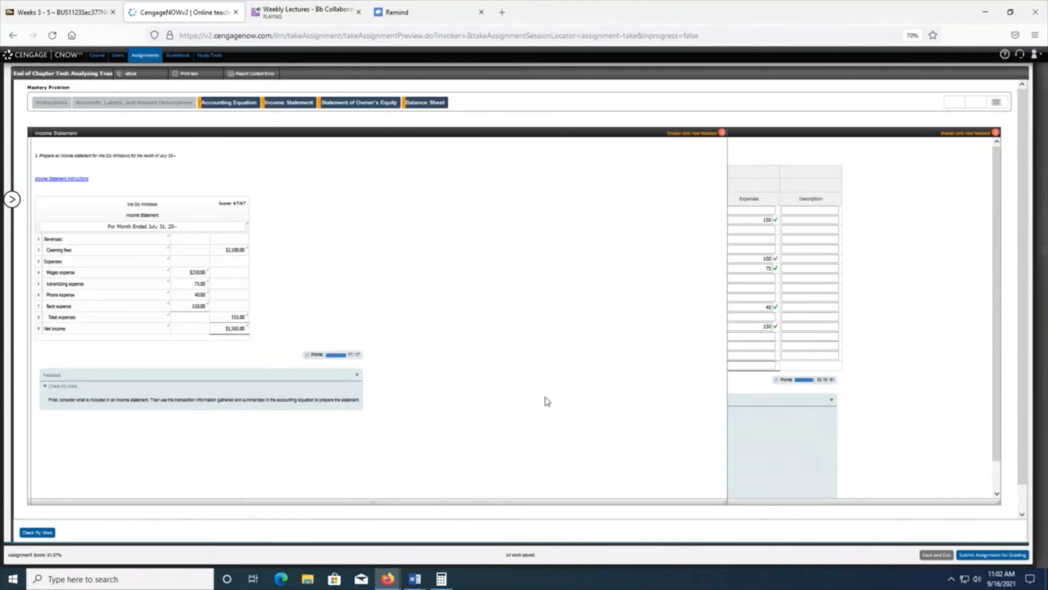
left_click(441, 580)
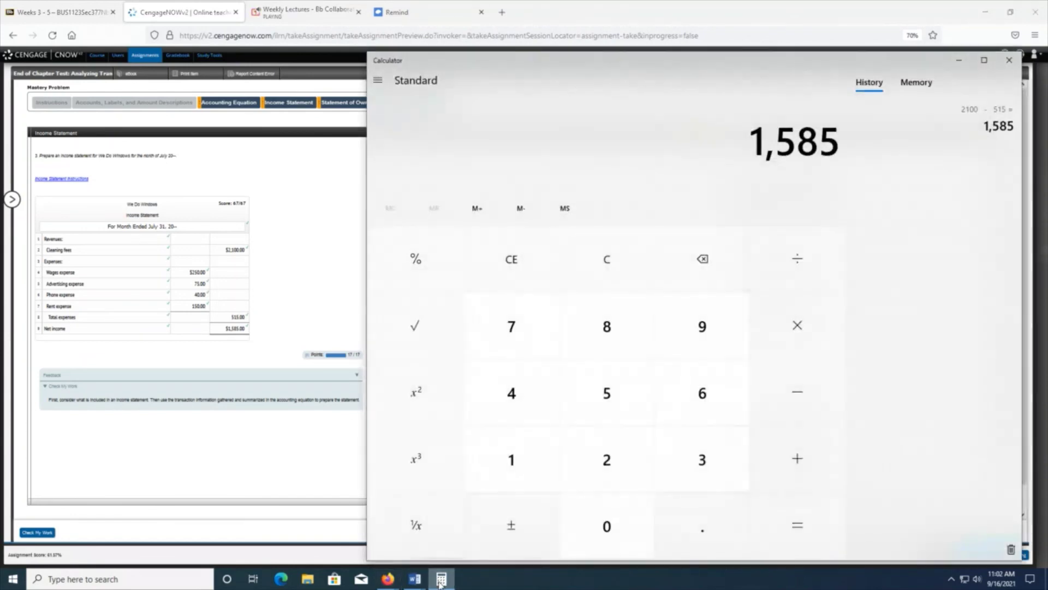
key("Escape")
left_click(702, 393)
left_click(512, 458)
left_click(797, 458)
left_click(512, 459)
left_click(507, 343)
left_click(799, 527)
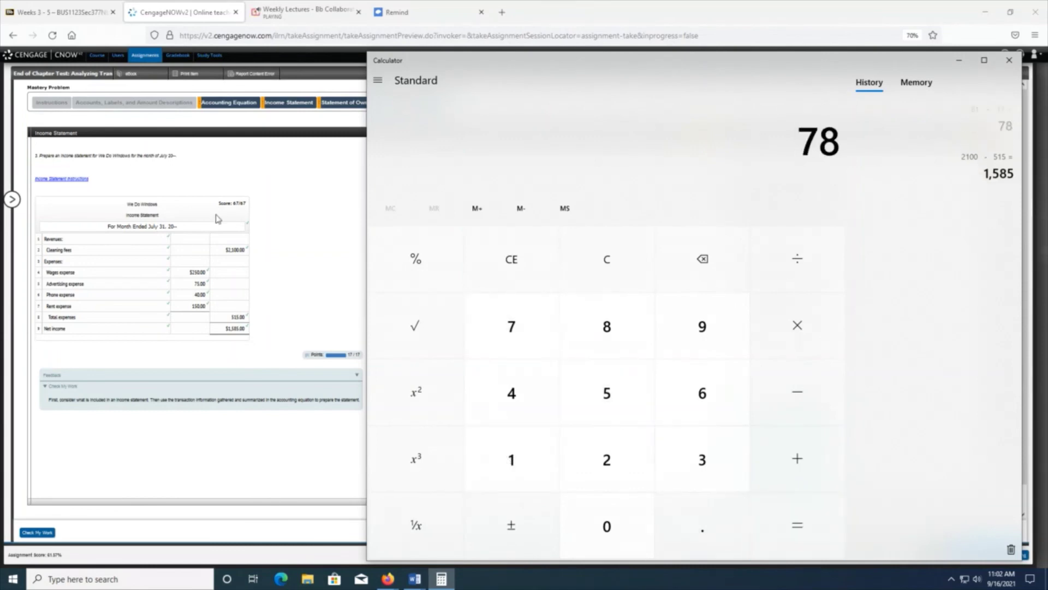
- Look up the Statement of Owner's Equity's possible points and add 15 to the running total in Calculator
left_click(305, 199)
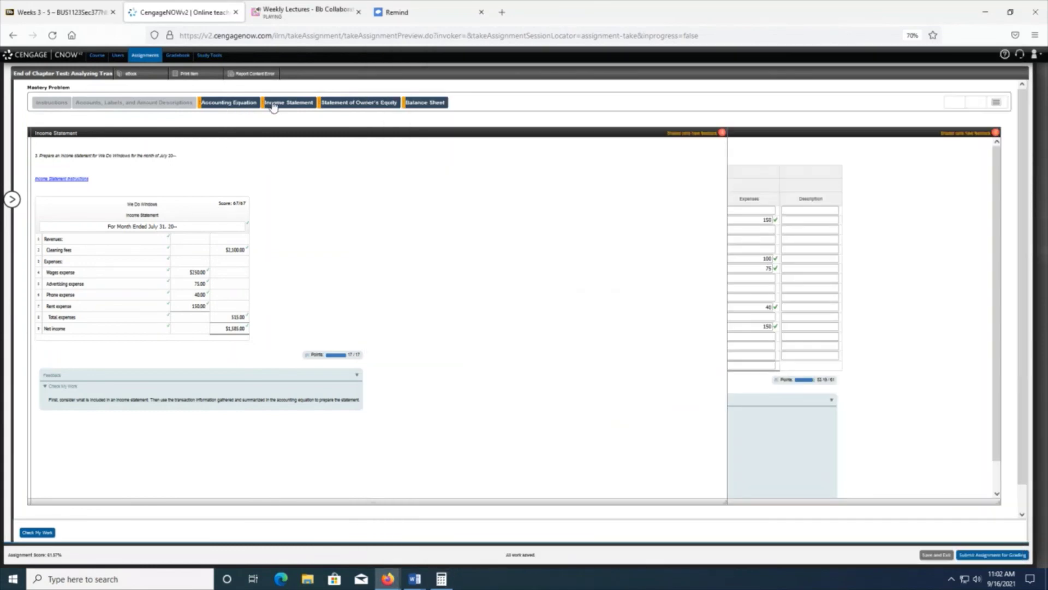
left_click(448, 582)
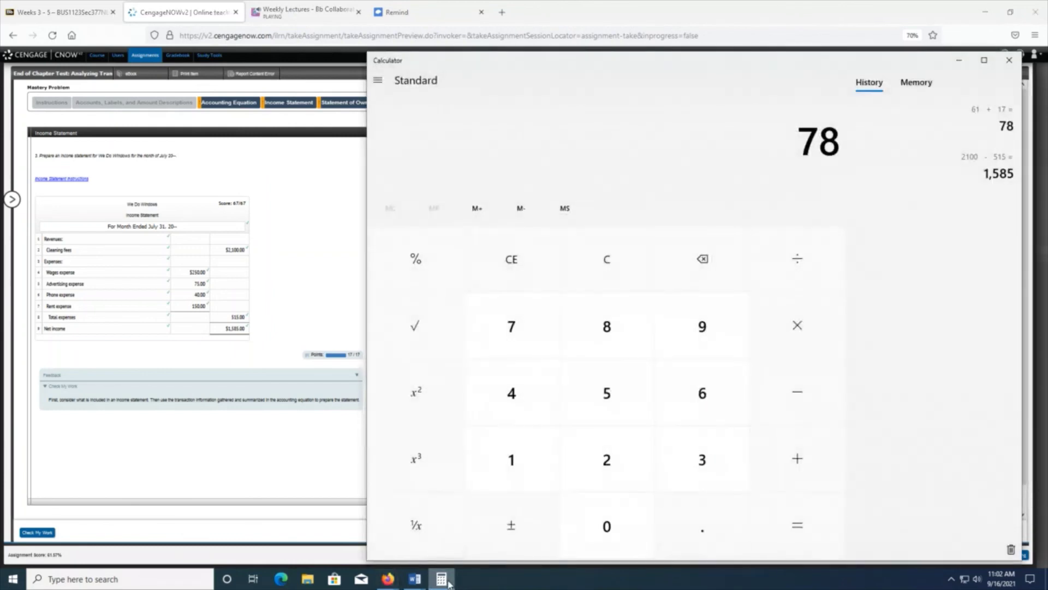
left_click(447, 582)
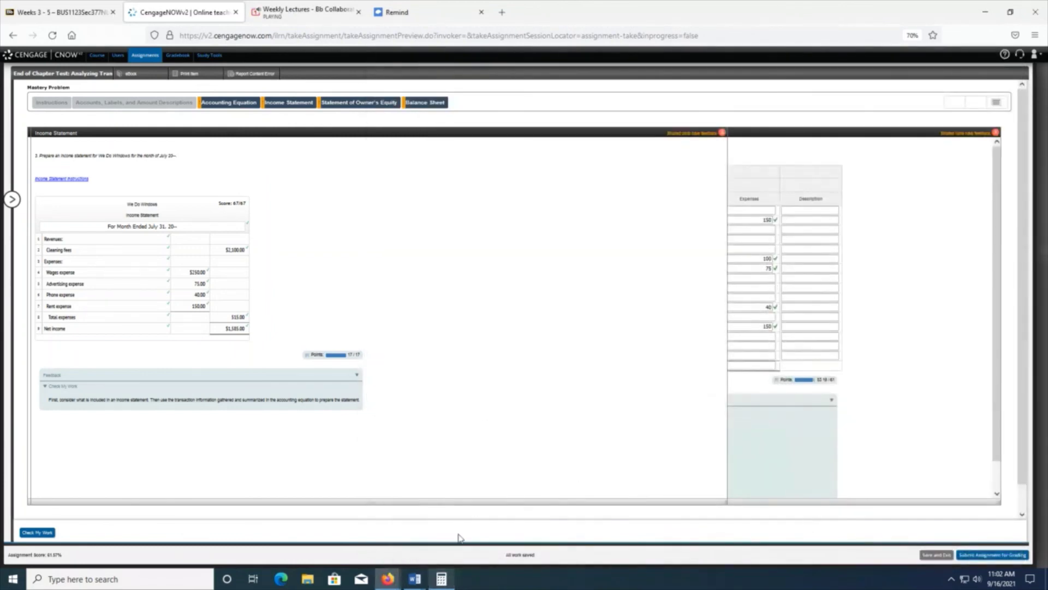
left_click(378, 105)
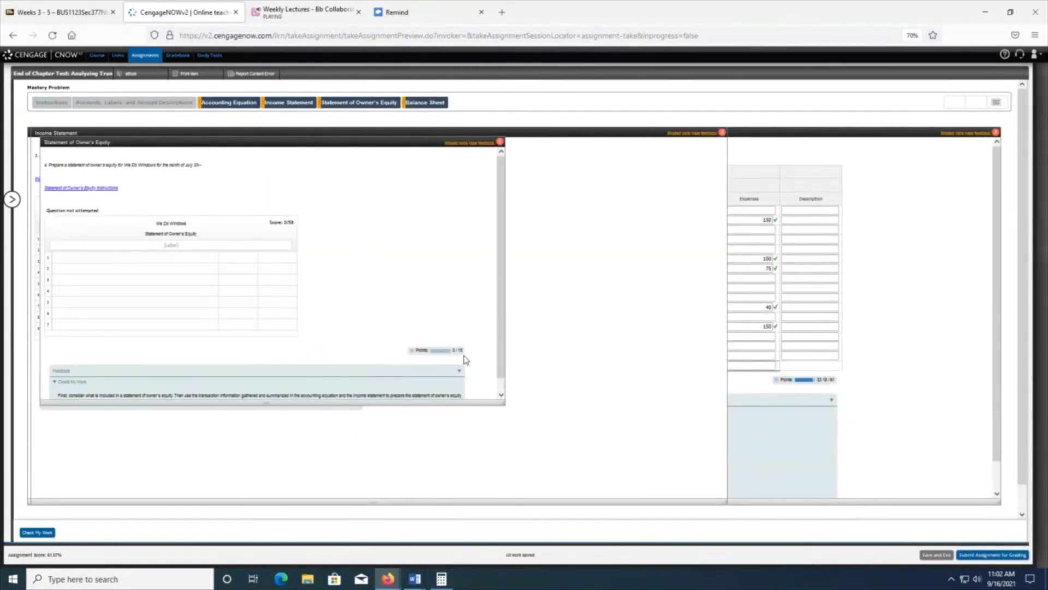
left_click(441, 578)
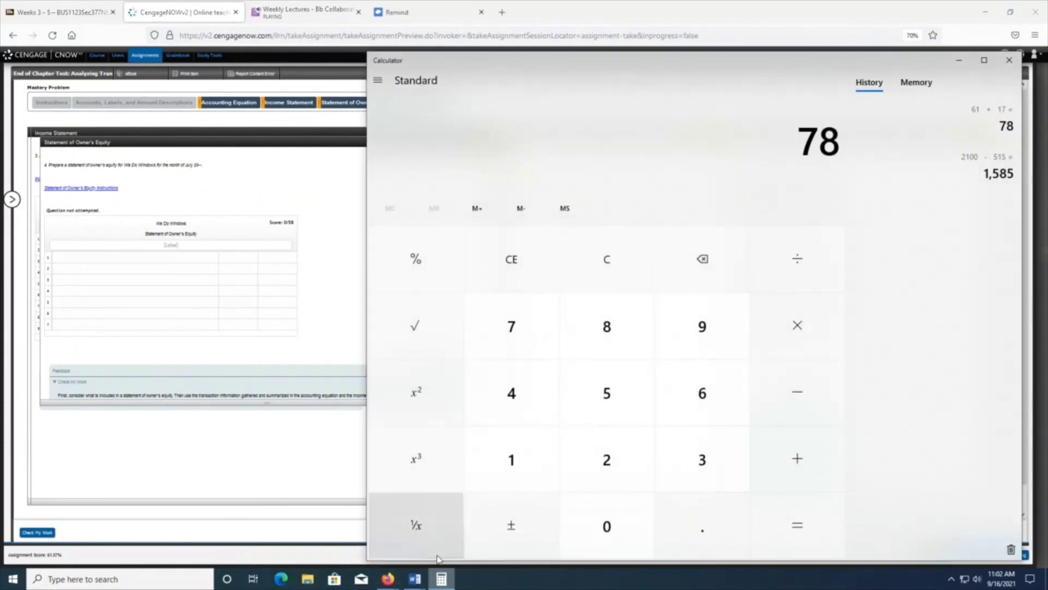
left_click(782, 458)
left_click(525, 458)
left_click(604, 393)
left_click(778, 529)
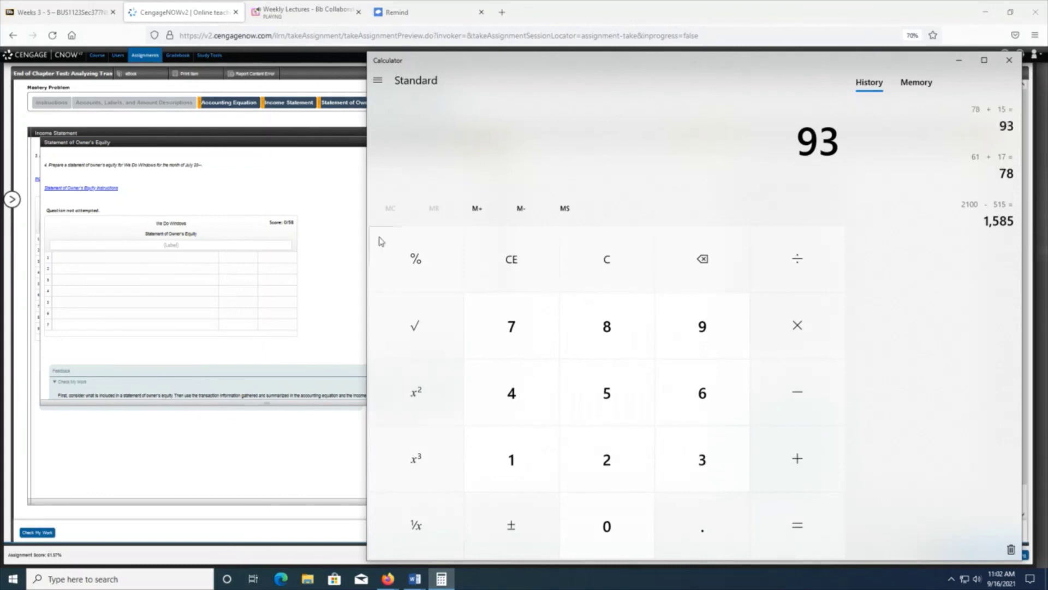
- Look up the Balance Sheet's possible points and add 21 to the running total of 93 in Calculator
left_click(325, 303)
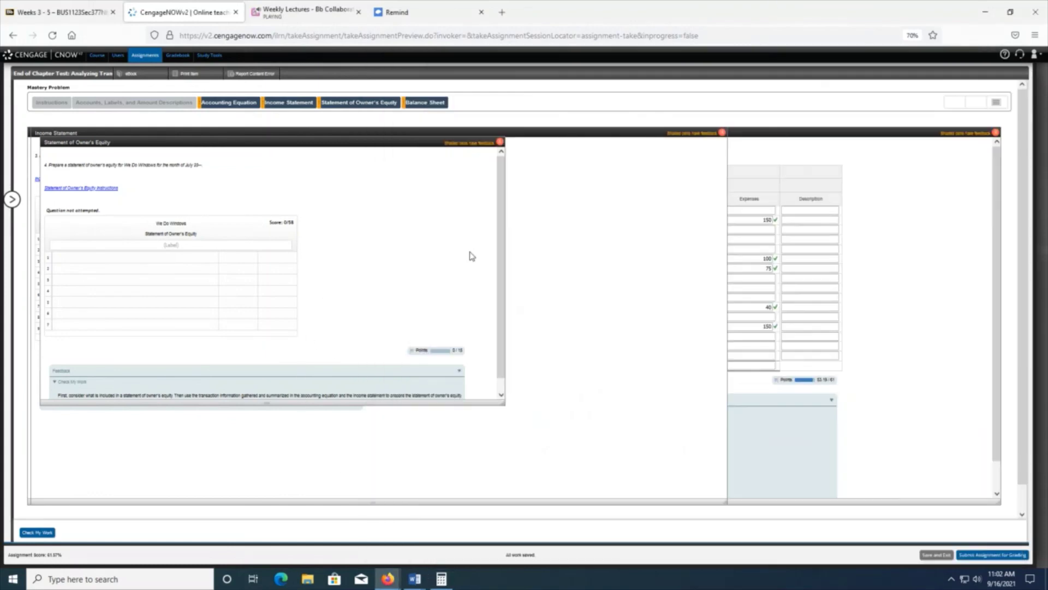
left_click(419, 104)
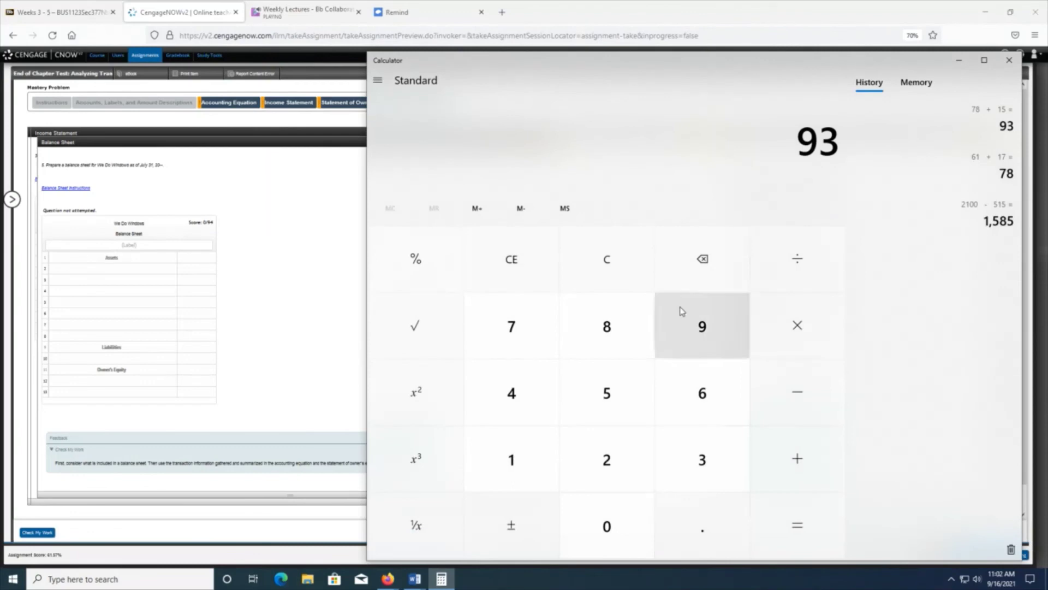
left_click(441, 578)
left_click(772, 452)
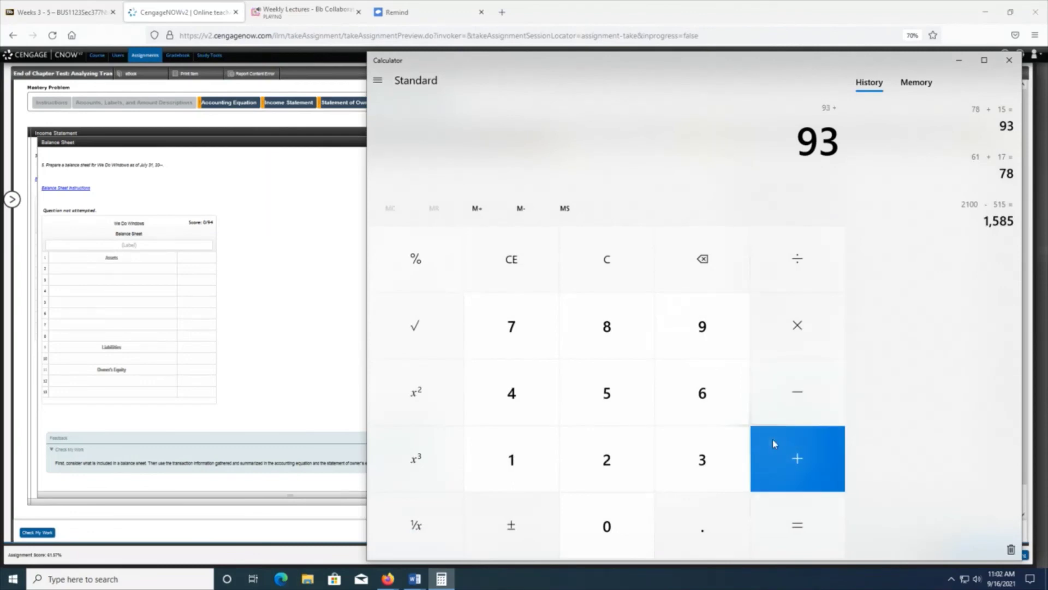
left_click(607, 459)
left_click(527, 460)
left_click(814, 530)
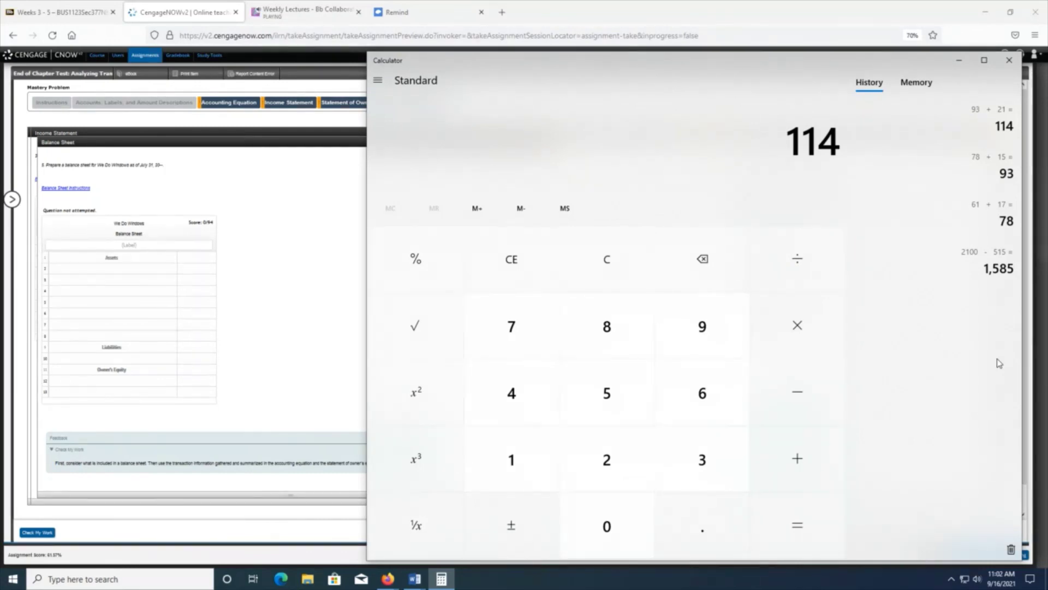
left_click(959, 60)
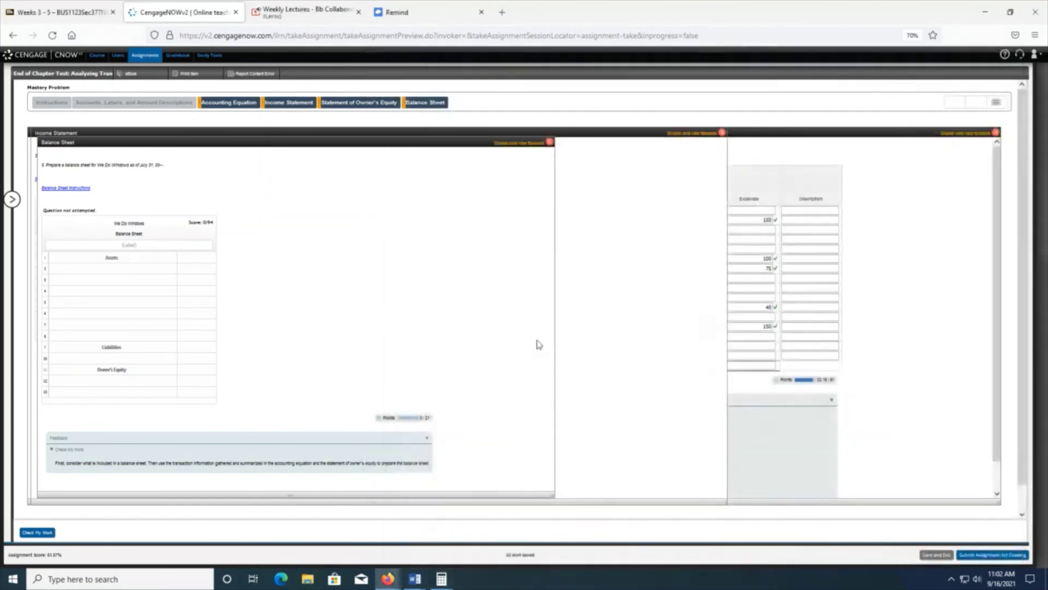
- Open the Assignments - For a Grade folder of Weeks 3 - 5 in Blackboard, review its assignments, and return to the CengageNOW assignment
left_click(109, 19)
scroll(806, 351, "up", 5)
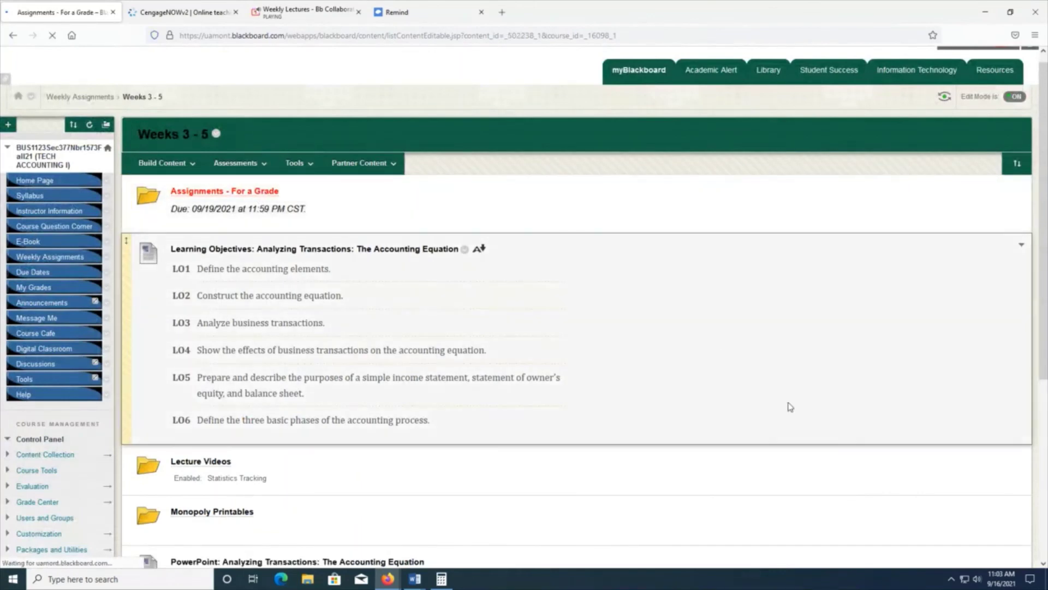
scroll(788, 403, "down", 1)
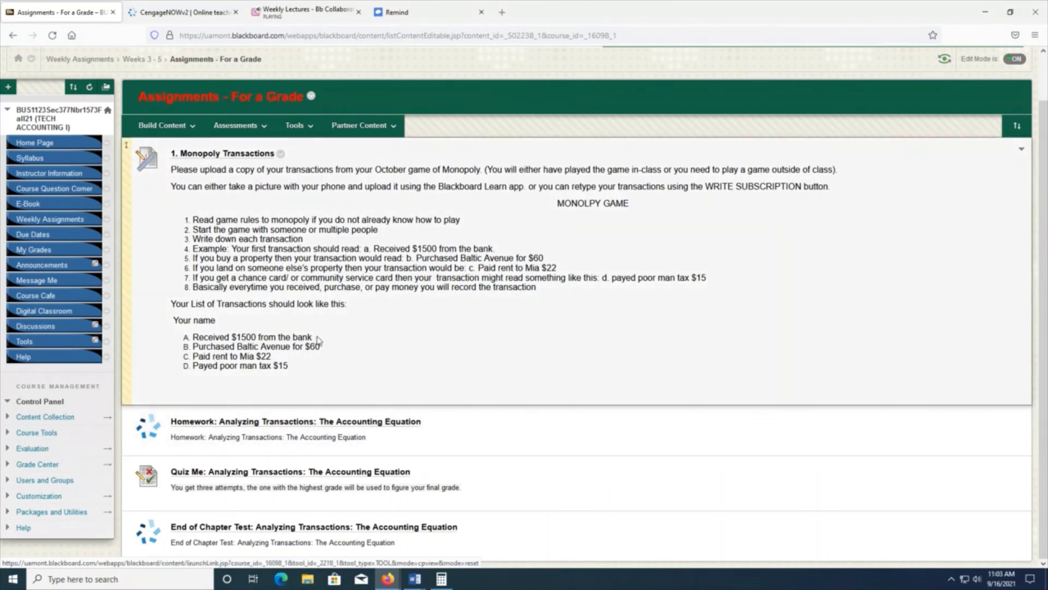
left_click(164, 16)
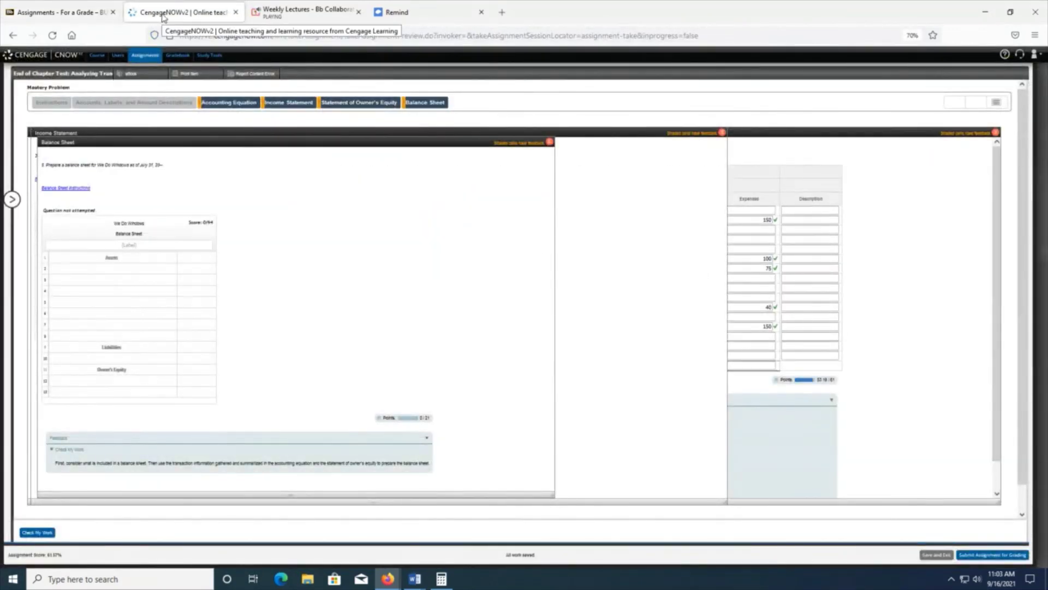
- Switch to the Weekly Lectures session in Blackboard Collaborate and share the camera as the primary content
left_click(303, 13)
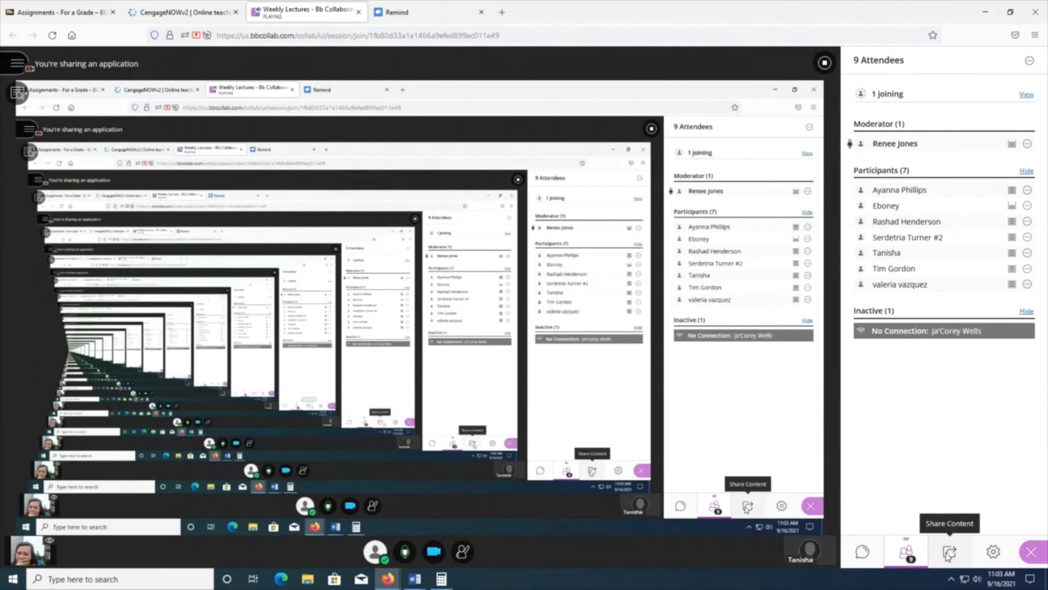
left_click(961, 556)
left_click(899, 178)
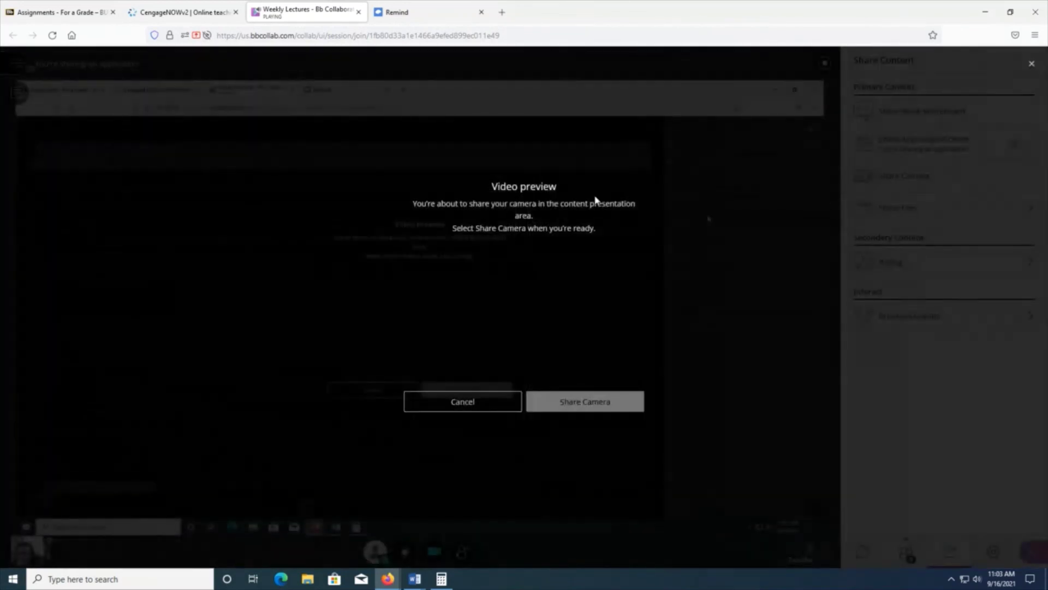
left_click(610, 405)
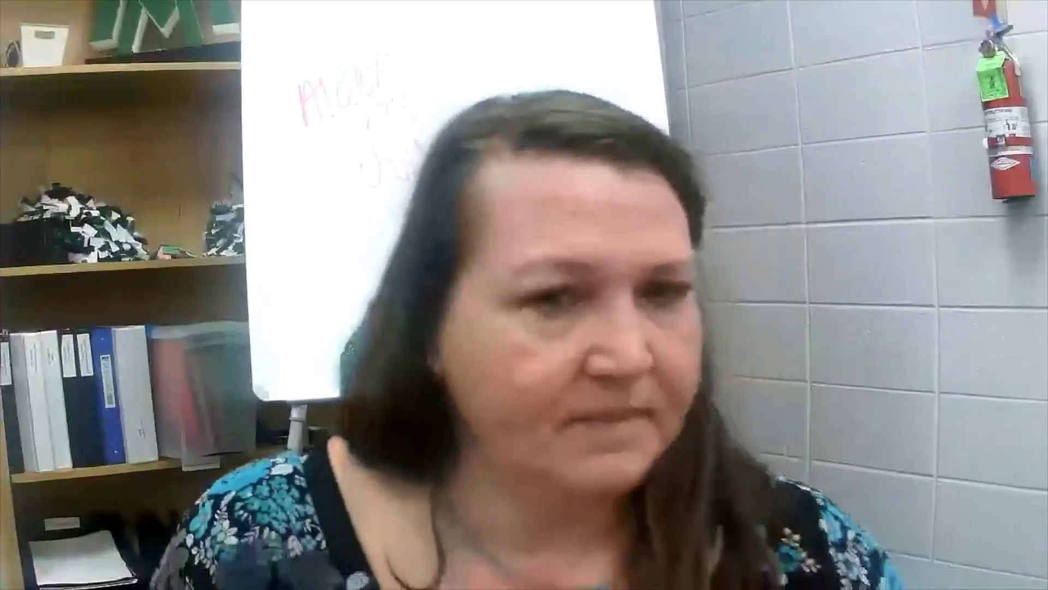